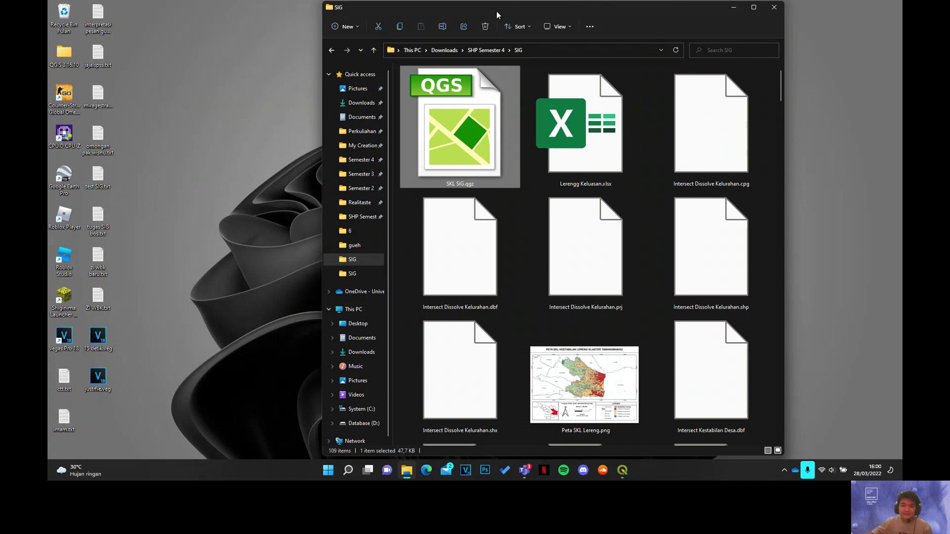
Step: Add the Klaster Tawangmangu.shp shapefile from the SIG folder to the QGIS project
click(625, 472)
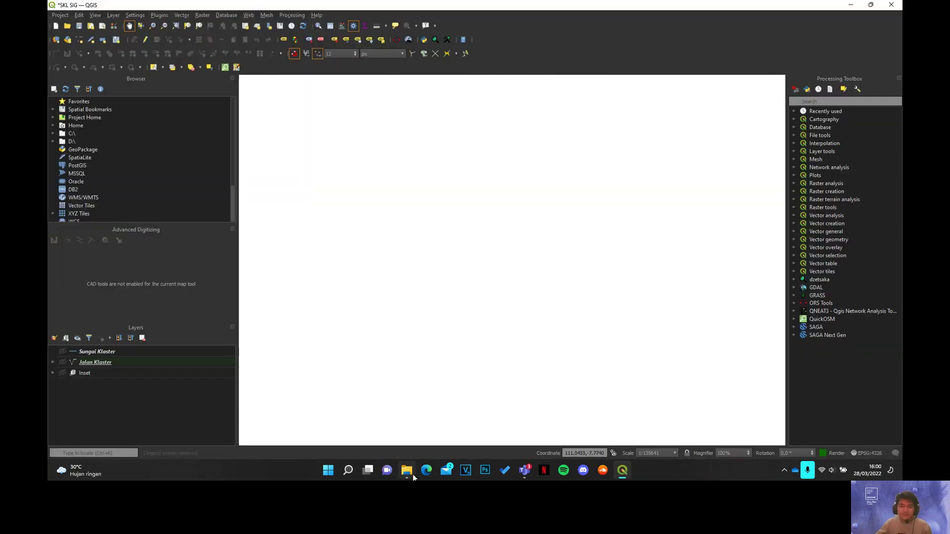
click(407, 471)
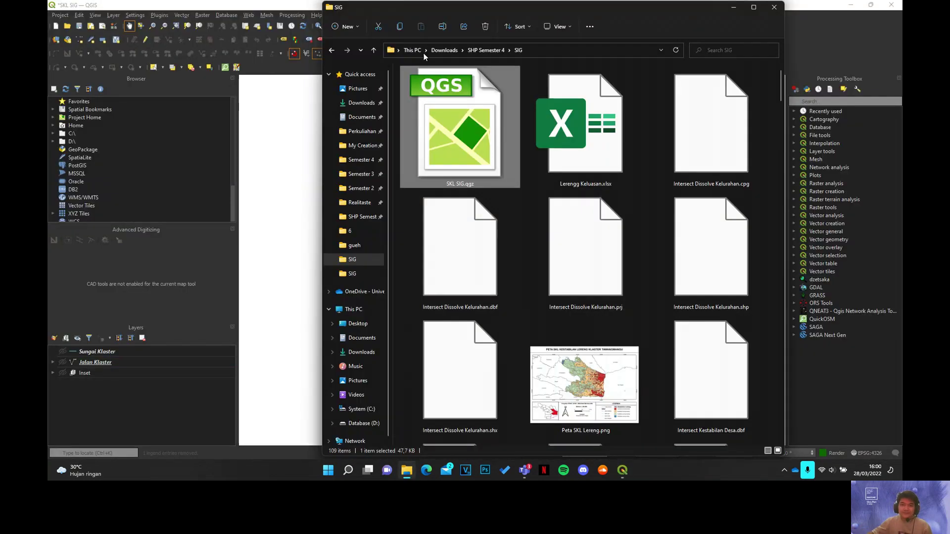
double_click(434, 10)
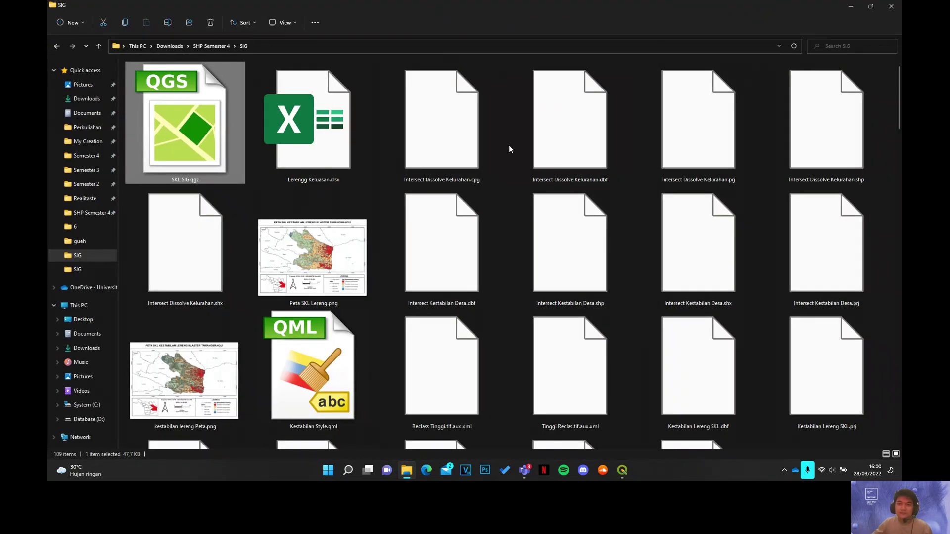
click(509, 144)
scroll(504, 150, down, 3)
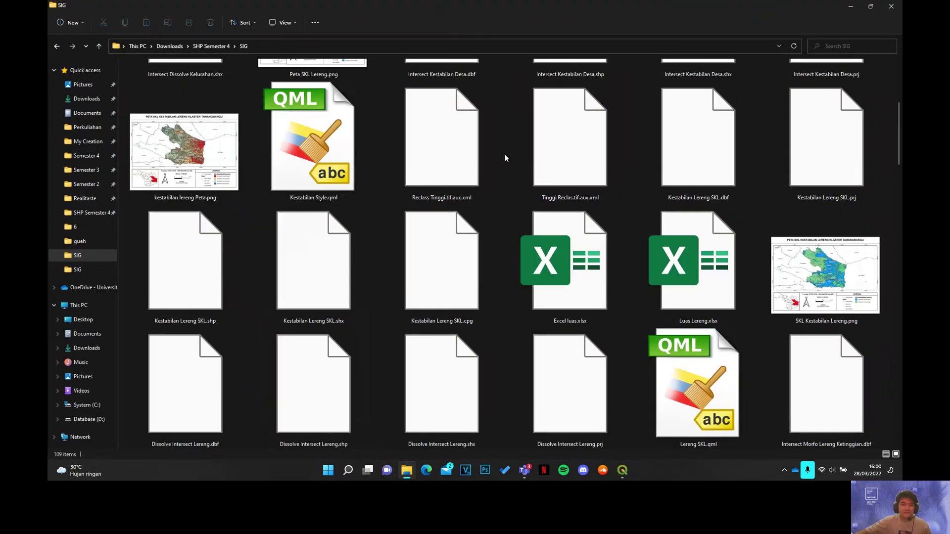
scroll(364, 222, down, 10)
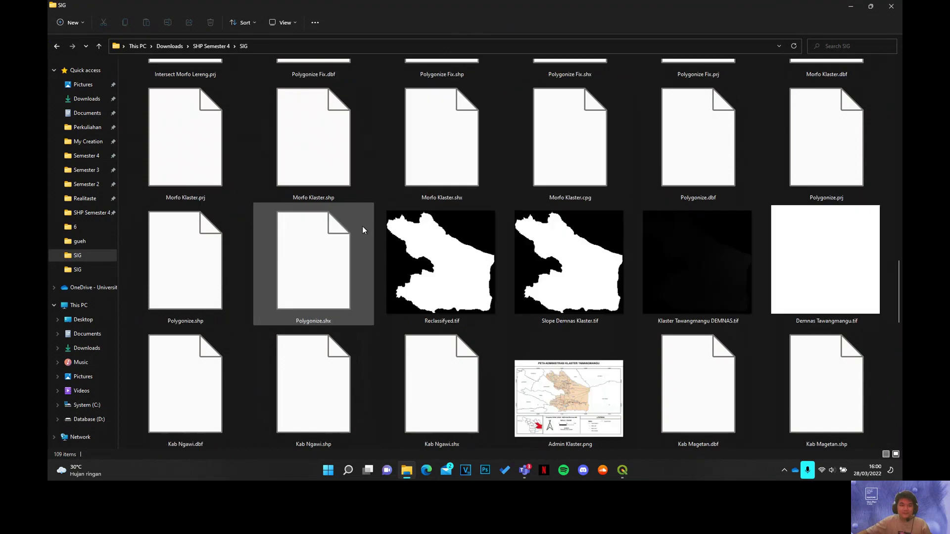
scroll(363, 230, down, 5)
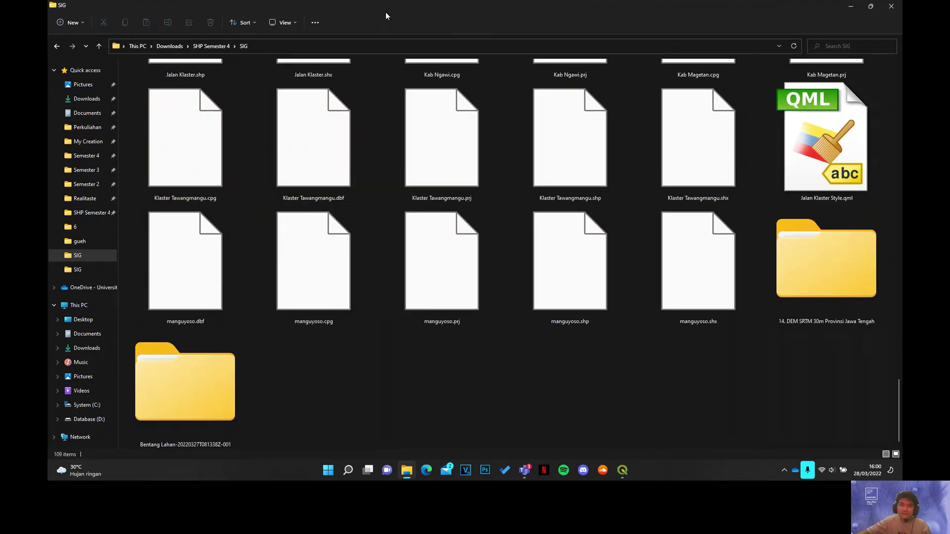
drag(357, 7, 533, 28)
scroll(557, 216, down, 5)
scroll(544, 295, down, 2)
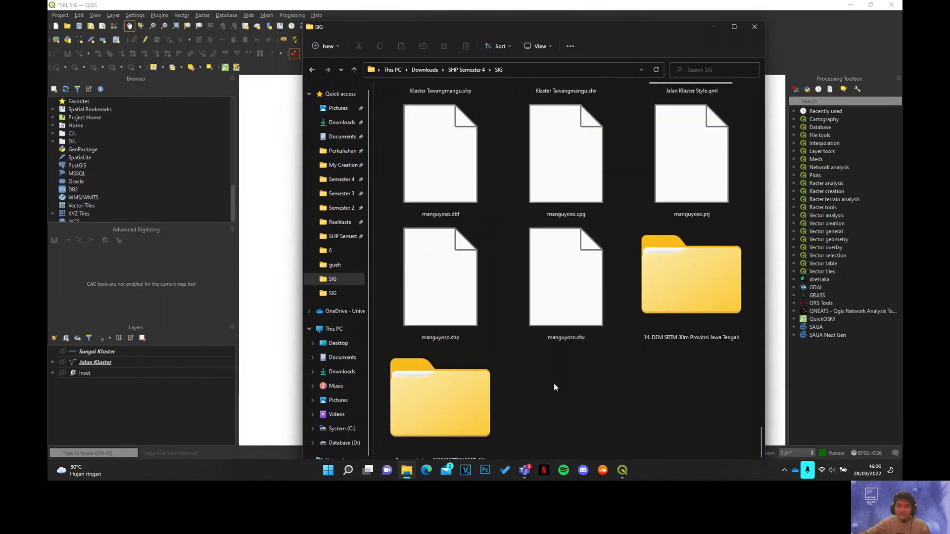
scroll(554, 387, up, 4)
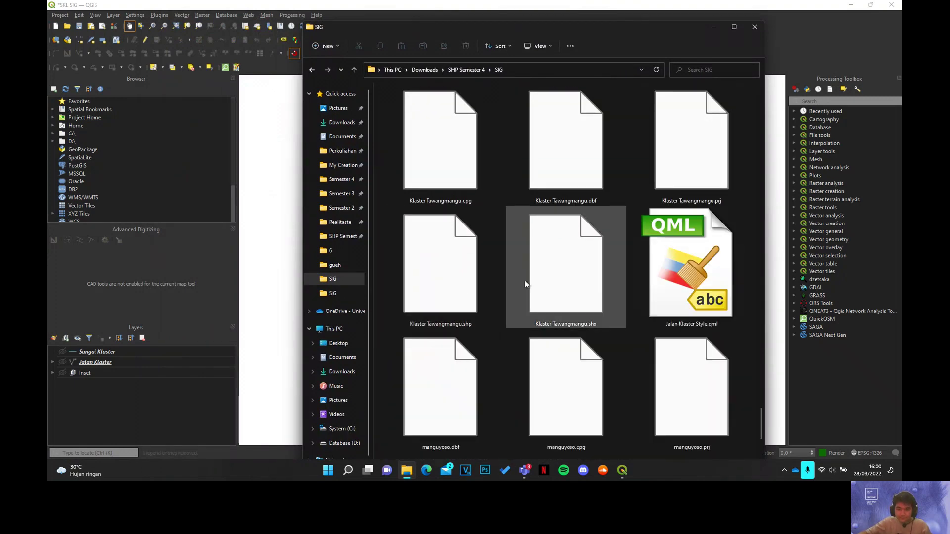
scroll(547, 277, up, 4)
scroll(646, 385, down, 4)
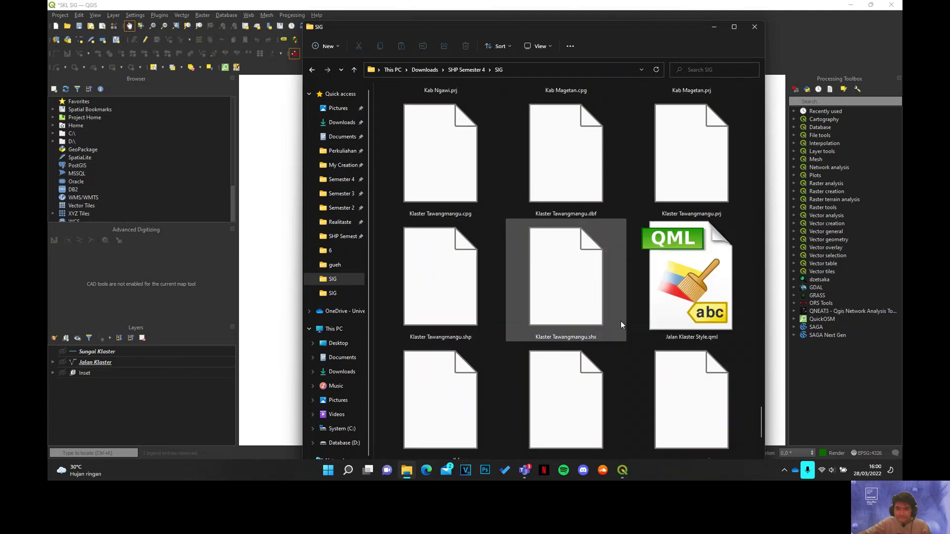
drag(451, 286, 269, 275)
Step: Open the inner 14. DEM SRTM 30m Provinsi Jawa Tengah folder within the SIG folder
drag(386, 26, 188, 86)
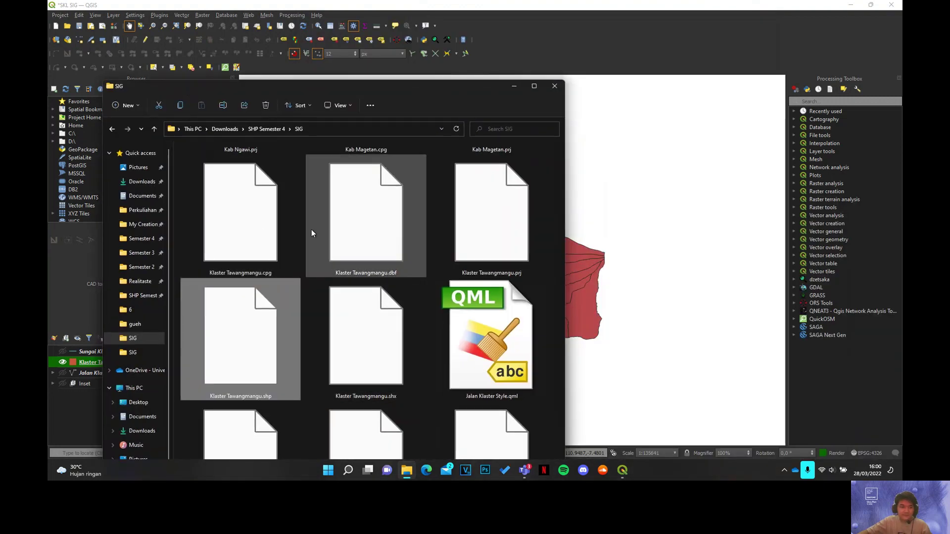
scroll(268, 329, up, 3)
scroll(304, 294, up, 3)
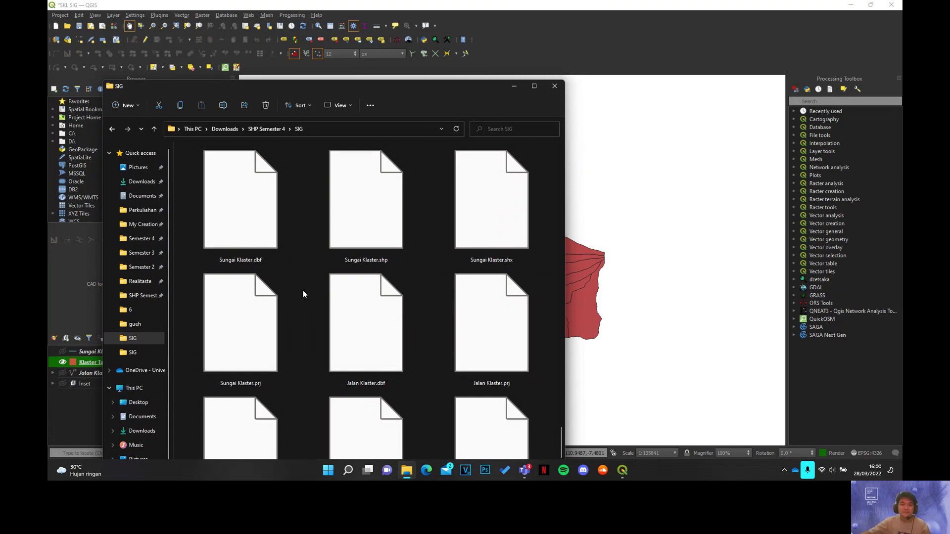
scroll(314, 245, up, 3)
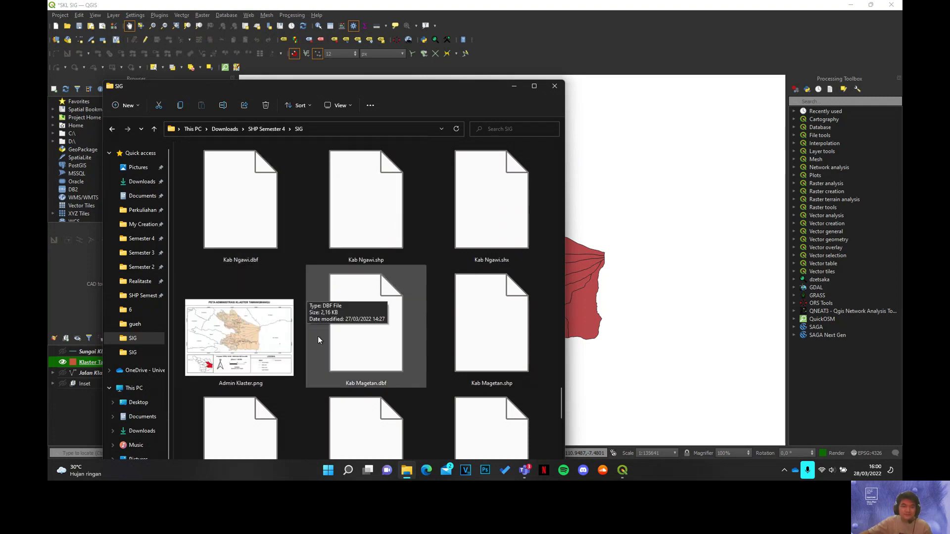
scroll(313, 333, up, 6)
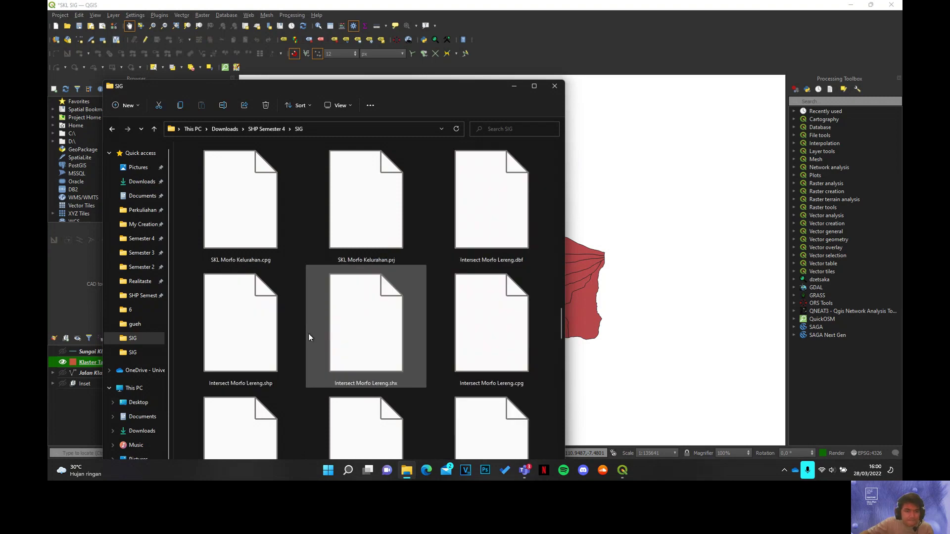
scroll(308, 334, up, 1)
scroll(307, 333, down, 6)
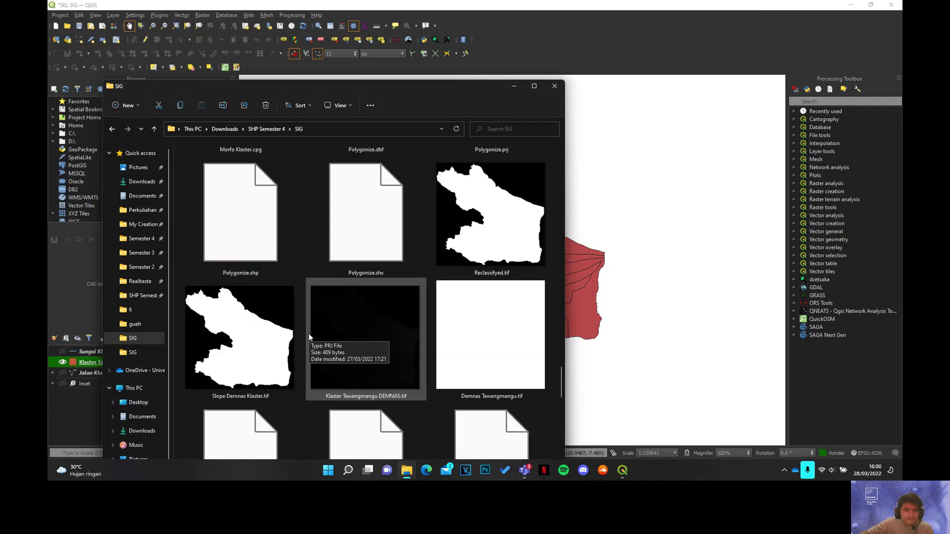
scroll(308, 334, up, 10)
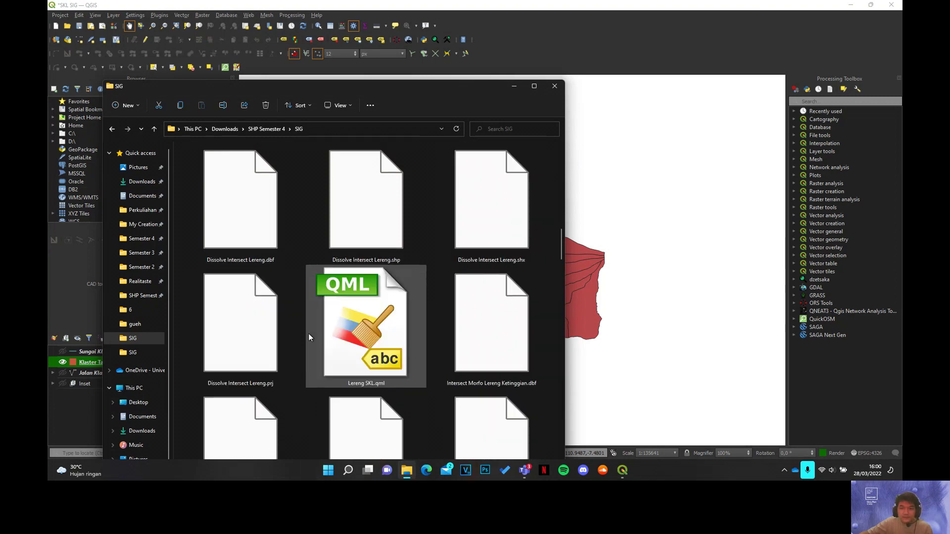
scroll(308, 334, up, 5)
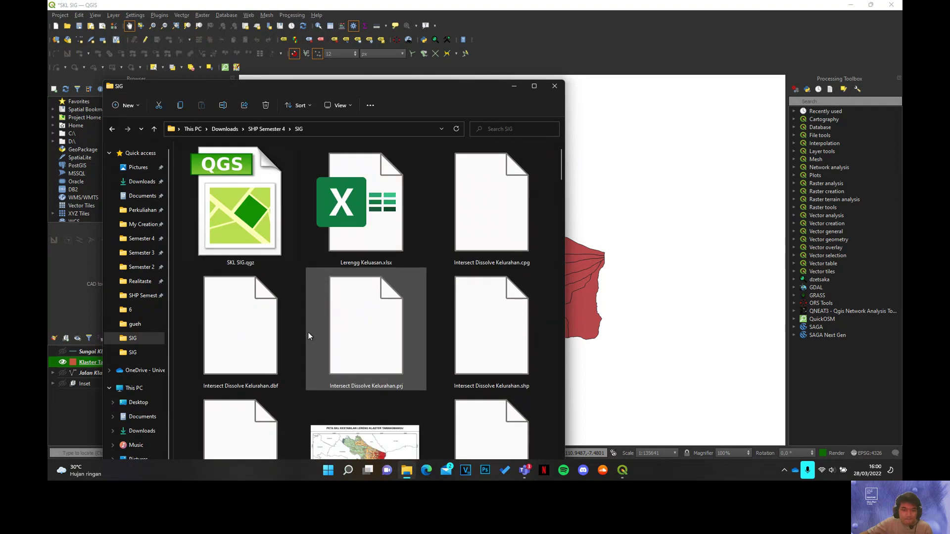
scroll(479, 357, down, 3)
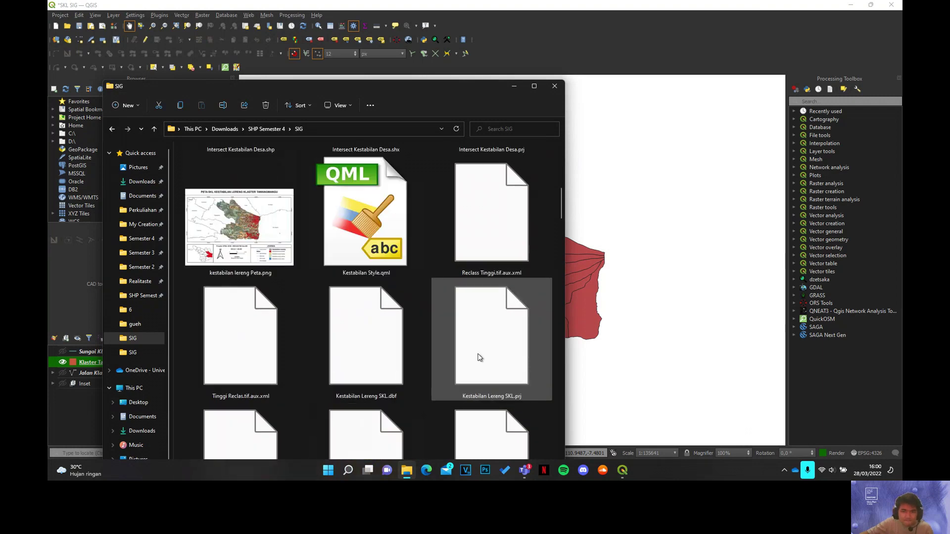
scroll(479, 357, down, 3)
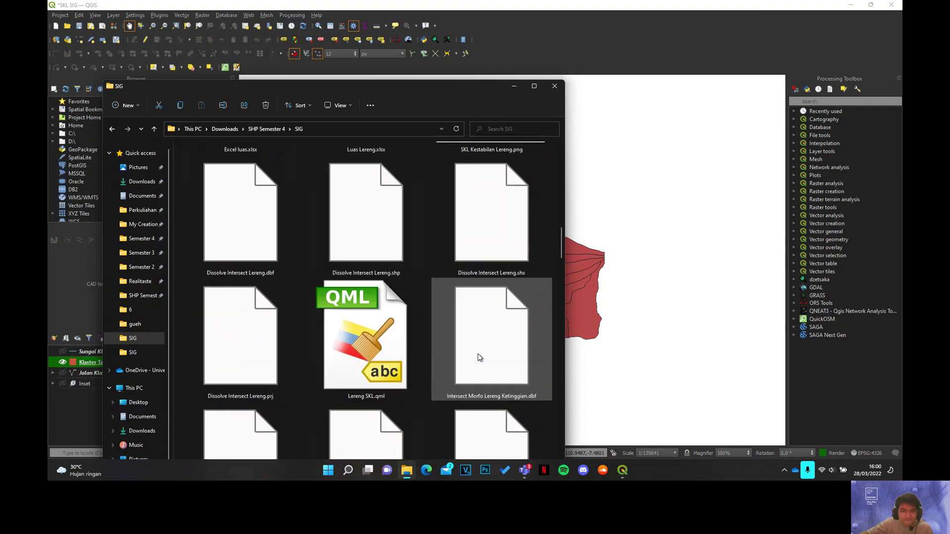
scroll(479, 357, down, 10)
double_click(478, 348)
double_click(218, 161)
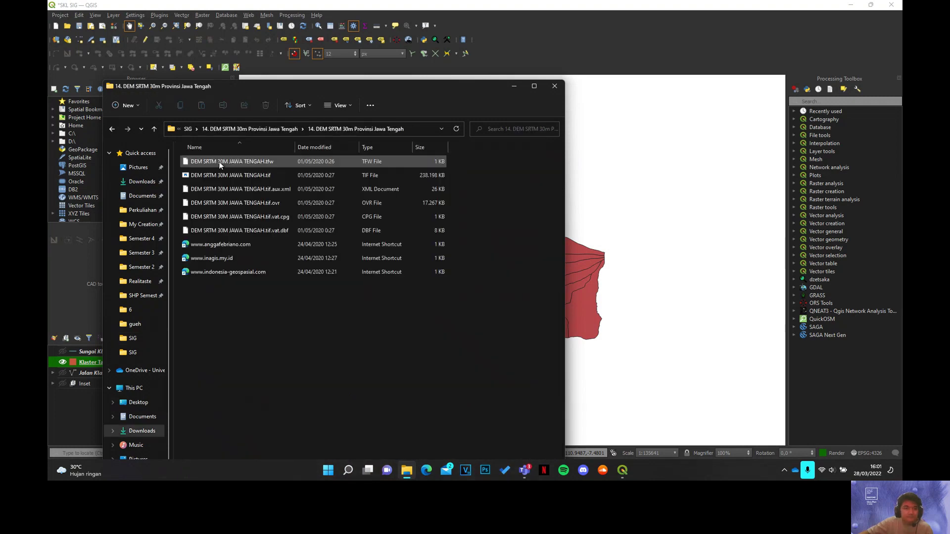
Step: Add the DEM SRTM 30M JAWA TENGAH.tif raster to the QGIS project
click(219, 175)
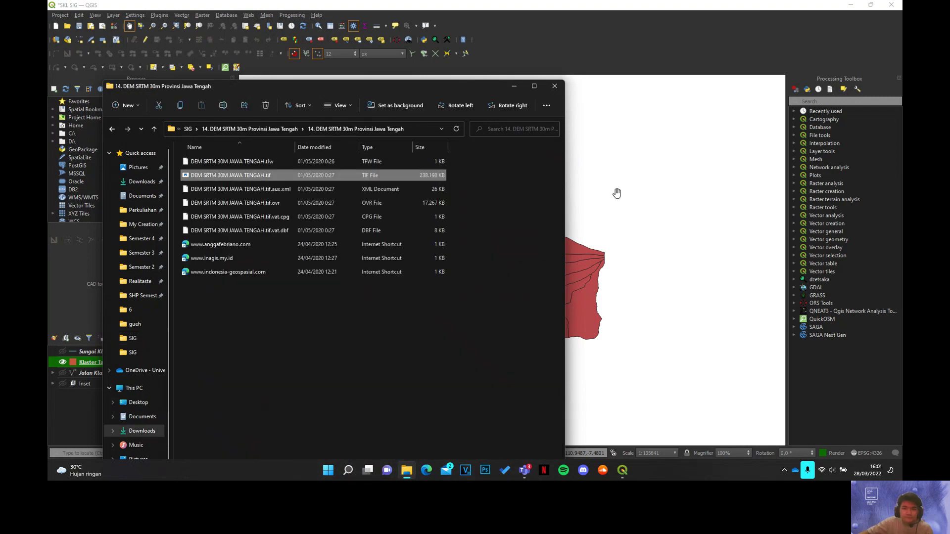
drag(616, 193, 617, 194)
click(556, 8)
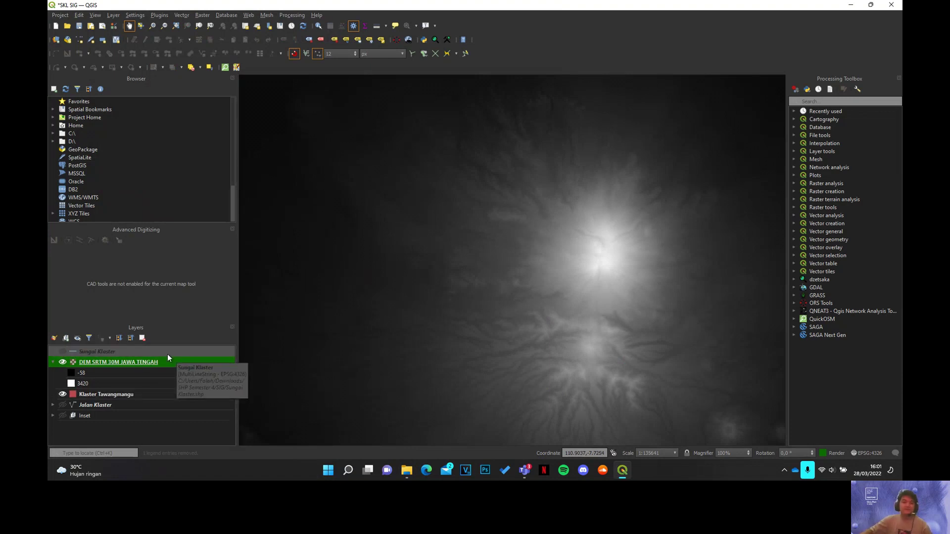
Step: Examine the full extent of the Jawa Tengah DEM raster and the mountain area around the Tawangmangu cluster
scroll(386, 310, down, 1)
drag(328, 310, 442, 309)
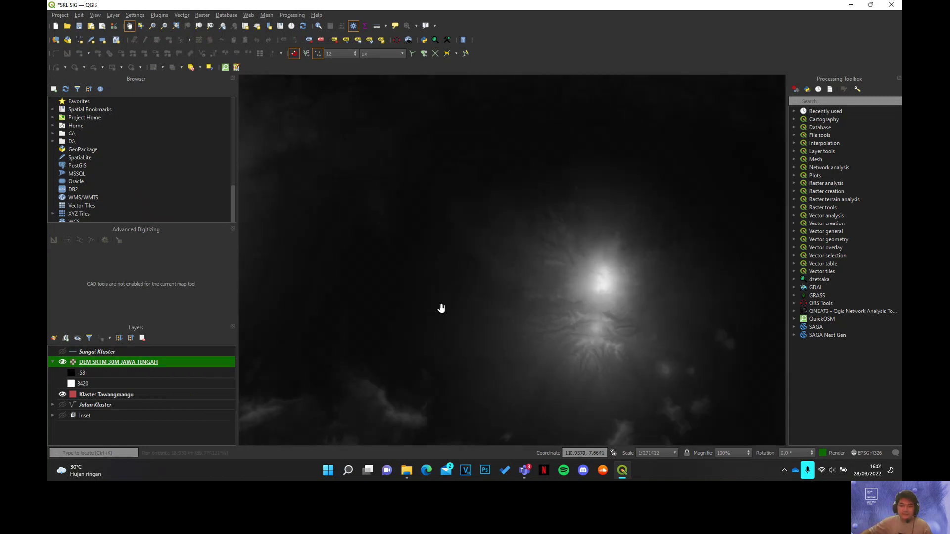
scroll(441, 309, down, 1)
scroll(454, 297, down, 1)
drag(396, 282, 511, 307)
scroll(544, 302, down, 1)
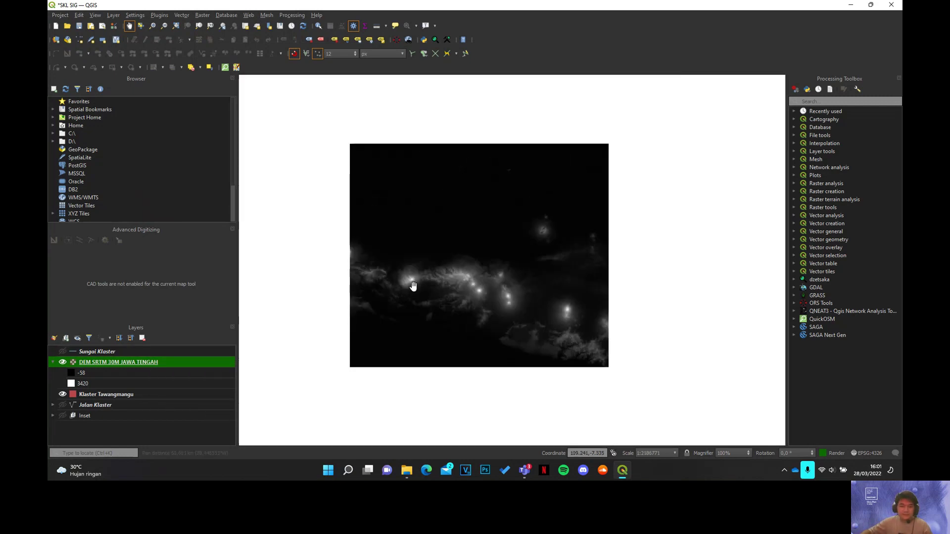
scroll(547, 312, up, 1)
drag(595, 318, 558, 317)
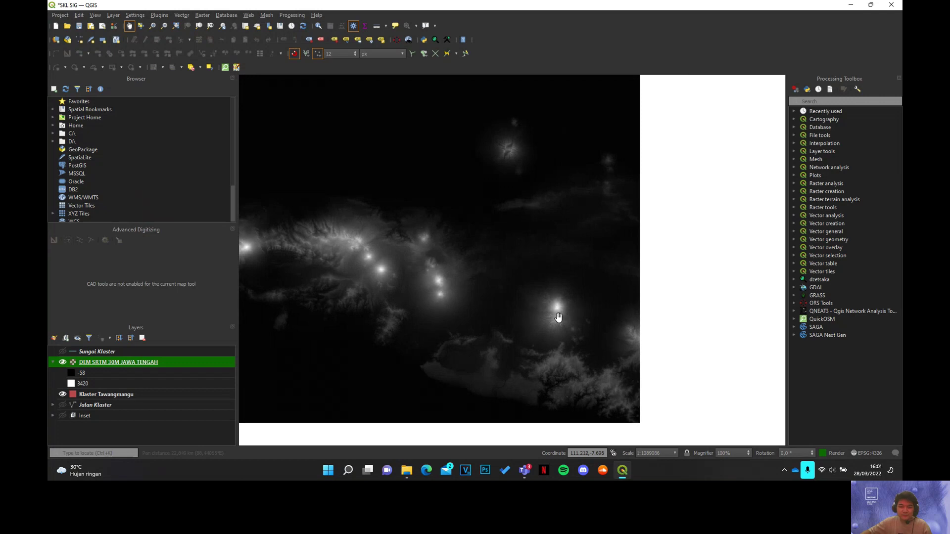
scroll(558, 317, up, 1)
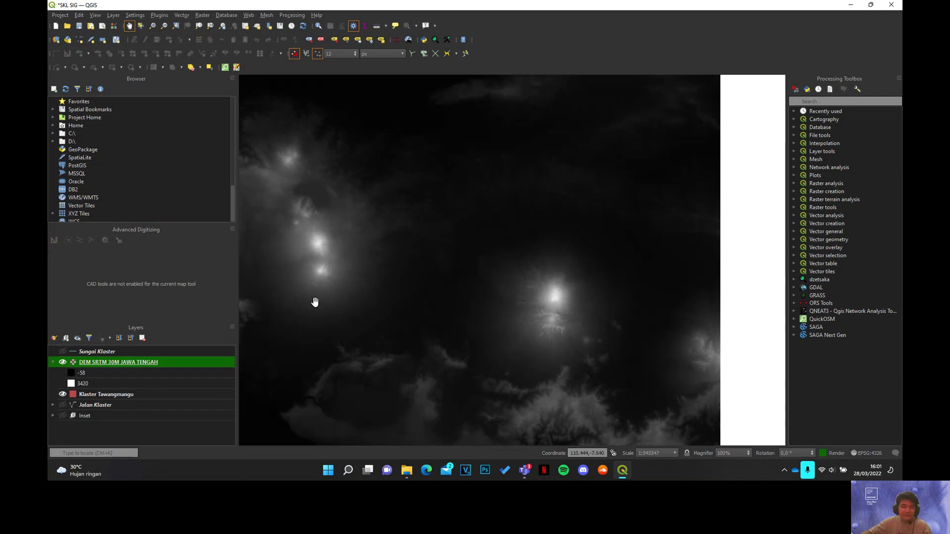
scroll(545, 321, up, 1)
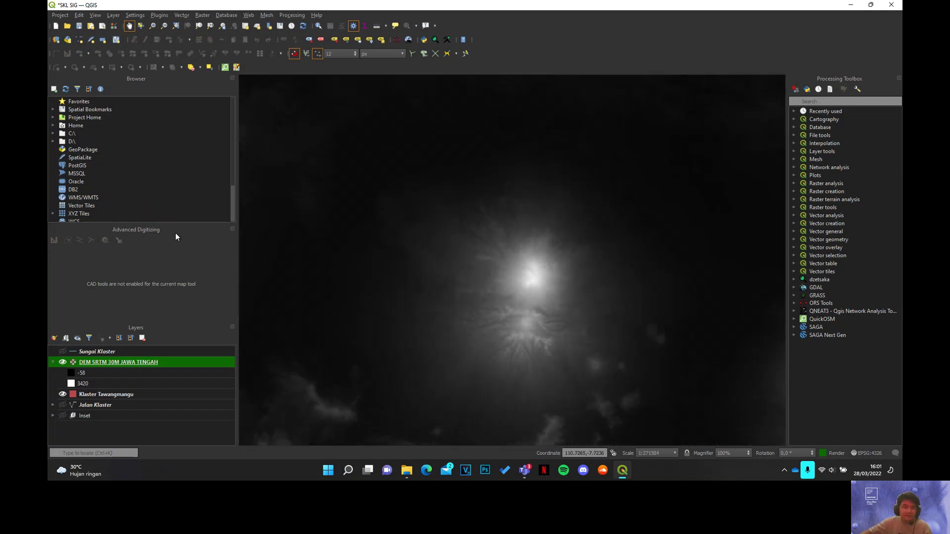
Step: Clip the DEM SRTM 30M JAWA TENGAH raster by mask layer Klaster Tawangmangu, with target CRS EPSG:32749 - WGS 84 / UTM zone 49S
click(203, 16)
mouse_move(239, 87)
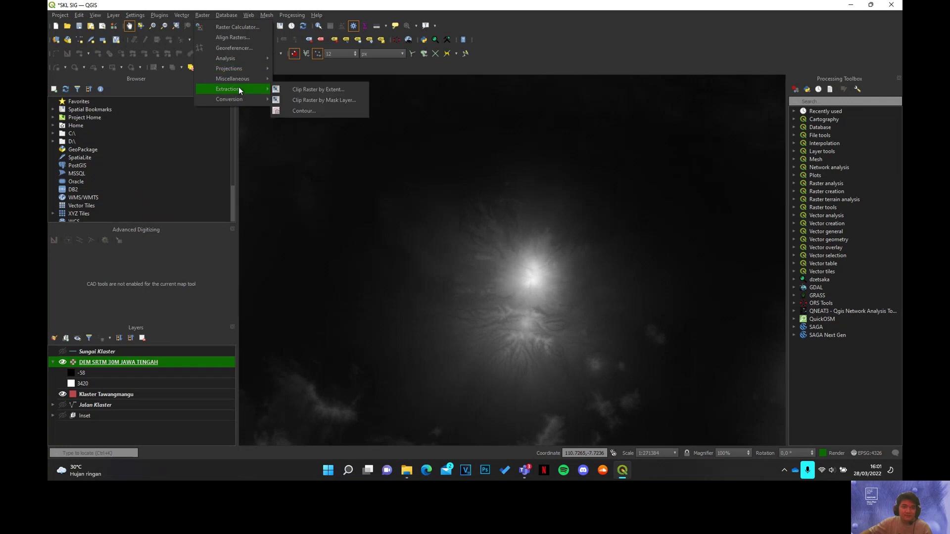
click(315, 99)
click(437, 178)
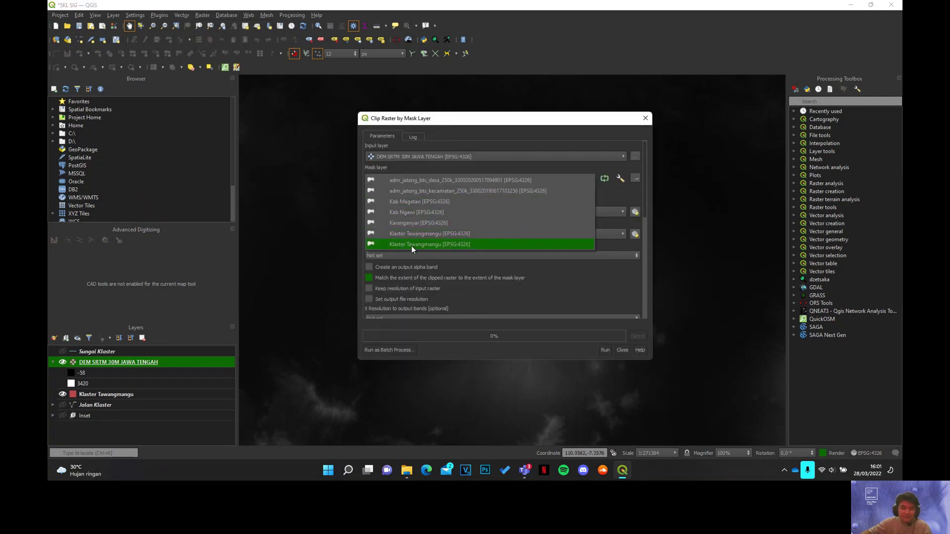
click(406, 232)
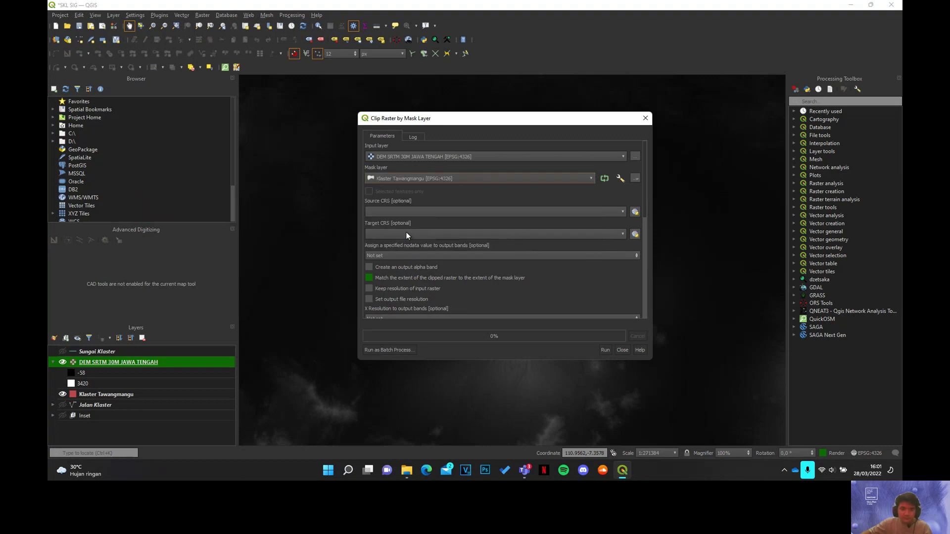
click(465, 237)
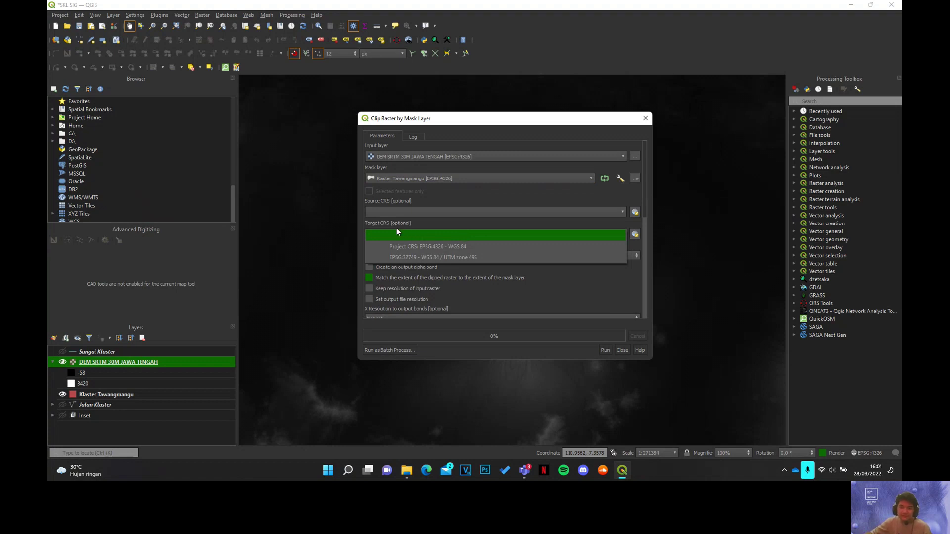
click(430, 258)
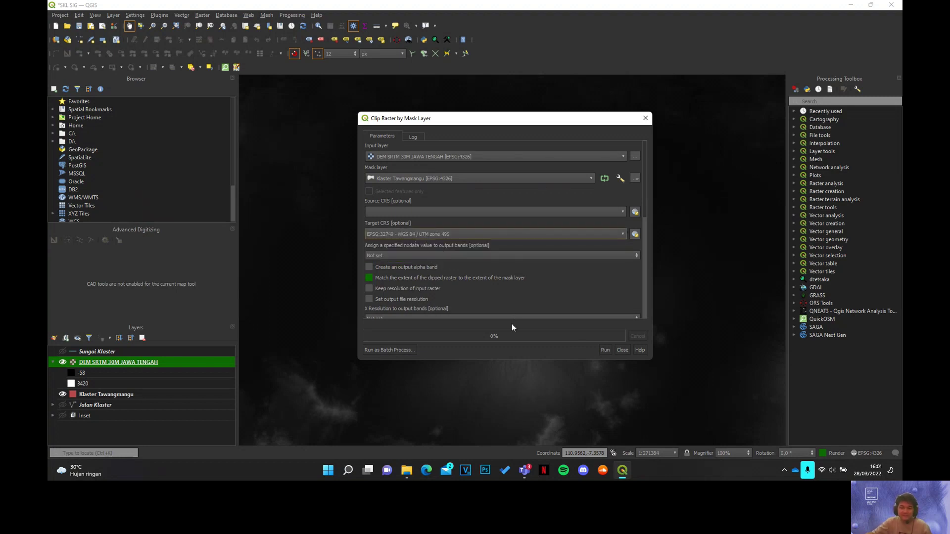
click(607, 350)
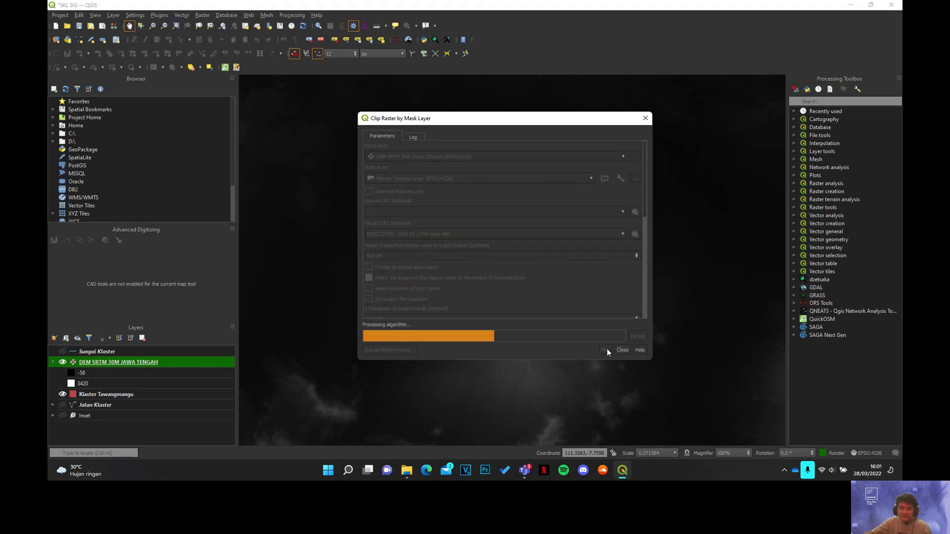
click(622, 350)
Step: Hide the DEM SRTM 30M JAWA TENGAH layer and inspect the clipped raster on its own
click(62, 394)
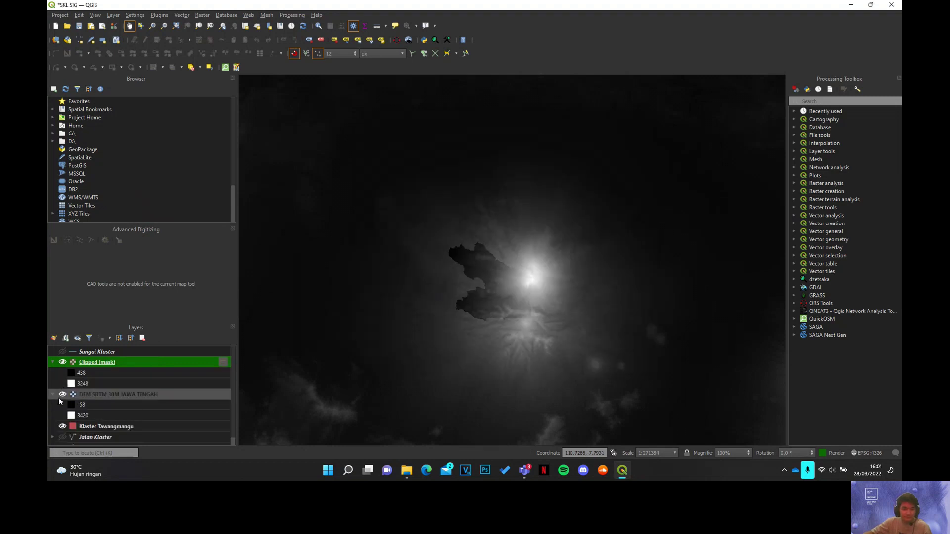
scroll(439, 357, up, 4)
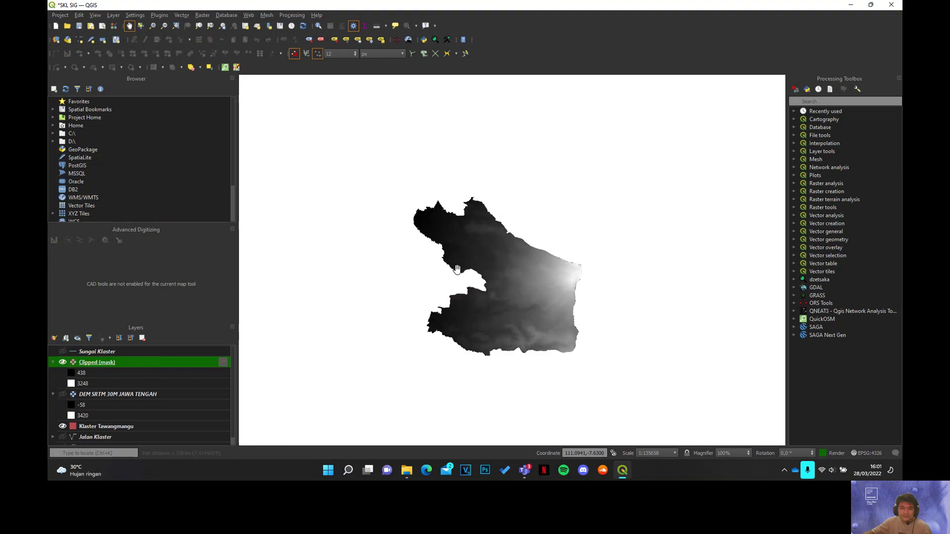
drag(435, 252, 437, 255)
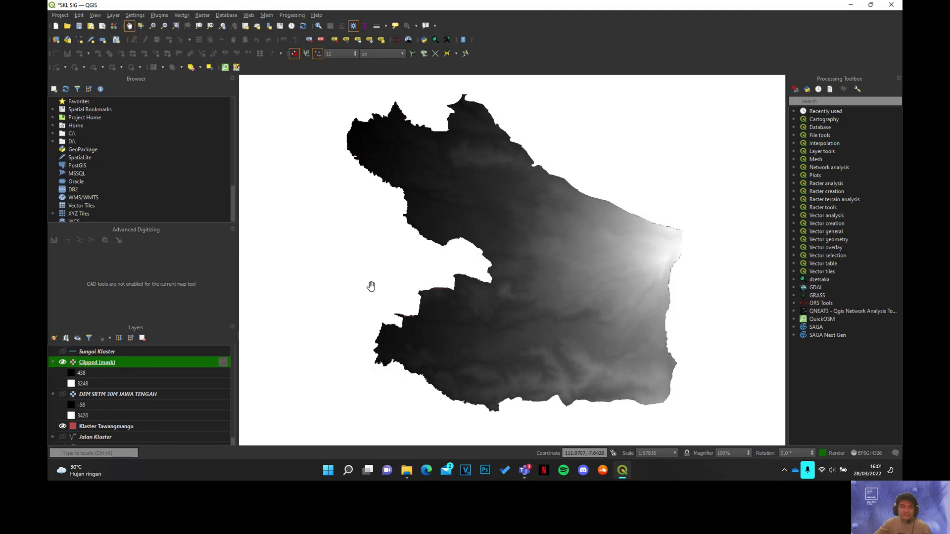
Step: Generate a slope raster from Clipped (mask) with slope expressed as percent, and hide the Clipped (mask) layer
click(199, 15)
mouse_move(224, 58)
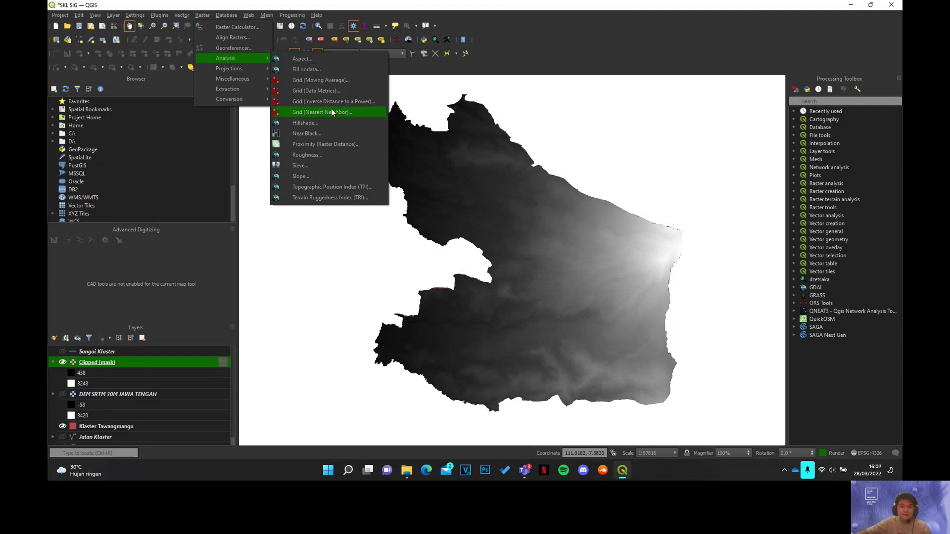
click(315, 176)
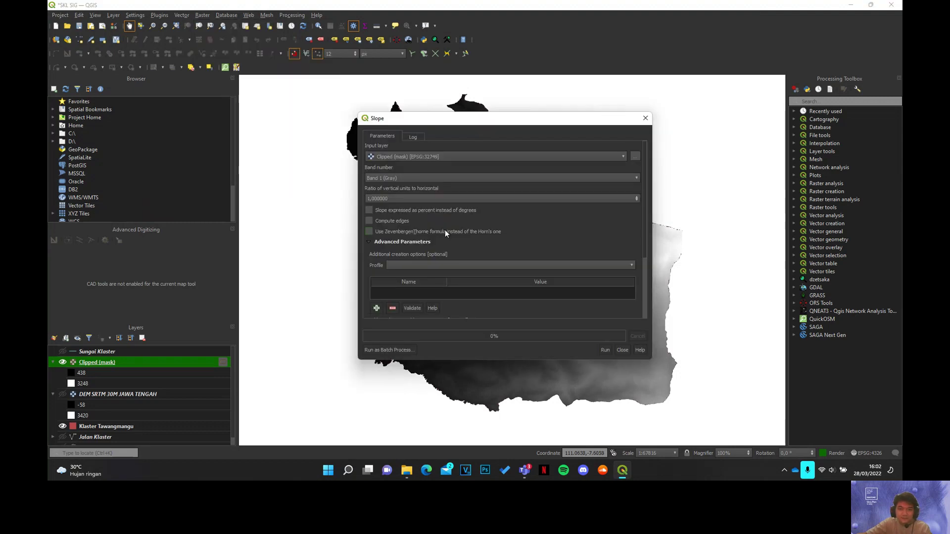
click(417, 211)
drag(400, 120, 272, 107)
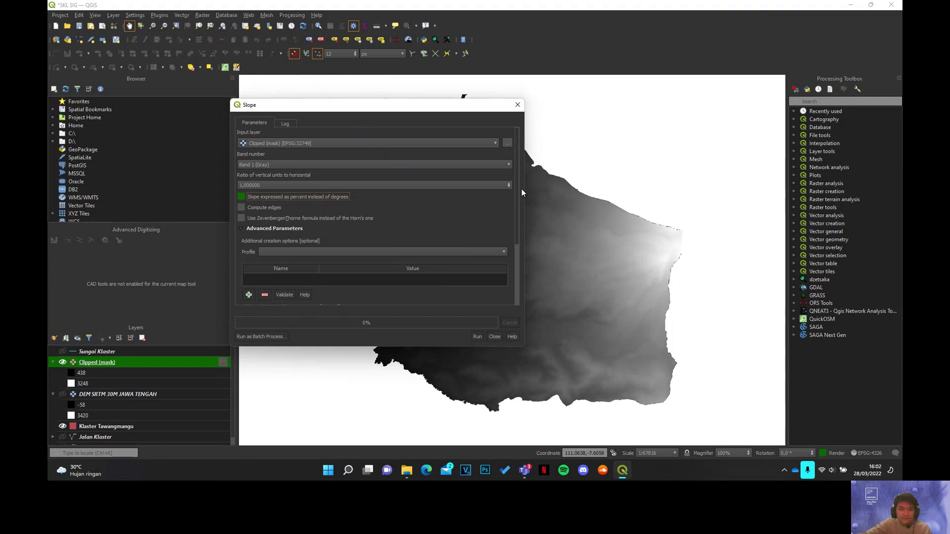
drag(518, 182, 513, 274)
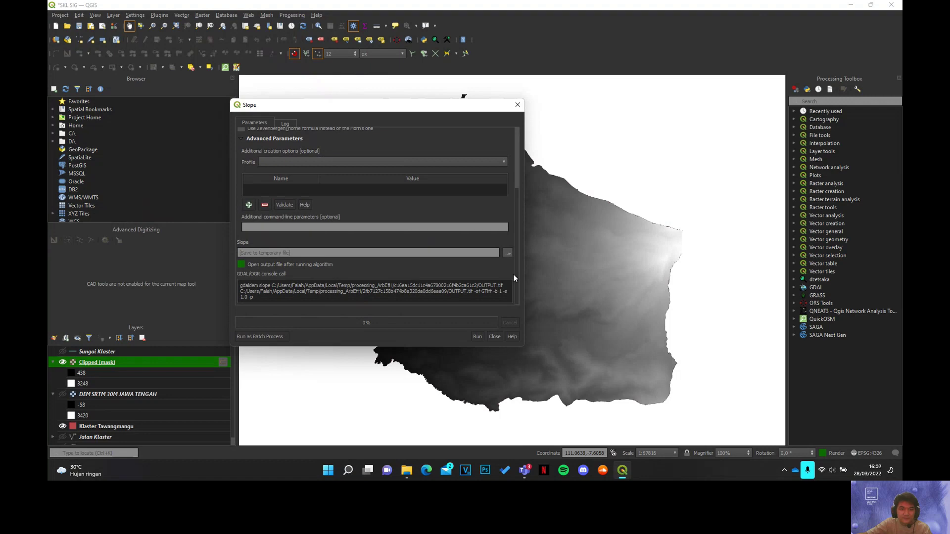
scroll(497, 163, up, 5)
click(476, 335)
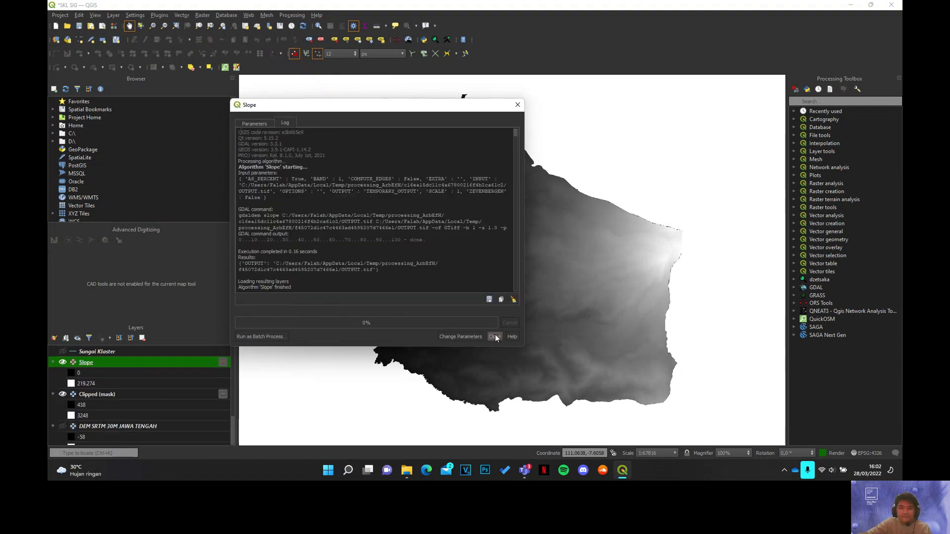
drag(505, 239, 493, 246)
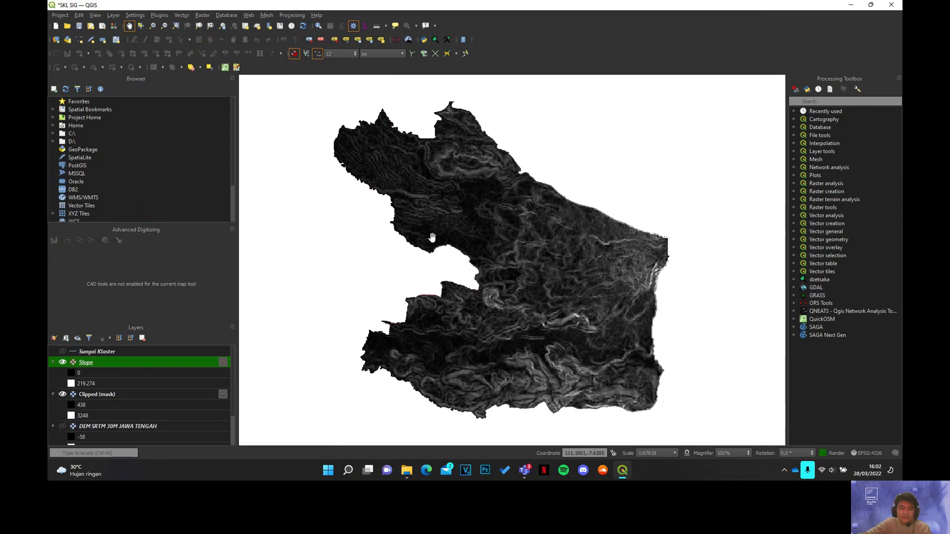
click(63, 395)
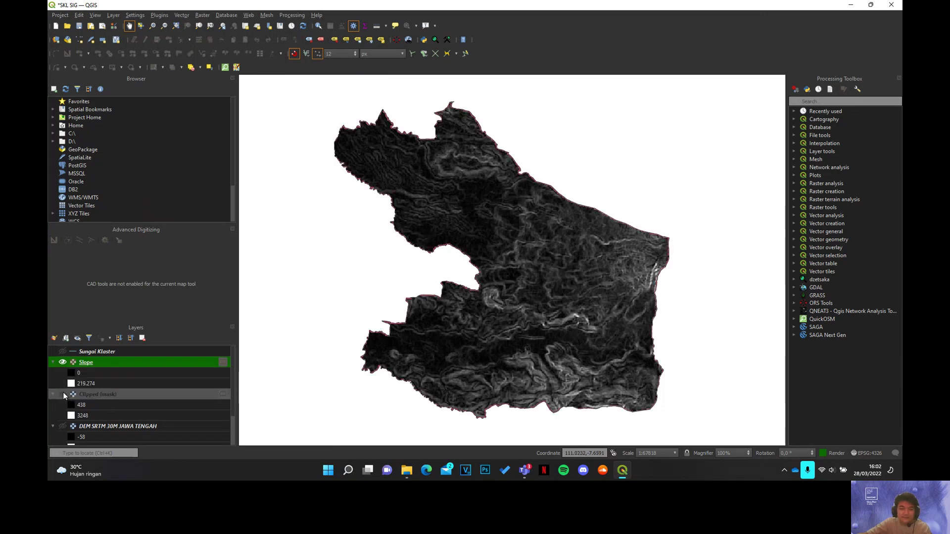
Step: Search the processing tools for reclass, start Reclassify by Table on the Slope raster, and add a first row to its reclassification table
click(202, 15)
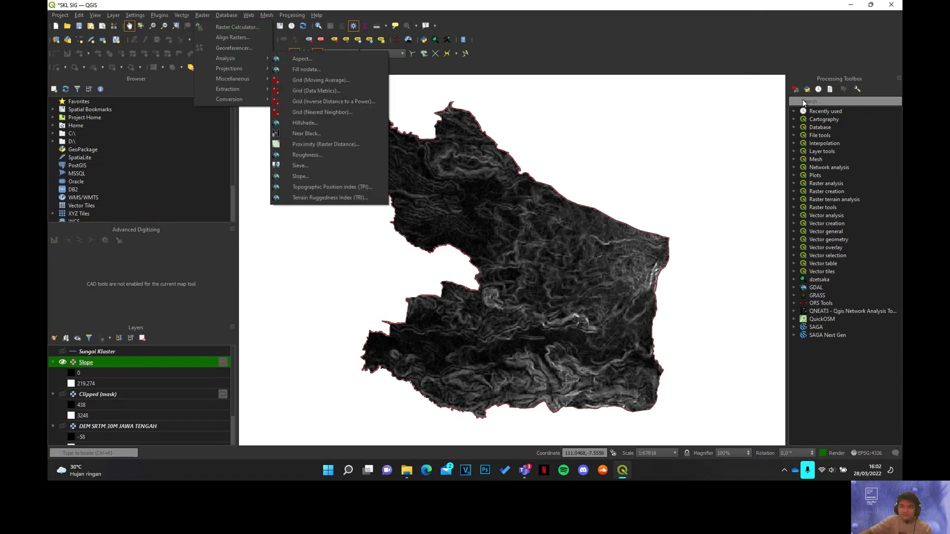
click(772, 124)
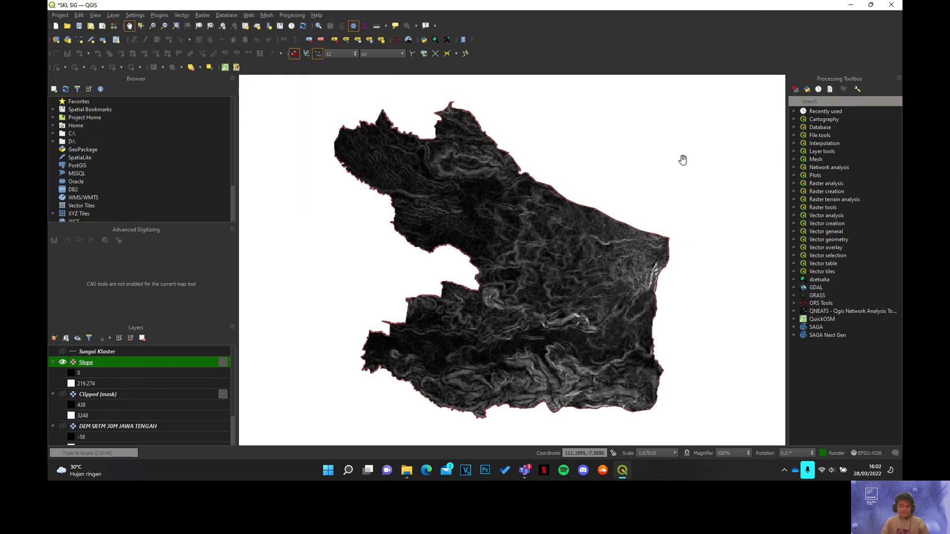
text(reclass)
click(853, 128)
double_click(853, 128)
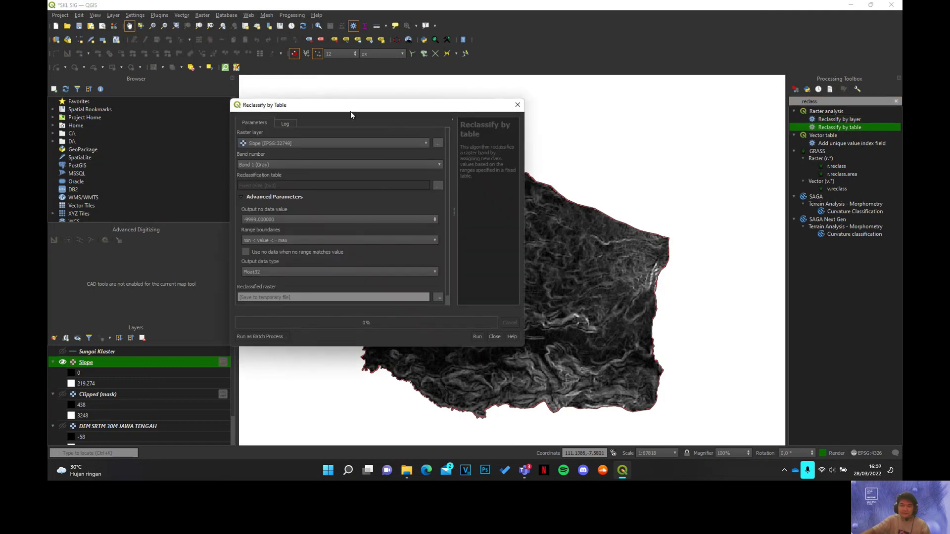
drag(351, 106, 617, 106)
click(702, 183)
click(703, 152)
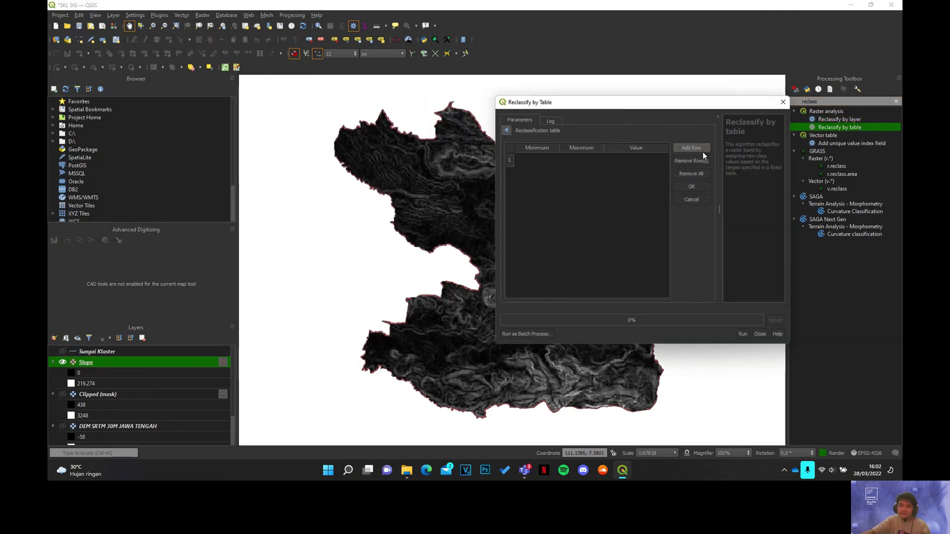
Step: Fill the first reclassification row with minimum 0, maximum 2 and value 5
click(528, 161)
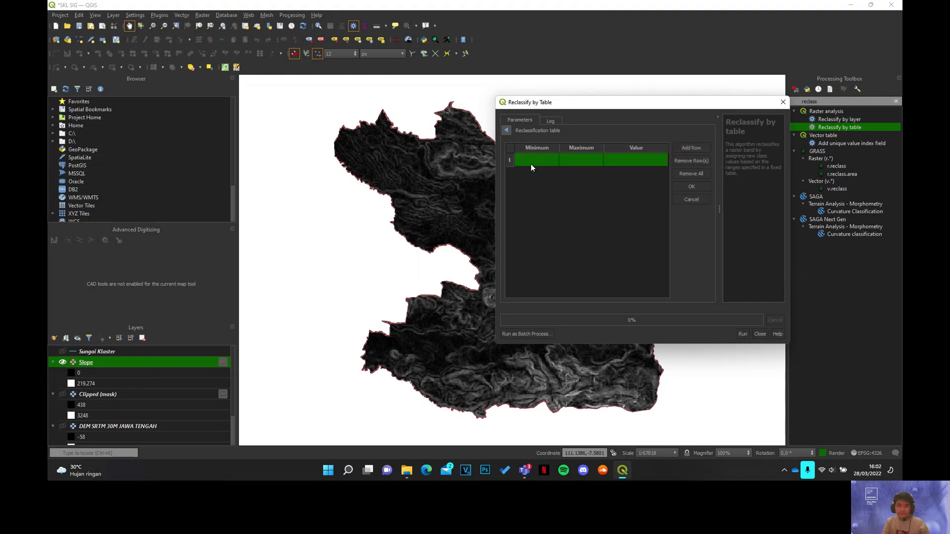
text(0)
click(589, 156)
text(2)
click(628, 161)
text(5)
Step: Add a second reclassification row with minimum 2, maximum 15 and value 4
click(691, 148)
click(540, 174)
text(2)
click(583, 171)
text(15)
click(628, 173)
text(4)
Step: Add a third reclassification row with minimum 15, maximum 25 and value 3
click(688, 148)
click(528, 187)
text(15)
click(592, 186)
text(25)
click(637, 187)
text(3)
Step: Add a fourth reclassification row with minimum 25, maximum 40 and value 2
click(690, 148)
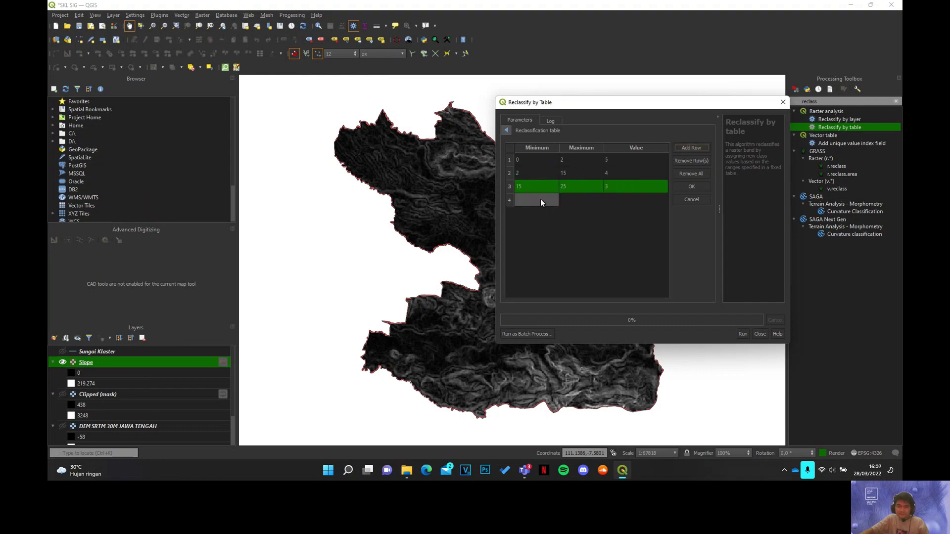
click(539, 200)
text(25)
click(583, 197)
text(40)
click(625, 198)
text(2)
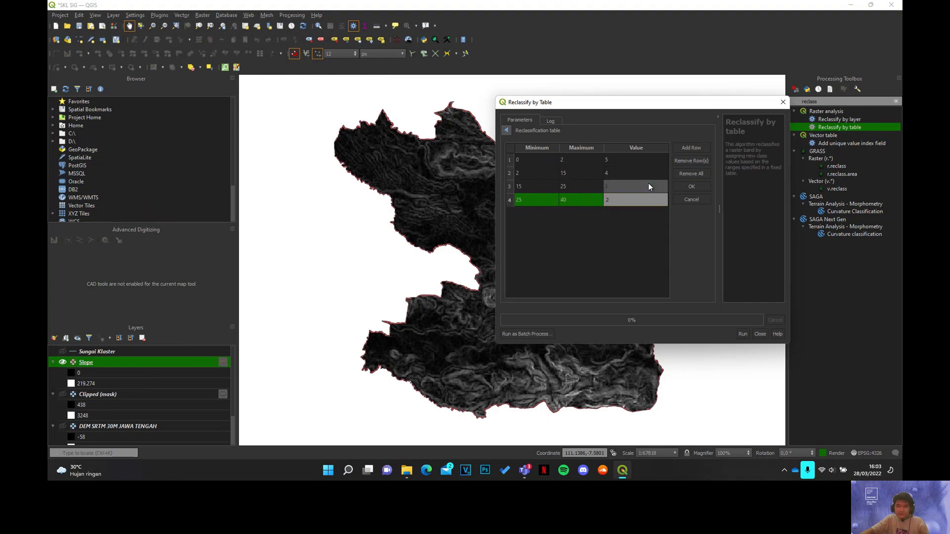
Step: Add a fifth reclassification row with minimum 40, maximum 250 and value 1, and accept the table
click(687, 148)
click(541, 212)
text(40)
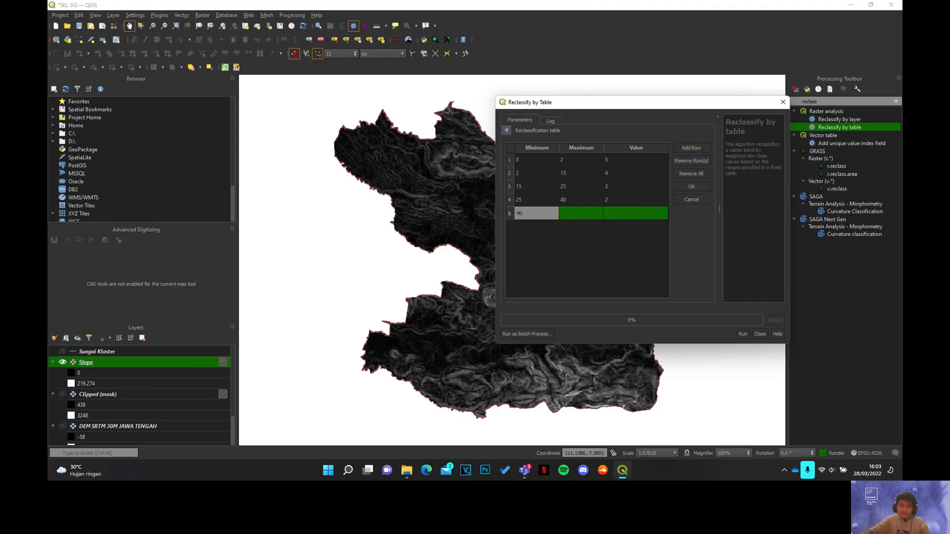
click(586, 218)
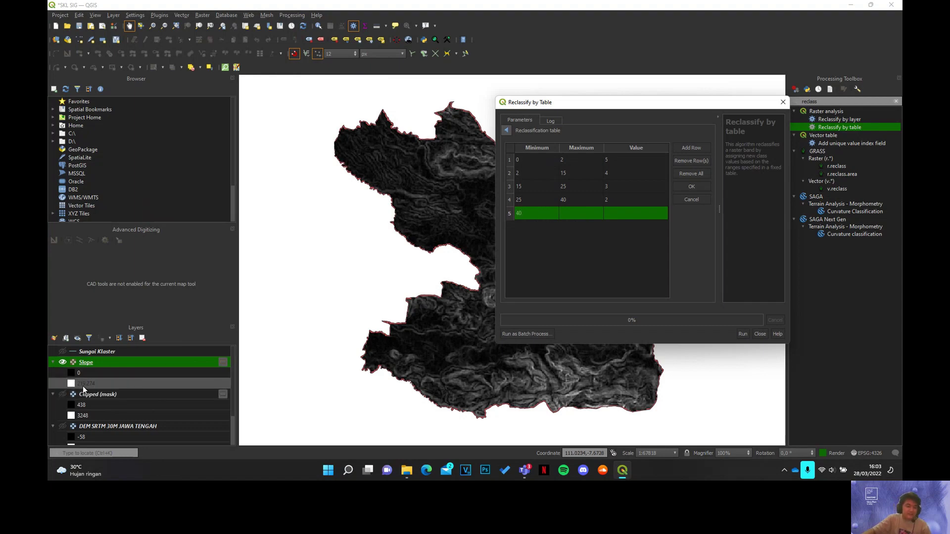
click(569, 215)
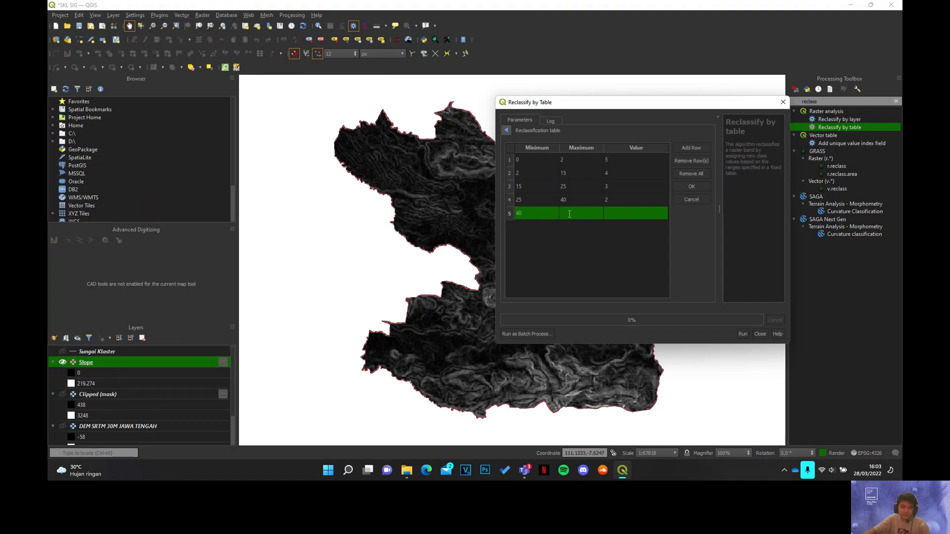
text(250)
click(615, 215)
text(1)
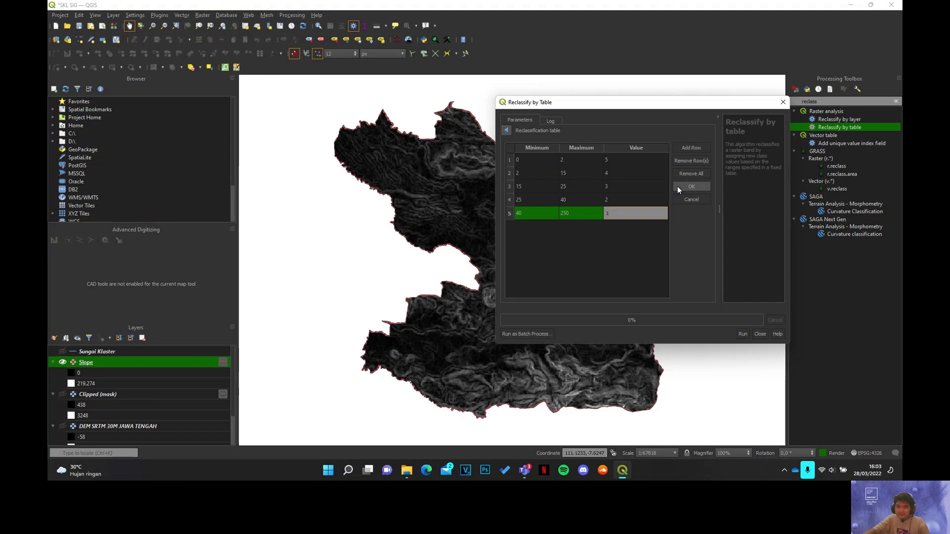
click(683, 186)
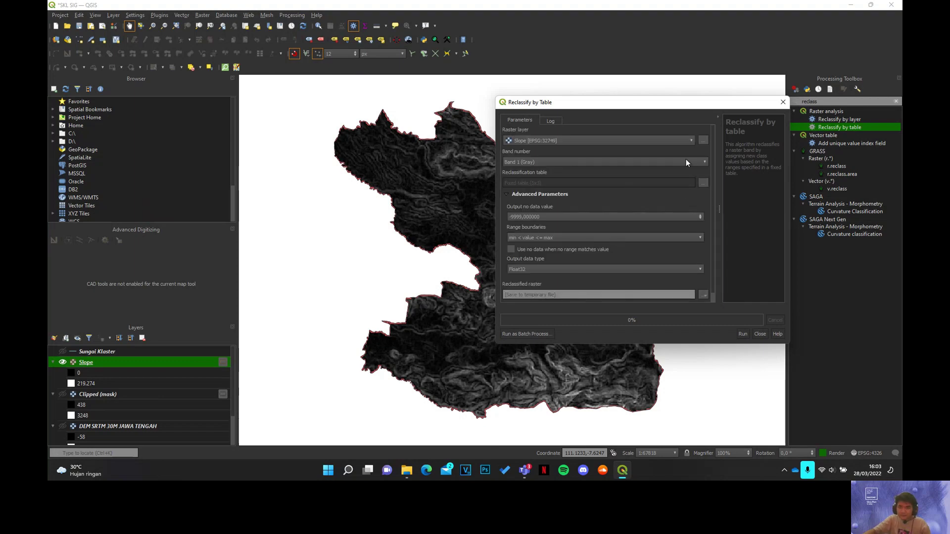
Step: Run the reclassification of the Slope raster to a temporary file, and hide the Slope layer
click(743, 334)
click(760, 334)
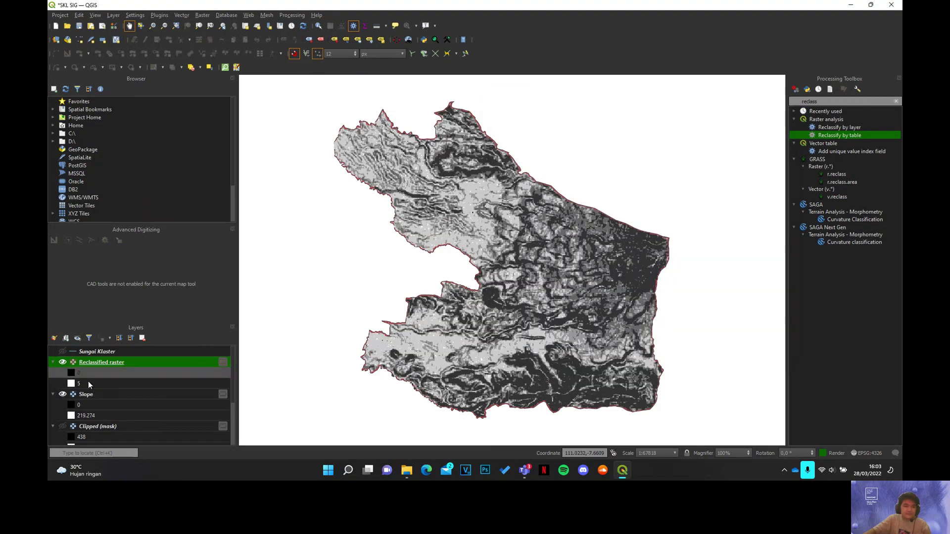
click(63, 394)
drag(537, 258, 528, 250)
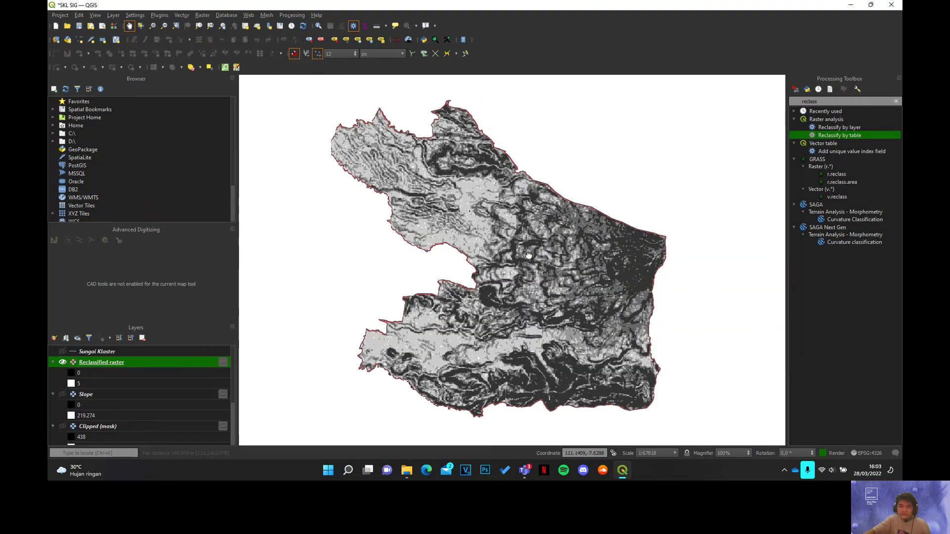
Step: Polygonize the Reclassified raster into a temporary vector layer with DN as the field name
click(202, 15)
mouse_move(248, 102)
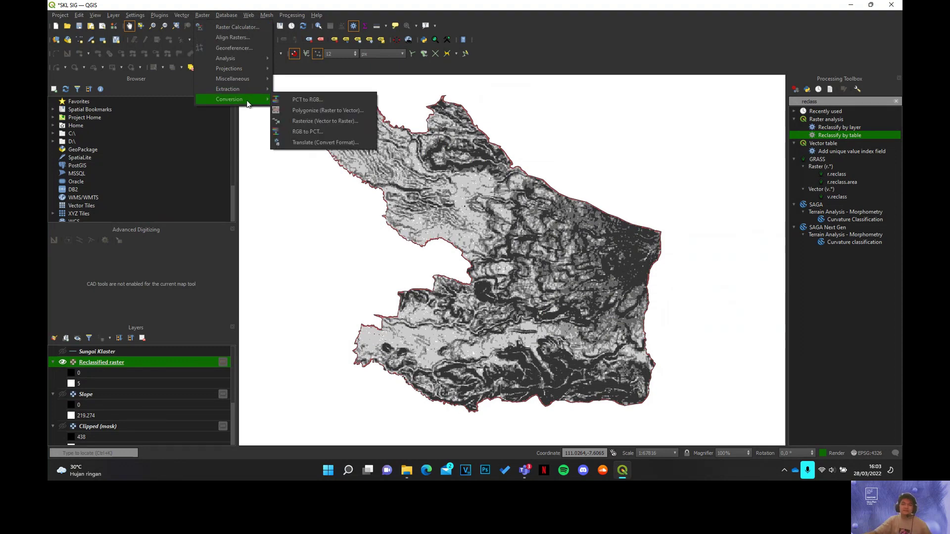
click(313, 111)
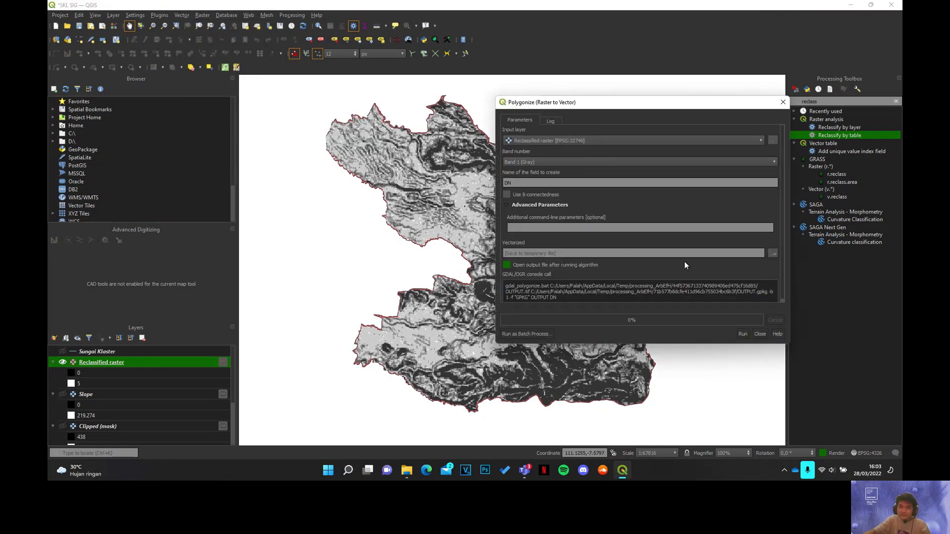
drag(515, 182, 413, 171)
text(Nilai)
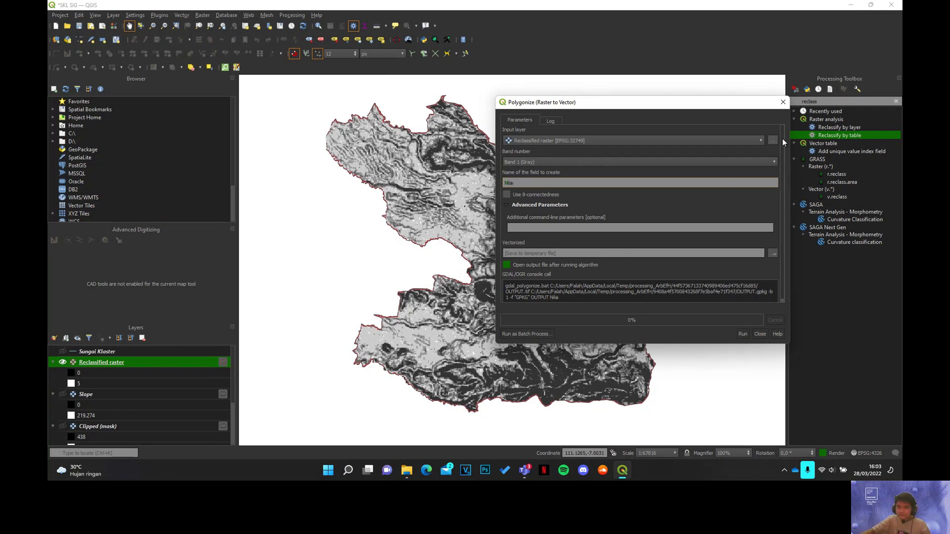
key(ctrl+z)
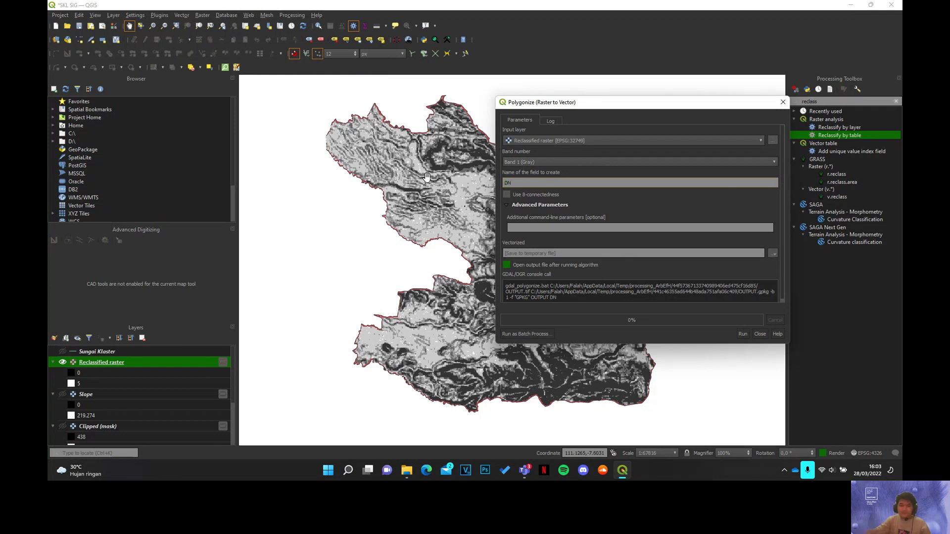
click(742, 334)
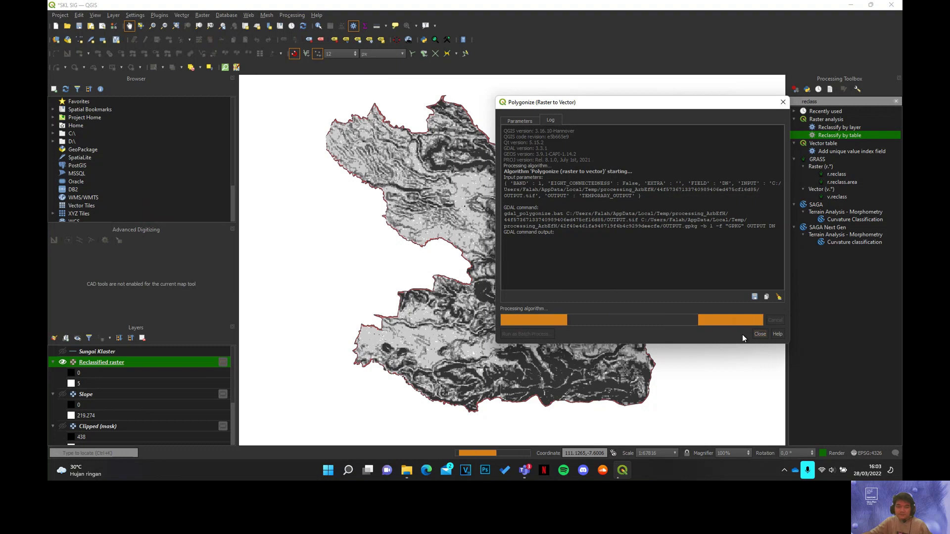
Step: Switch to File Explorer and examine the SIG folder and its Bentang Lahan subfolder for the cluster's landform shapefile
click(408, 471)
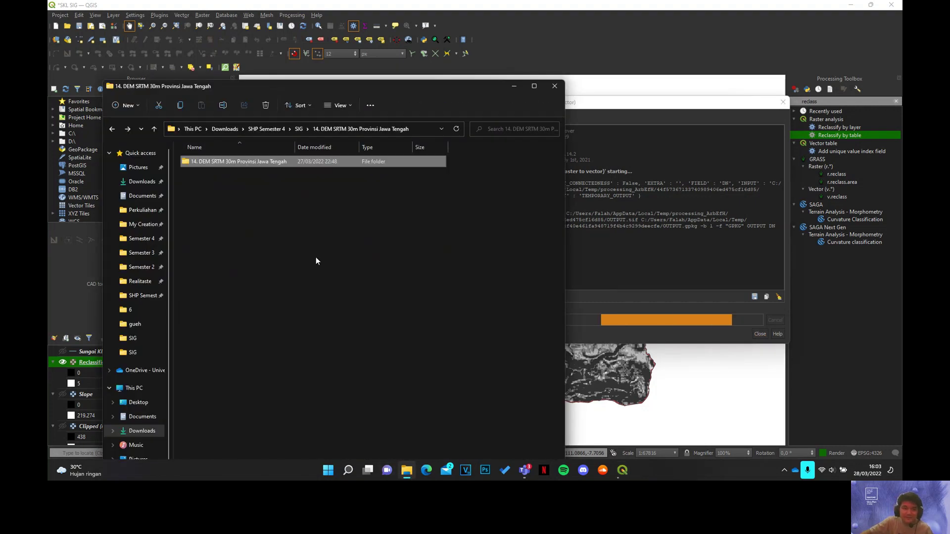
click(299, 129)
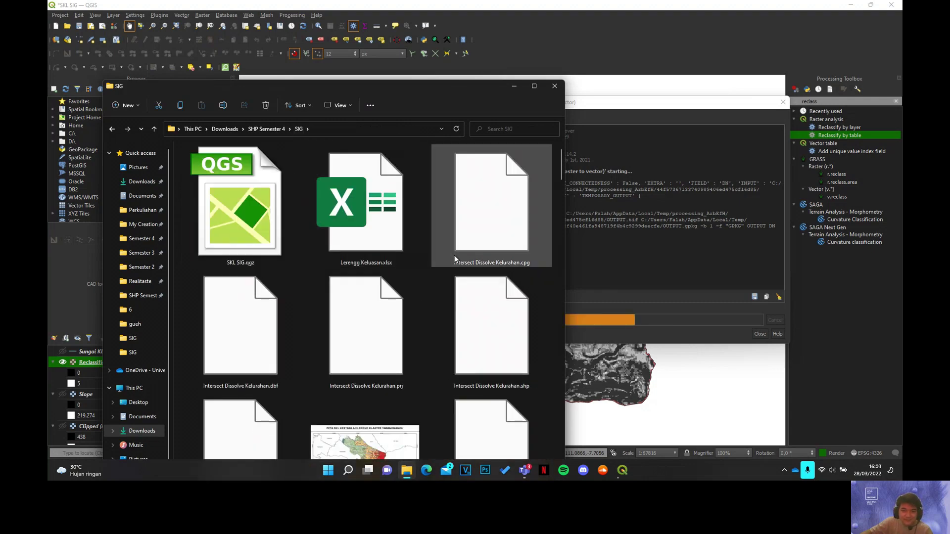
scroll(454, 256, down, 10)
scroll(505, 322, down, 4)
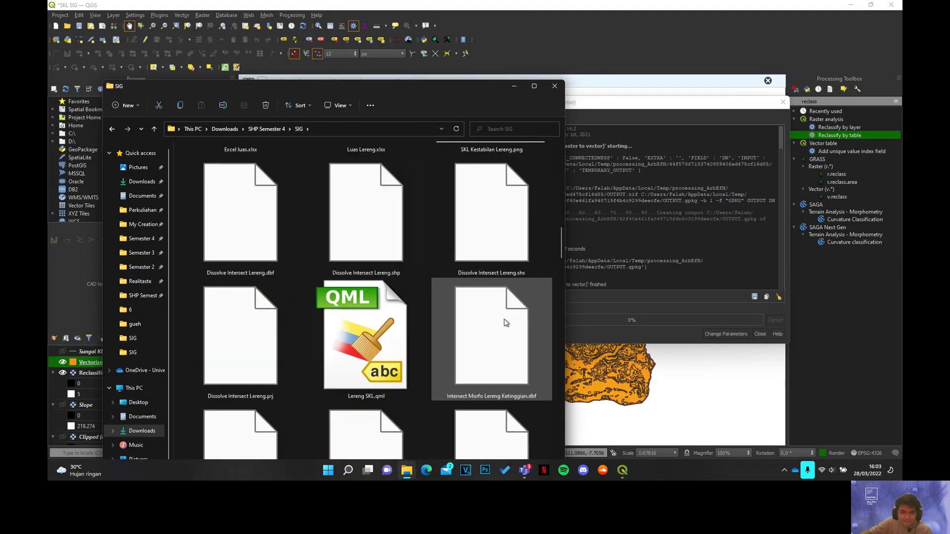
scroll(505, 323, down, 6)
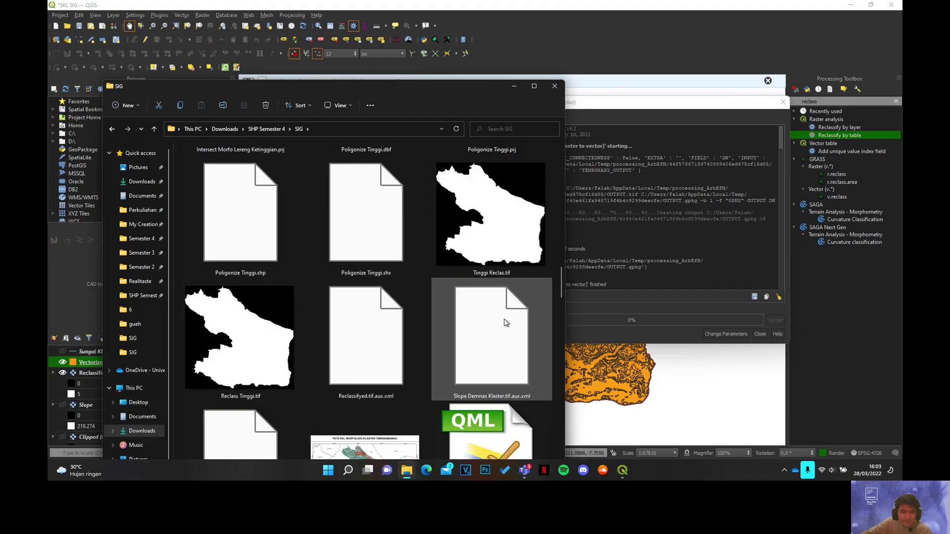
scroll(505, 322, down, 4)
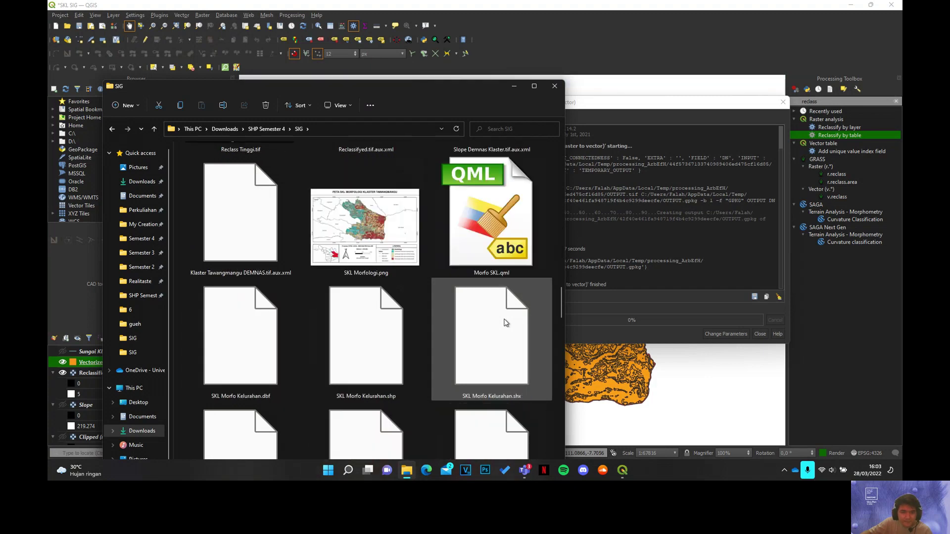
scroll(505, 323, down, 4)
scroll(504, 323, down, 15)
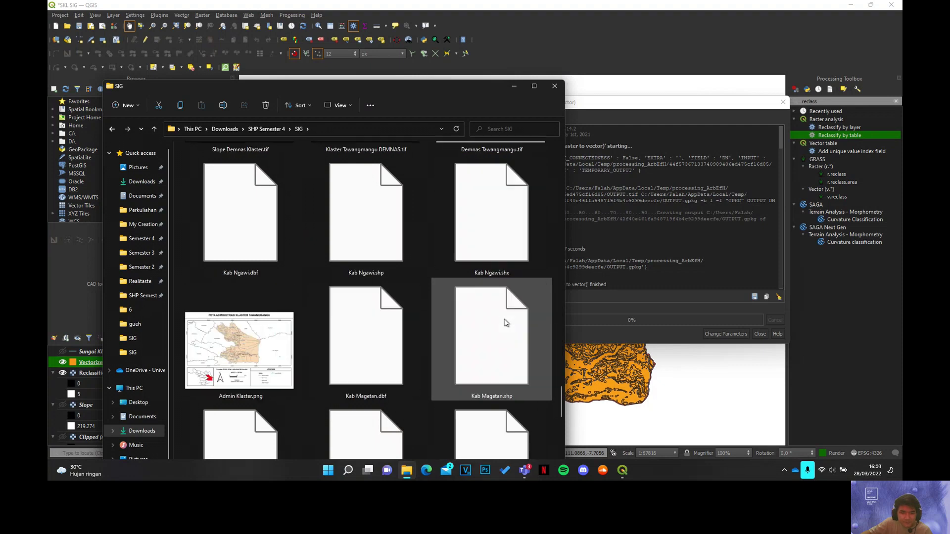
scroll(504, 323, down, 4)
scroll(505, 323, down, 12)
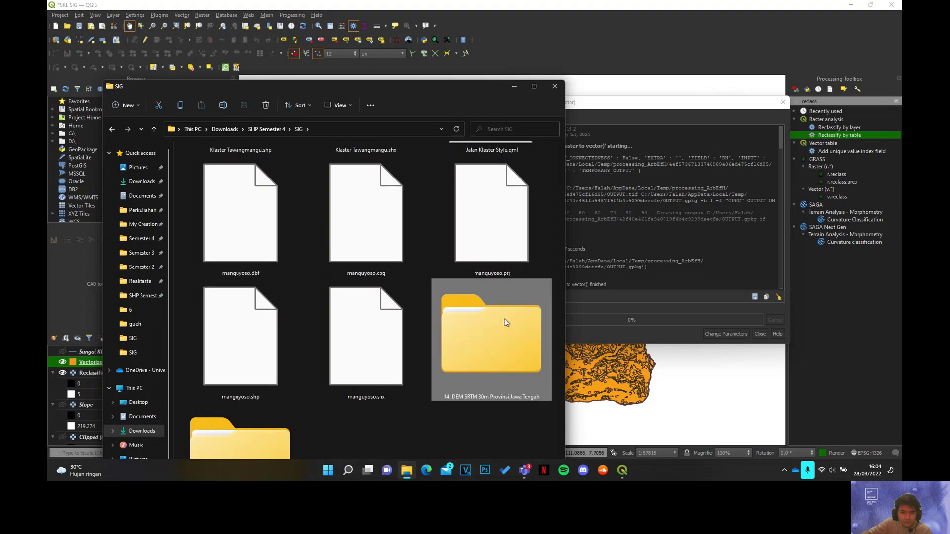
drag(411, 84, 441, 8)
double_click(270, 379)
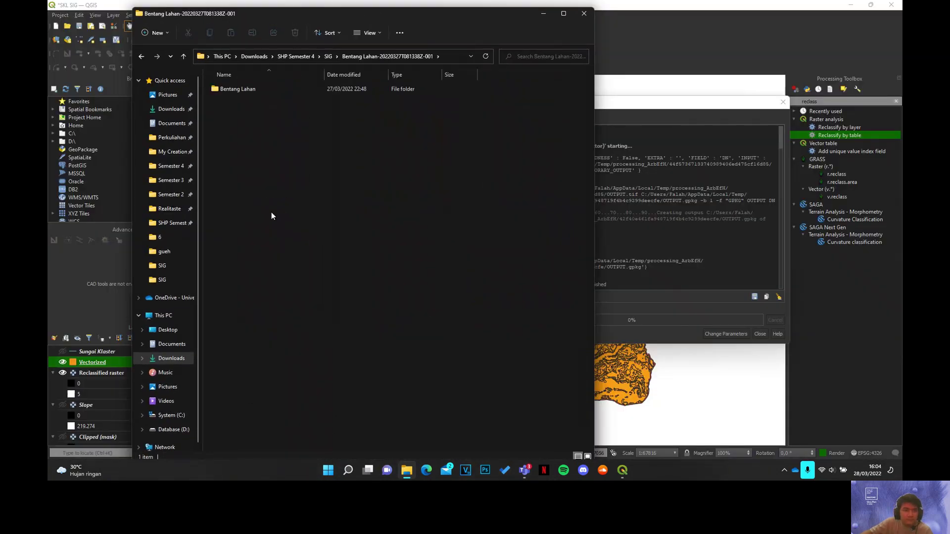
double_click(284, 89)
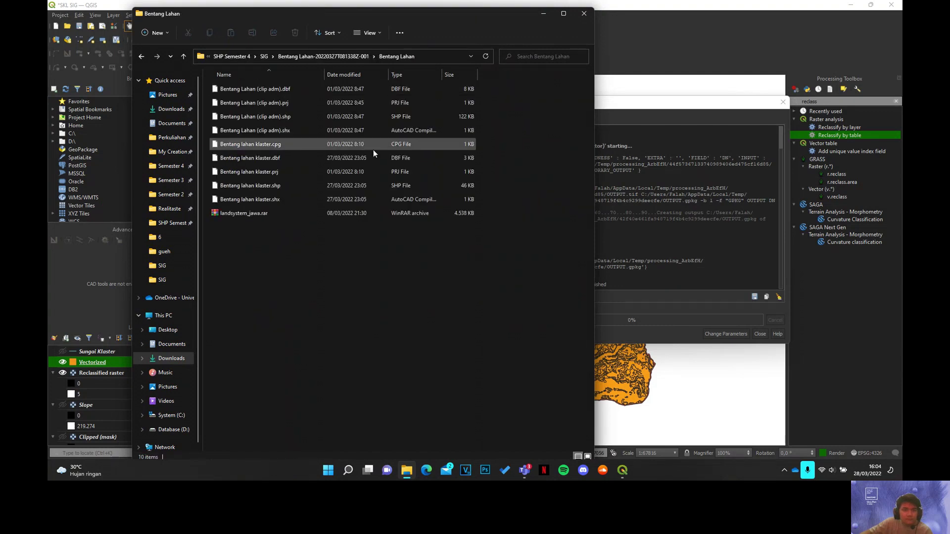
key(BackSpace)
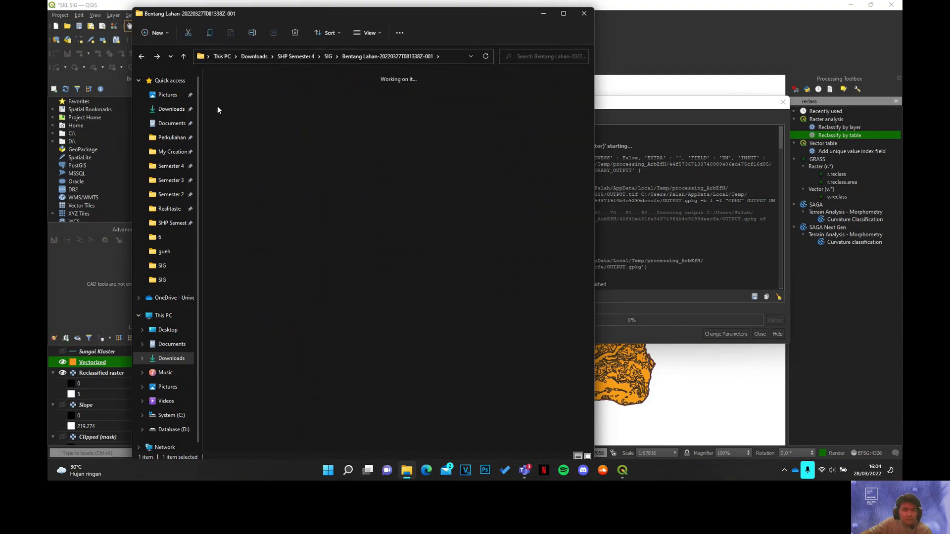
key(BackSpace)
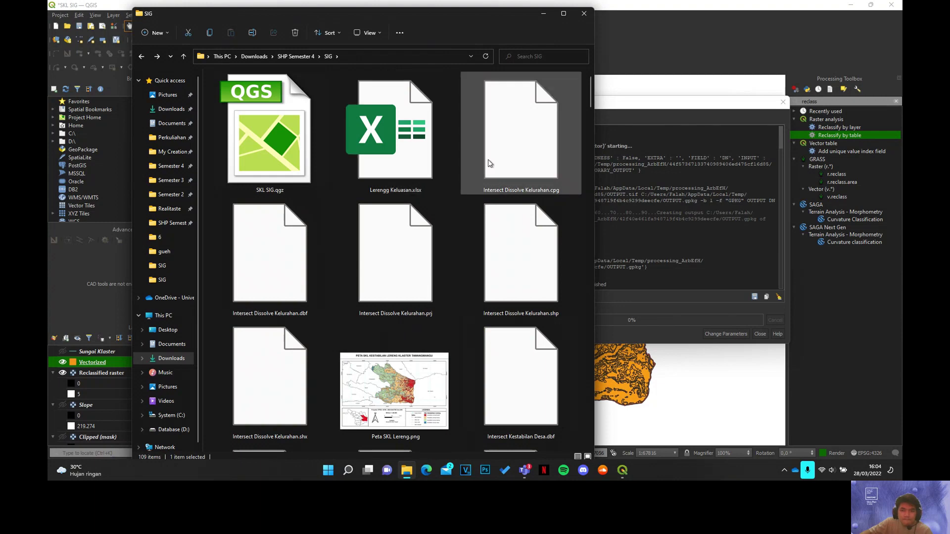
Step: Load Morfo Klaster.shp from the SIG folder into the QGIS project and close the finished Polygonize dialog
scroll(512, 296, down, 3)
scroll(511, 295, down, 3)
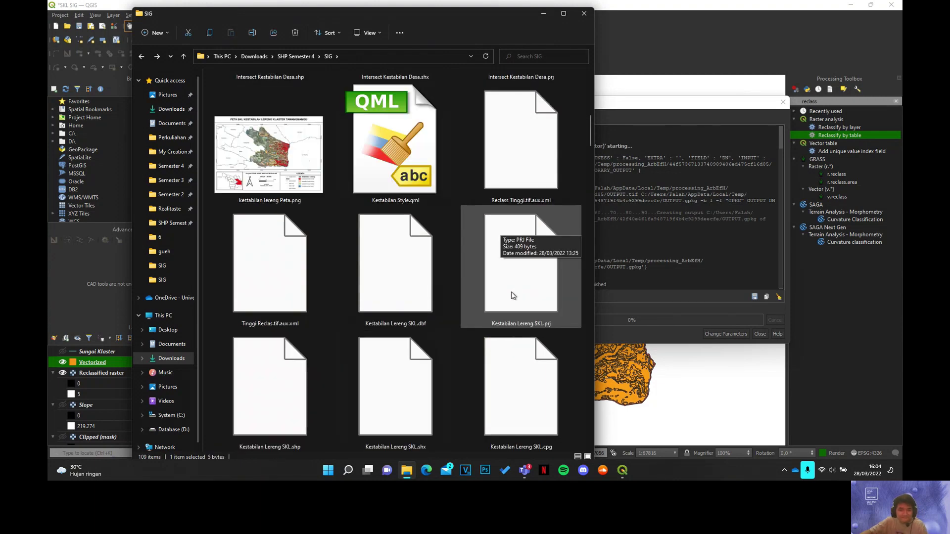
scroll(512, 295, down, 3)
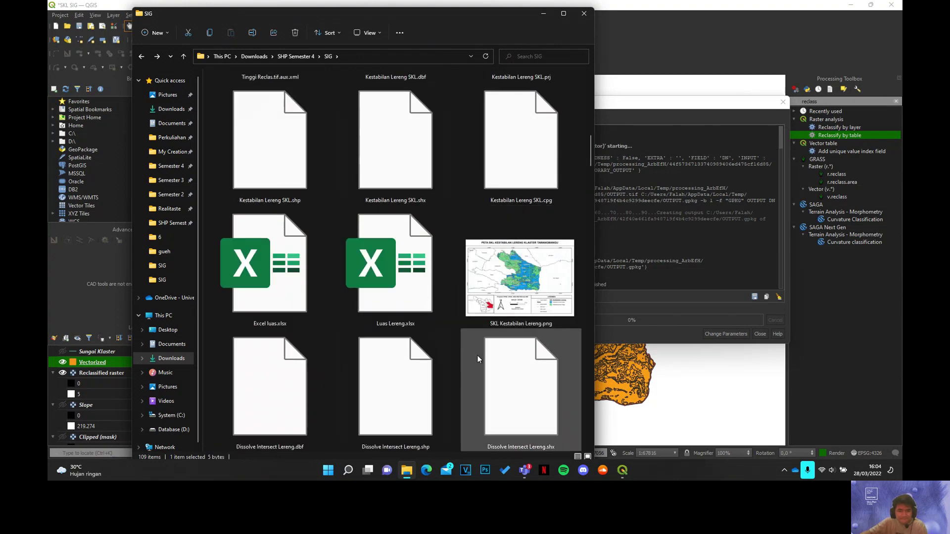
scroll(476, 356, down, 3)
scroll(477, 356, down, 3)
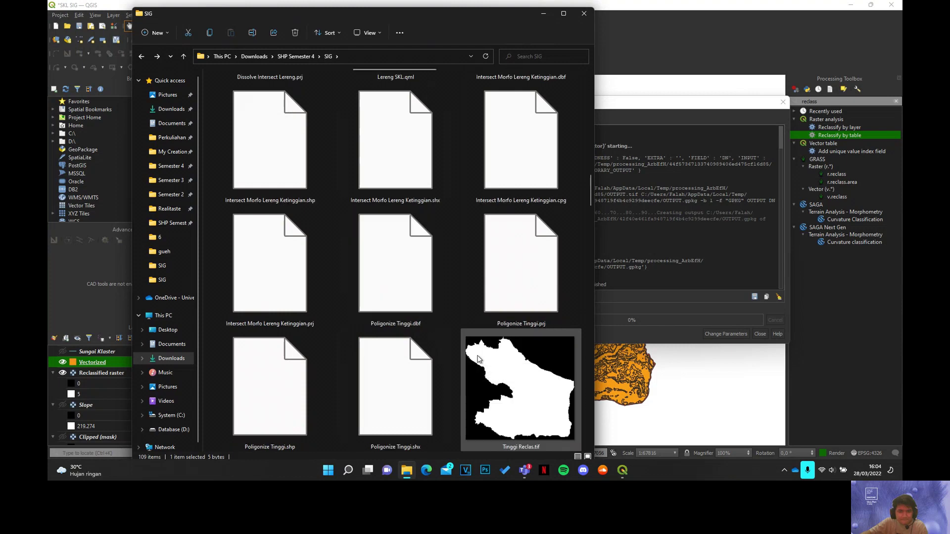
scroll(478, 359, down, 3)
scroll(478, 359, down, 3)
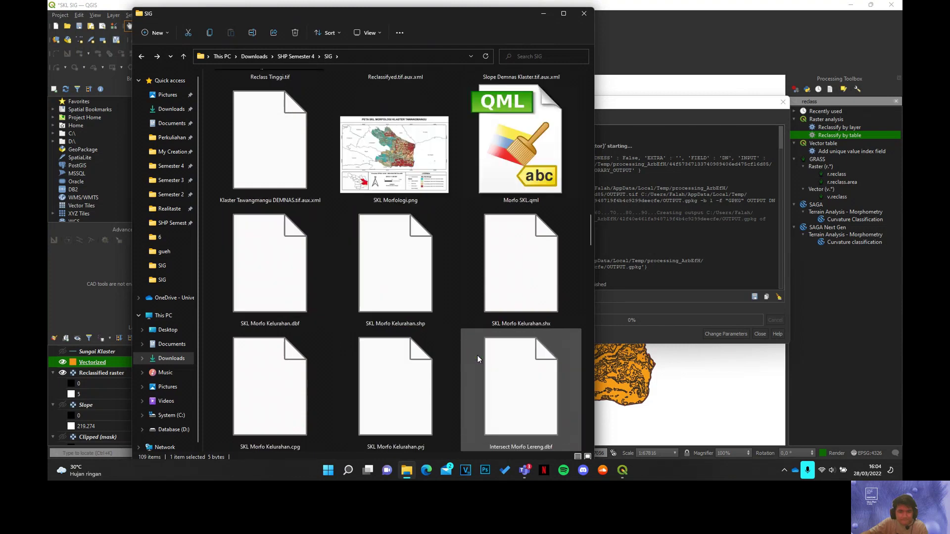
scroll(325, 342, down, 3)
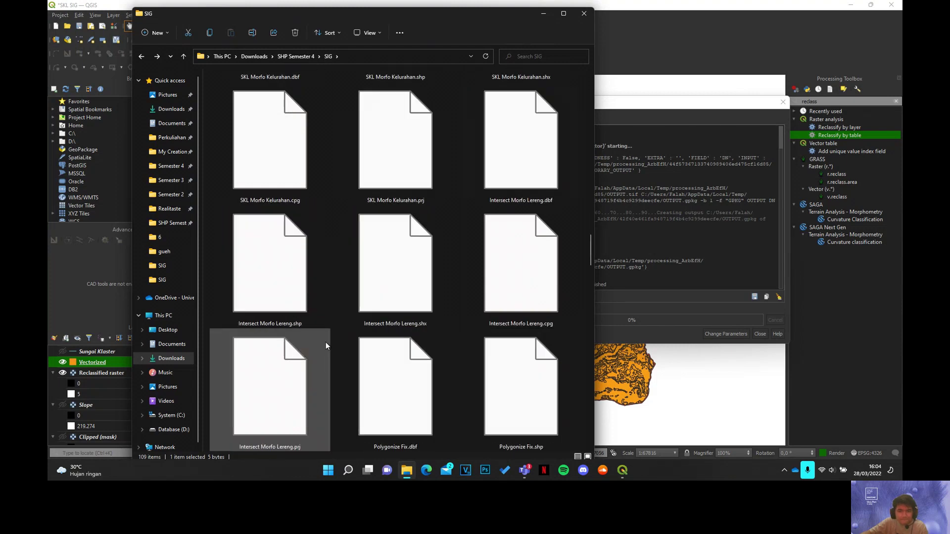
scroll(393, 349, down, 3)
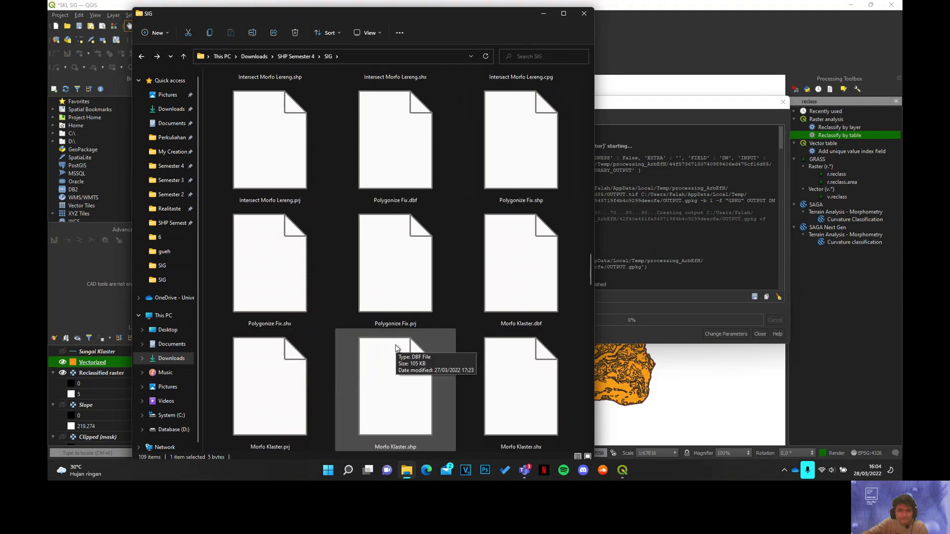
click(412, 367)
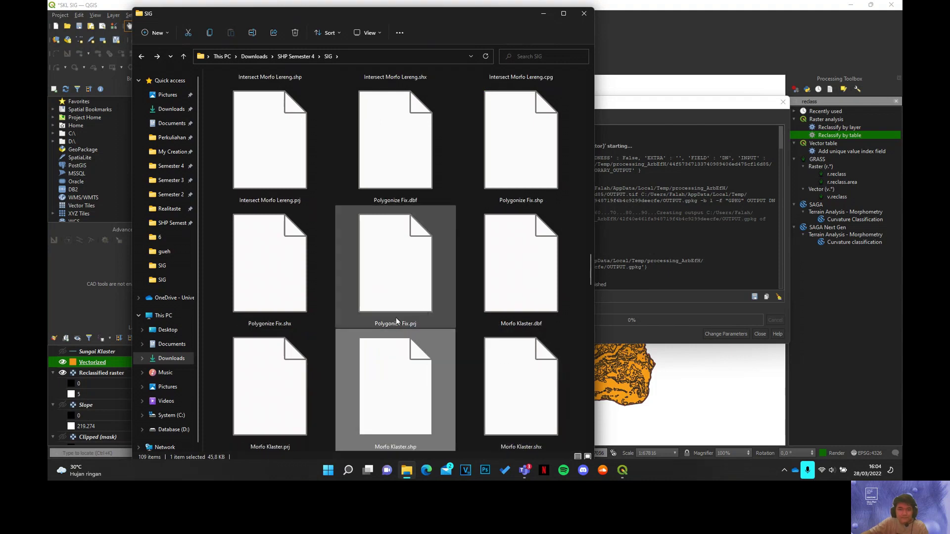
drag(378, 369, 688, 406)
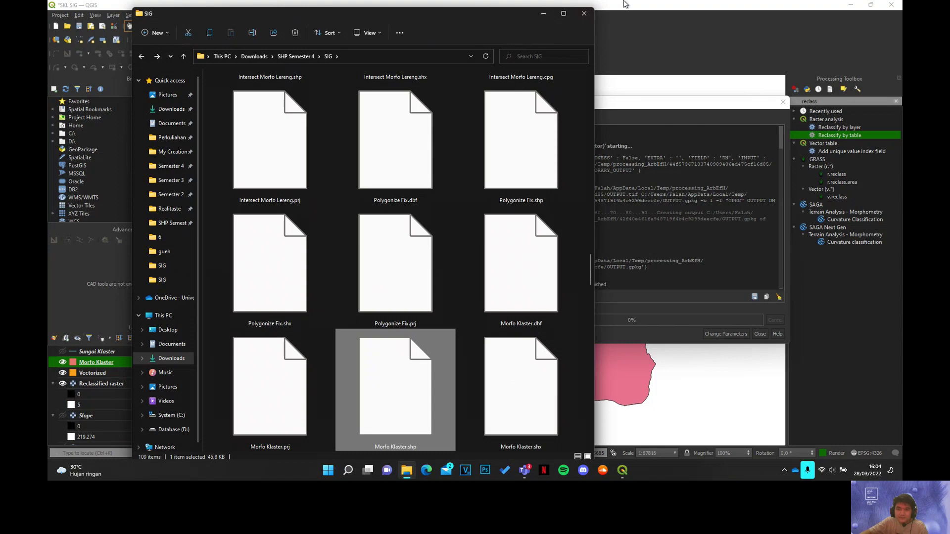
click(768, 328)
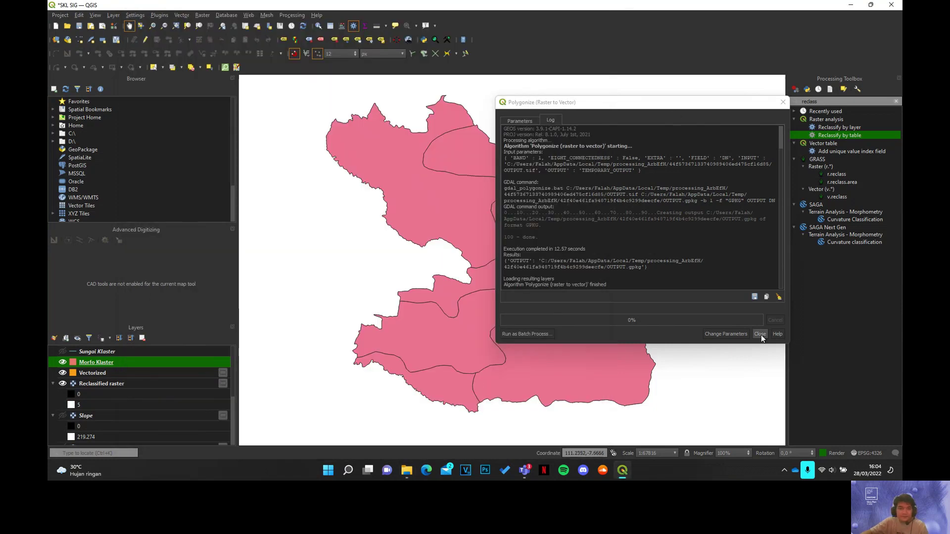
click(760, 334)
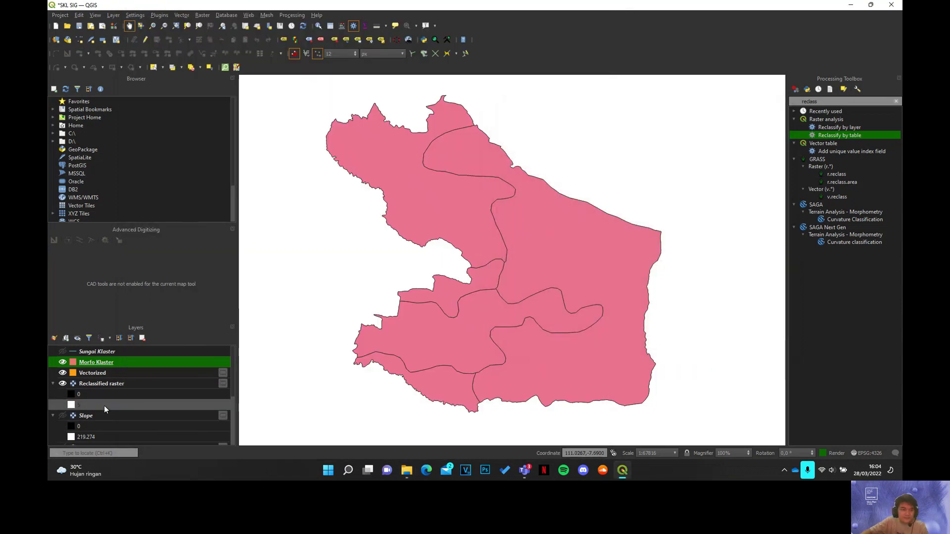
Step: Hide the Morfo Klaster layer and examine the DN values in the Vectorized layer's attribute table
click(63, 363)
click(92, 373)
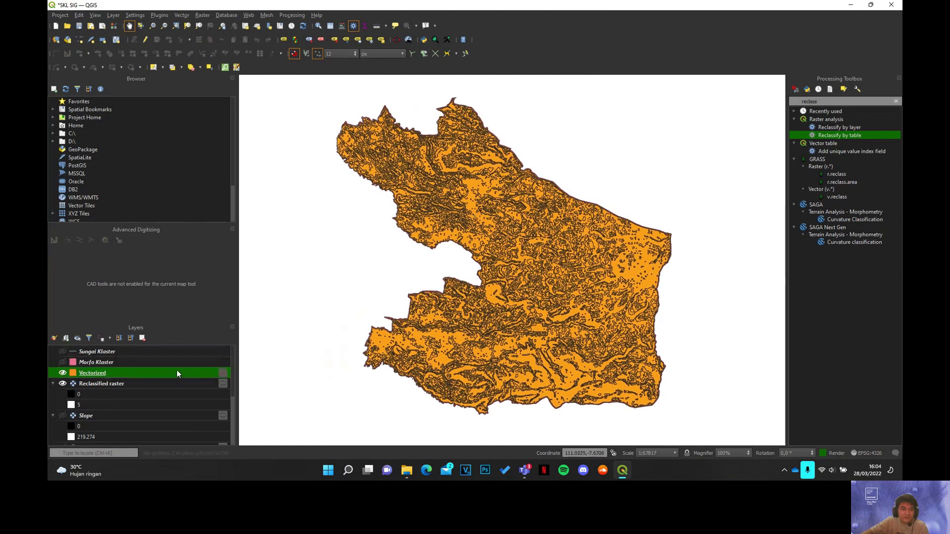
right_click(168, 367)
click(210, 260)
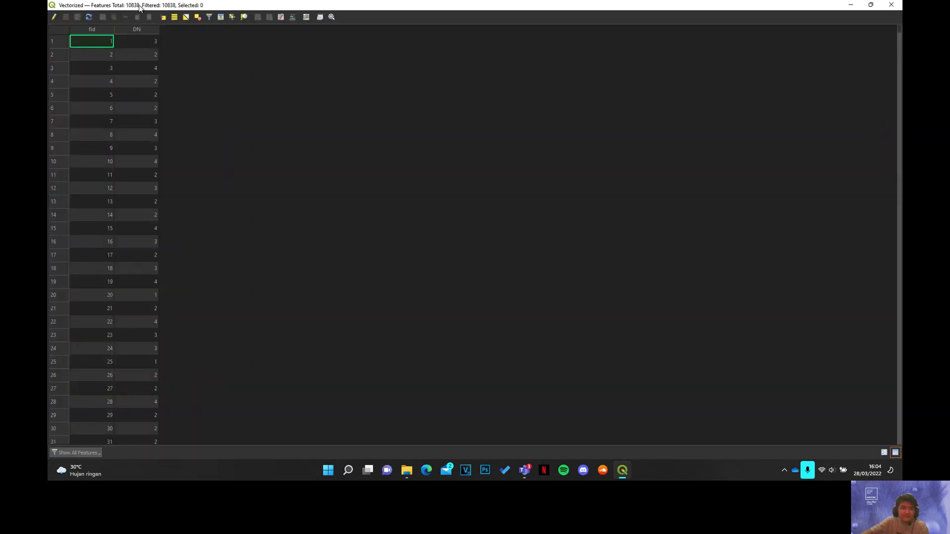
drag(139, 6, 189, 49)
drag(395, 92, 435, 88)
click(430, 54)
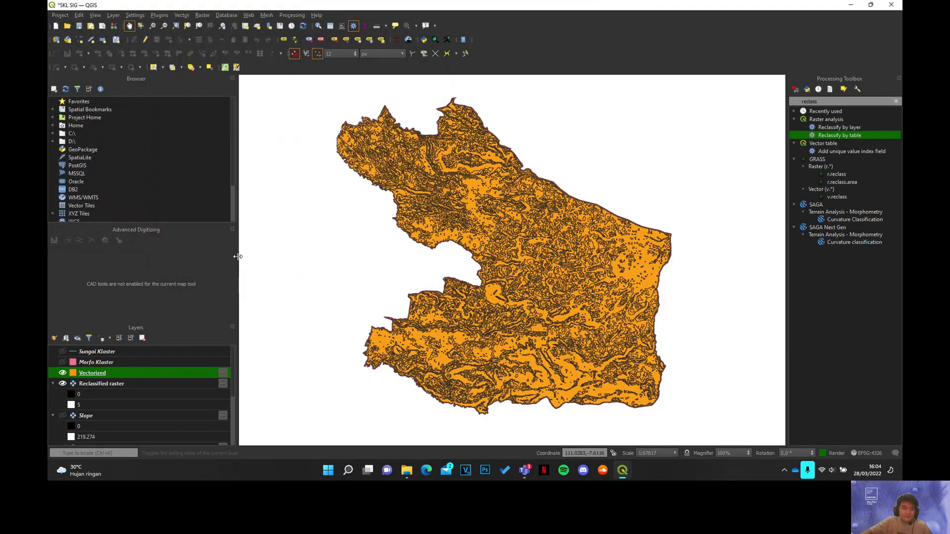
Step: Show the Morfo Klaster layer again and examine the LSYS_IND and Nilai fields in its attribute table
click(61, 362)
click(103, 364)
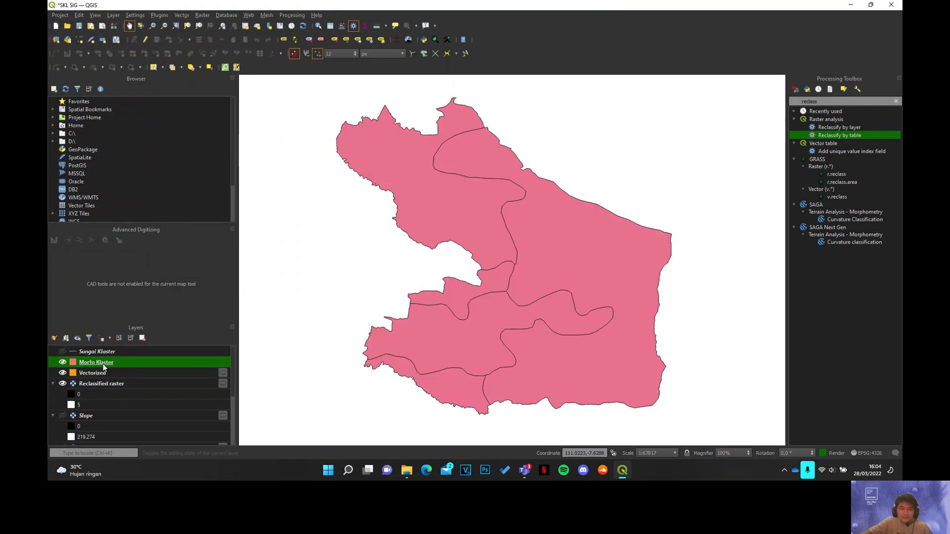
right_click(103, 366)
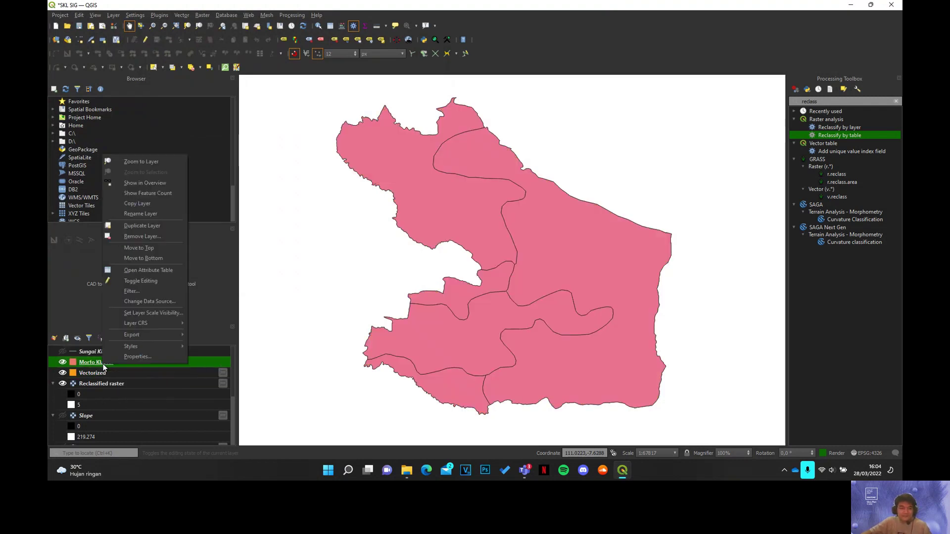
click(141, 272)
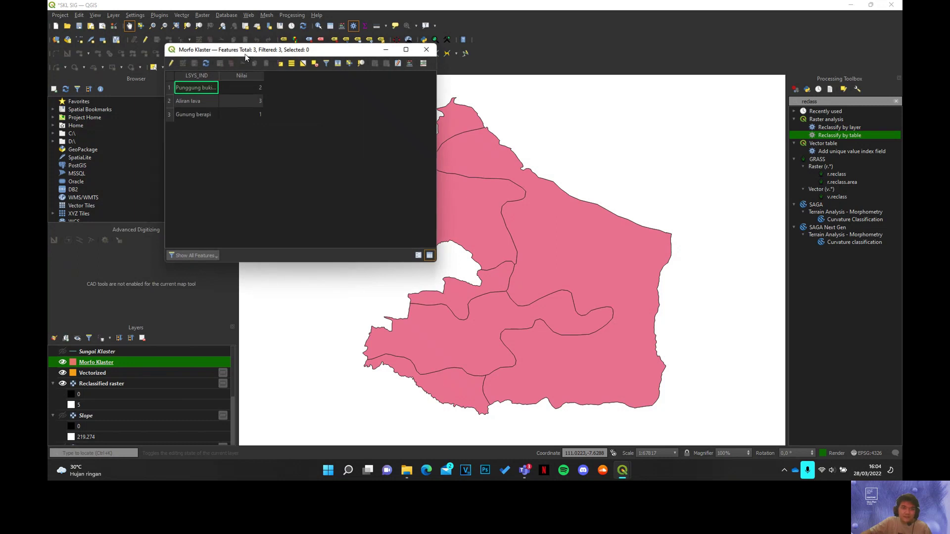
drag(244, 50, 419, 94)
double_click(394, 120)
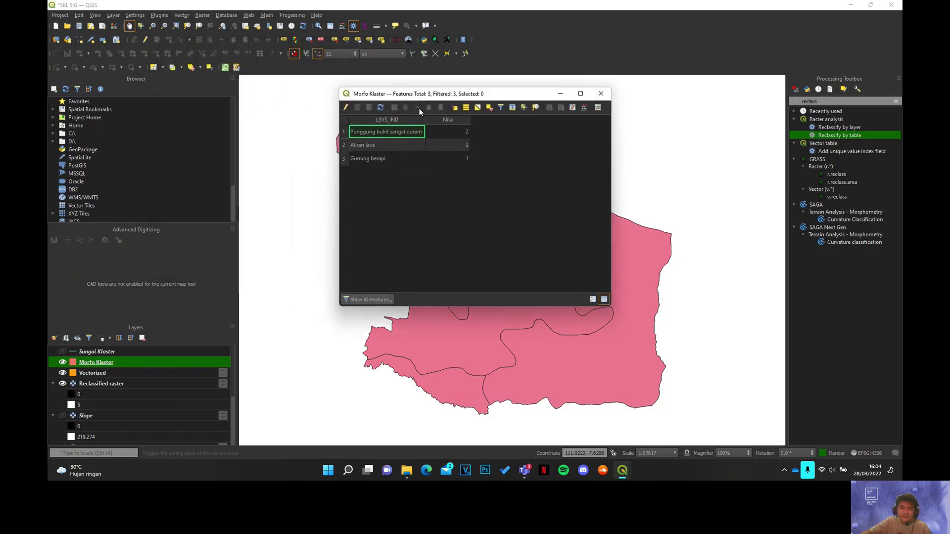
drag(397, 99, 300, 217)
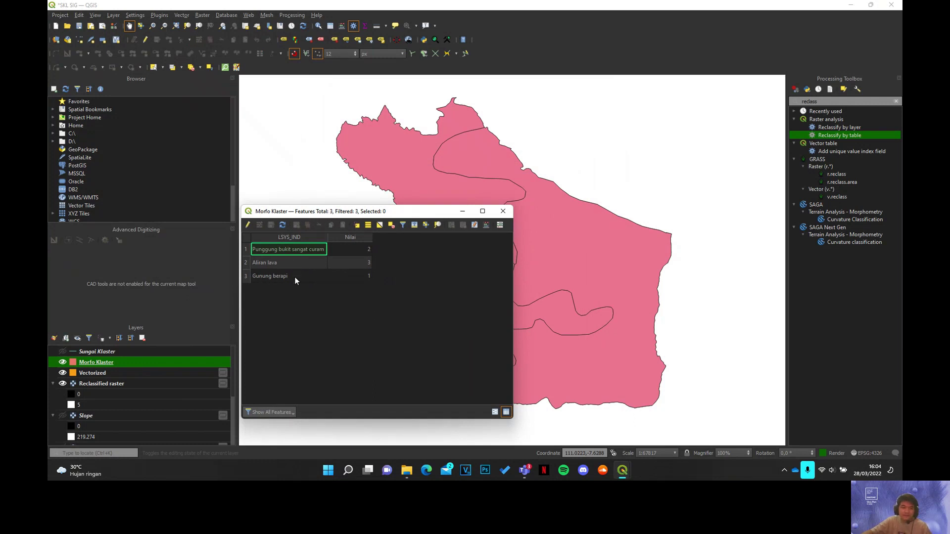
click(502, 210)
Step: Try to run an Intersection with Morfo Klaster as input and Vectorized as overlay, output to a temporary layer
click(157, 371)
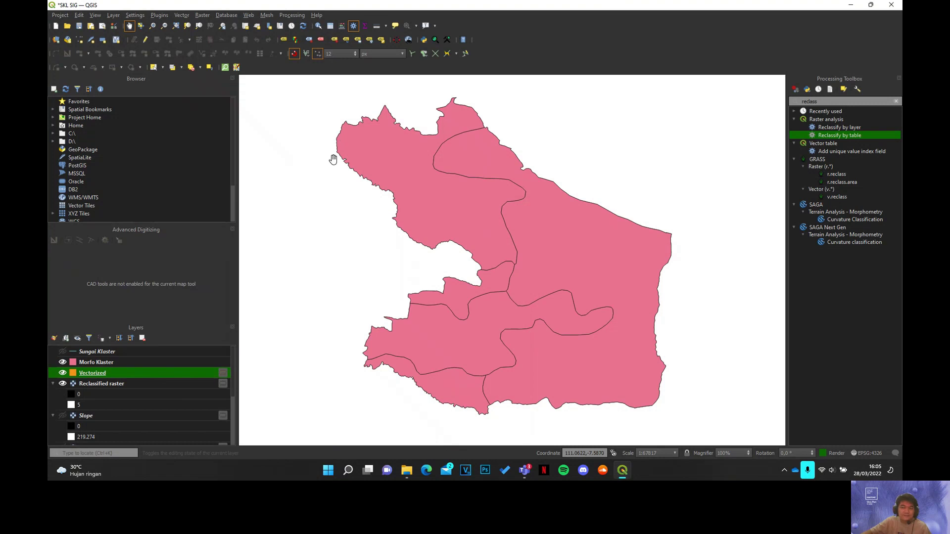
click(182, 15)
mouse_move(191, 39)
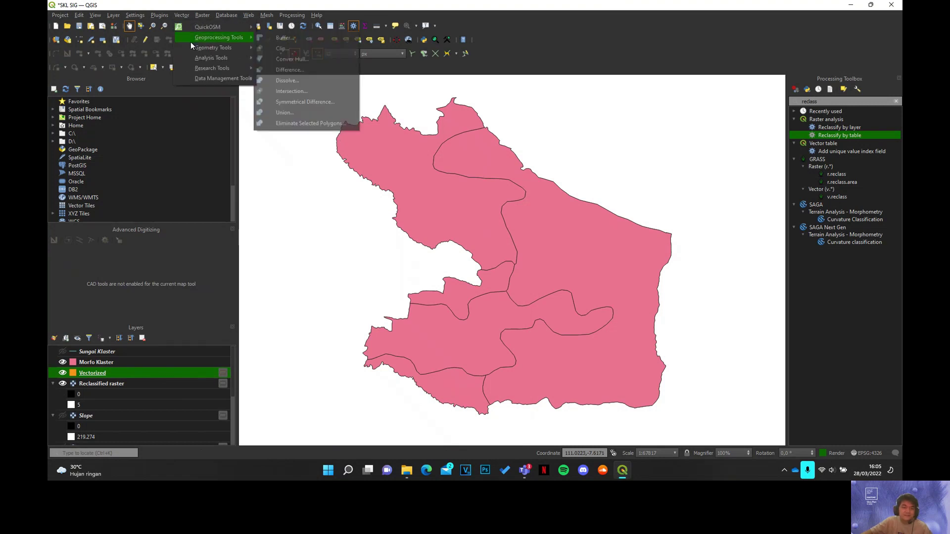
click(291, 92)
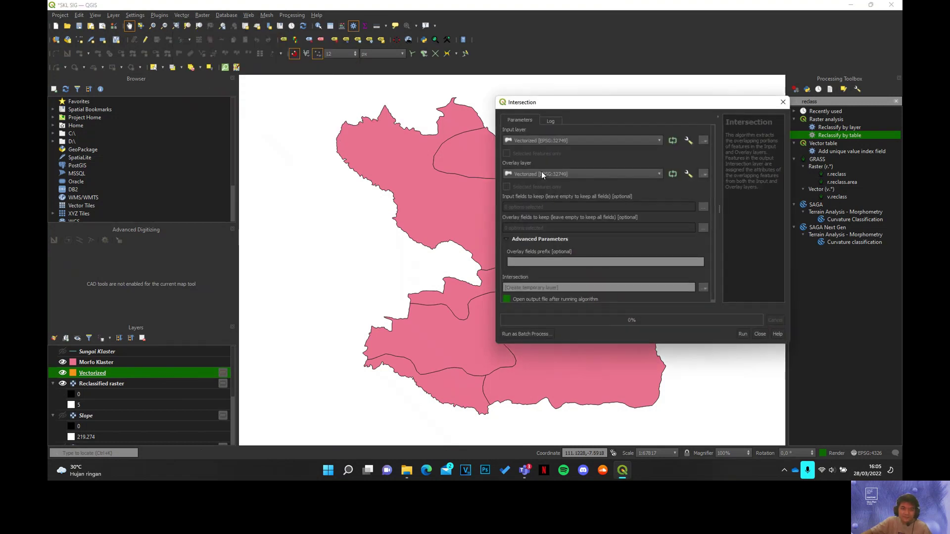
click(542, 139)
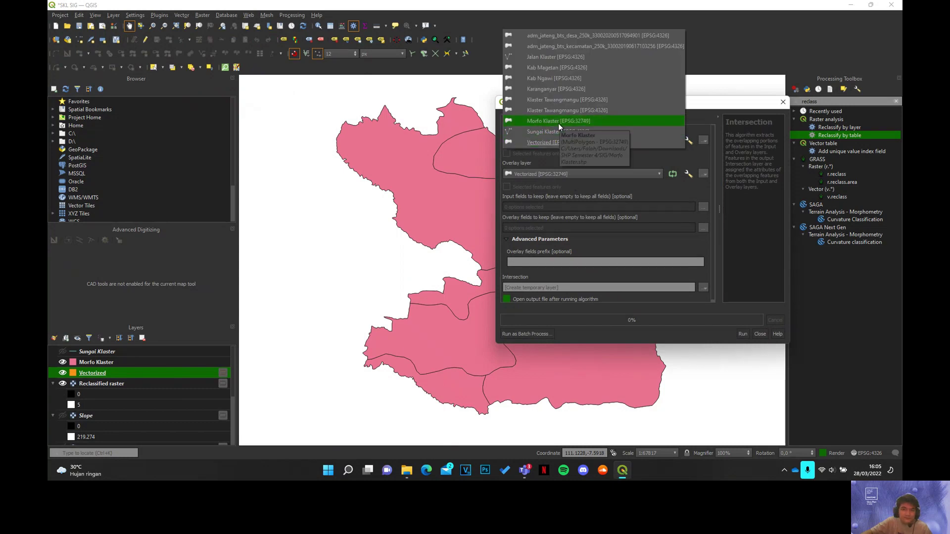
click(558, 123)
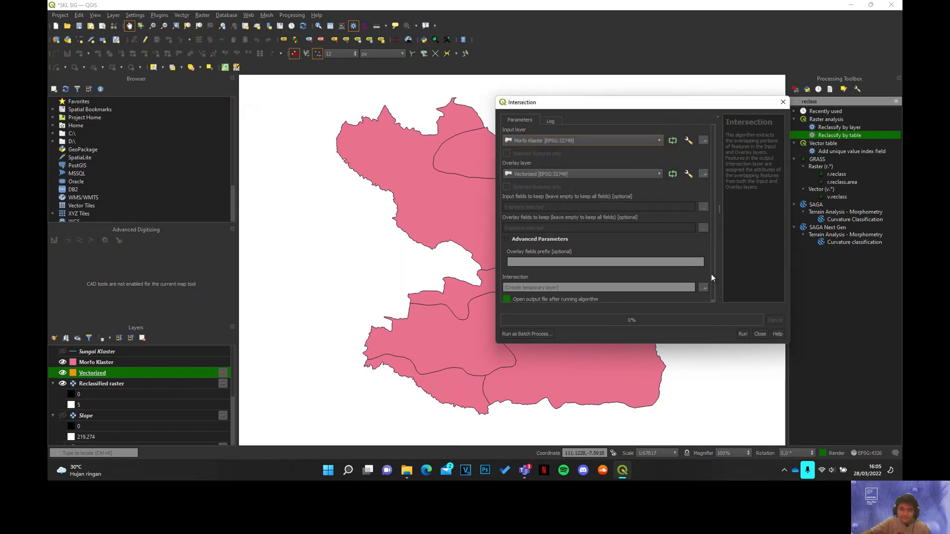
click(740, 331)
drag(545, 226, 588, 227)
click(588, 227)
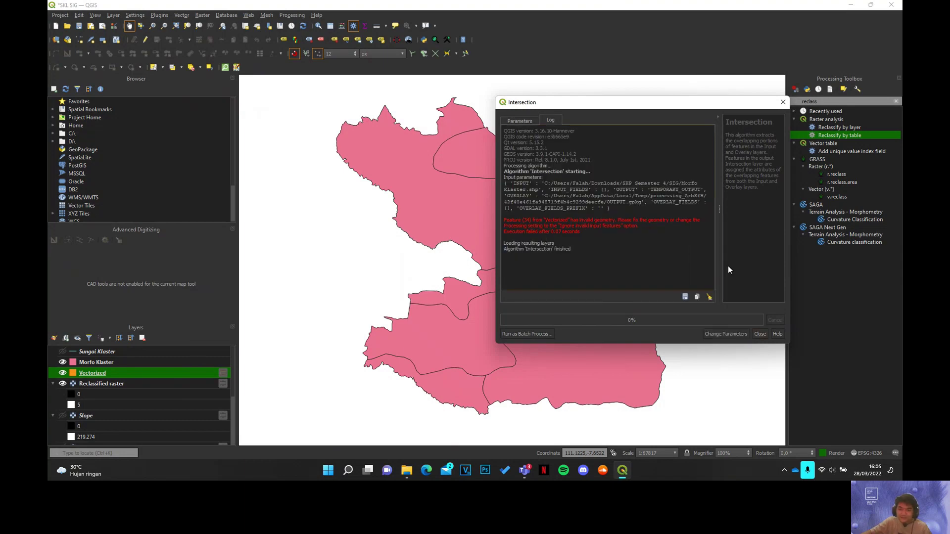
Step: Run Fix geometries on the Vectorized layer with output to a temporary layer, closing the failed Intersection dialog first
click(760, 334)
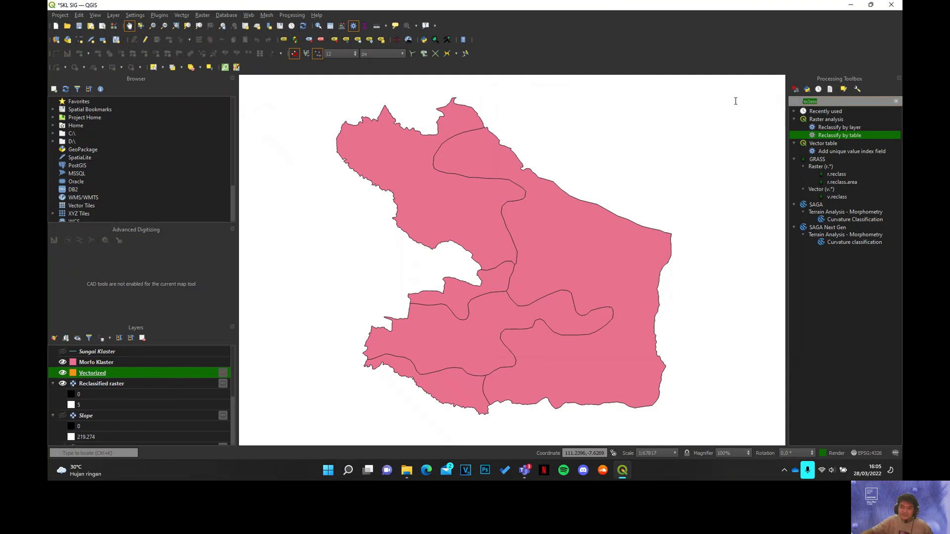
text(fix)
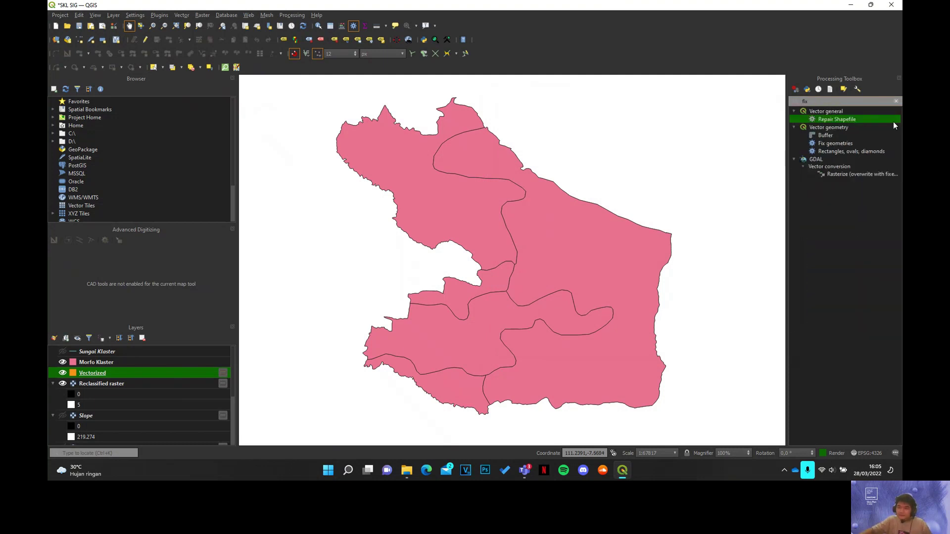
double_click(843, 143)
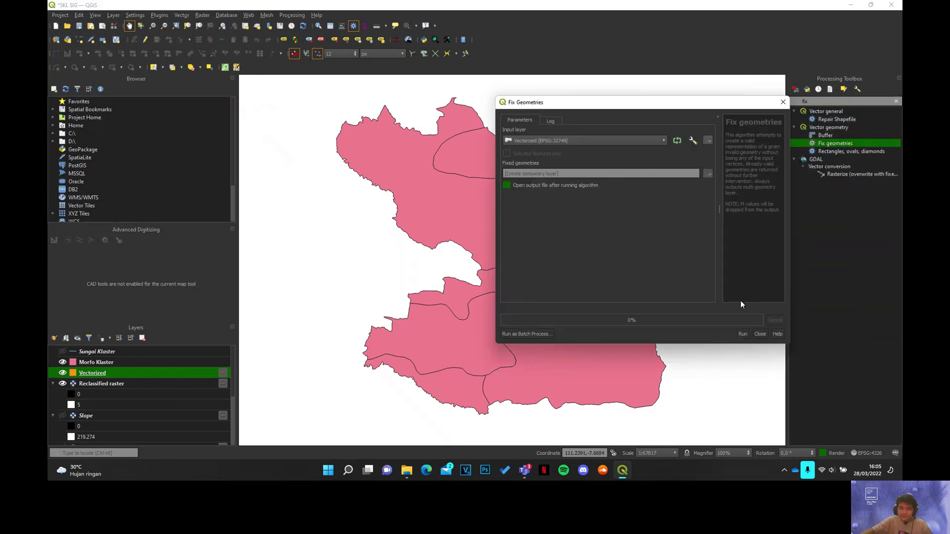
click(742, 334)
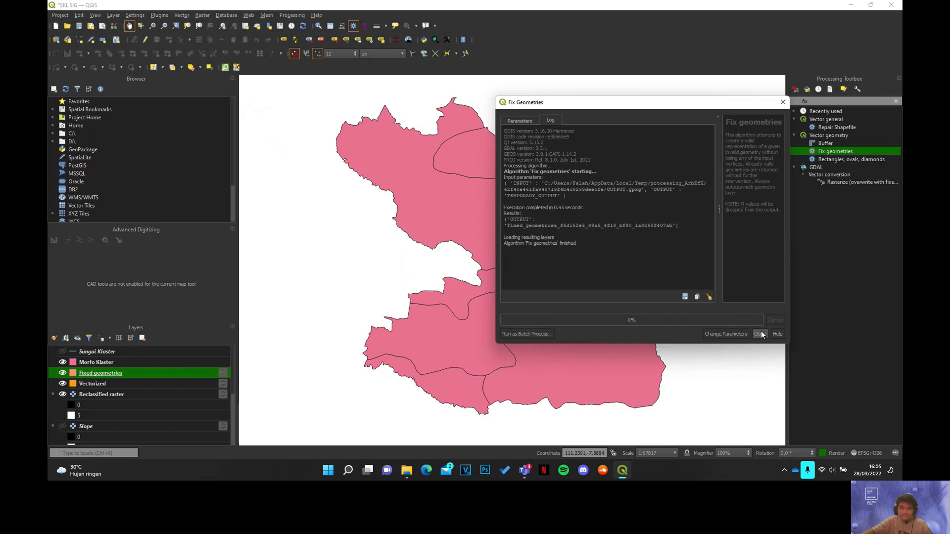
click(760, 334)
Step: Run an Intersection with Morfo Klaster as input and Fixed geometries as overlay, output to a temporary layer
click(114, 363)
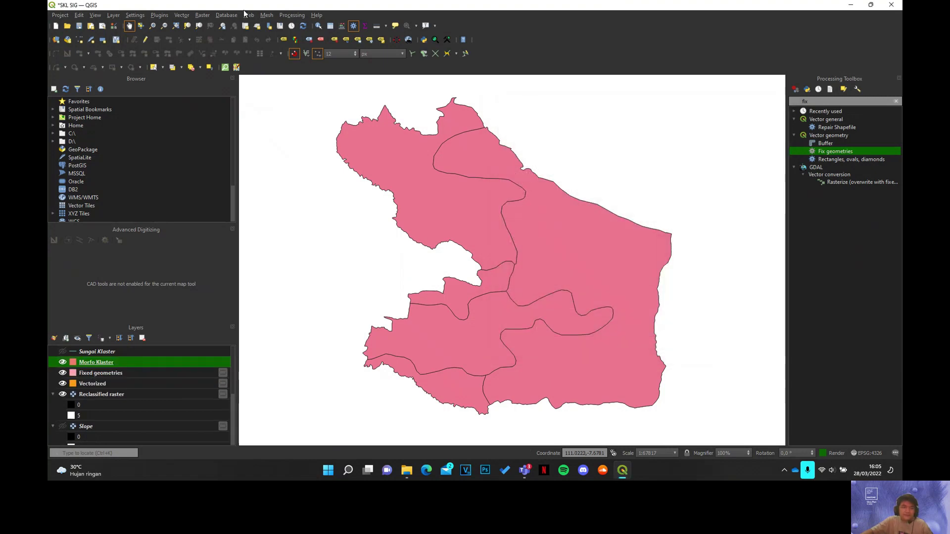
click(188, 17)
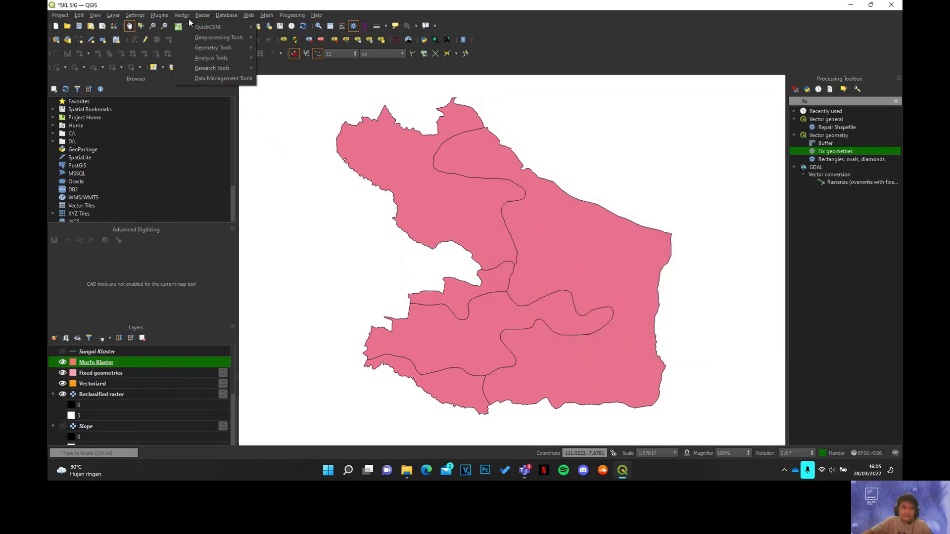
mouse_move(196, 37)
click(320, 89)
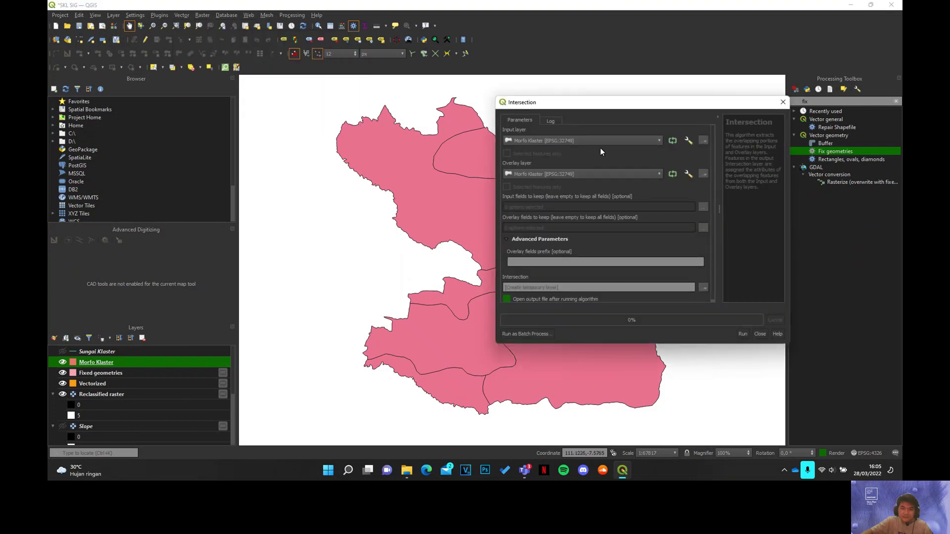
click(586, 174)
click(551, 101)
click(743, 334)
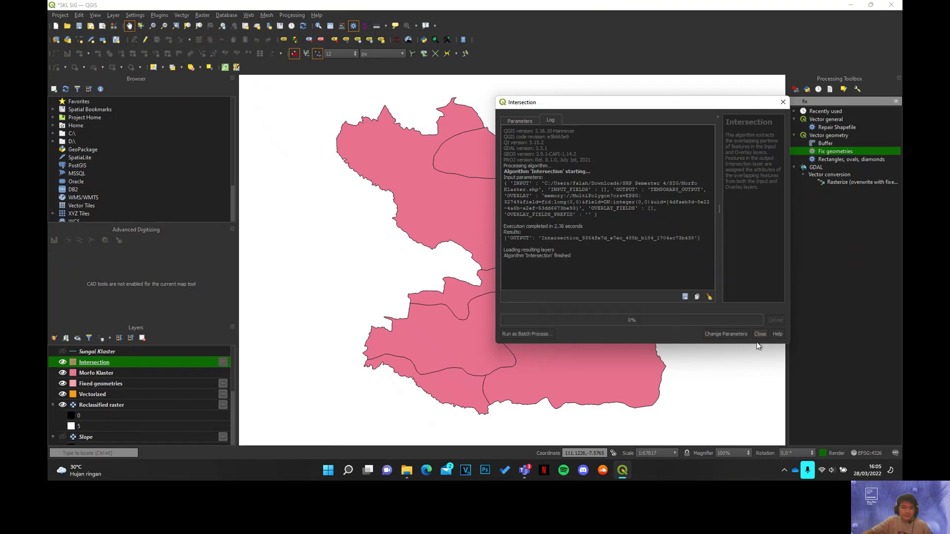
Step: Hide the Morfo Klaster and Fixed geometries layers and examine the Nilai and DN fields in the Intersection layer's attribute table
click(62, 373)
click(63, 383)
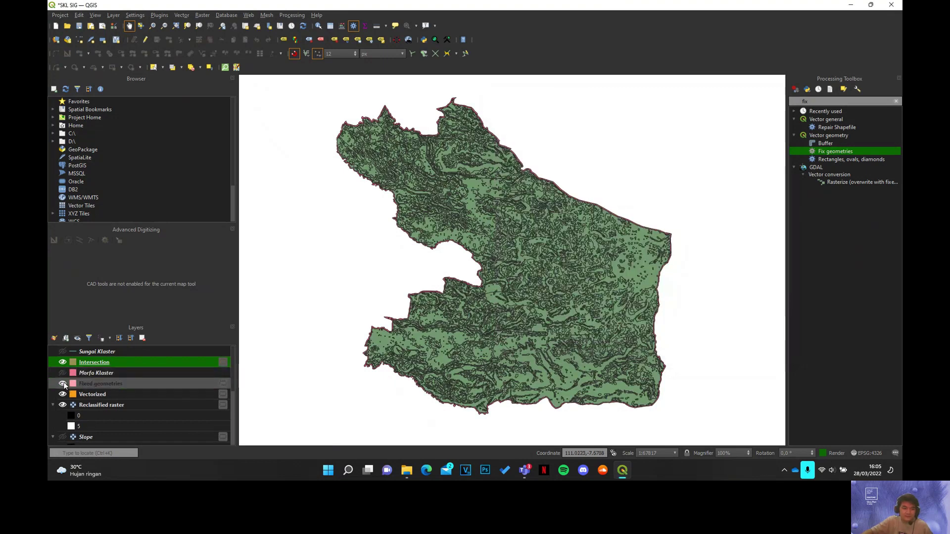
right_click(95, 360)
click(132, 254)
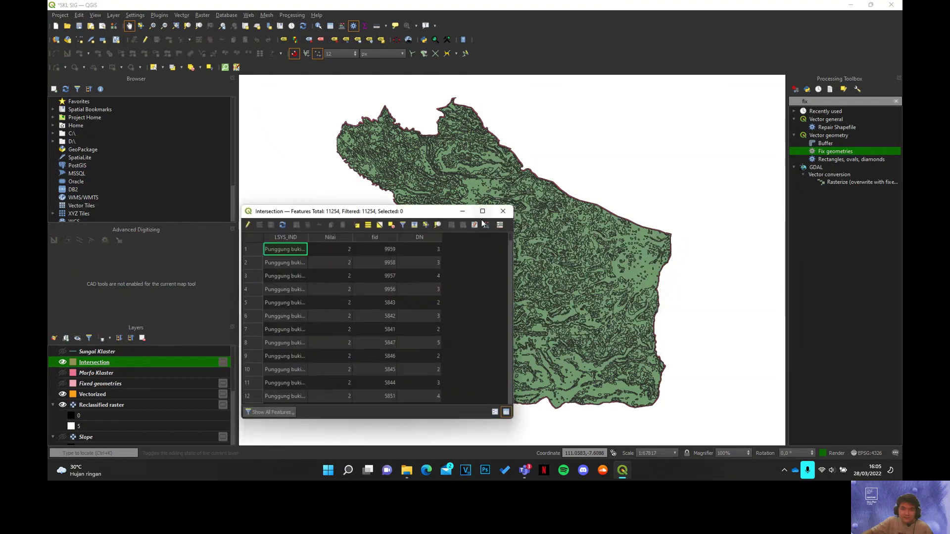
drag(514, 272, 589, 273)
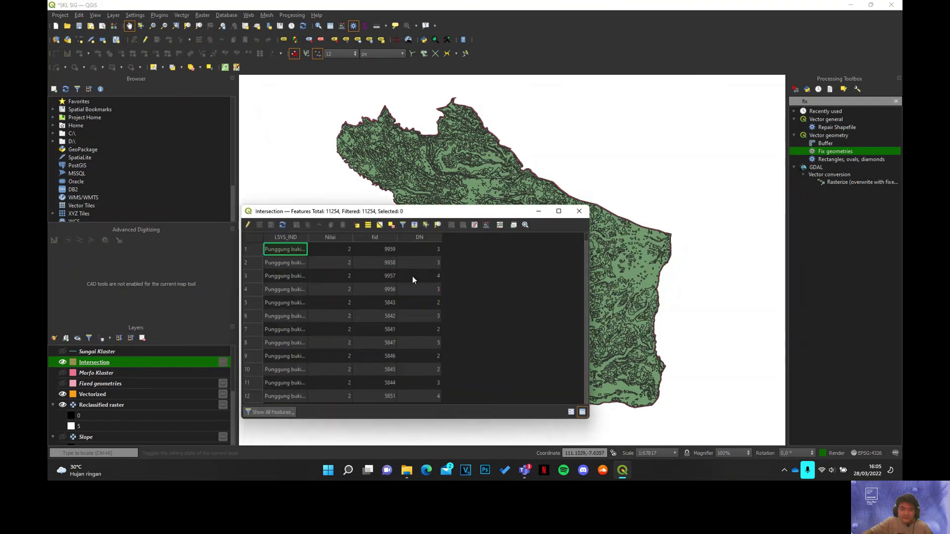
click(334, 249)
click(432, 251)
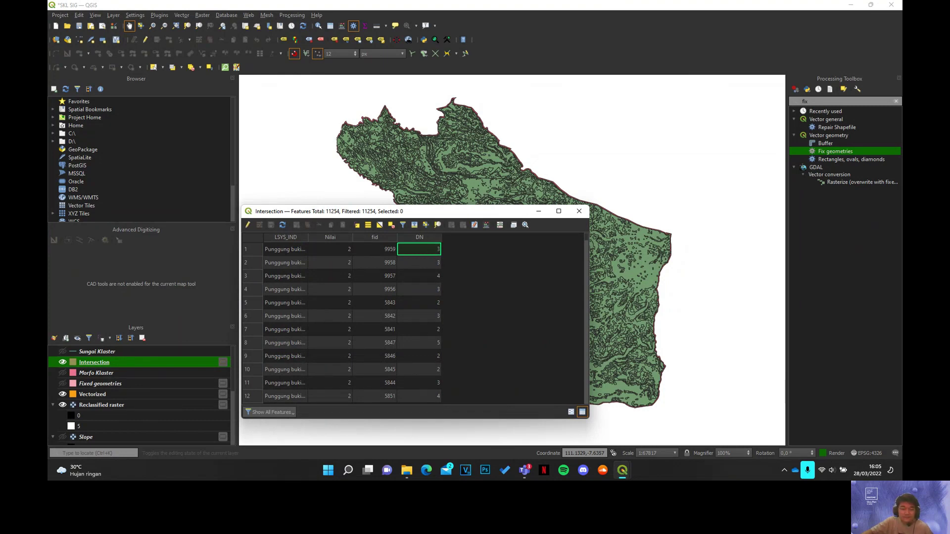
drag(431, 219, 484, 187)
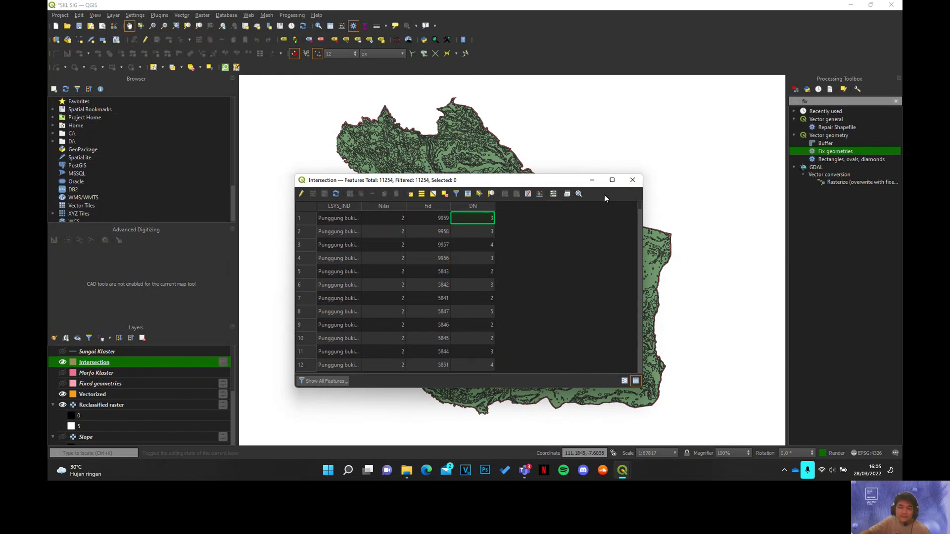
Step: Add a whole-number field TotalNilai to the Intersection layer, calculated as "Nilai" + "DN"
click(539, 195)
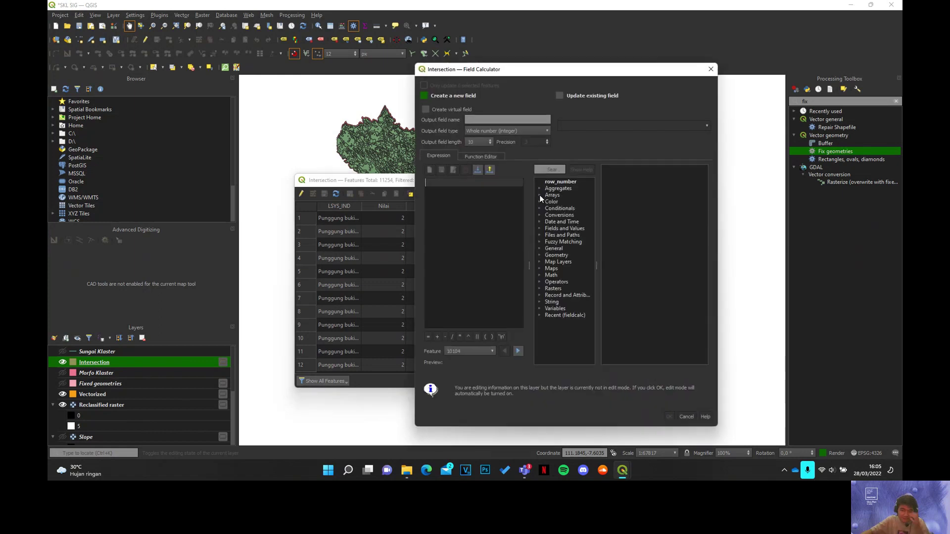
text(To)
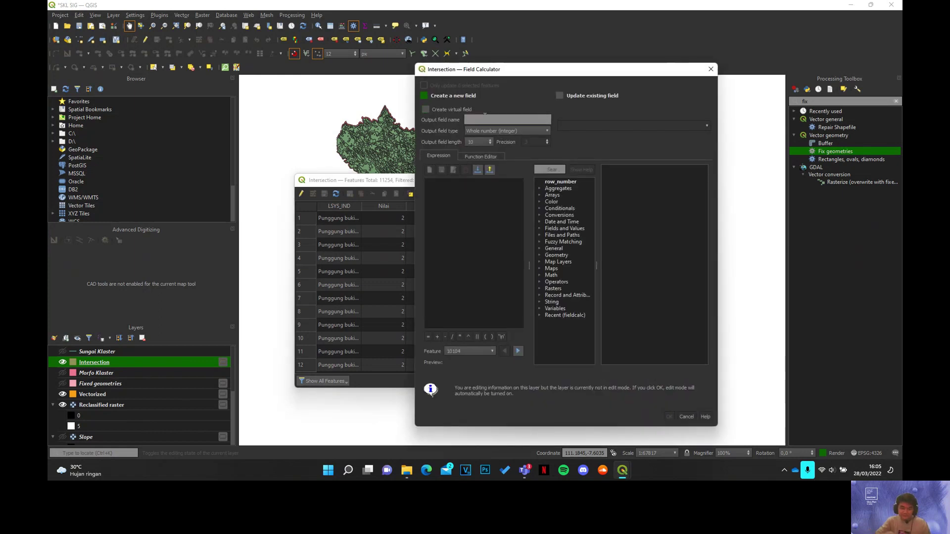
text(talNilai)
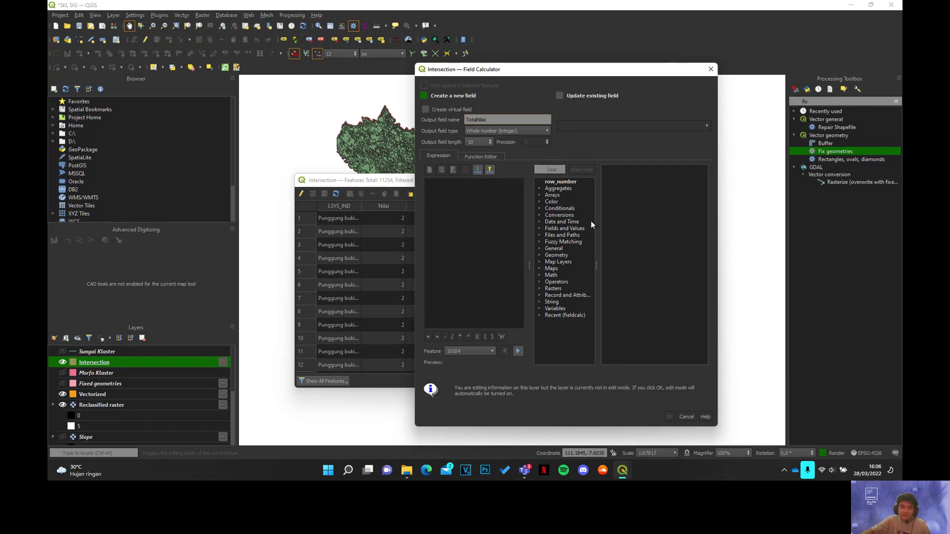
click(538, 228)
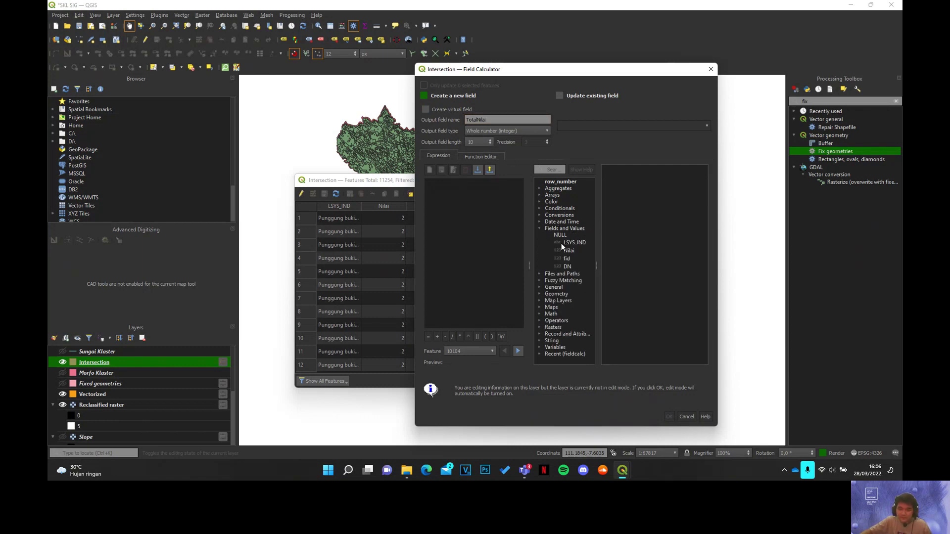
double_click(570, 250)
text(+)
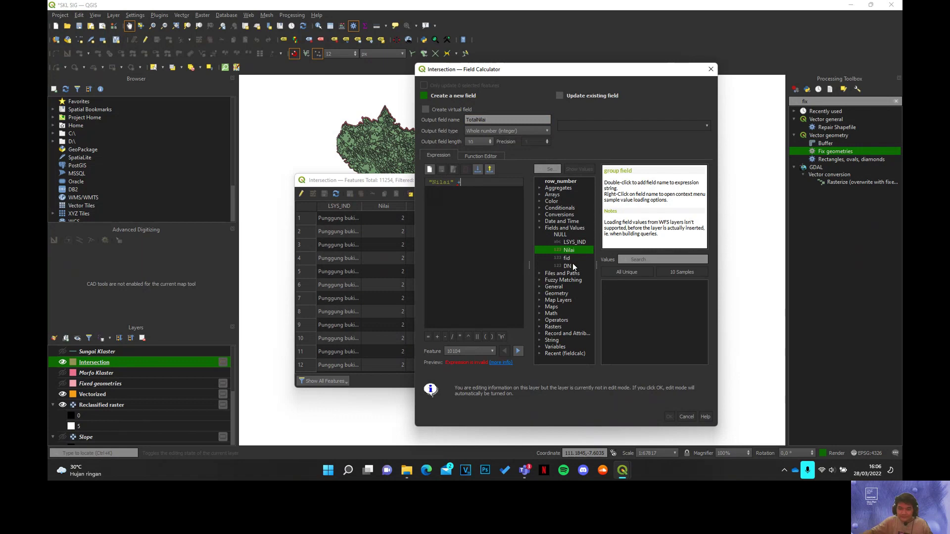
double_click(567, 266)
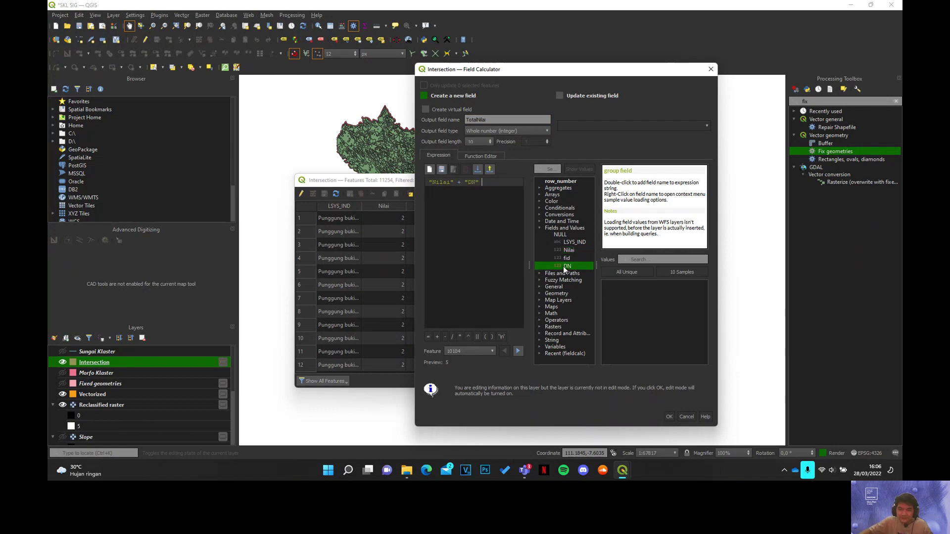
click(668, 417)
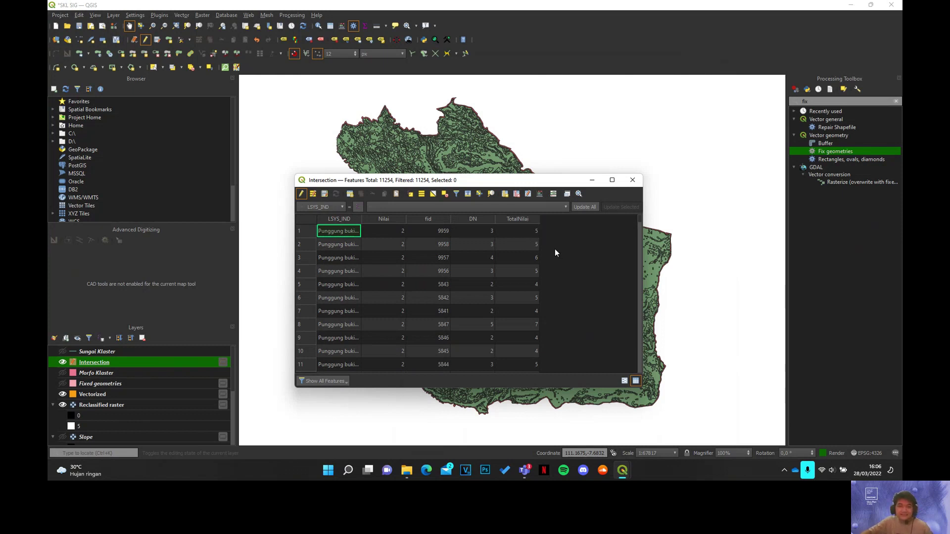
Step: Examine the TotalNilai values in the Intersection attribute table and enlarge its window to show more rows
scroll(581, 256, down, 4)
scroll(581, 254, up, 4)
drag(485, 180, 404, 5)
double_click(405, 5)
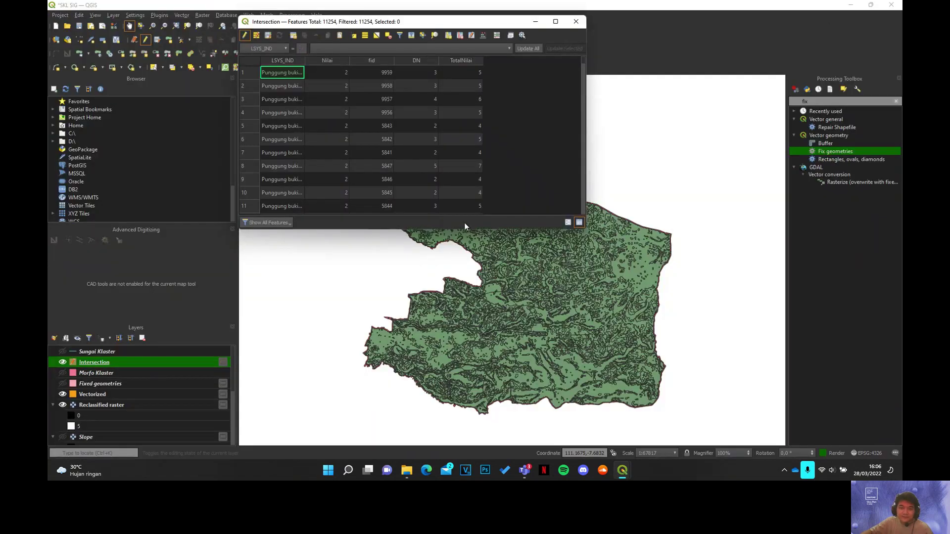
drag(458, 229, 486, 342)
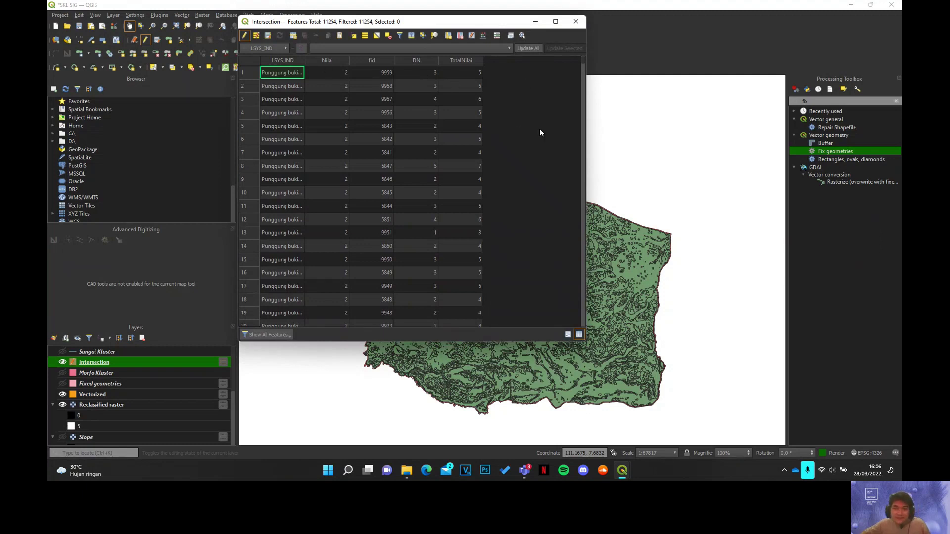
Step: Open a new Field Calculator, then switch to the browser and copy the CASE WHEN example from Stack Exchange's QGIS conditional statement question
click(484, 35)
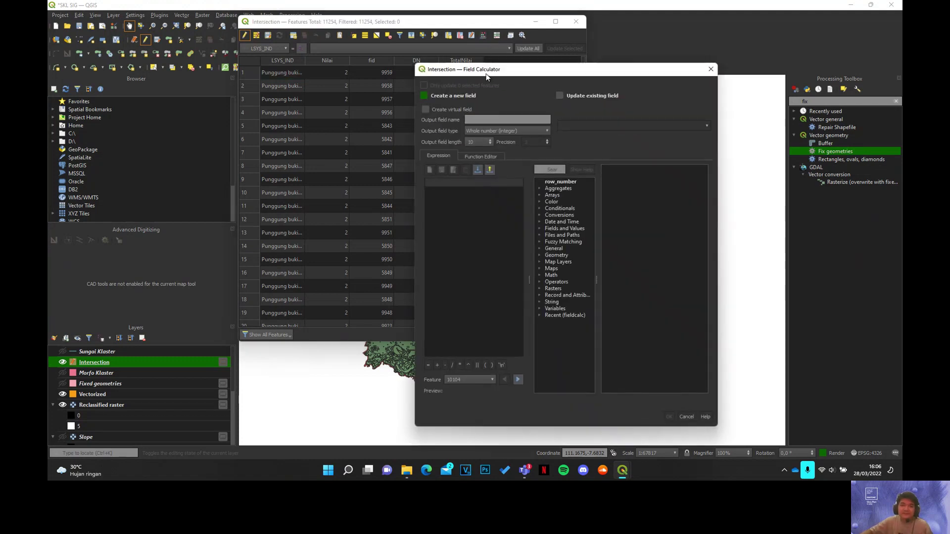
drag(490, 76, 369, 88)
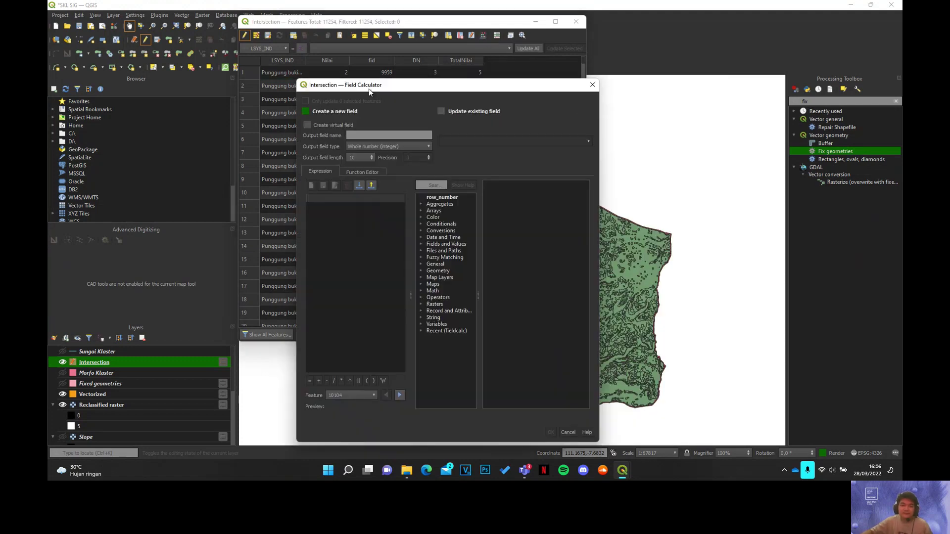
click(423, 474)
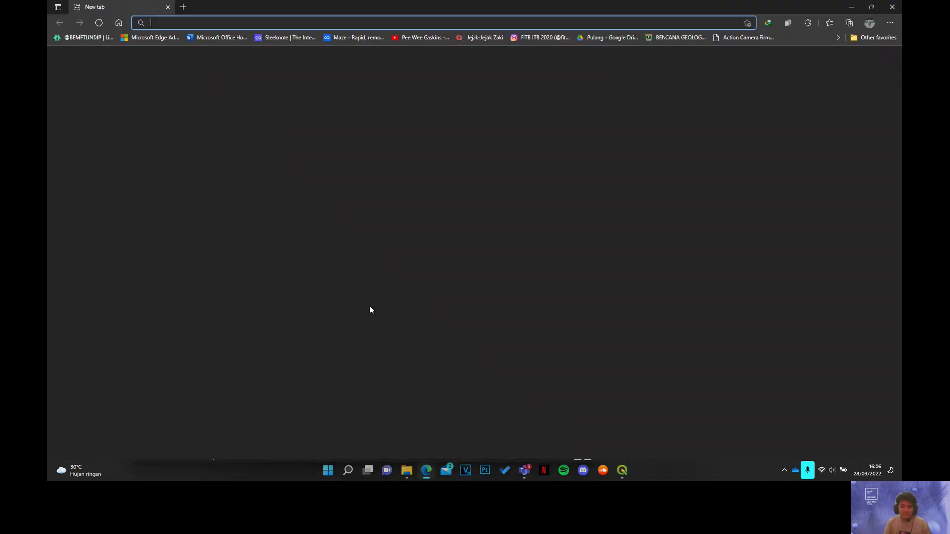
text(condito)
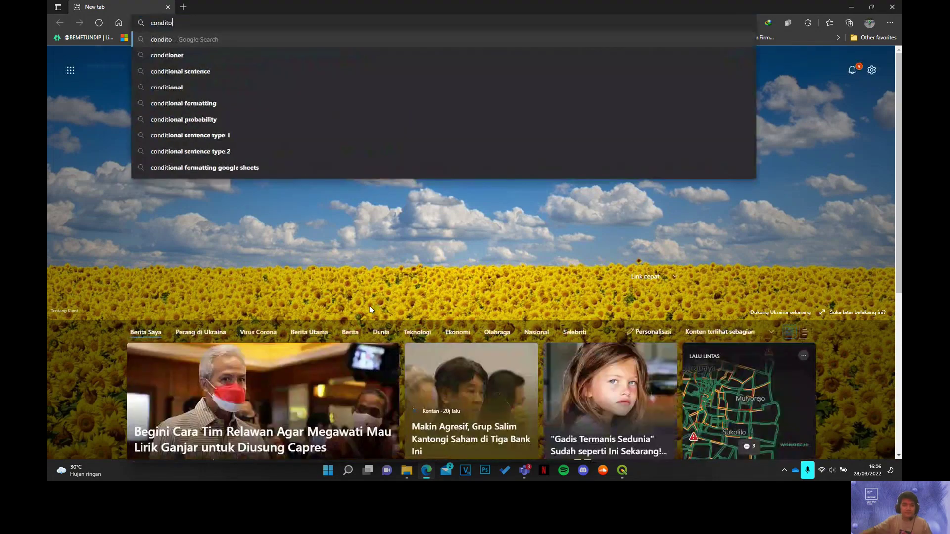
click(261, 167)
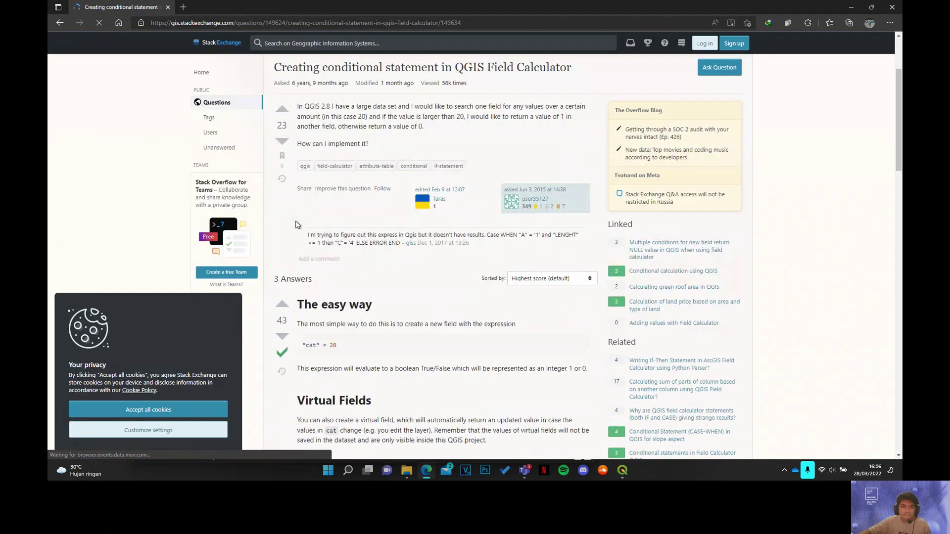
scroll(297, 225, down, 10)
drag(302, 125, 334, 160)
key(ctrl+c)
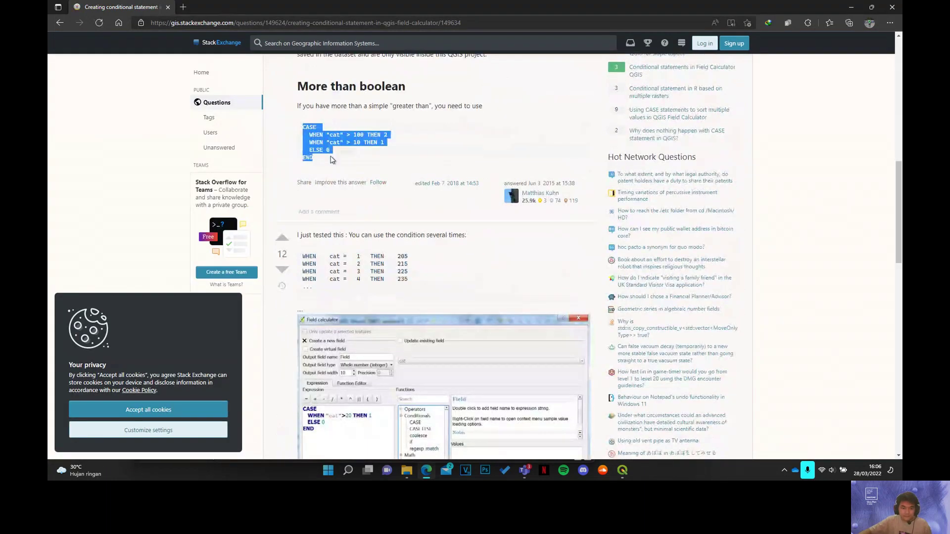
Step: Return to QGIS, paste the CASE template into the Field Calculator expression and replace the first "cat" with "TotalNilai"
click(848, 10)
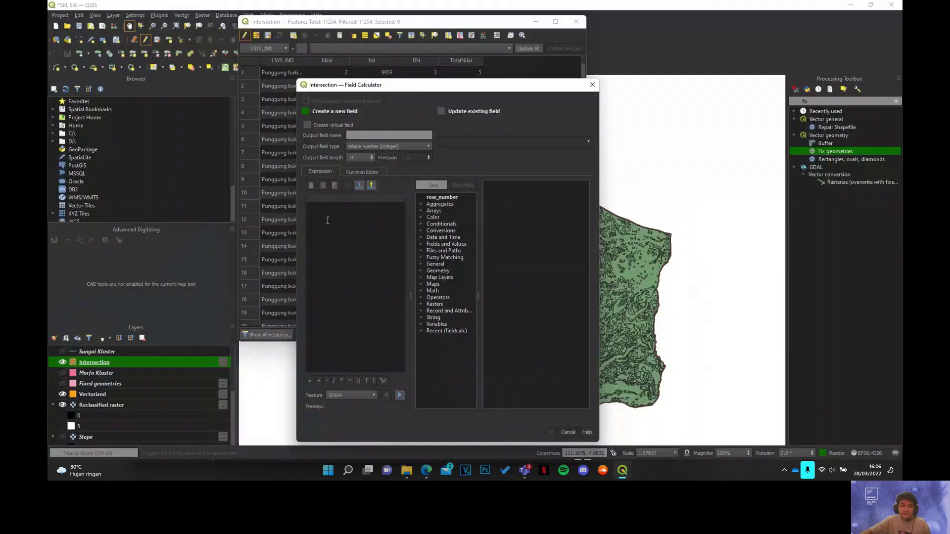
key(ctrl+v)
click(348, 206)
key(BackSpace)
key(BackSpace)
key(BackSpace)
text(Tota)
double_click(354, 216)
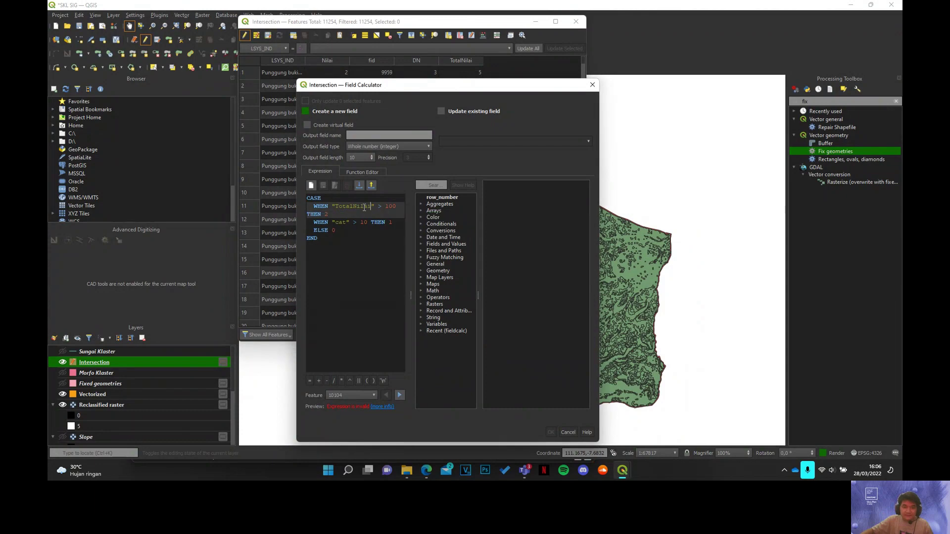
Step: Change the first condition to "TotalNilai" >= 9 and start its THEN result as the text 'Morfologi
double_click(381, 206)
key(Left)
key(Left)
key(Left)
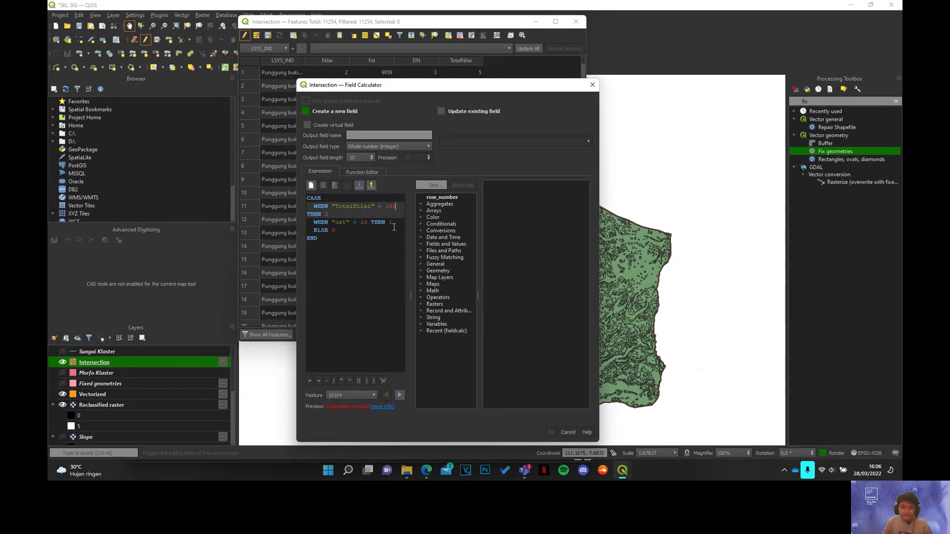
text(=)
key(Delete)
key(Delete)
key(Delete)
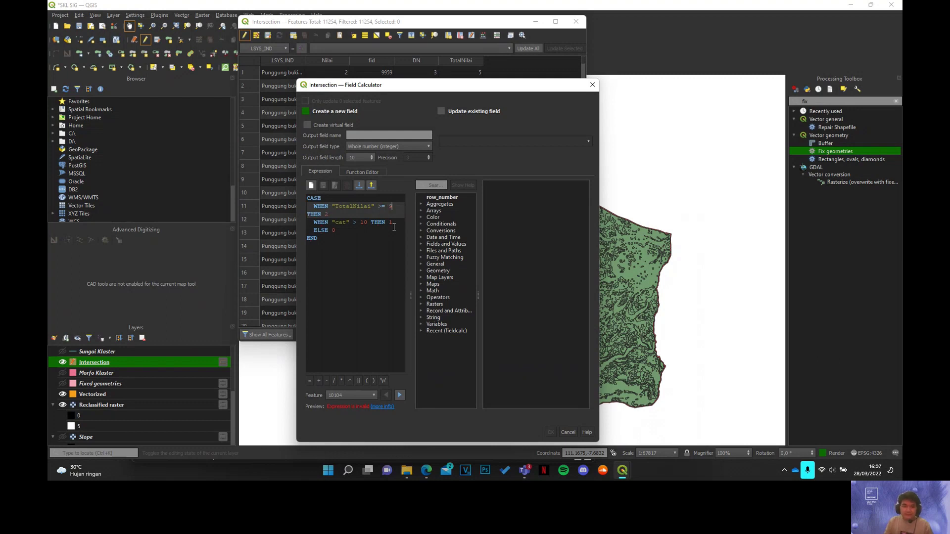
text(')
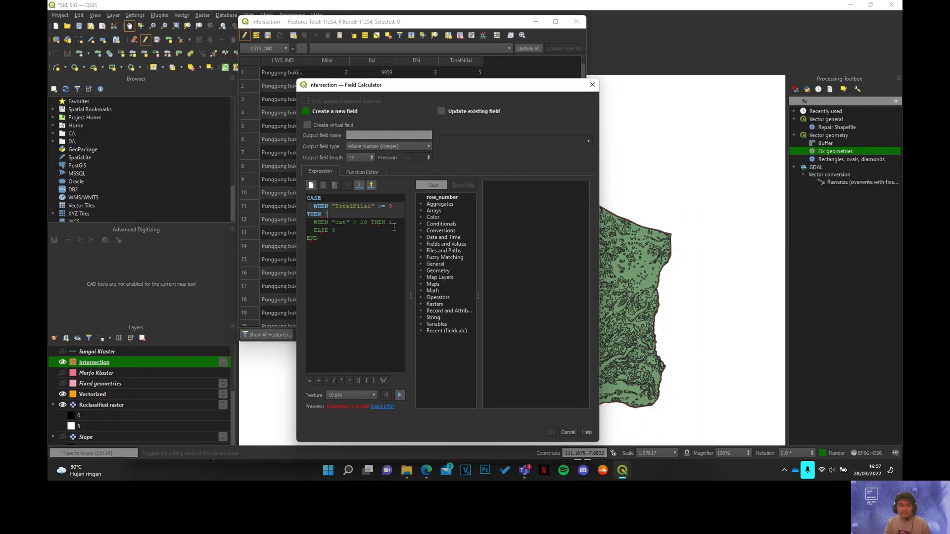
text(Morfologi)
Step: Switch to File Explorer and open PERMEN PU.pdf from folder 6 as the reference for the class names
click(407, 471)
click(170, 166)
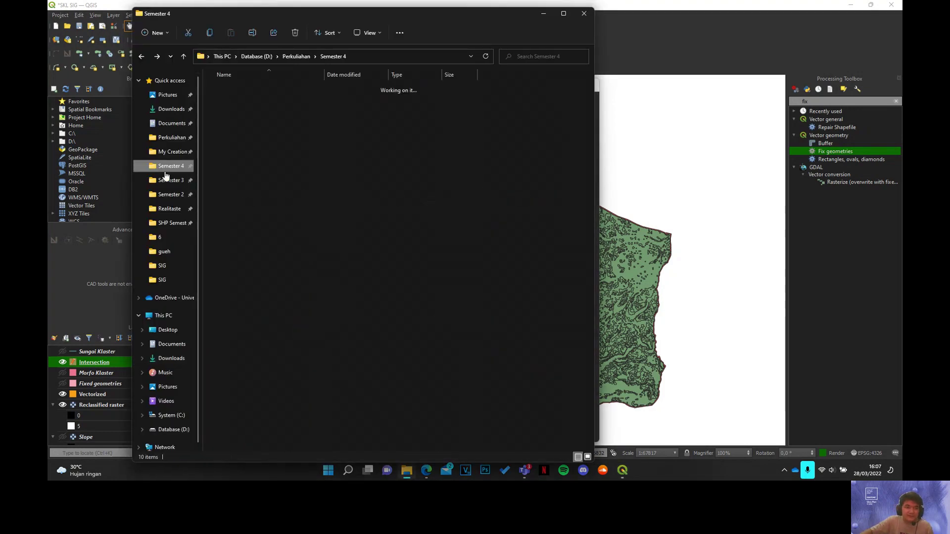
double_click(231, 162)
click(164, 237)
double_click(242, 102)
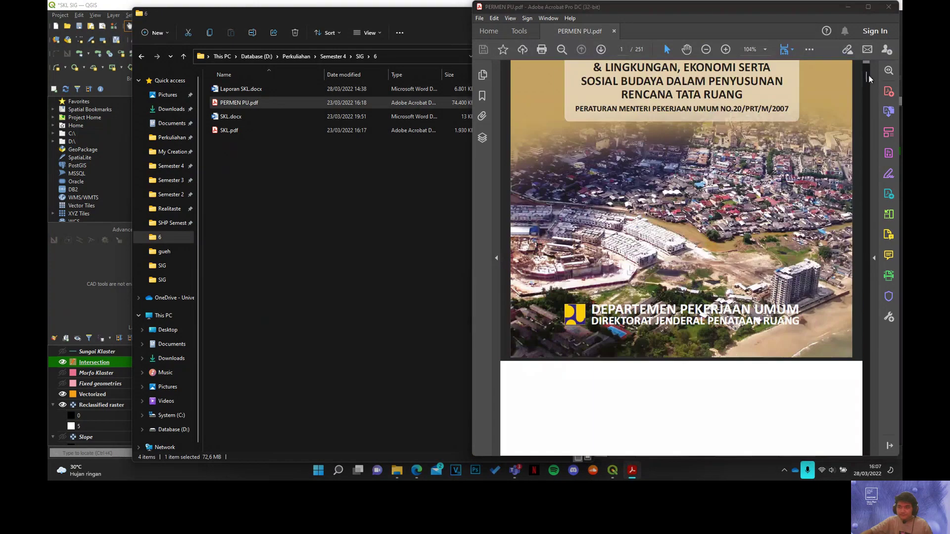
Step: Find the SKL Morfologi classification table on page 51 of PERMEN PU.pdf and read its class names
drag(867, 77, 868, 192)
scroll(723, 212, down, 10)
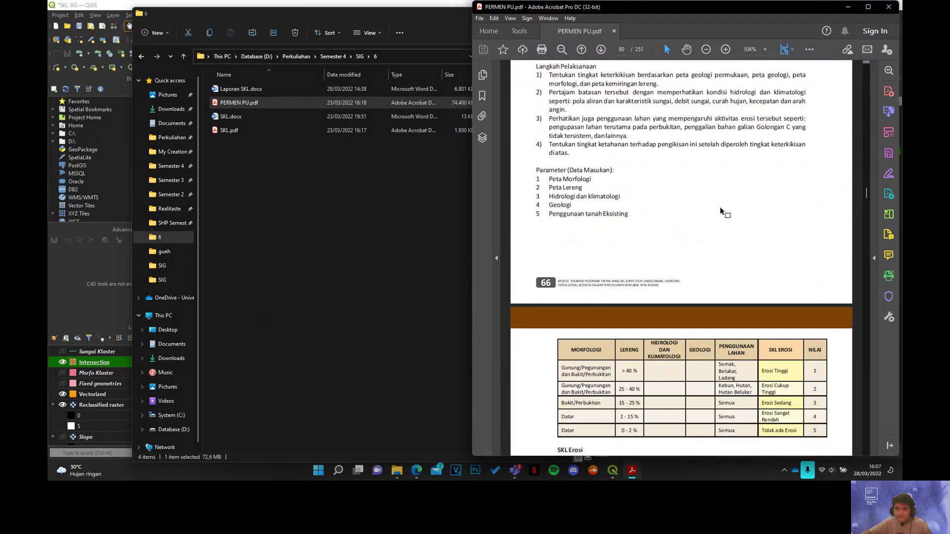
scroll(647, 266, up, 10)
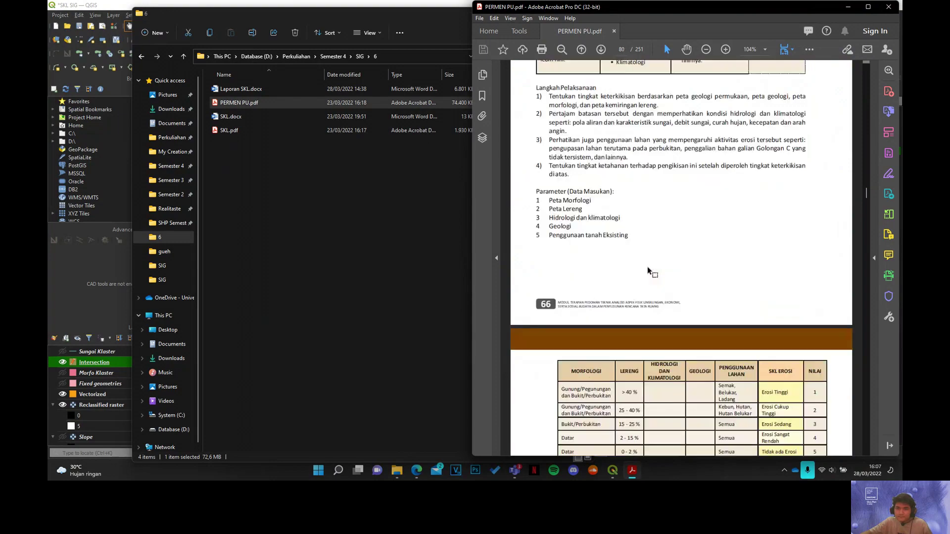
scroll(644, 229, up, 10)
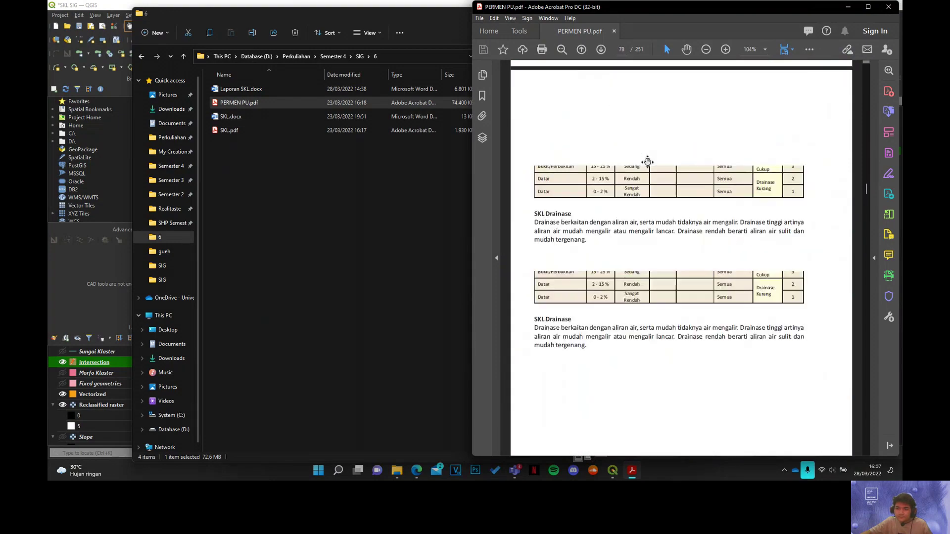
scroll(655, 159, up, 10)
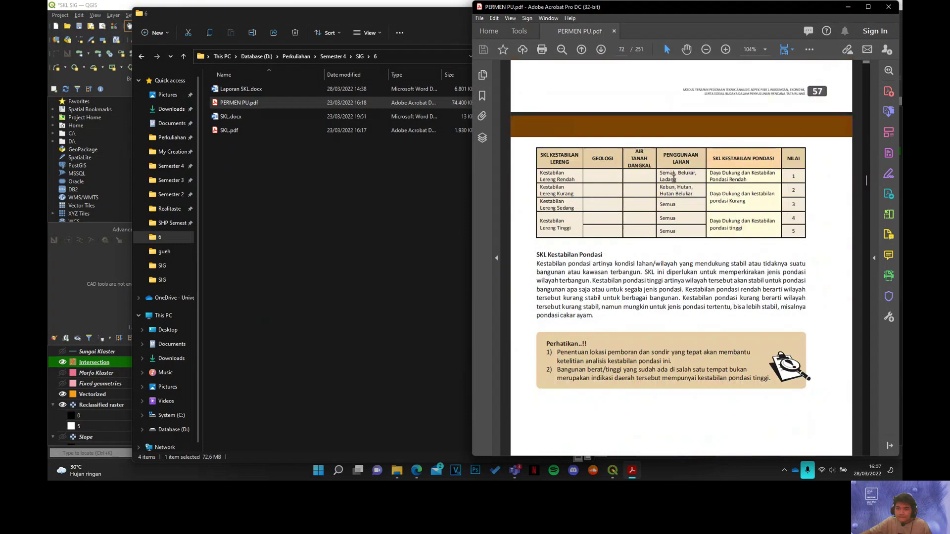
scroll(681, 146, up, 8)
scroll(681, 146, up, 15)
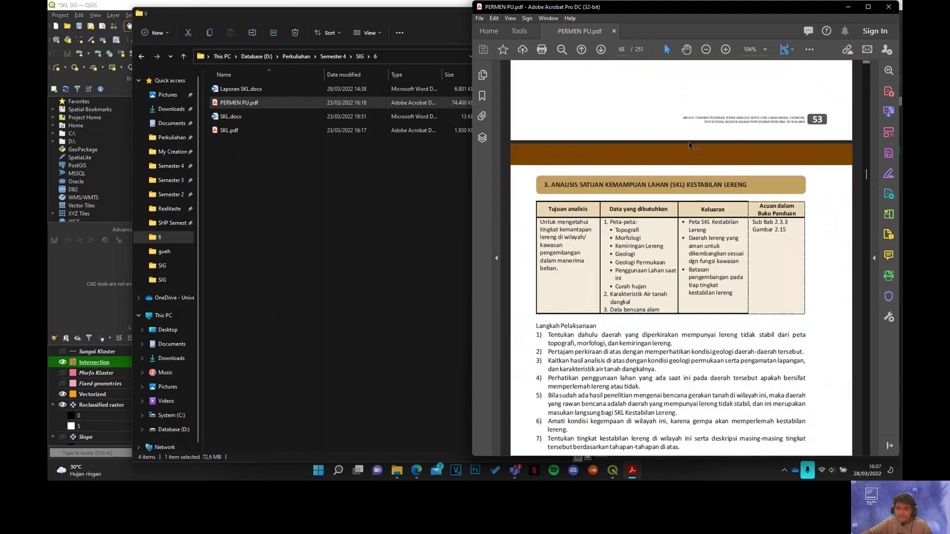
scroll(684, 88, up, 8)
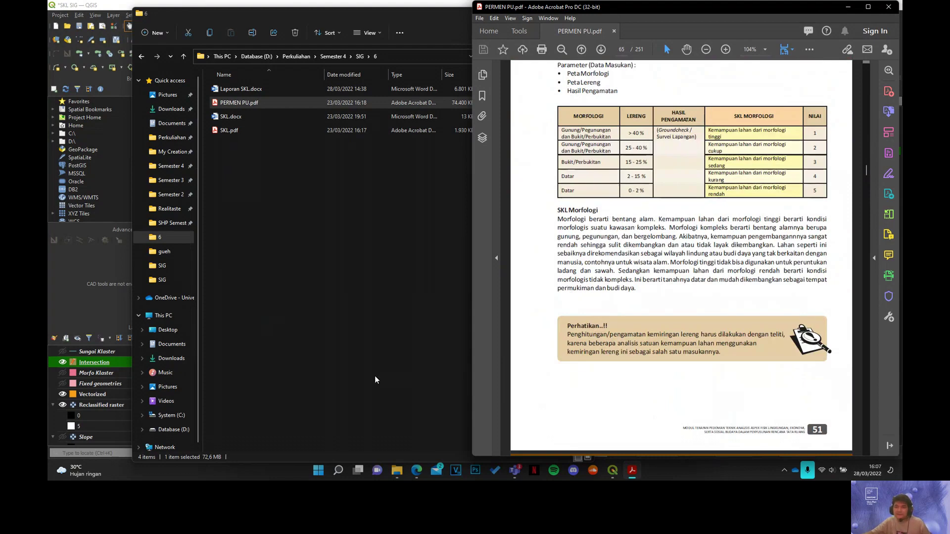
Step: Move File Explorer aside and, back in the Field Calculator, change the first THEN result to 'Kemampuan lahan dari morfologi tinggi'
drag(142, 7, 380, 317)
click(369, 227)
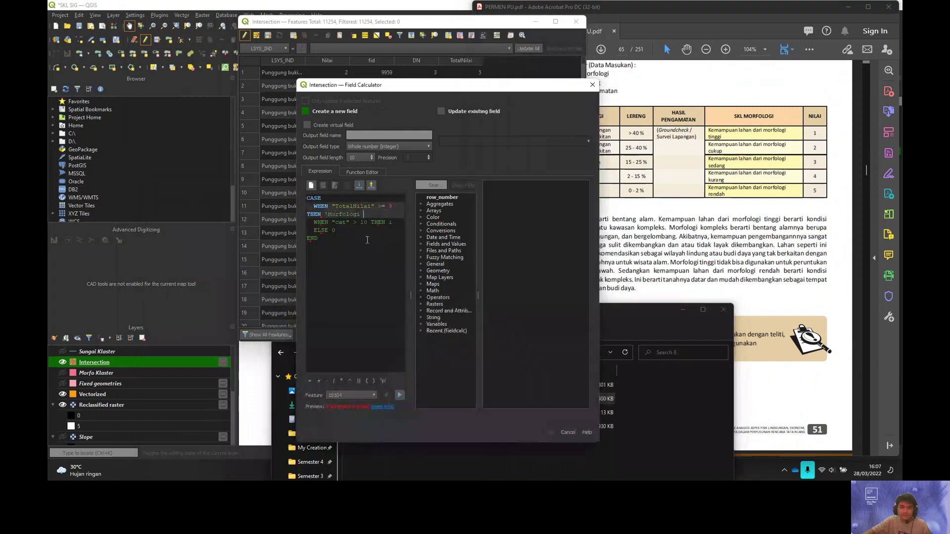
key(BackSpace)
key(BackSpace)
key(BackSpace)
key(BackSpace)
key(BackSpace)
key(BackSpace)
key(BackSpace)
key(BackSpace)
key(BackSpace)
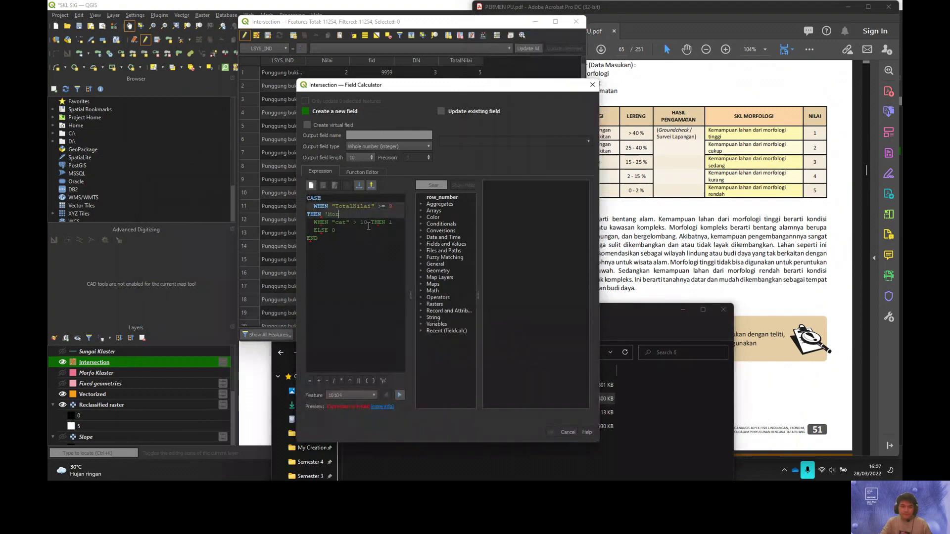
text(Kemampuan lahan dar)
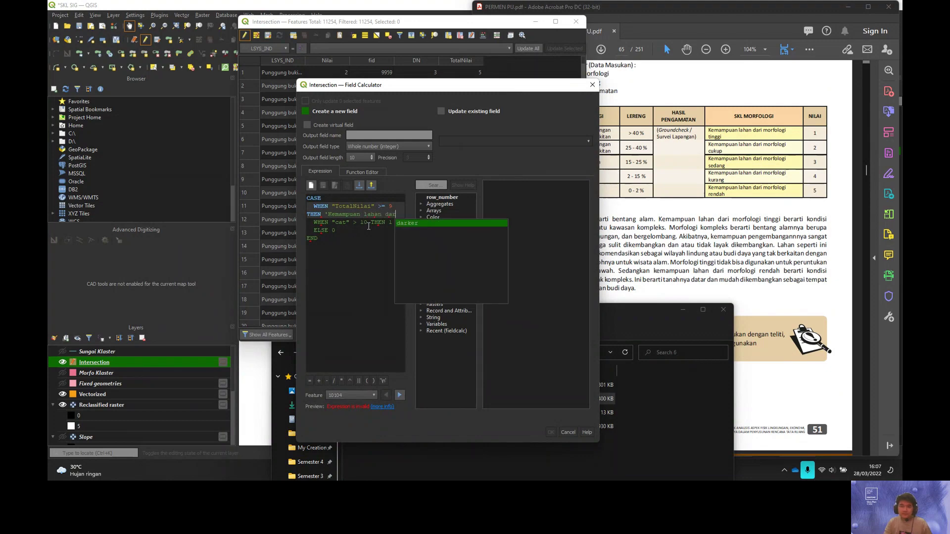
text(i Morfolo)
key(BackSpace)
key(BackSpace)
key(BackSpace)
key(BackSpace)
key(BackSpace)
key(BackSpace)
key(BackSpace)
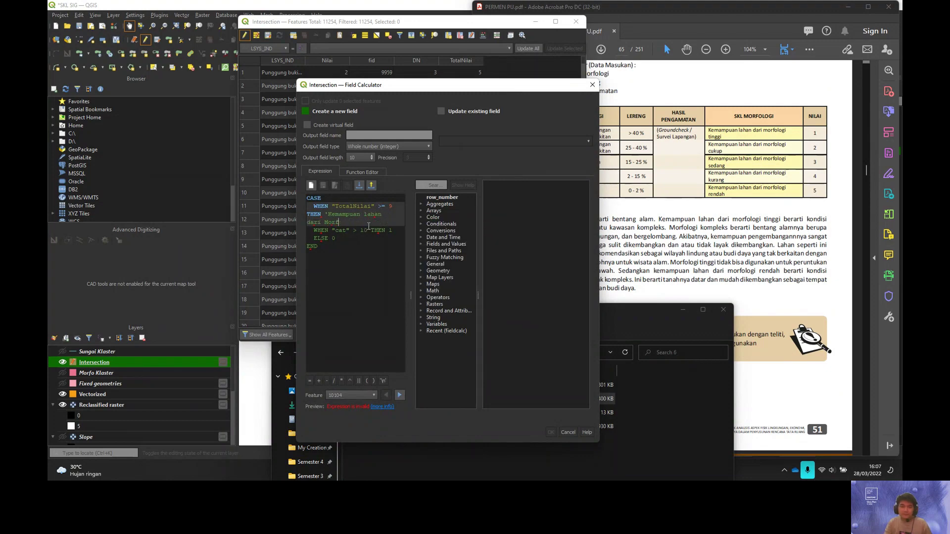
text(morfologi tinggi')
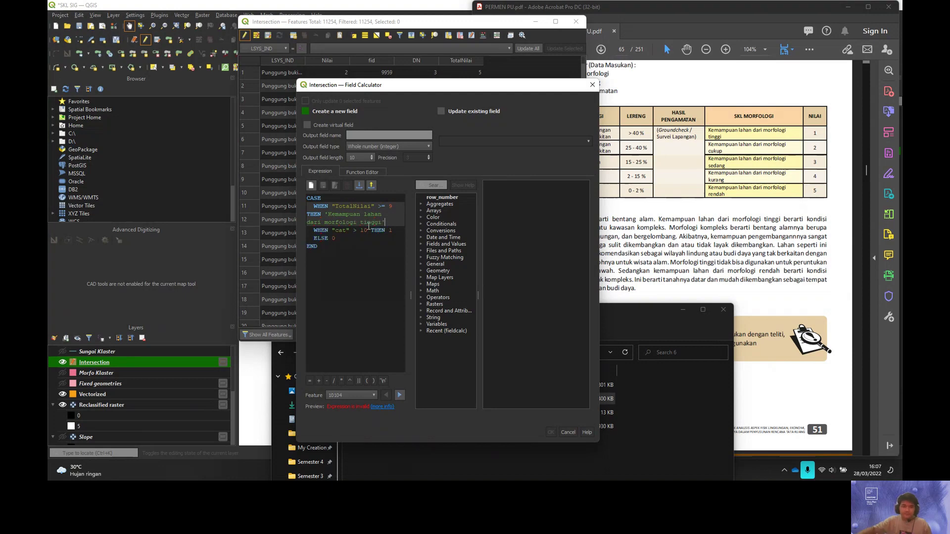
Step: Copy the completed "TotalNilai" WHEN clause and paste it over the template's "cat" > 10 clause
drag(390, 223, 296, 208)
key(ctrl+c)
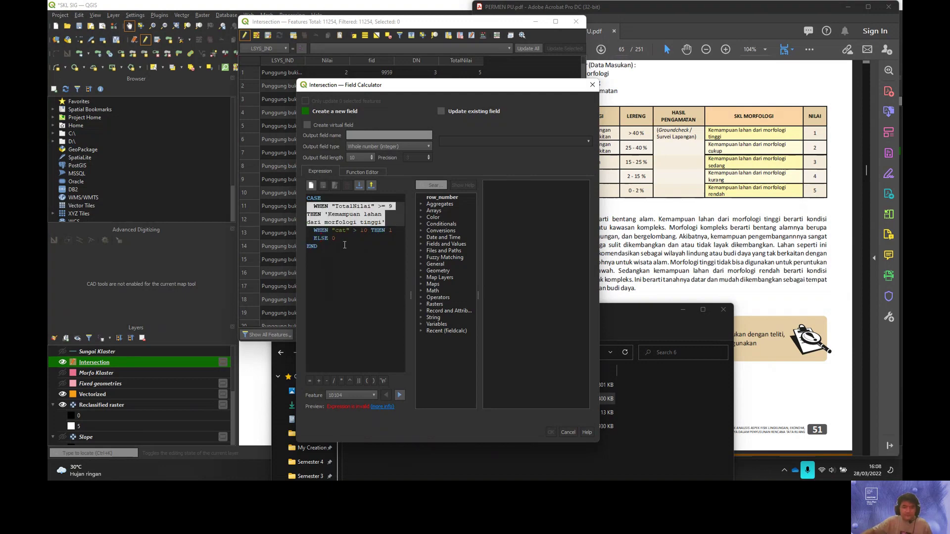
drag(345, 238, 305, 232)
drag(394, 231, 296, 231)
key(ctrl+v)
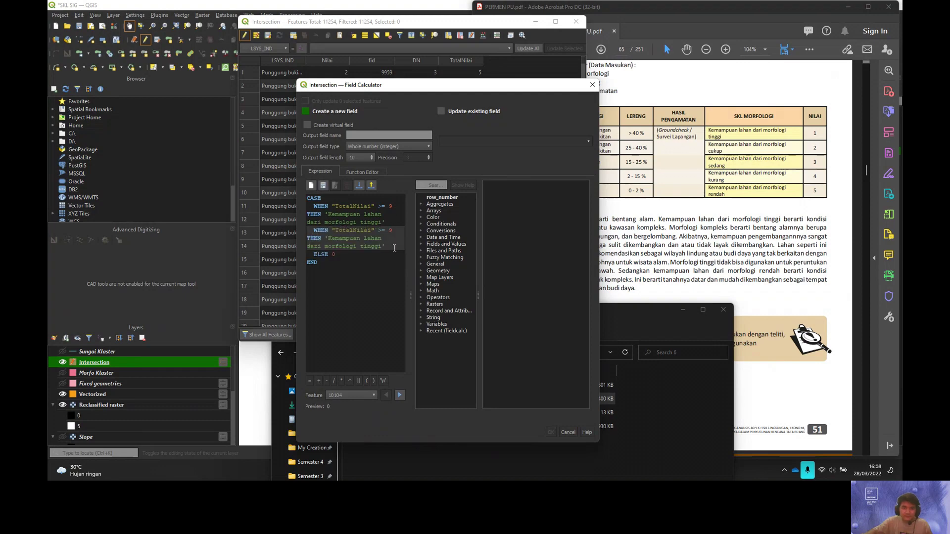
Step: Add three more copies of the "TotalNilai" WHEN clause on new lines before ELSE
key(Return)
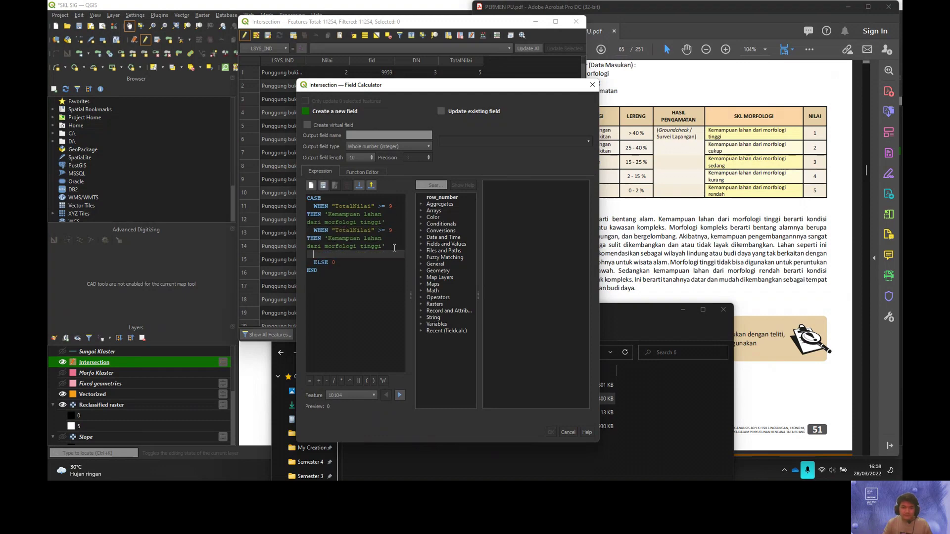
key(ctrl+v)
key(Return)
key(ctrl+v)
key(Return)
key(ctrl+v)
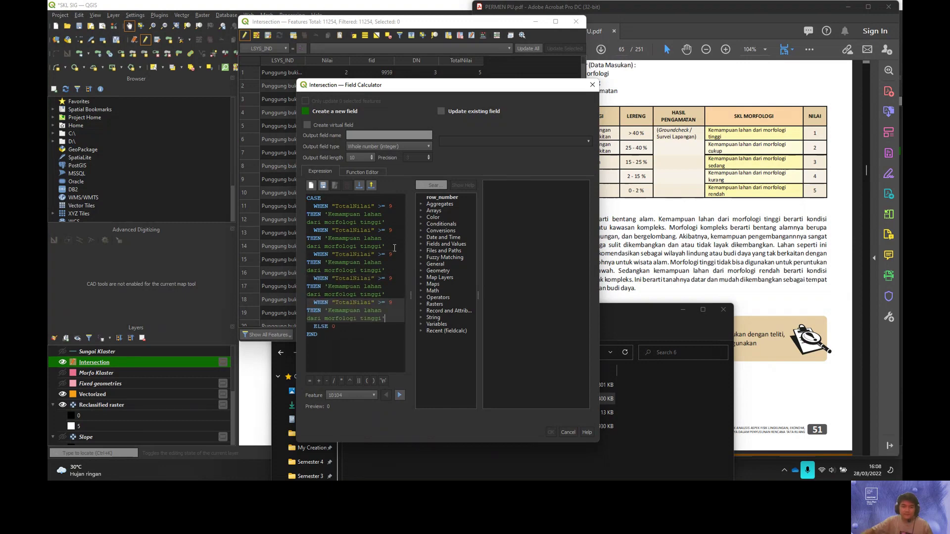
Step: Set the thresholds of the second to fifth WHEN conditions to 7, 5, 3 and 1
click(396, 235)
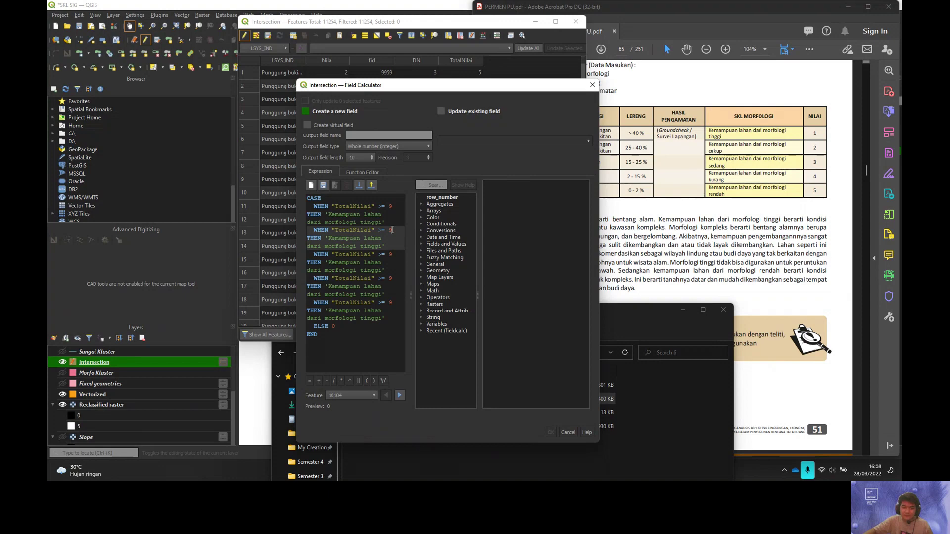
key(Down)
key(Down)
key(End)
key(BackSpace)
text(5)
key(Down)
key(End)
key(BackSpace)
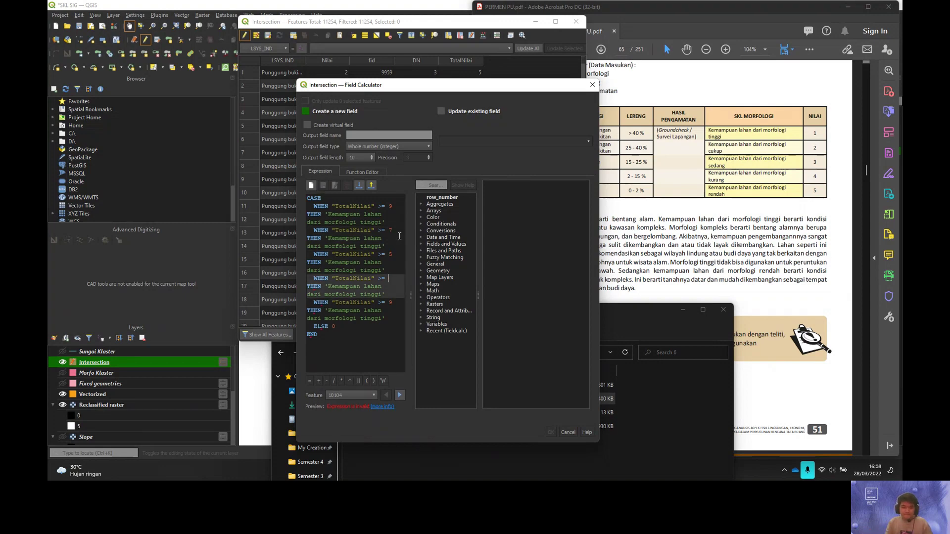
text(3)
key(Down)
key(End)
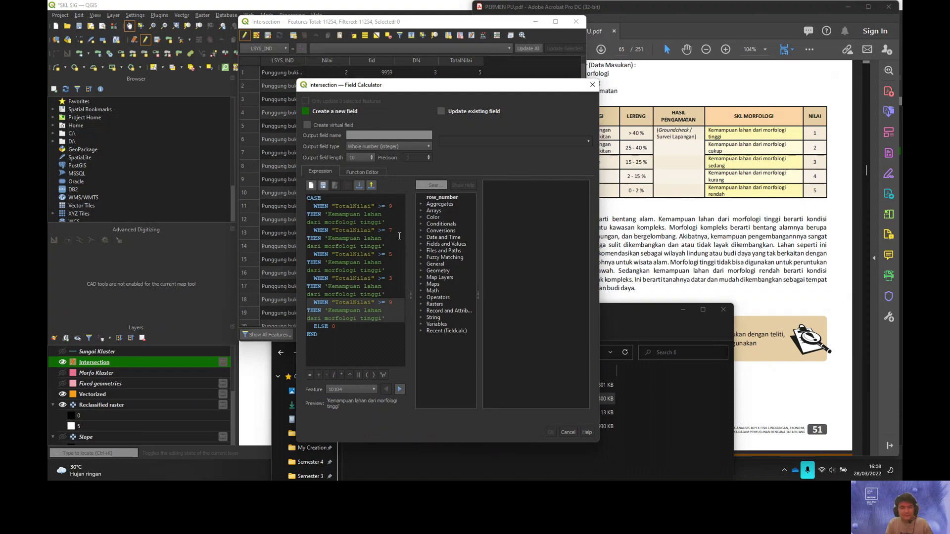
key(BackSpace)
text(1)
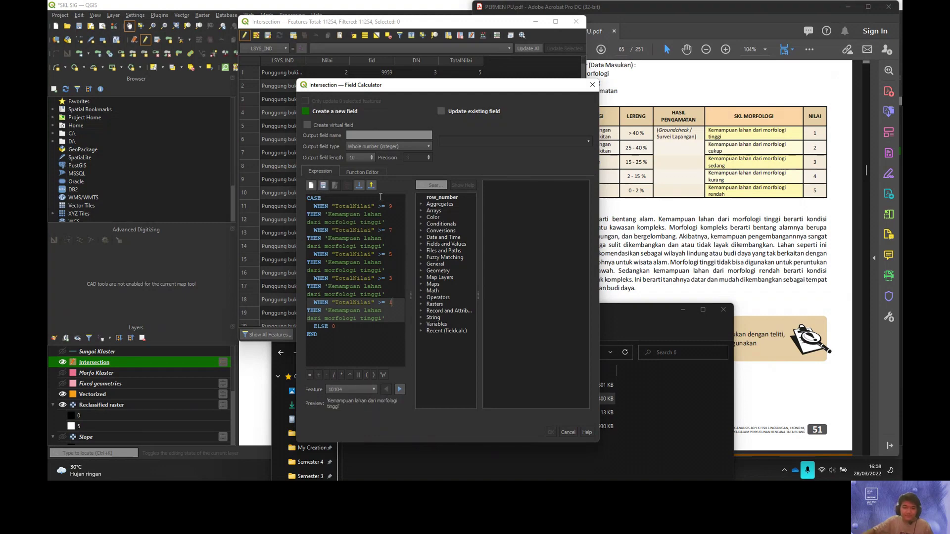
Step: Change the class in the >= 7 result to 'Kemampuan lahan dari morfologi cukup'
click(382, 245)
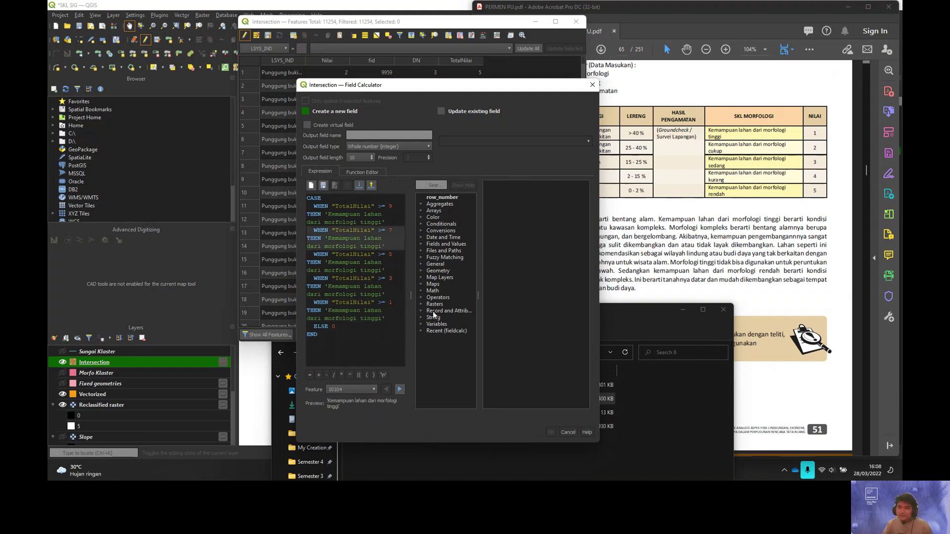
key(BackSpace)
key(BackSpace)
key(BackSpace)
key(BackSpace)
text(cukup)
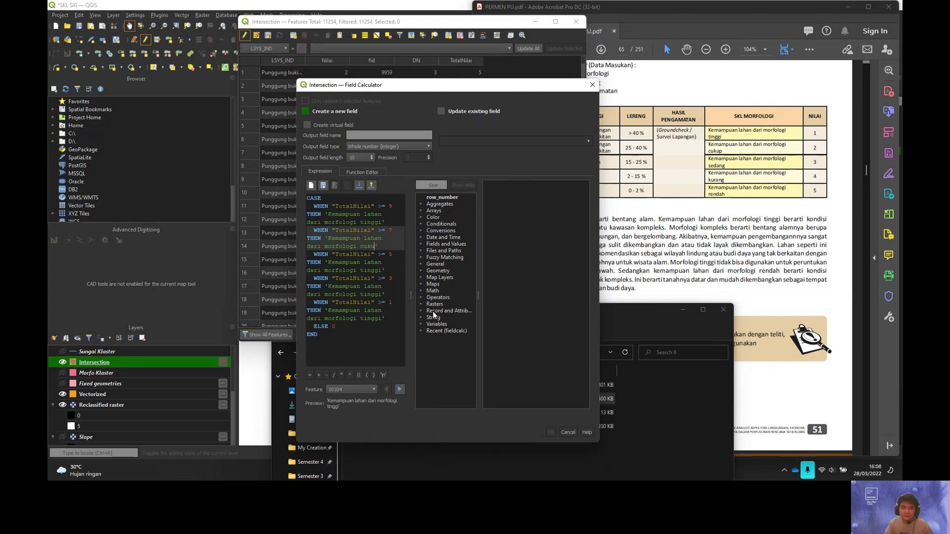
Step: Change the class in the >= 5 result to 'Kemampuan lahan dari morfologi sedang'
key(Down)
key(Down)
key(BackSpace)
key(BackSpace)
key(BackSpace)
key(BackSpace)
key(BackSpace)
key(BackSpace)
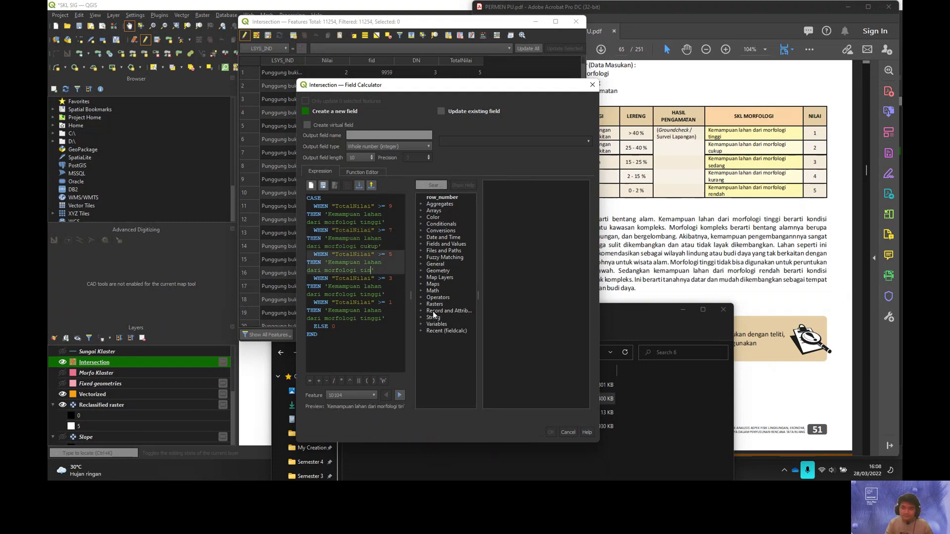
text(sedang)
Step: Change the class in the >= 3 result to 'Kemampuan lahan dari morfologi kurang'
key(Down)
key(Down)
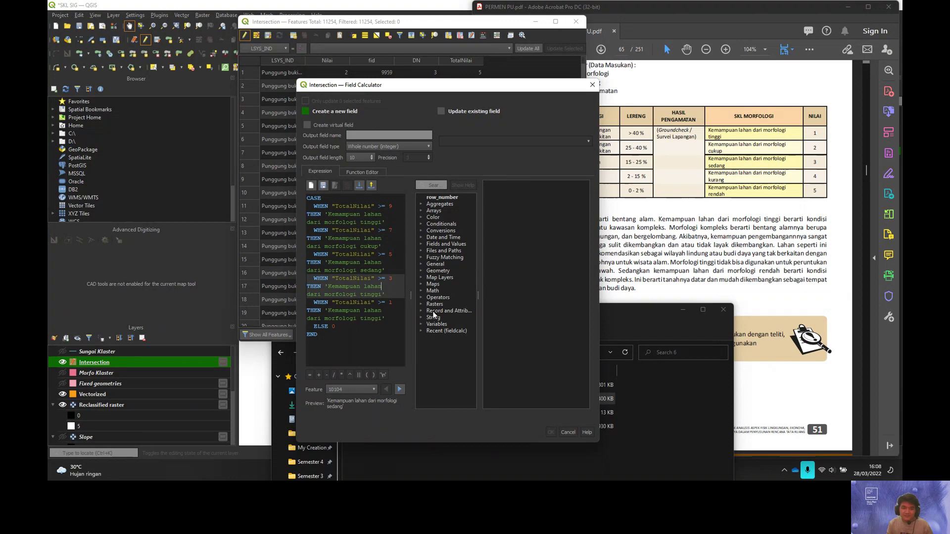
key(BackSpace)
key(BackSpace)
key(BackSpace)
key(BackSpace)
key(BackSpace)
key(BackSpace)
text(kurang)
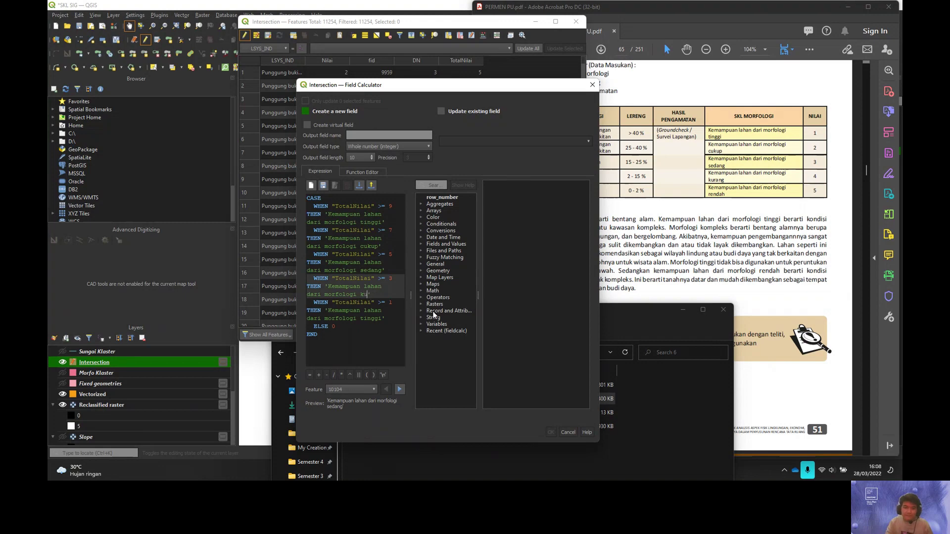
Step: Change the class in the >= 1 result to 'Kemampuan lahan dari morfologi rendah'
key(Down)
key(Down)
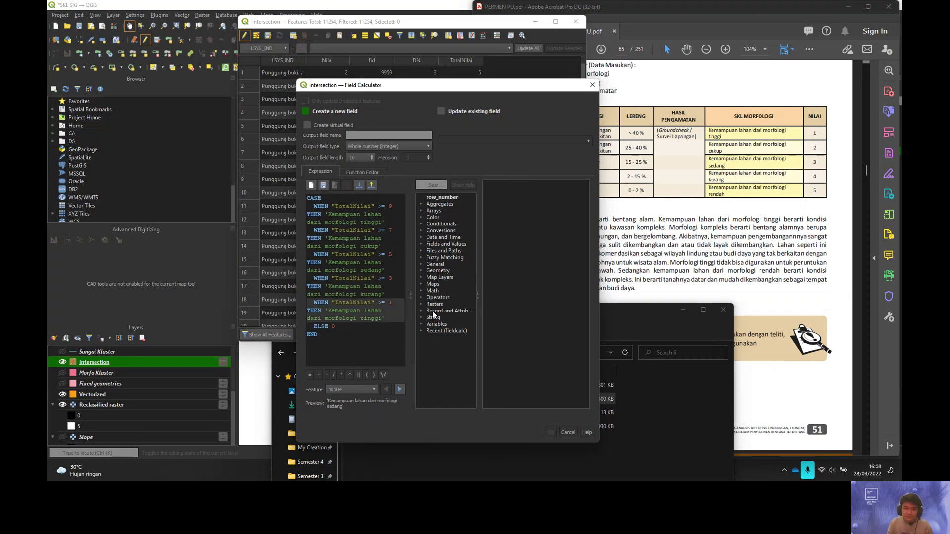
key(BackSpace)
key(BackSpace)
key(BackSpace)
key(BackSpace)
key(BackSpace)
key(BackSpace)
text(rendah)
Step: Name the output field SKLMorfo, set it to Text (string) with length 32, and create it from the CASE expression
click(368, 138)
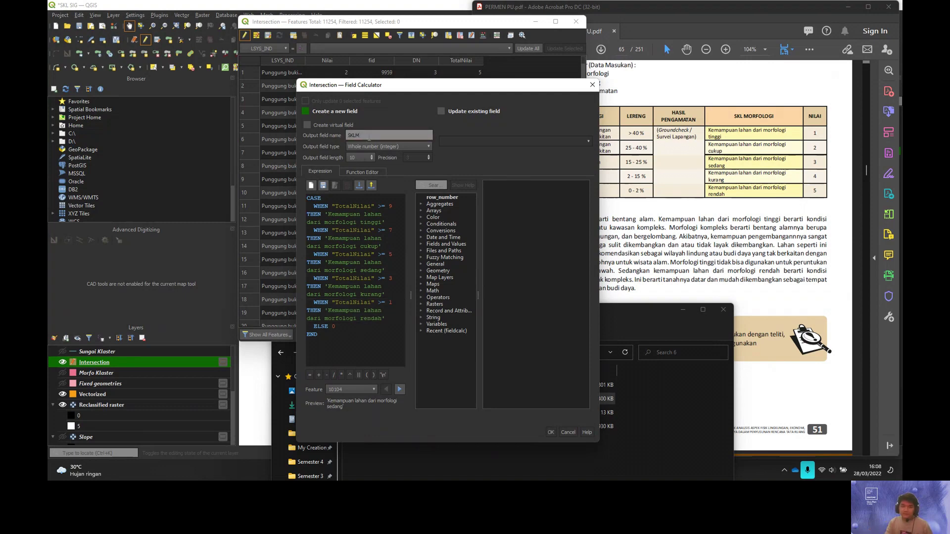
text(o)
click(378, 146)
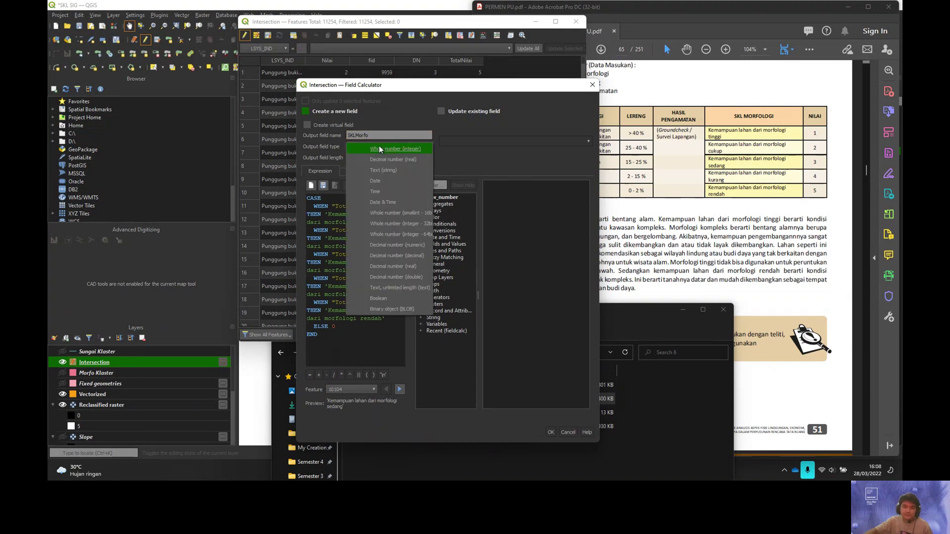
click(372, 172)
click(366, 157)
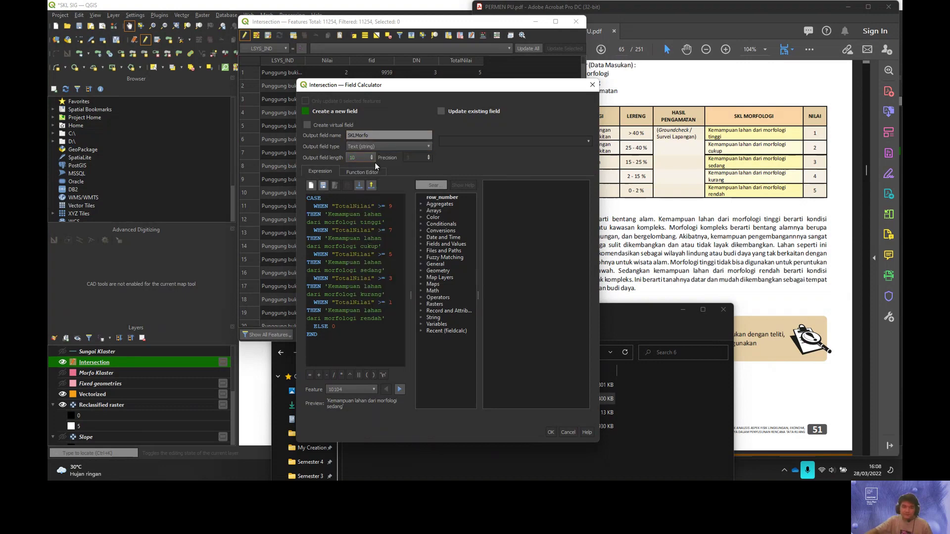
double_click(362, 157)
click(374, 352)
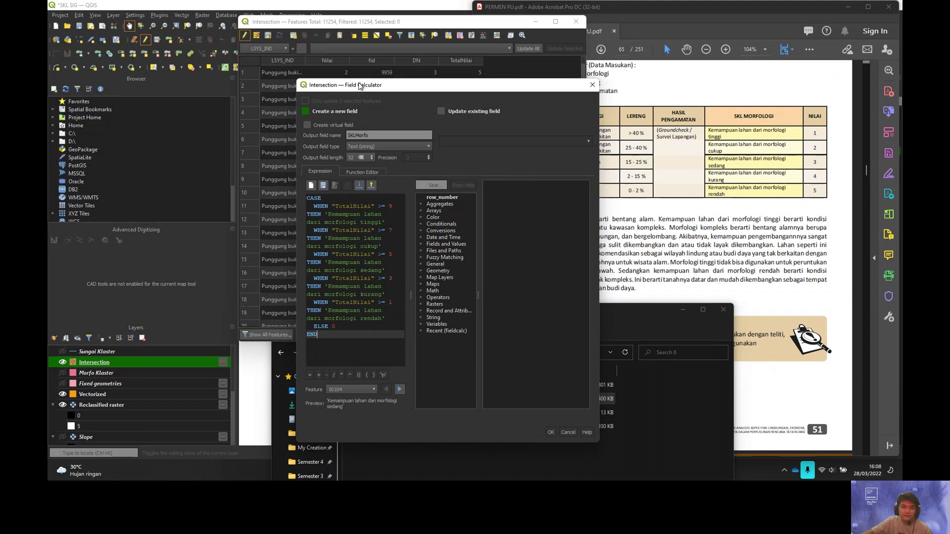
drag(360, 87, 493, 82)
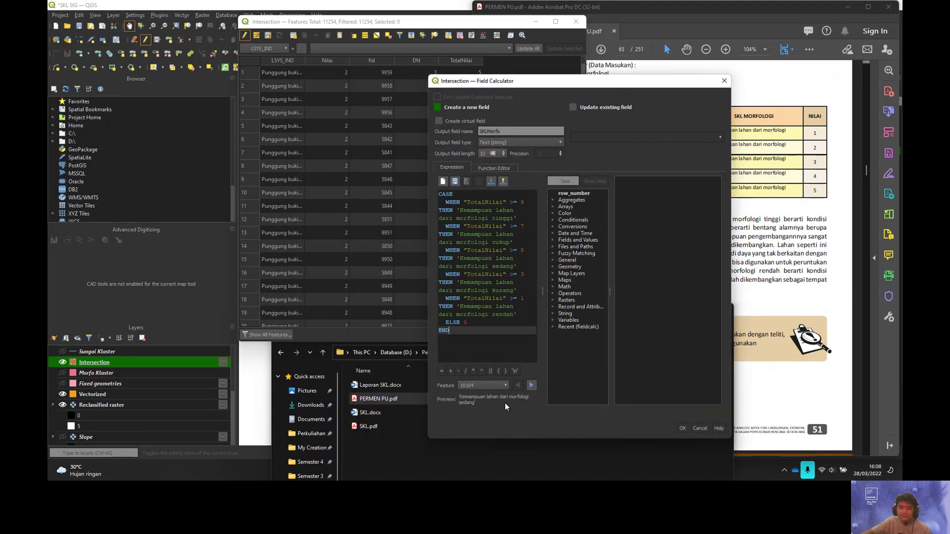
drag(531, 81, 498, 84)
click(653, 430)
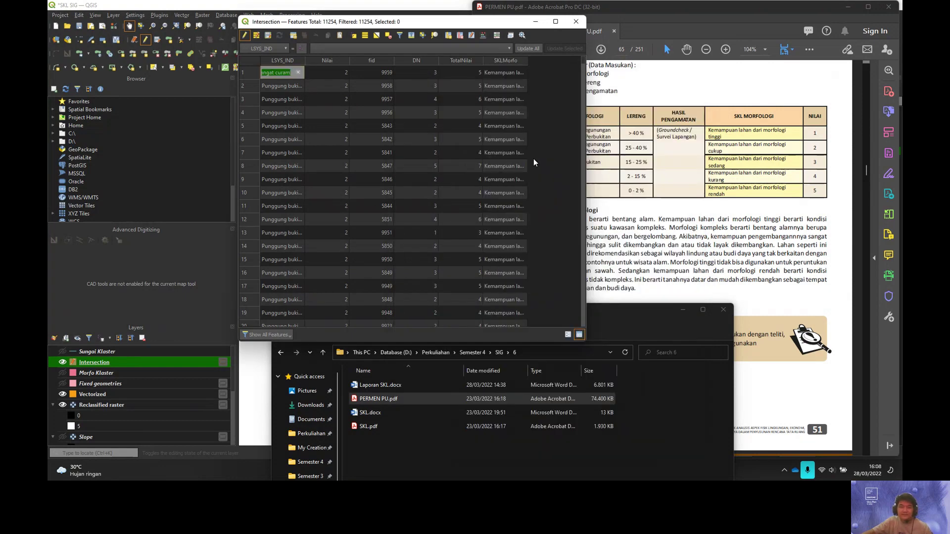
Step: Maximize the attribute table, sort by SKLMorfo and widen that column to check the full class texts
drag(526, 60, 575, 60)
click(555, 21)
click(383, 42)
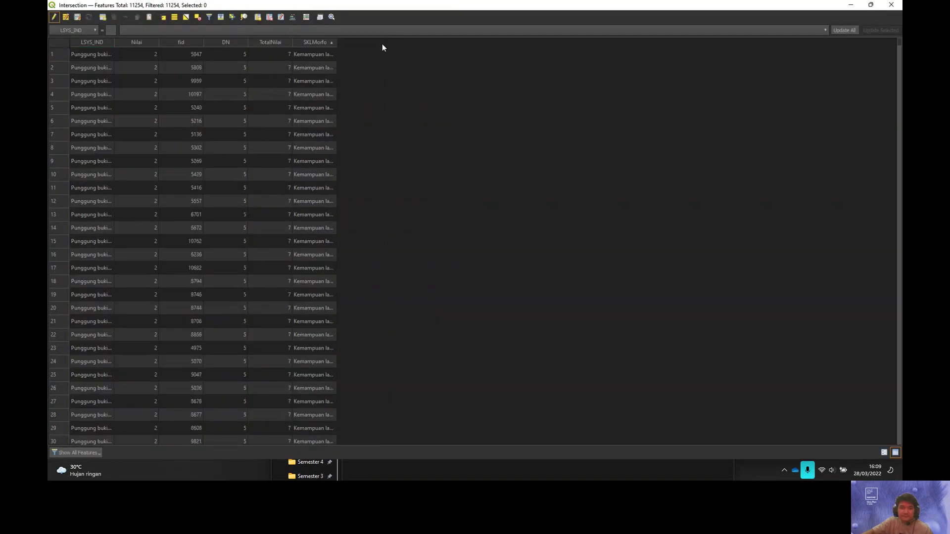
double_click(336, 43)
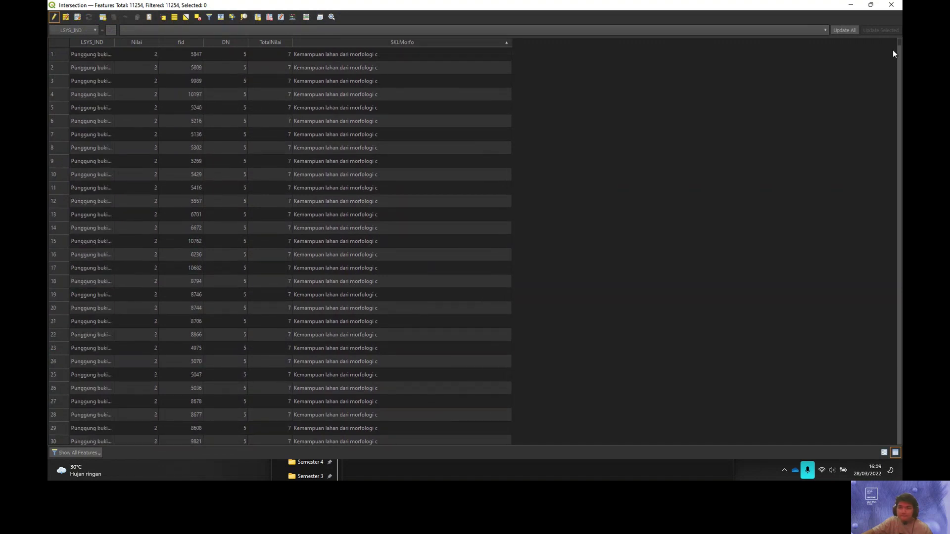
mouse_move(899, 44)
mouse_down()
mouse_move(899, 202)
mouse_move(899, 45)
mouse_up()
Step: Set up a new MorfoSKL field of type Text (string) with length 60 in the Field Calculator
click(293, 18)
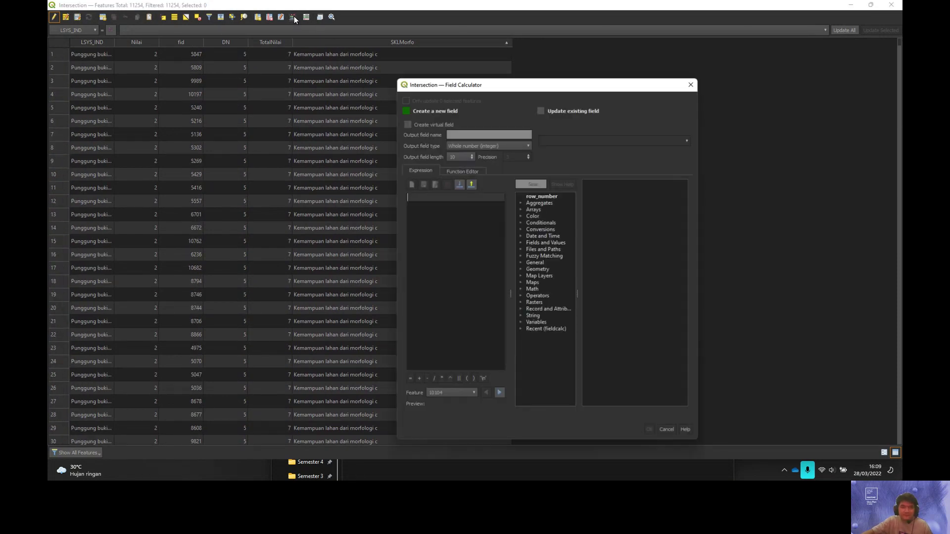
click(464, 154)
text(60)
click(498, 144)
click(488, 165)
double_click(457, 156)
text(50)
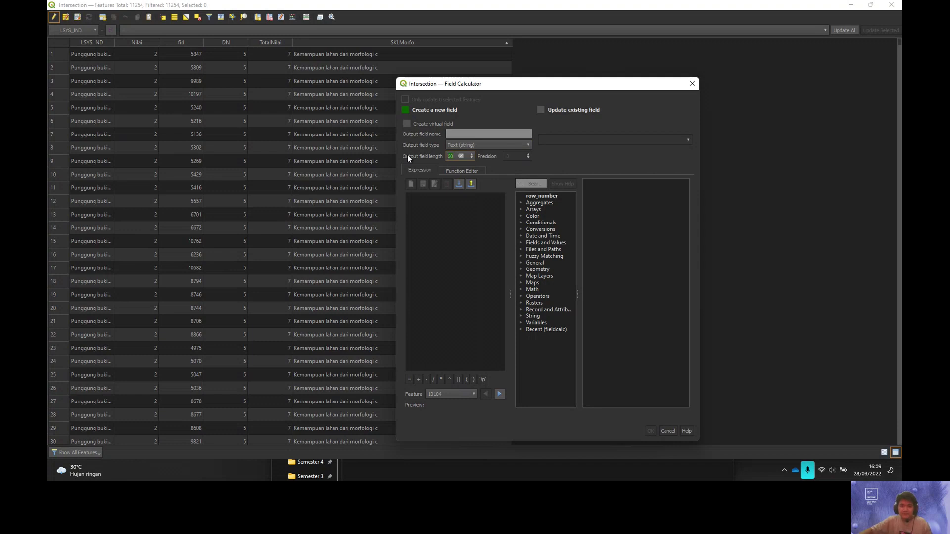
click(444, 229)
click(462, 133)
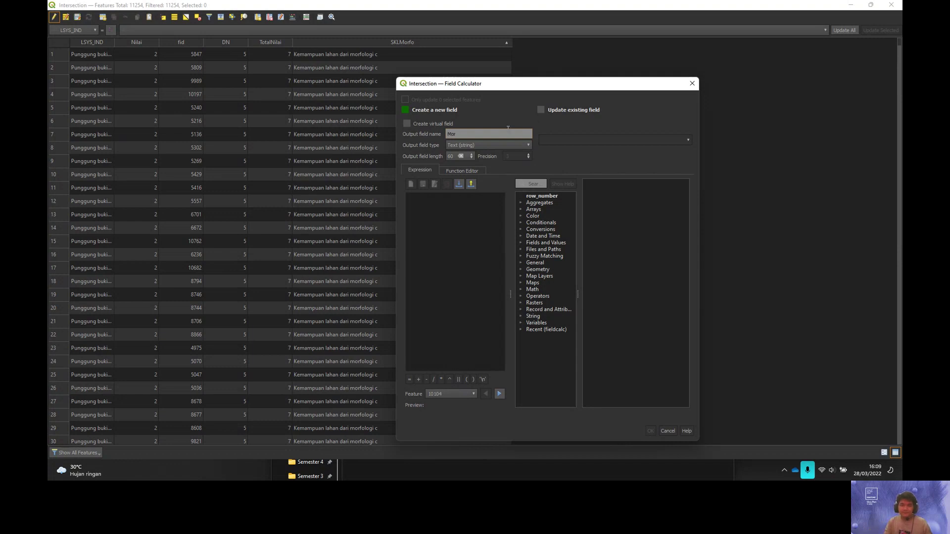
text(L)
click(468, 205)
text(WHEN "TotalNilai" >= 9 THEN 'Kemampuan lahan dari morfologi tinggi')
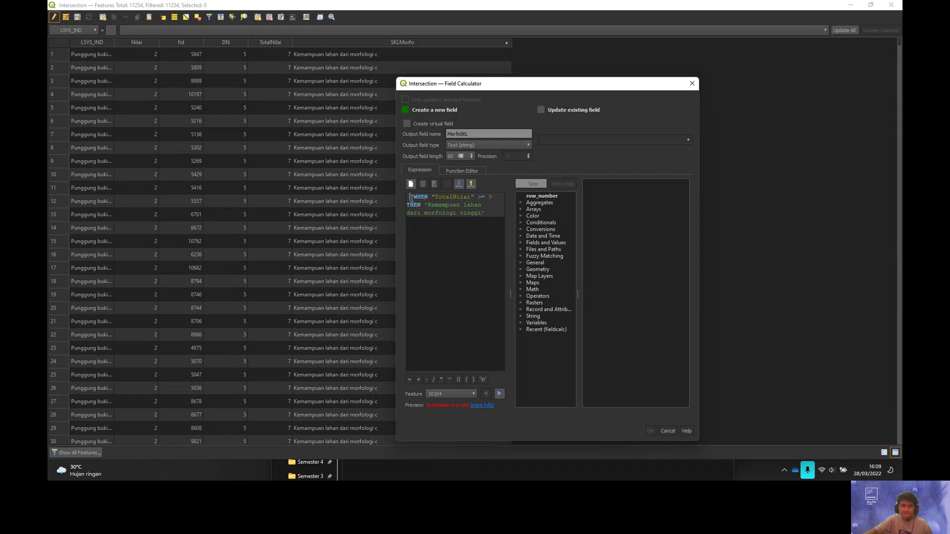
key(Return)
key(Up)
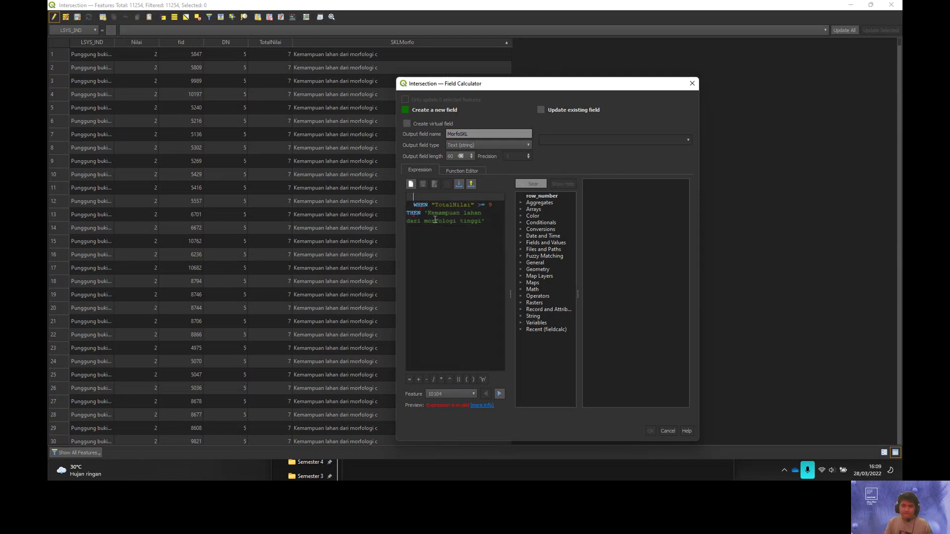
text(CASE)
Step: Replace the expression with the CASE template from the Stack Exchange answer
click(414, 471)
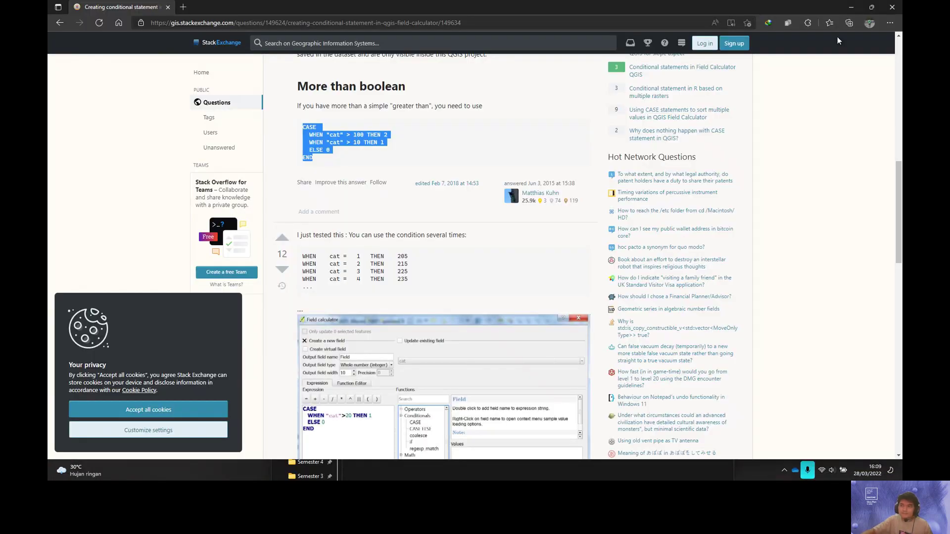
click(851, 7)
key(ctrl+a)
text(CASE   WHEN "cat" > 100 THEN 2   WHEN "cat" > 10 THEN 1   ELSE 0 END)
Step: Change the first clause to WHEN "TotalNilai" >= 9 THEN 'Kemampuan lahan dari morfologi tinggi'
double_click(449, 205)
text(Tota)
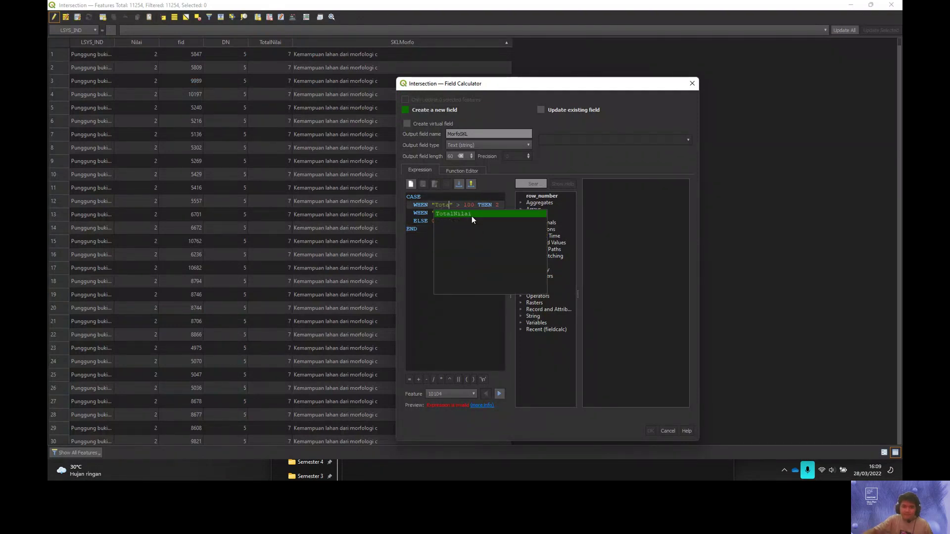
double_click(472, 218)
click(484, 205)
text(=)
key(Delete)
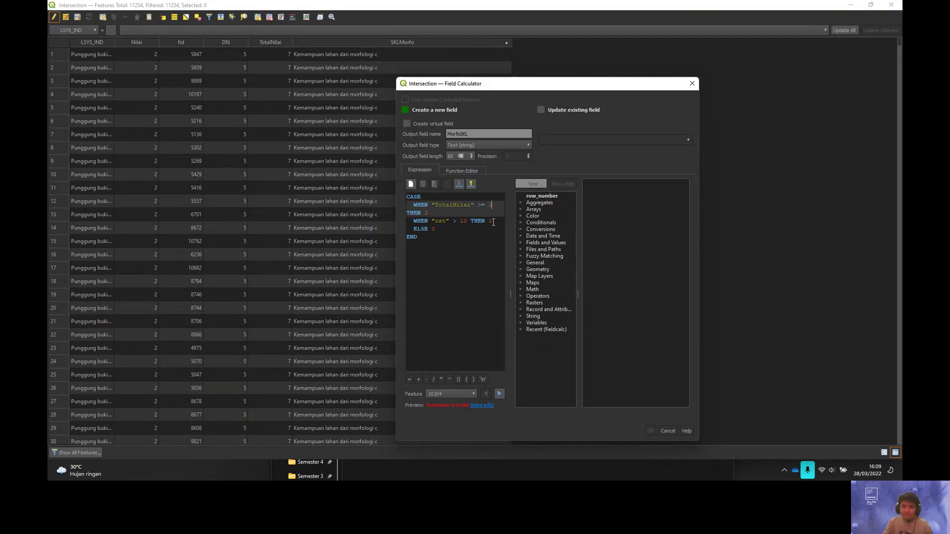
text('Kemampuan La)
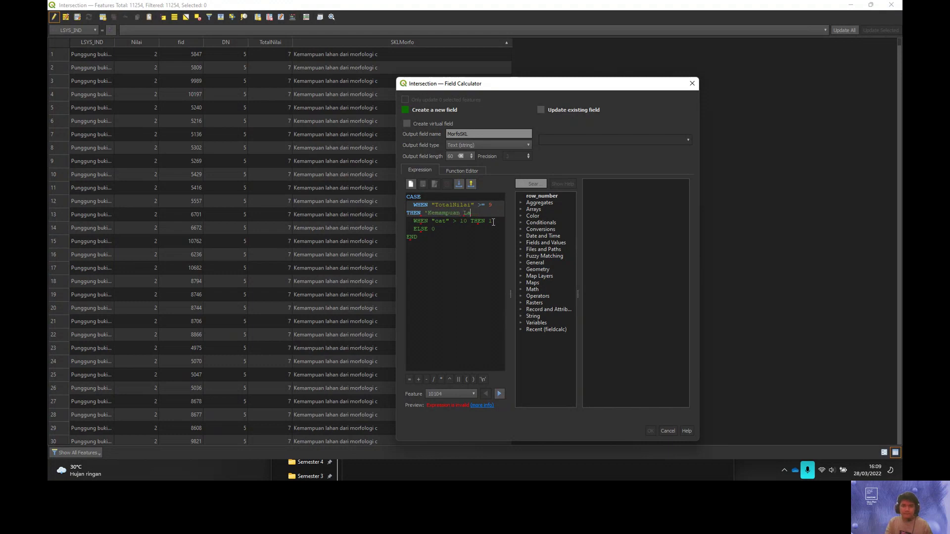
text(lahan dari morfo)
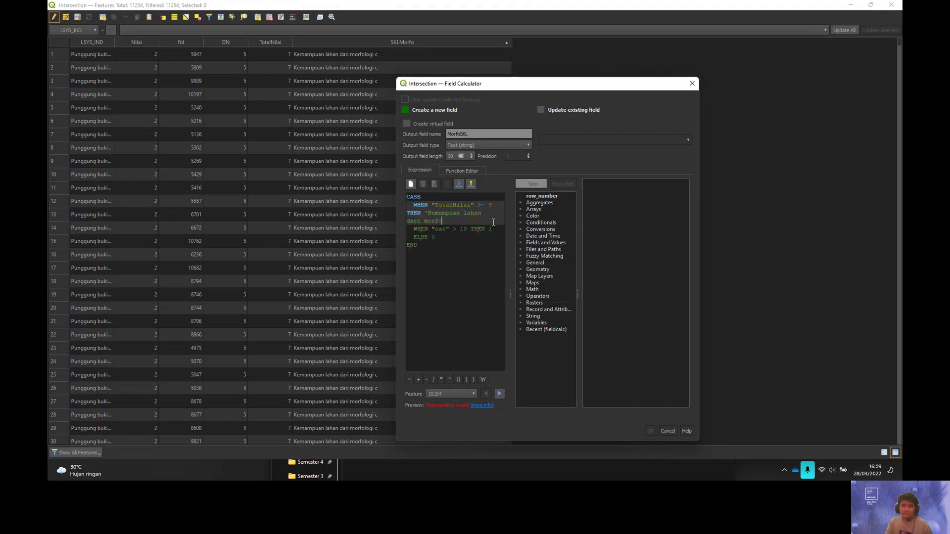
text(logi tinggi')
Step: Copy the >= 9 clause and paste it four more times beneath itself, above the "cat" clause
drag(493, 222, 397, 204)
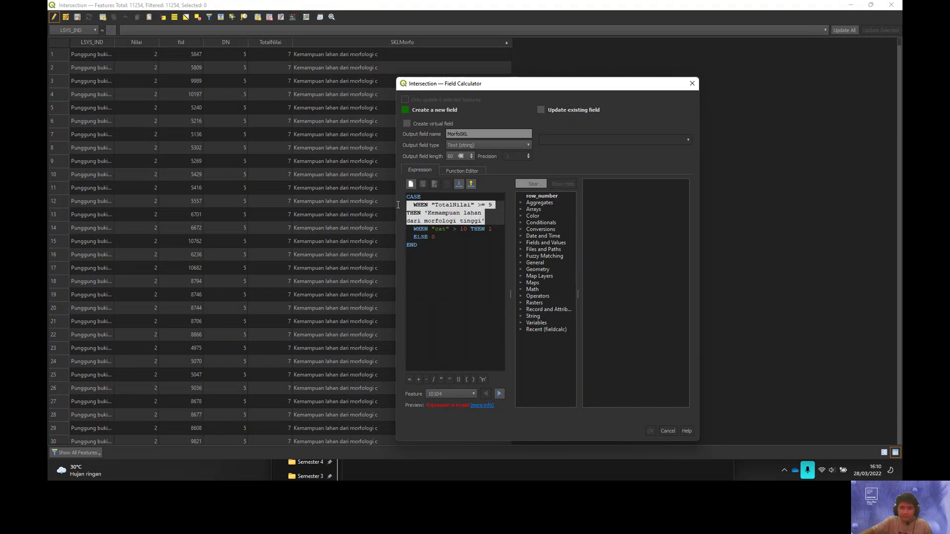
key(ctrl+c)
key(End)
key(Return)
key(ctrl+v)
key(Return)
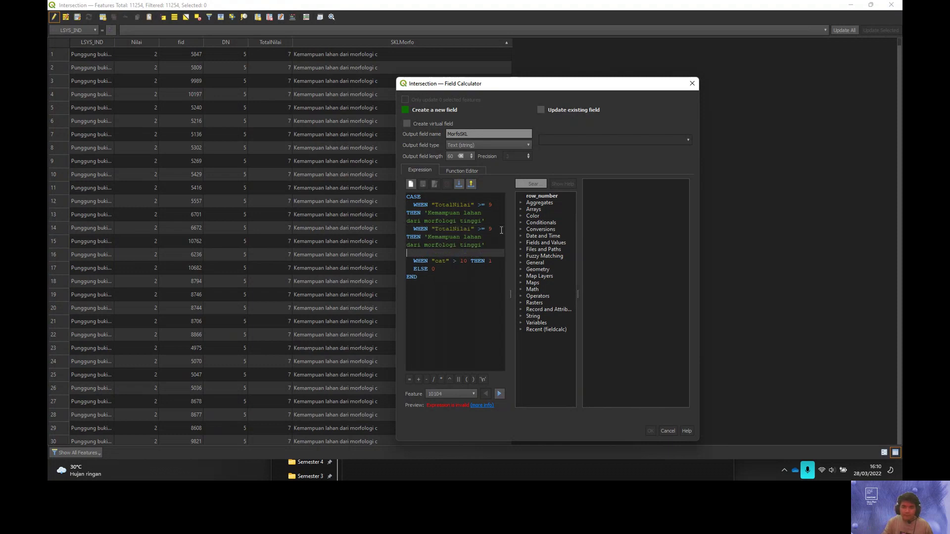
key(ctrl+v)
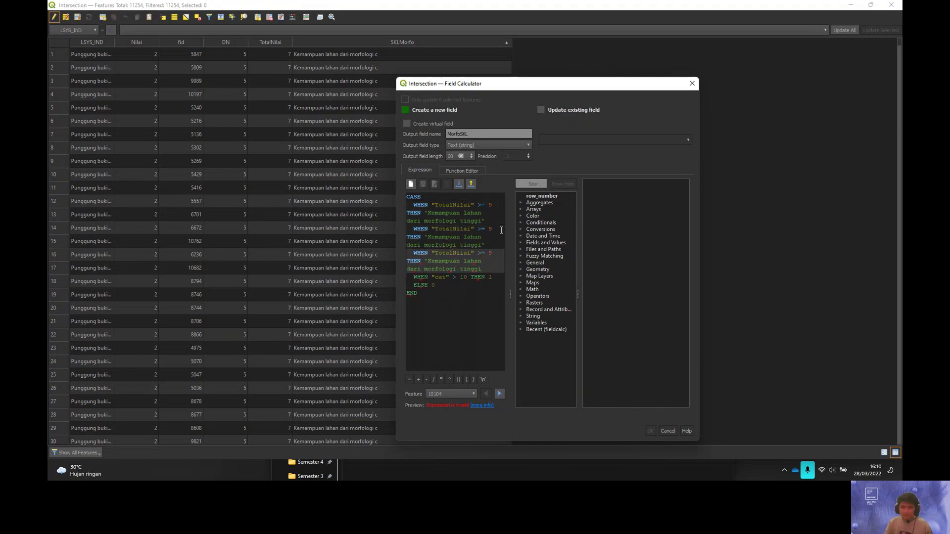
key(Return)
key(ctrl+v)
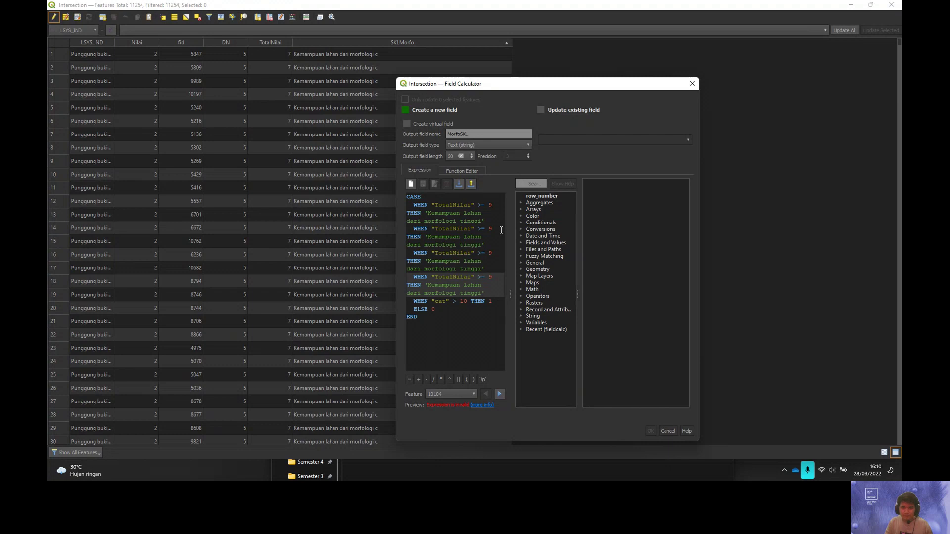
key(Return)
key(ctrl+v)
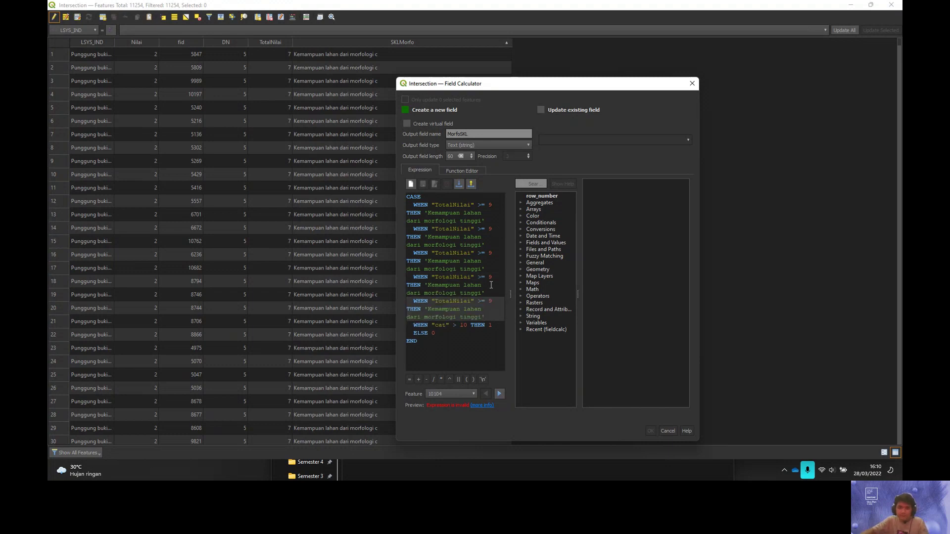
Step: Delete the leftover "cat" clause and change the class endings to 'kurang' in the fourth clause and 'rendah' in the fifth
drag(492, 323, 384, 328)
key(BackSpace)
key(BackSpace)
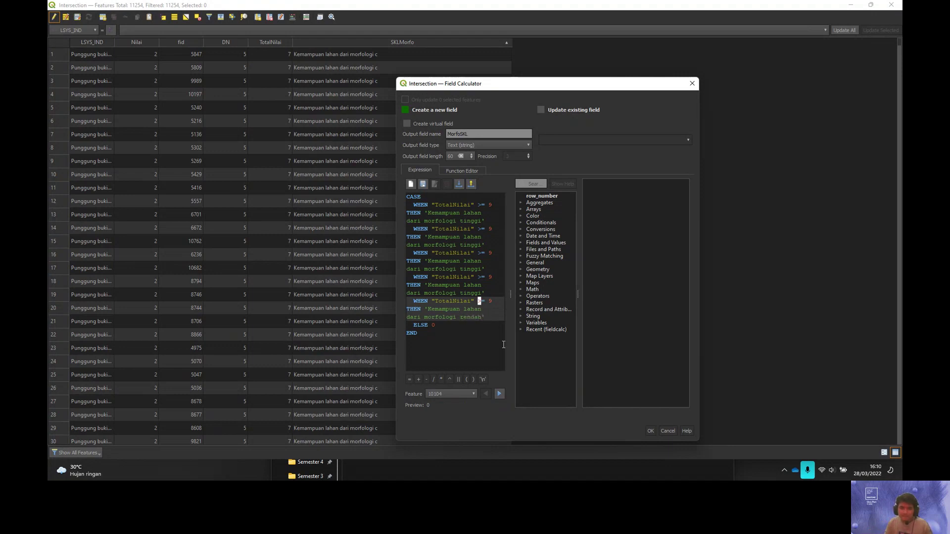
key(Up)
text(kurang)
Step: Set the TotalNilai threshold to >= 1 in the 'rendah' clause and >= 3 in the 'kurang' clause
click(494, 302)
key(BackSpace)
text(1)
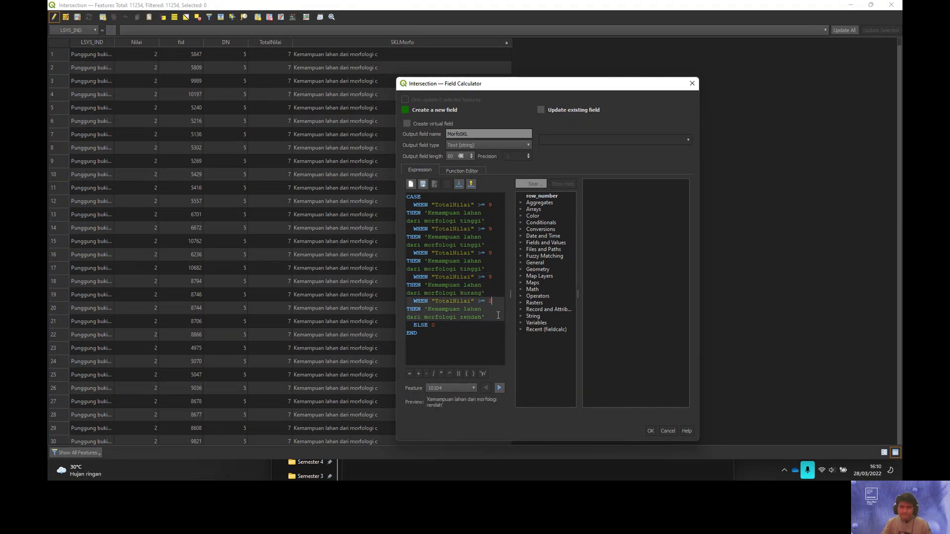
key(Up)
key(Up)
key(Up)
key(BackSpace)
text(3)
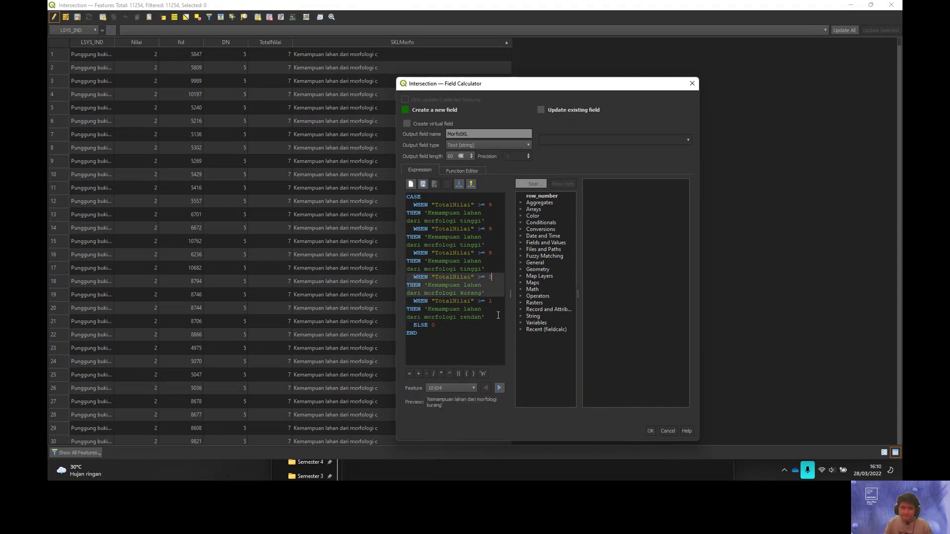
Step: Set the TotalNilai threshold to >= 5 in the third clause and >= 7 in the second clause
key(Up)
key(Up)
key(Up)
key(BackSpace)
text(5)
key(Up)
key(Up)
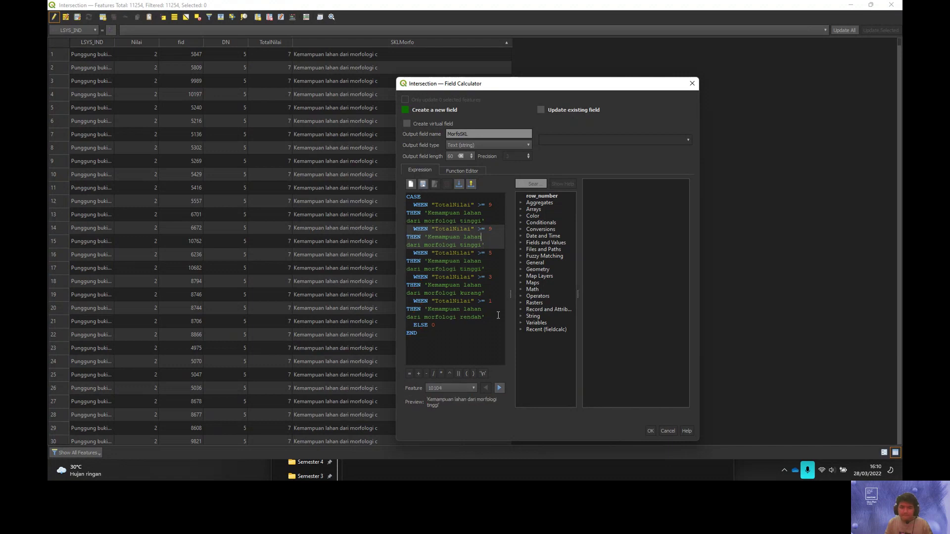
key(BackSpace)
text(7)
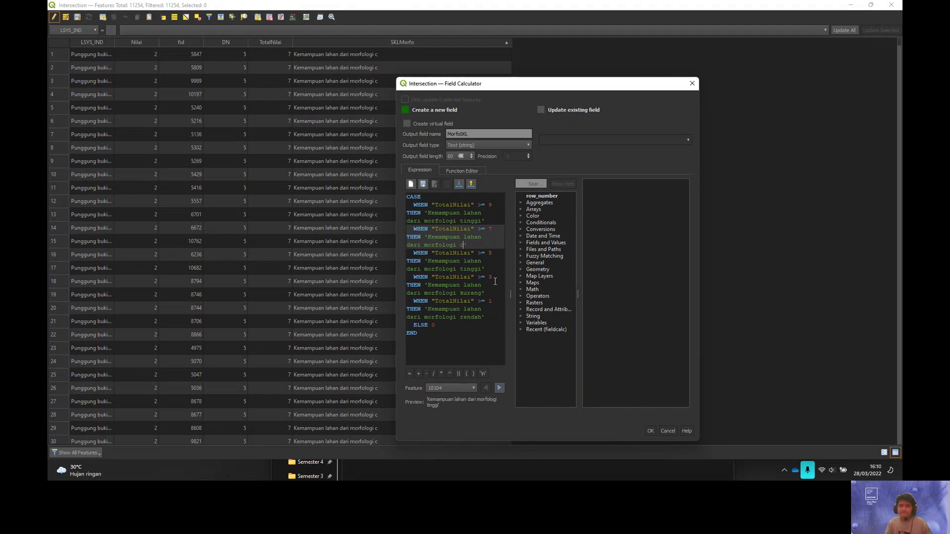
Step: Change the class to 'Kemampuan lahan dari morfologi cukup' for >= 7 and 'Kemampuan lahan dari morfologi sedang' for >= 5
text(p)
key(Down)
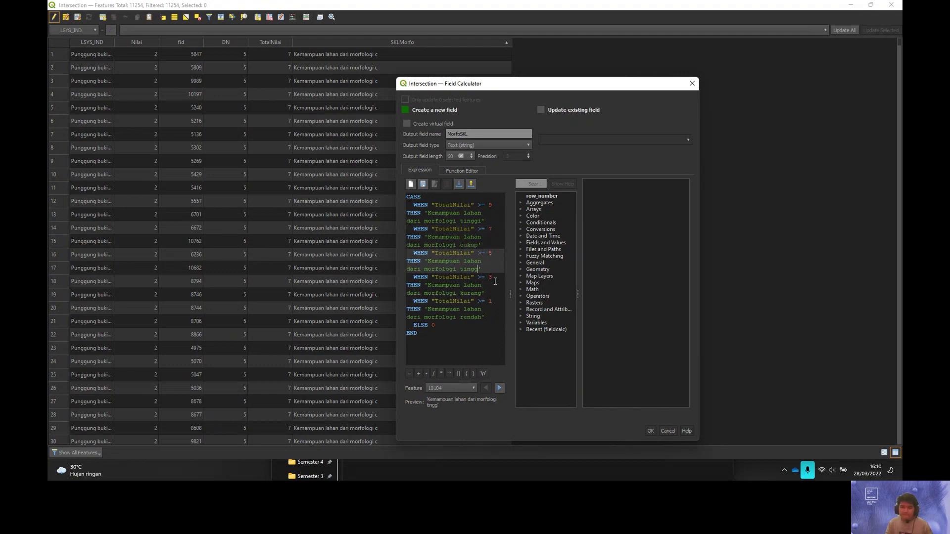
key(BackSpace)
key(BackSpace)
key(BackSpace)
key(BackSpace)
key(BackSpace)
text(sedang)
key(Down)
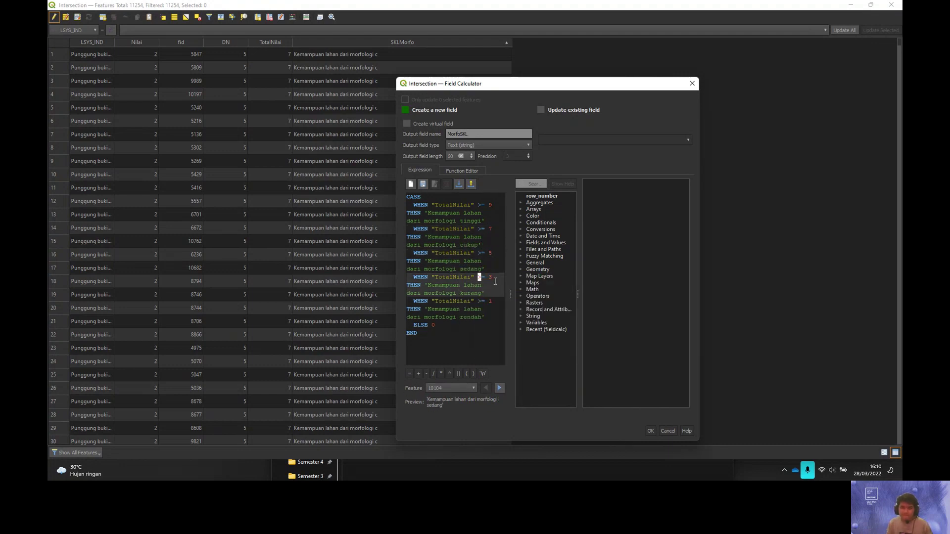
text(kurang)
Step: Create the MorfoSKL field from the finished CASE expression and widen its column to show the full class texts
click(460, 332)
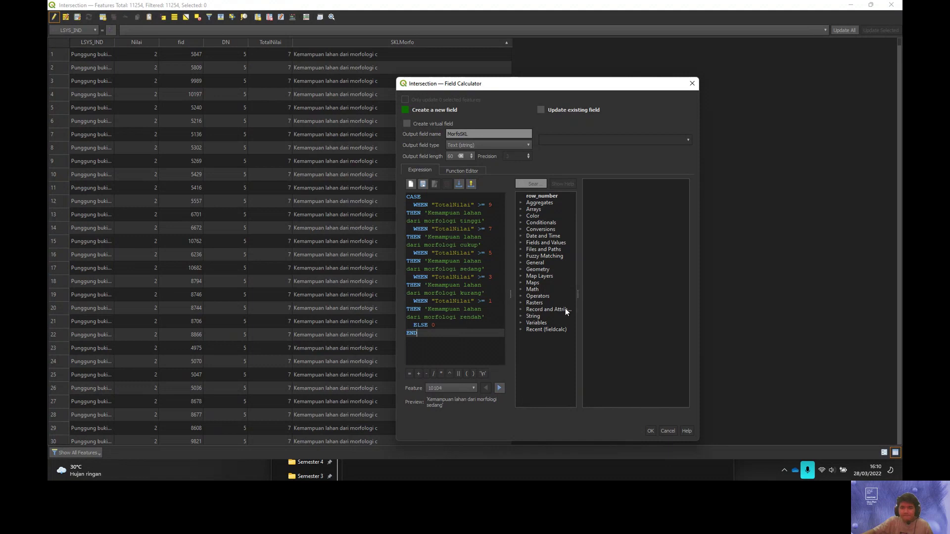
click(651, 429)
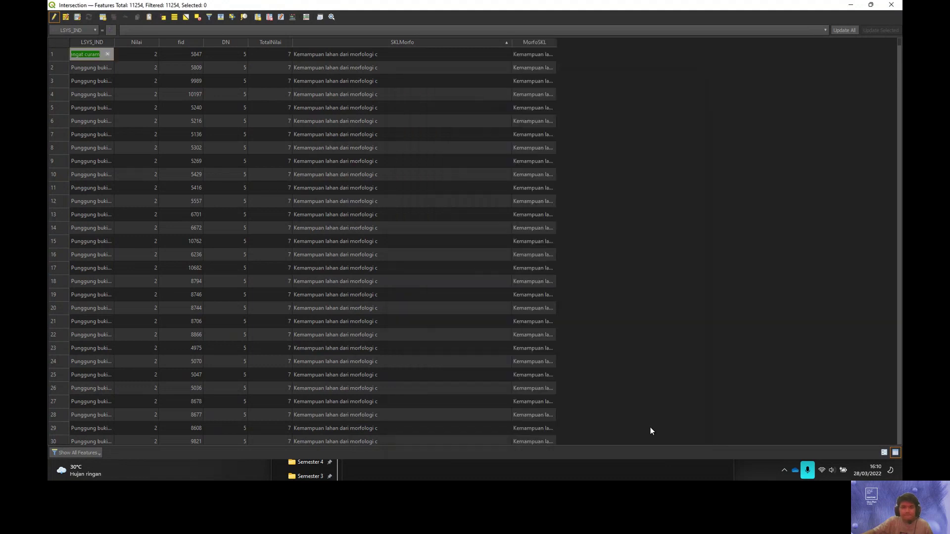
drag(558, 43, 683, 41)
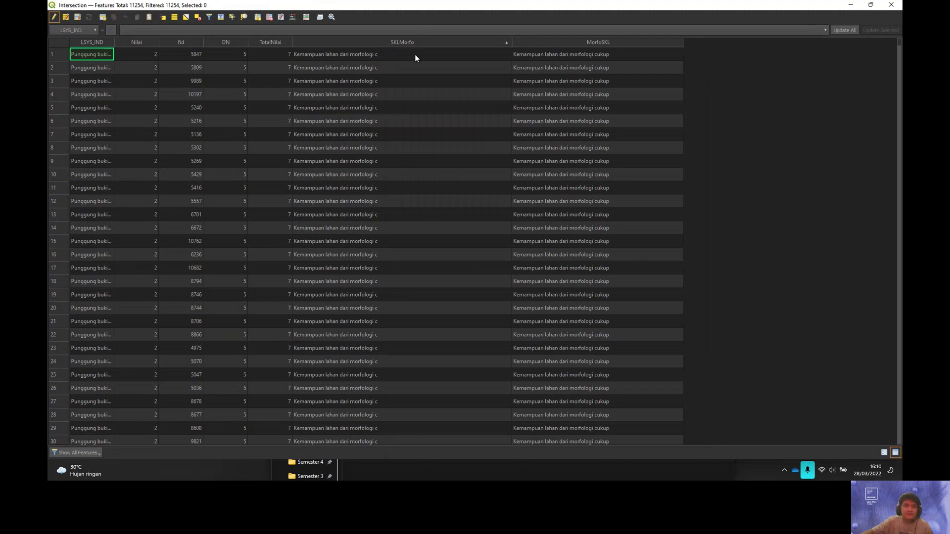
Step: Delete the SKLMorfo field with the truncated class texts from the Intersection layer
click(269, 17)
click(178, 275)
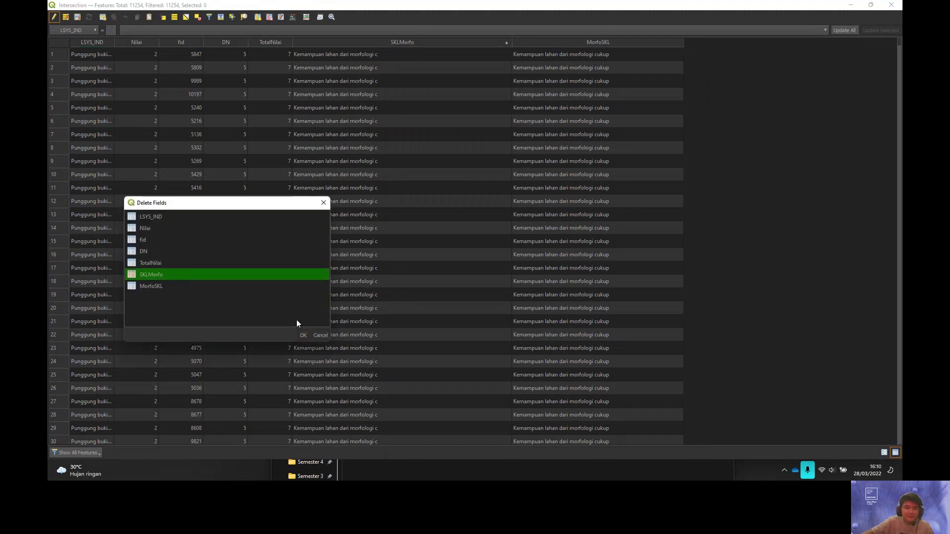
click(304, 336)
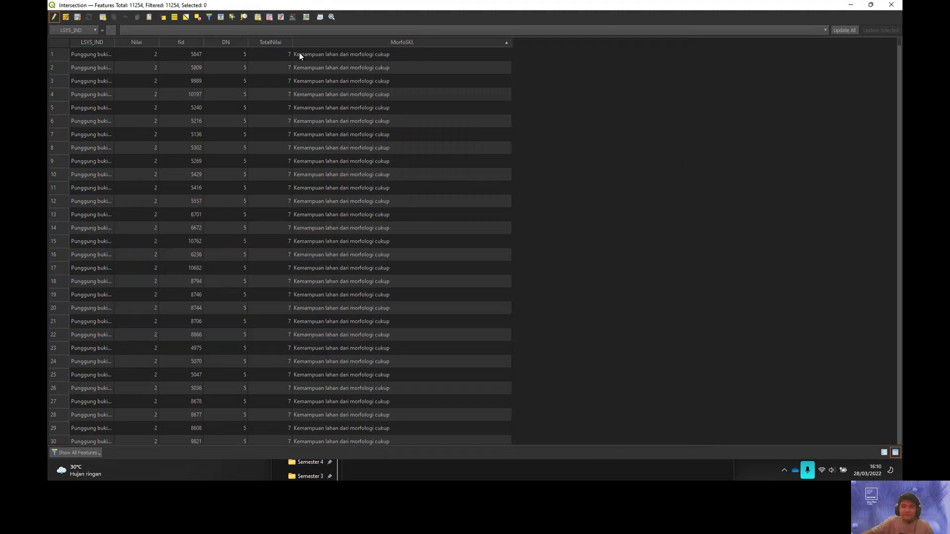
Step: Return to the map window, stop editing the Intersection layer and save its edits
double_click(269, 8)
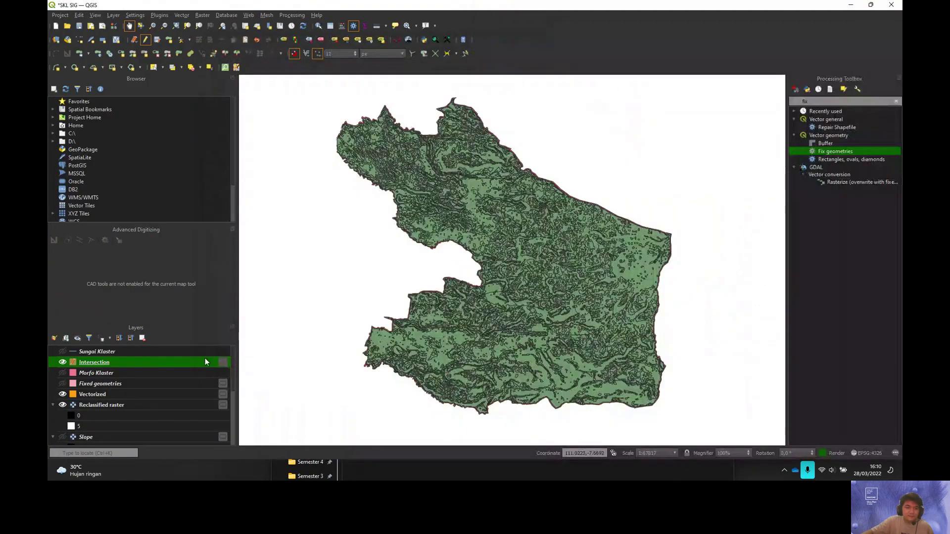
click(145, 39)
click(499, 239)
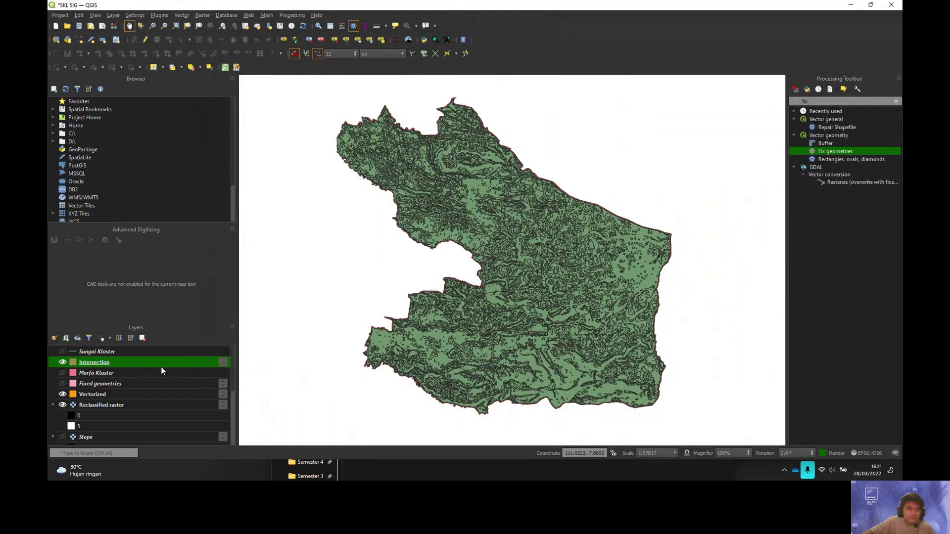
Step: Rename the Intersection layer as SKL Morfologi Fix
right_click(161, 367)
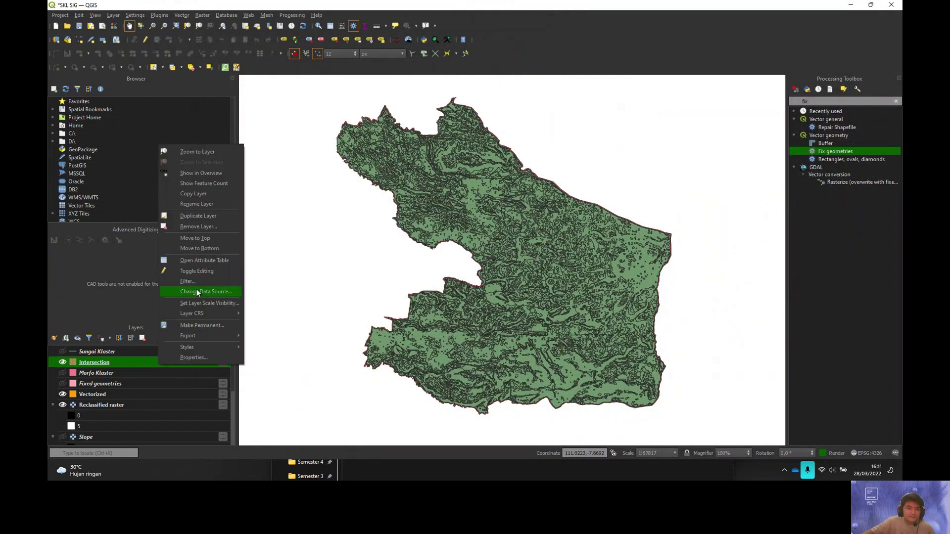
click(198, 204)
text(SKL M)
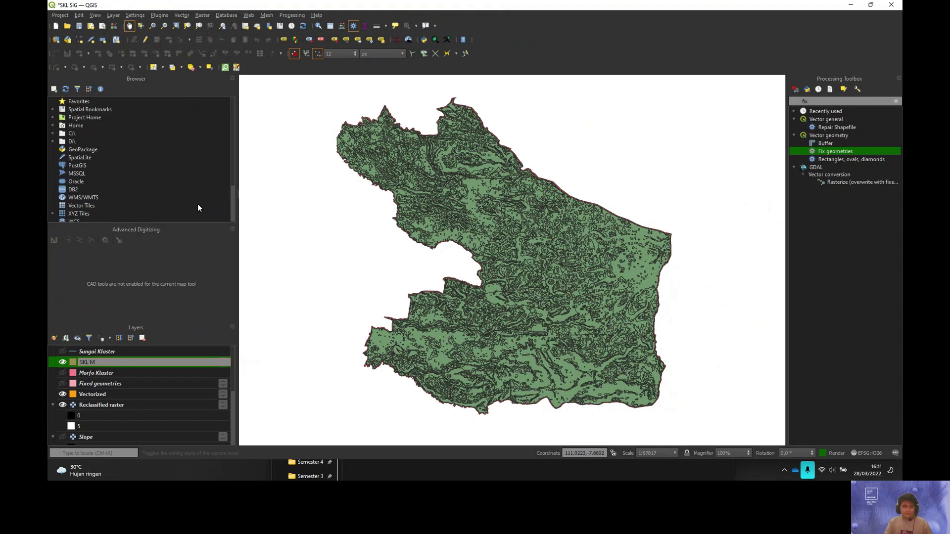
text(orfologi Fix)
key(Return)
Step: Start making SKL Morfologi Fix permanent as an ESRI Shapefile, and create and open a Jadi folder inside SIG for it
right_click(179, 364)
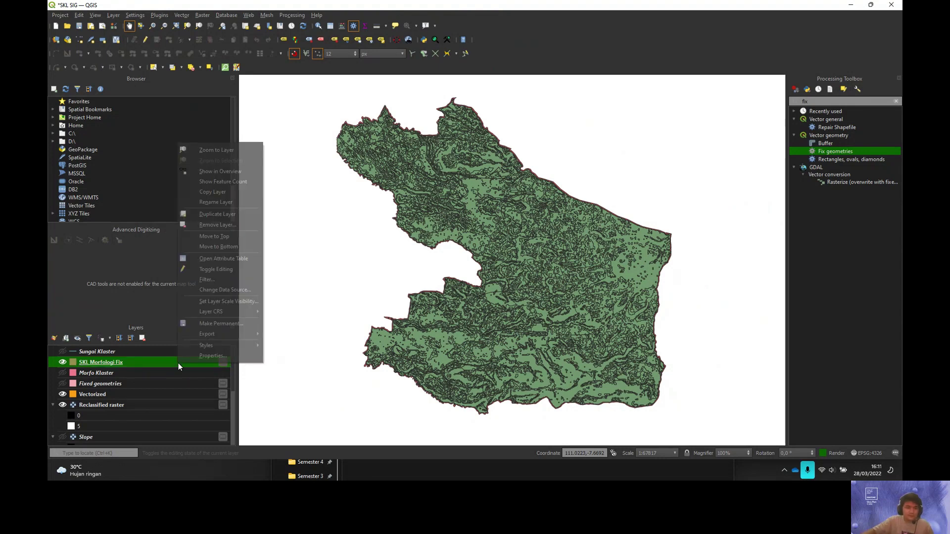
click(221, 363)
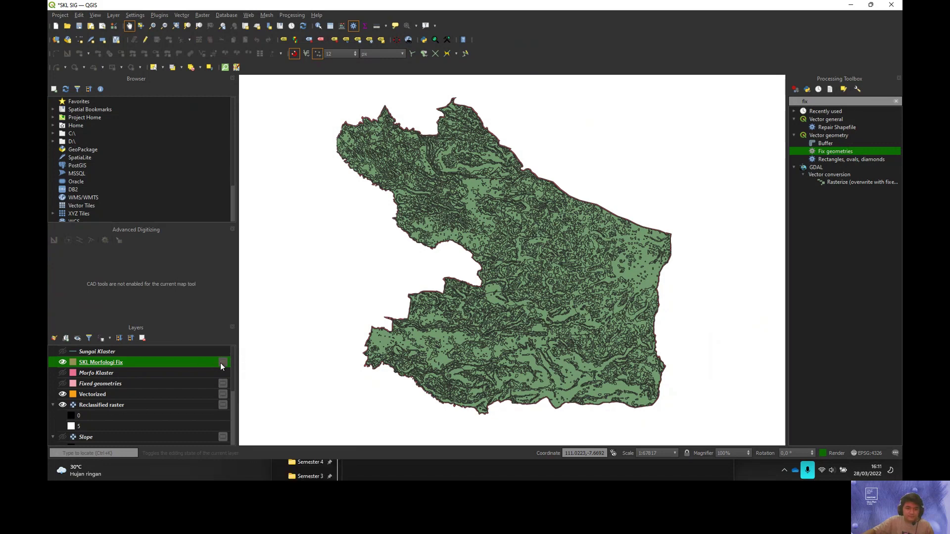
click(592, 110)
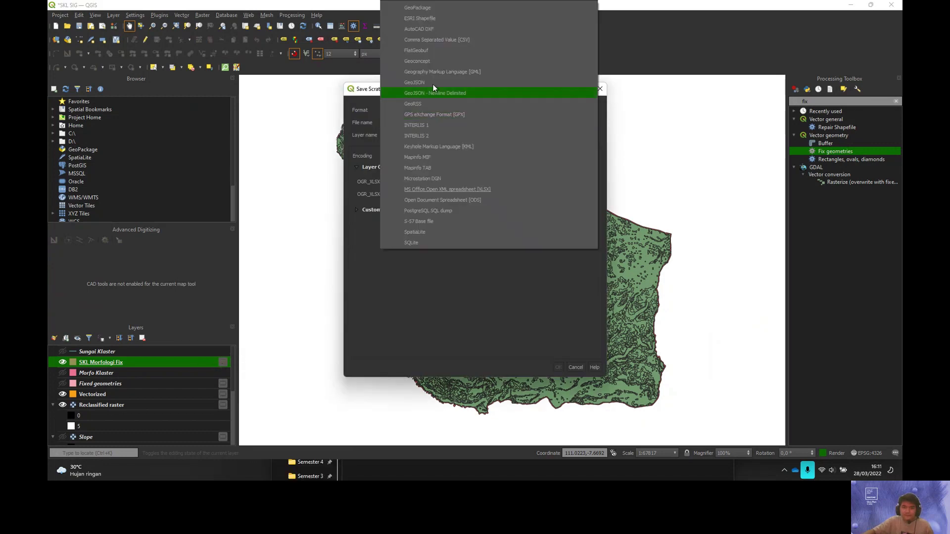
click(421, 18)
click(592, 125)
click(420, 141)
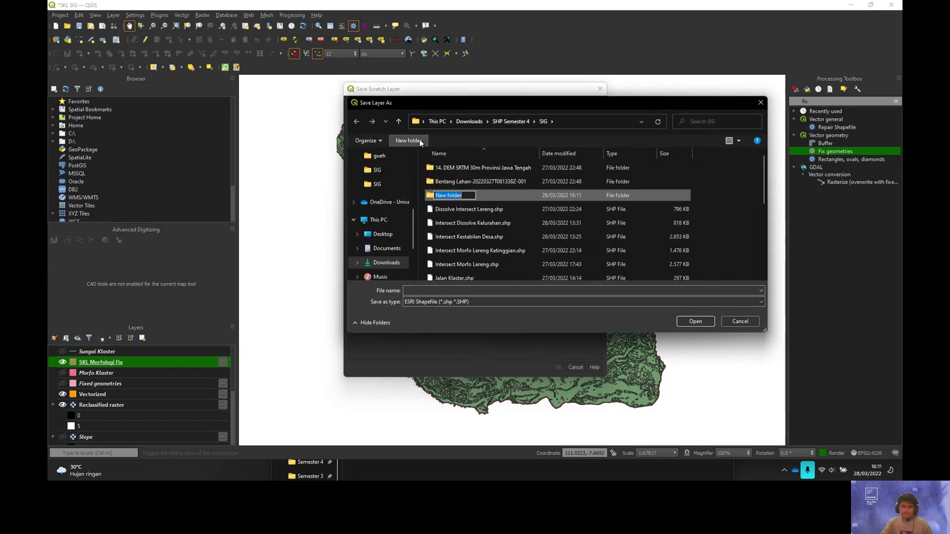
text(Jadi)
key(Return)
key(Return)
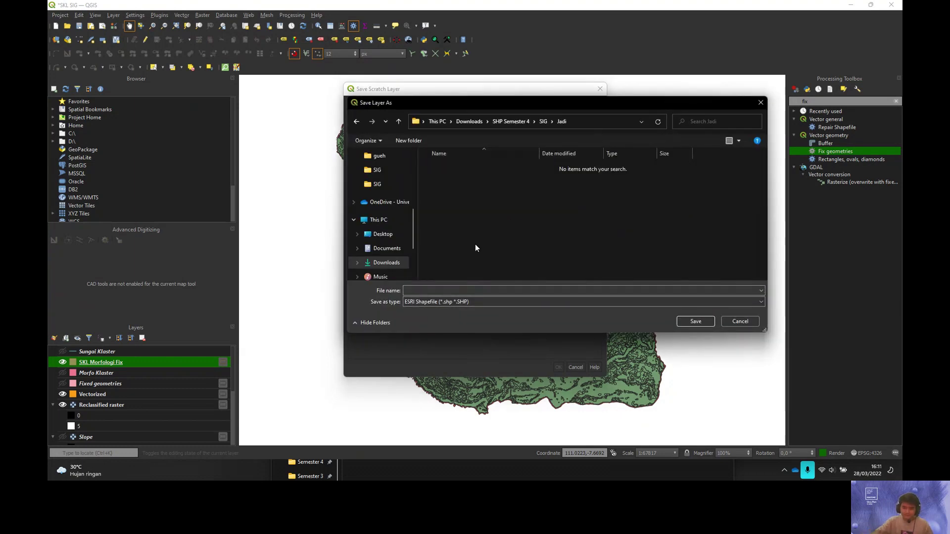
Step: Save the scratch layer in the Jadi folder under the file name SKL_Morfo
click(431, 291)
text(SKL)
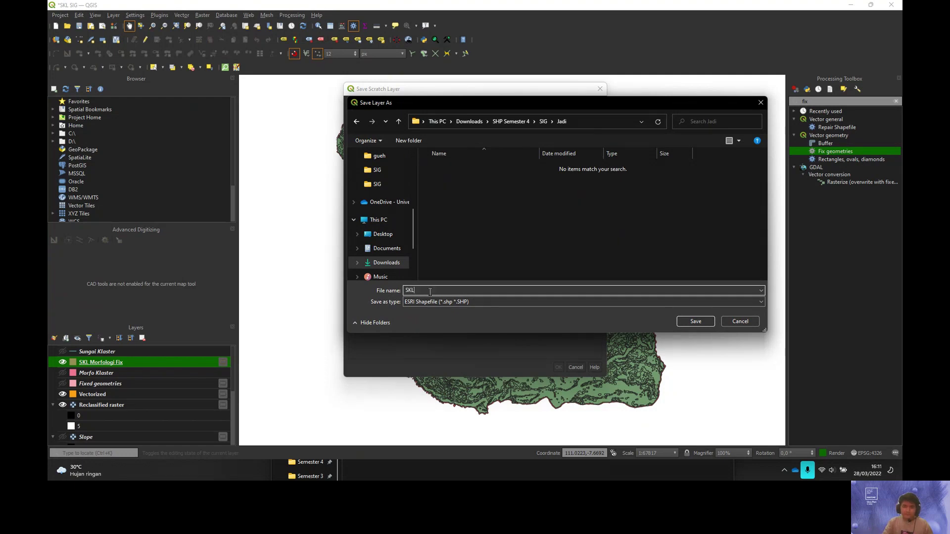
text(_Morfo)
key(Return)
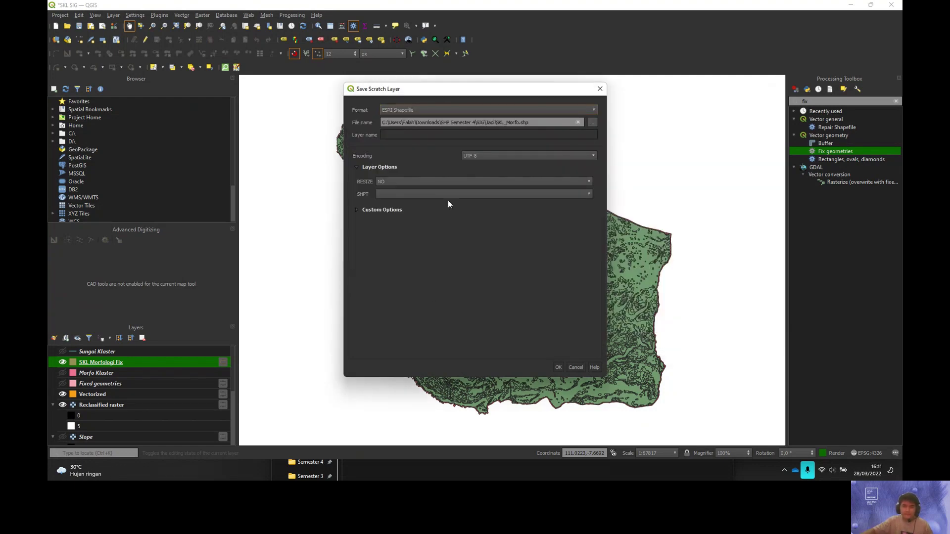
click(557, 370)
Step: Style SKL Morfologi Fix as Categorized by MorfoSKL, classify the values and remove the all-other-values category
right_click(128, 361)
click(137, 352)
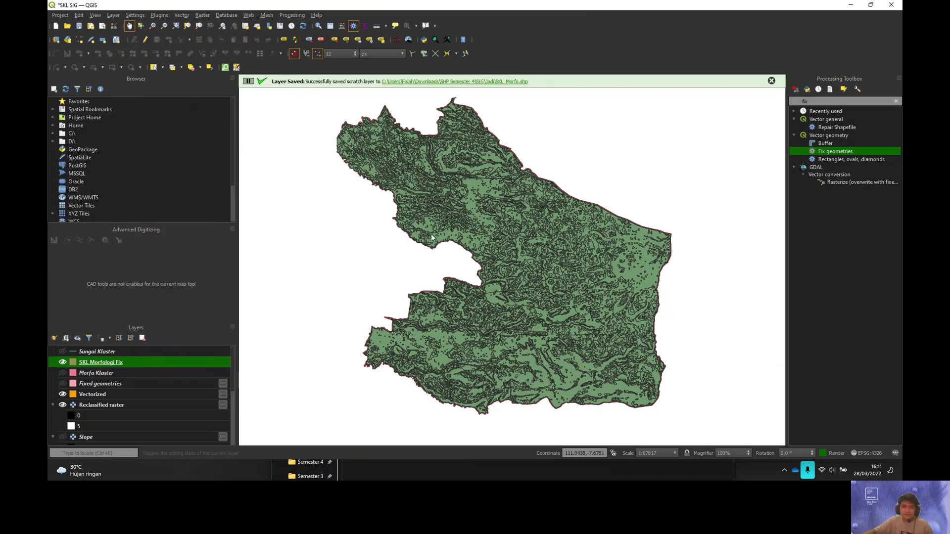
click(427, 103)
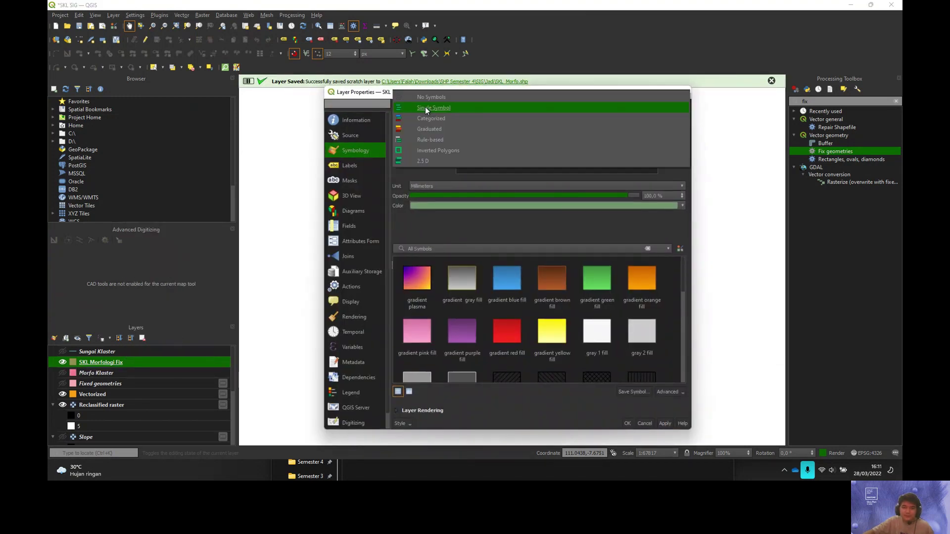
click(422, 119)
click(601, 119)
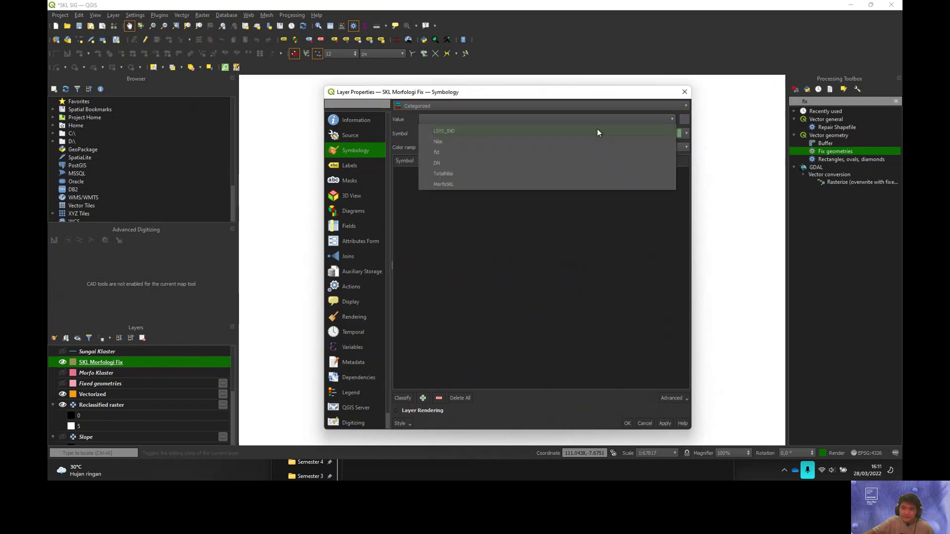
click(476, 184)
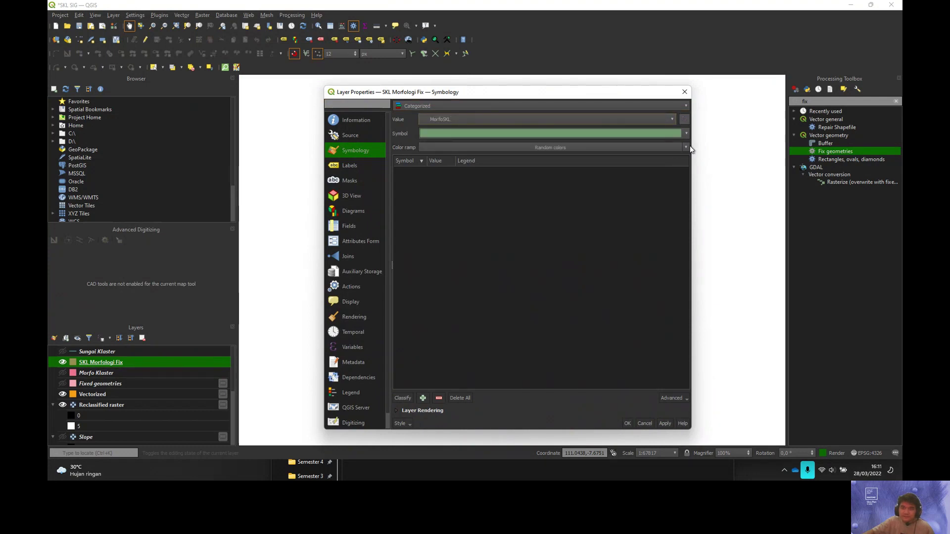
click(402, 397)
click(456, 218)
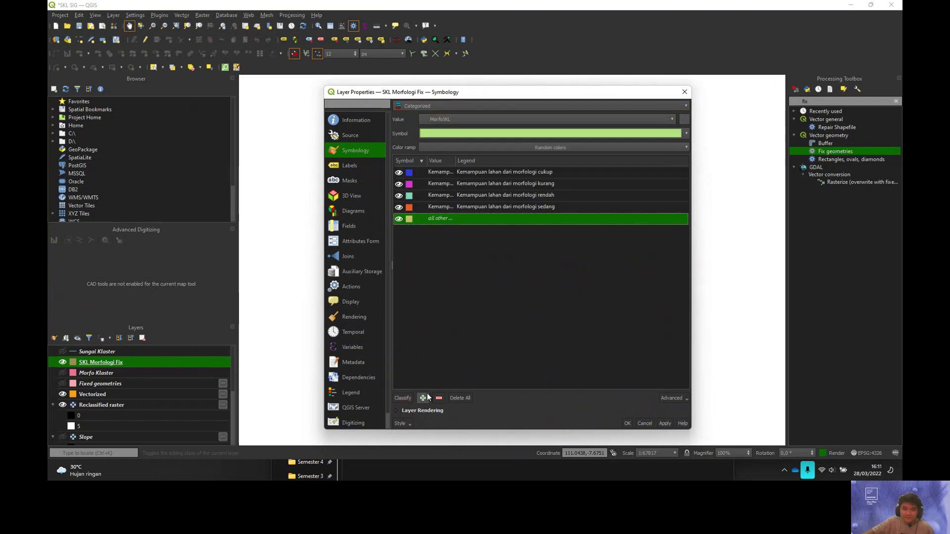
click(439, 398)
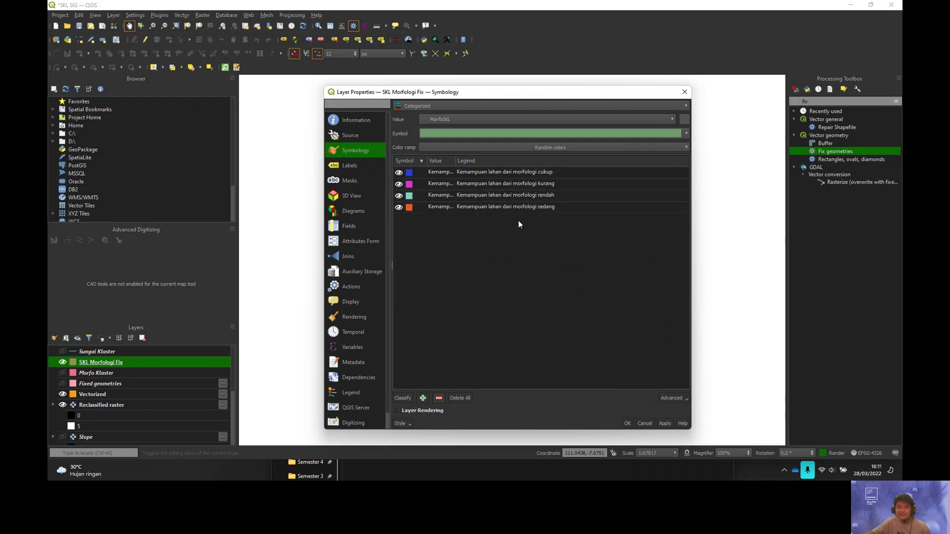
Step: Order the morphology categories rendah, kurang, sedang, cukup and apply the Spectral color ramp to them
mouse_move(511, 197)
mouse_down()
mouse_move(507, 170)
mouse_move(506, 180)
mouse_up()
drag(528, 212, 518, 199)
click(685, 147)
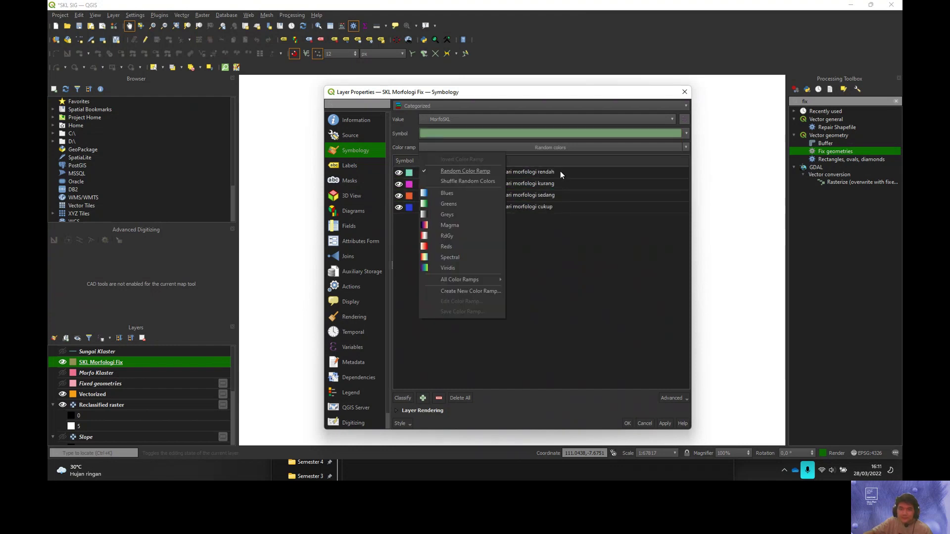
click(450, 256)
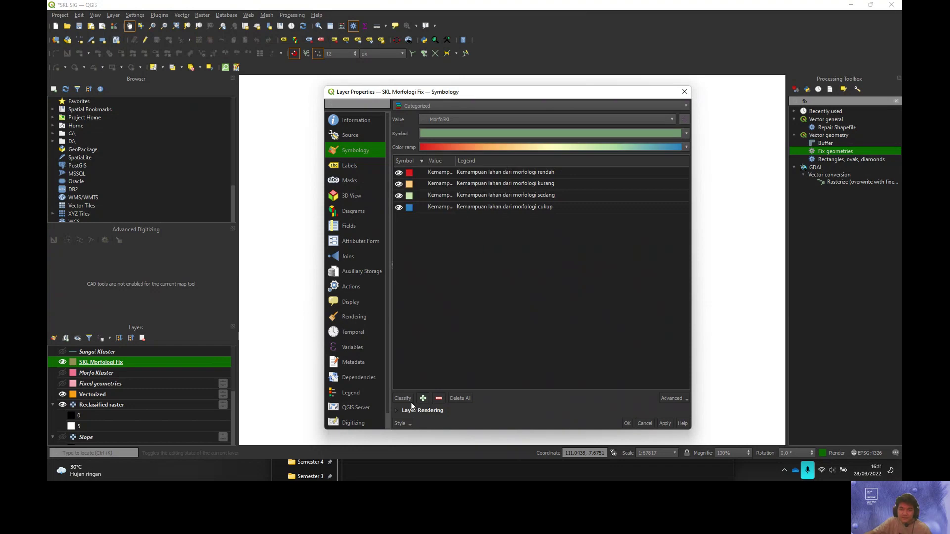
click(664, 424)
drag(458, 97, 367, 110)
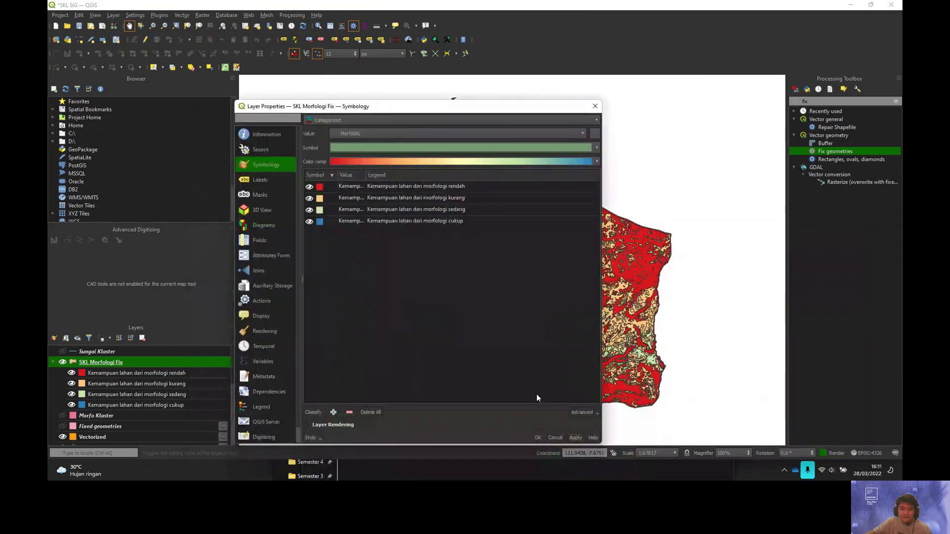
click(537, 438)
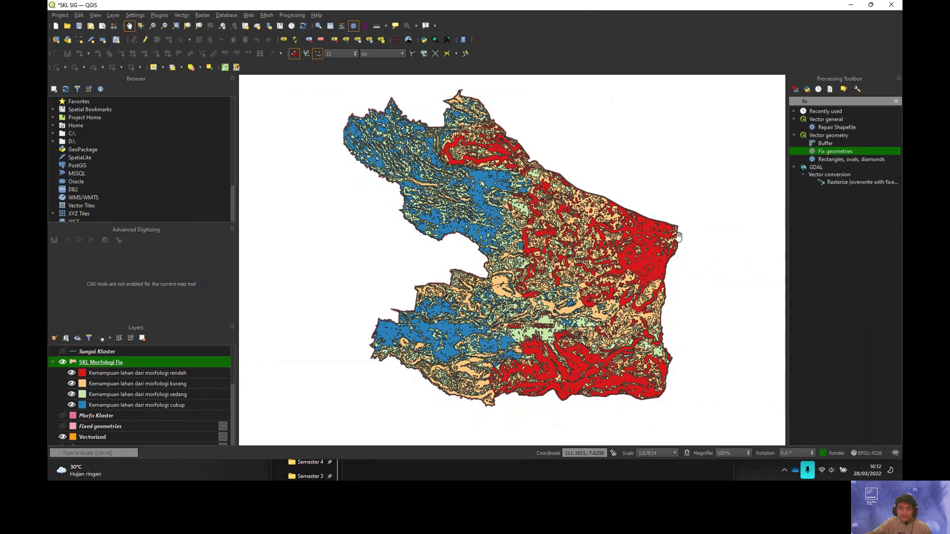
Step: Add the Google Satellite XYZ basemap and place it directly beneath the SKL Morfologi Fix layer
drag(682, 225, 666, 226)
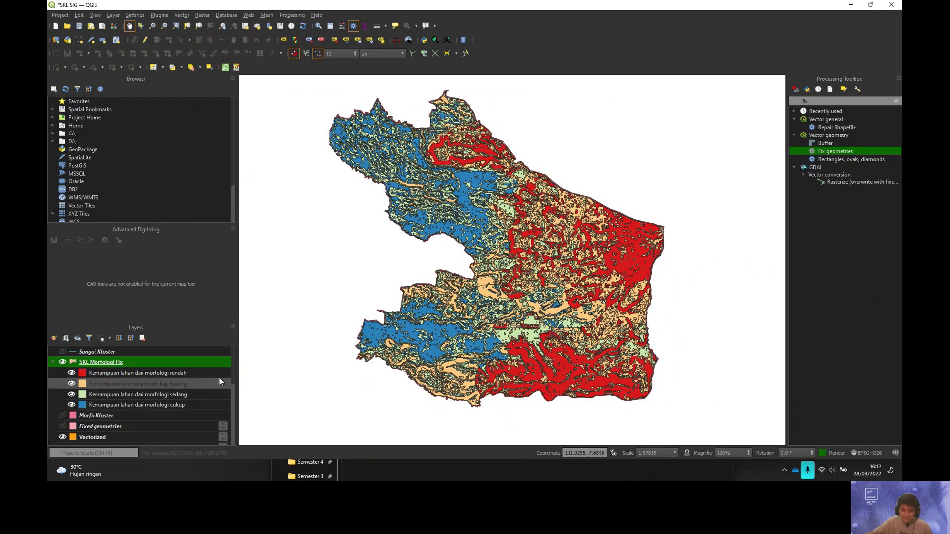
key(ctrl+l)
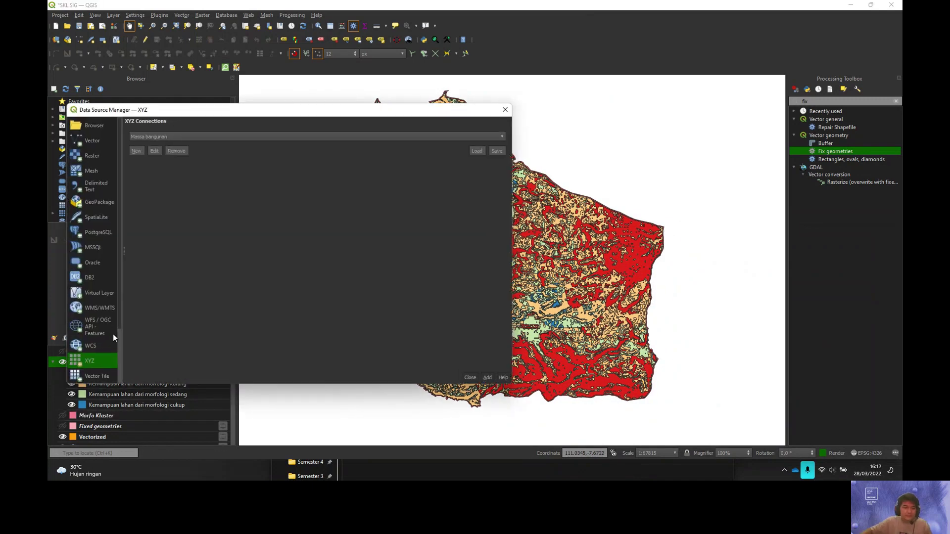
click(287, 137)
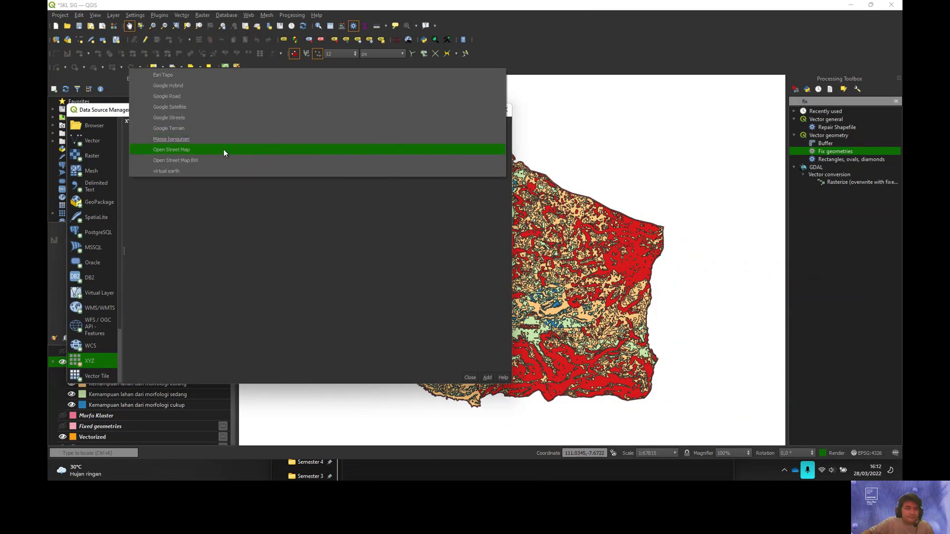
click(191, 107)
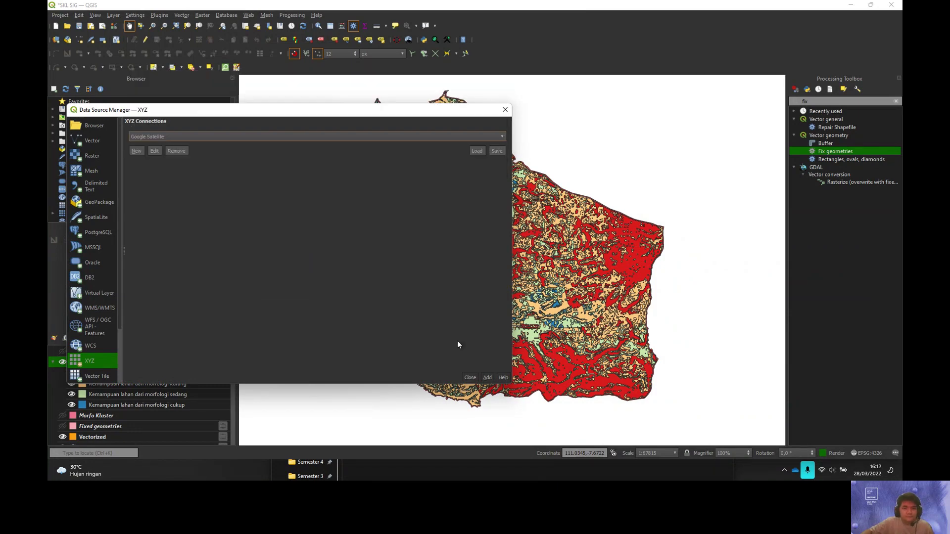
click(487, 378)
click(470, 377)
drag(112, 378, 104, 358)
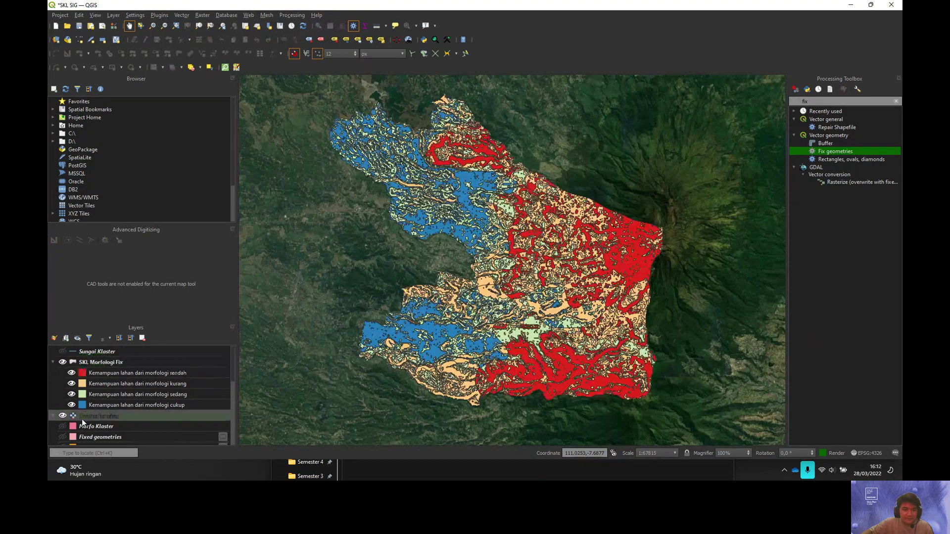
Step: Compare the SKL Morfologi Fix classes with the satellite imagery around the mountain and the northwestern area
click(71, 372)
click(71, 372)
drag(654, 236, 633, 238)
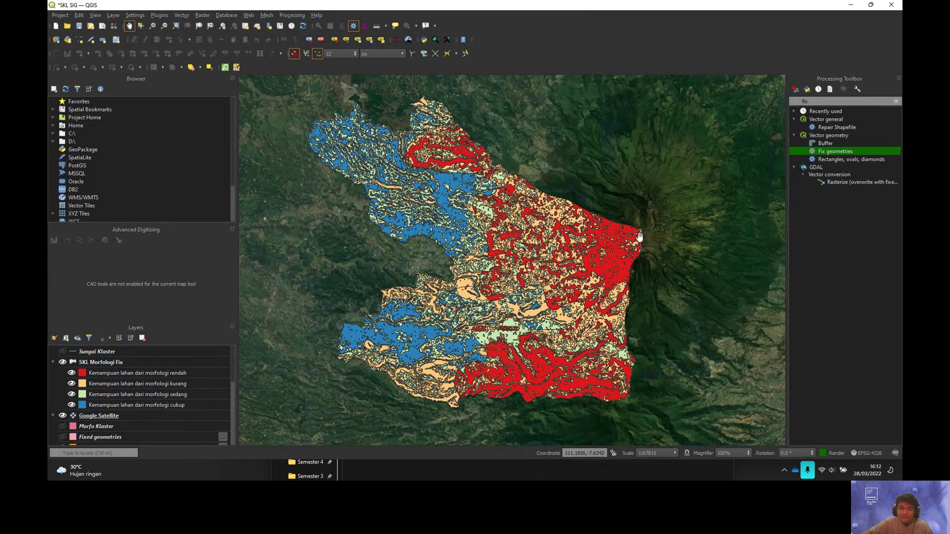
drag(378, 263, 435, 286)
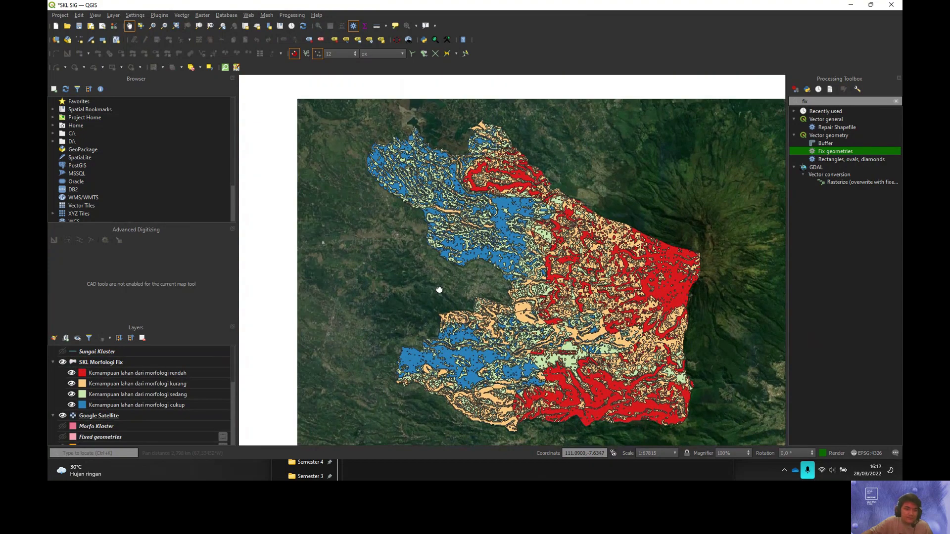
scroll(367, 171, up, 2)
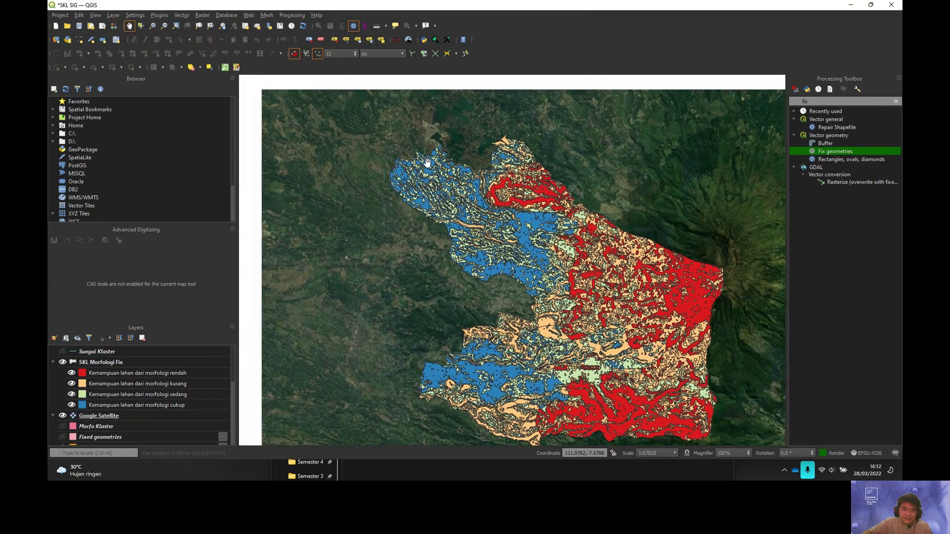
scroll(365, 178, down, 3)
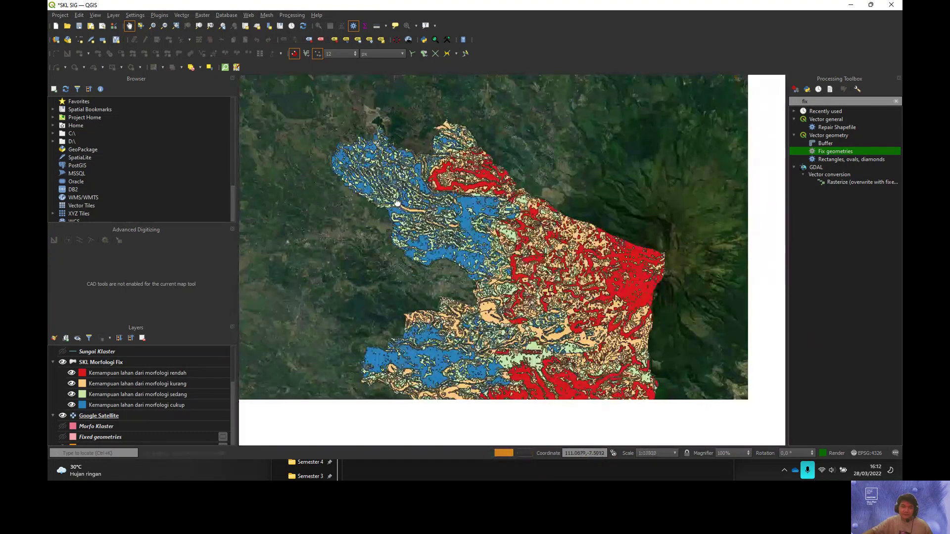
click(71, 395)
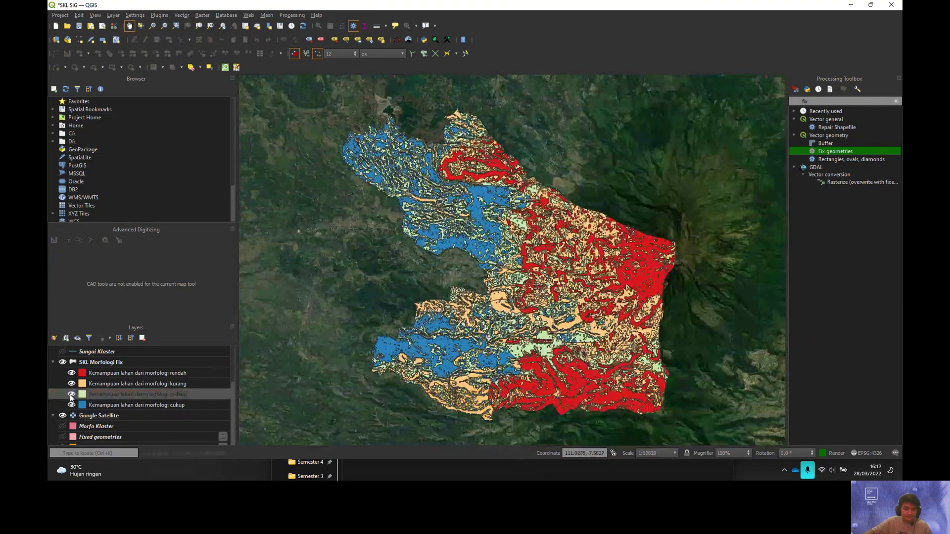
Step: Hide the Google Satellite basemap and show the Inset group with the surrounding administrative areas
click(62, 417)
scroll(97, 405, down, 3)
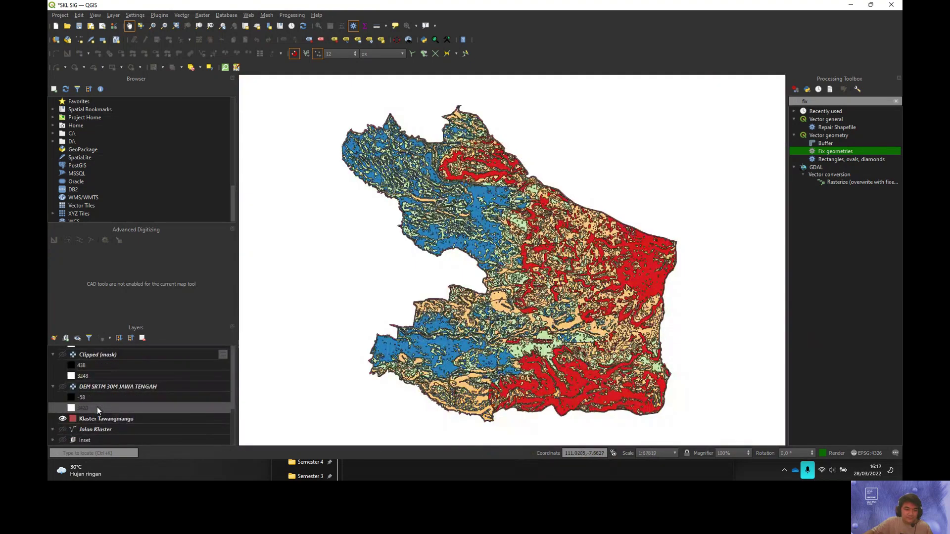
click(63, 440)
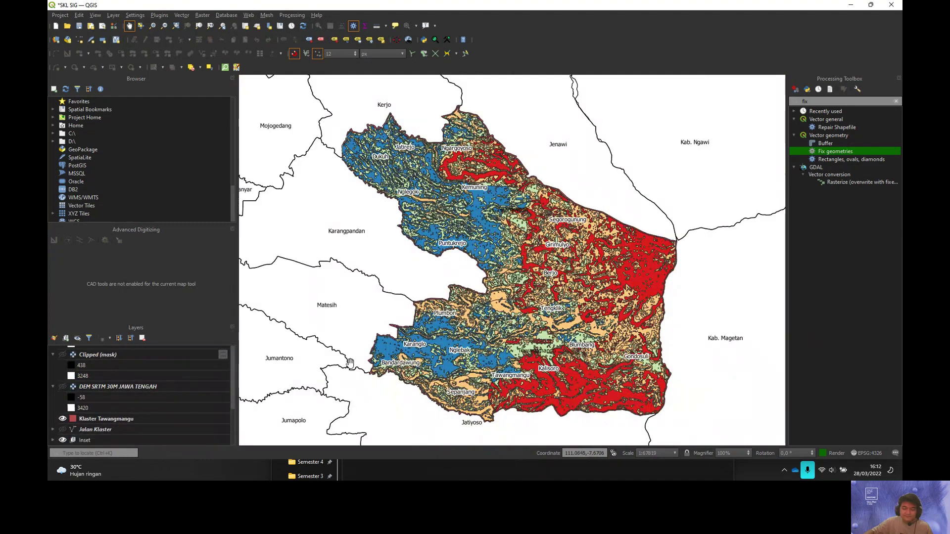
drag(350, 360, 362, 359)
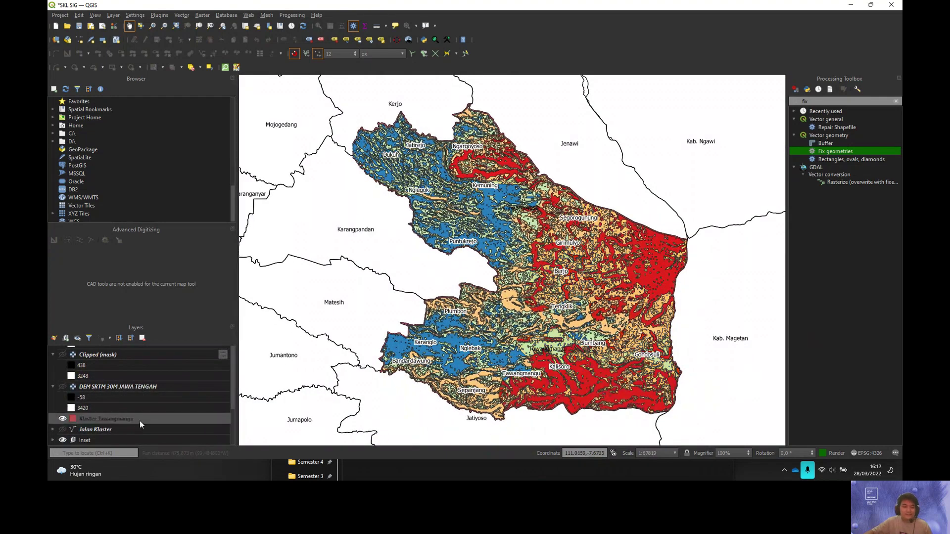
drag(385, 391, 376, 388)
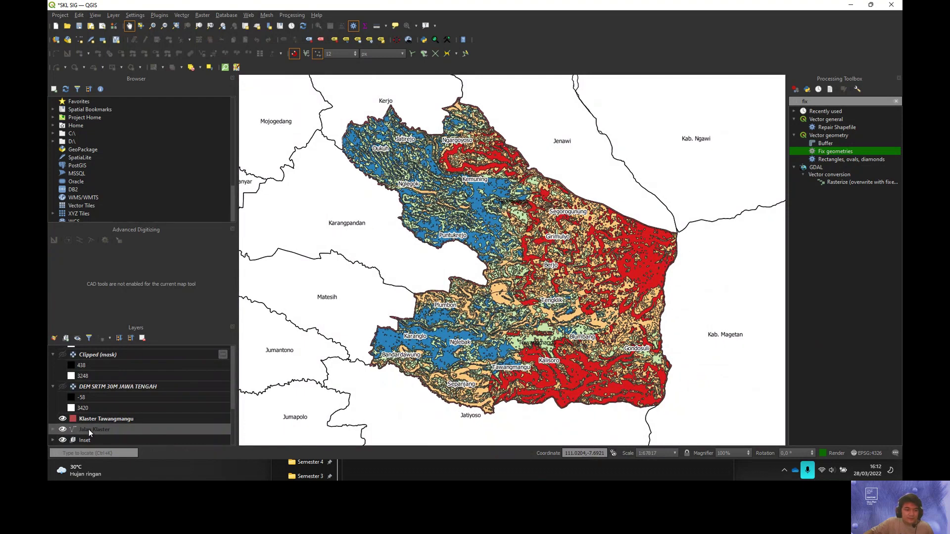
Step: Show the Jalan Klaster and Sungai Klaster layers and move Jalan Klaster directly above SKL Morfologi Fix
click(62, 429)
scroll(89, 421, up, 5)
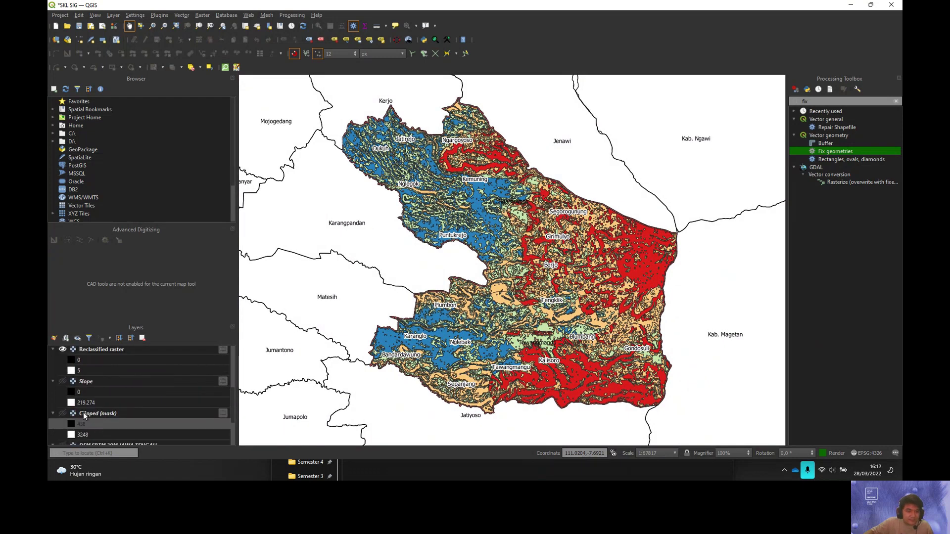
scroll(80, 418, down, 2)
scroll(79, 417, up, 5)
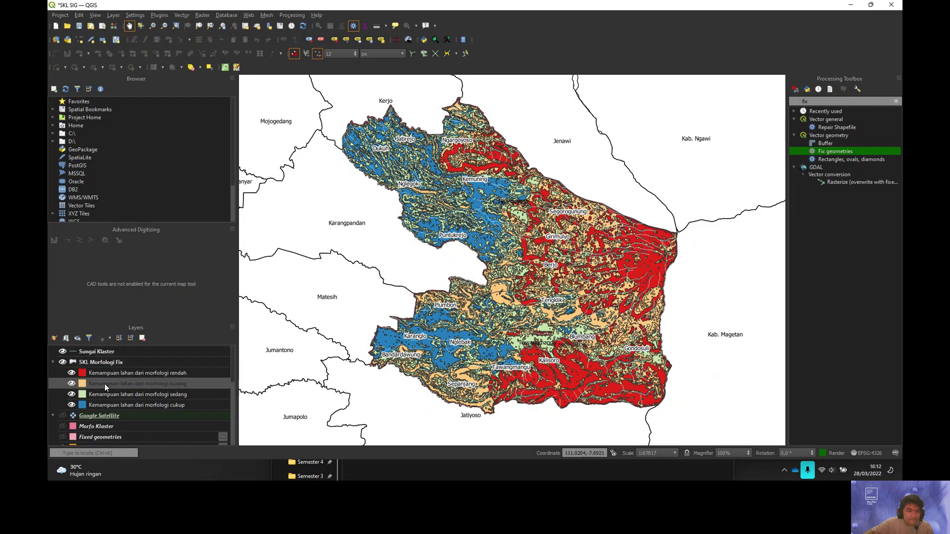
scroll(140, 414, down, 5)
scroll(137, 417, down, 4)
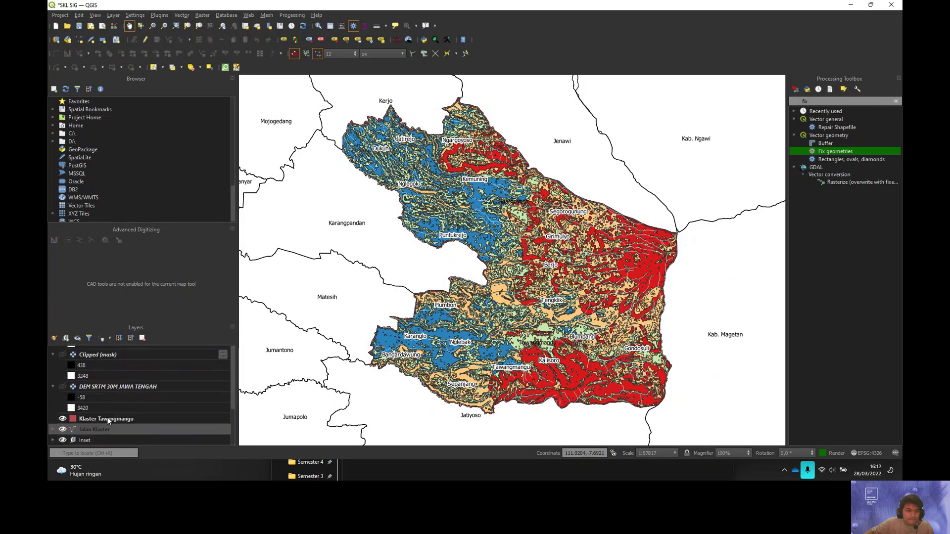
drag(114, 429, 110, 350)
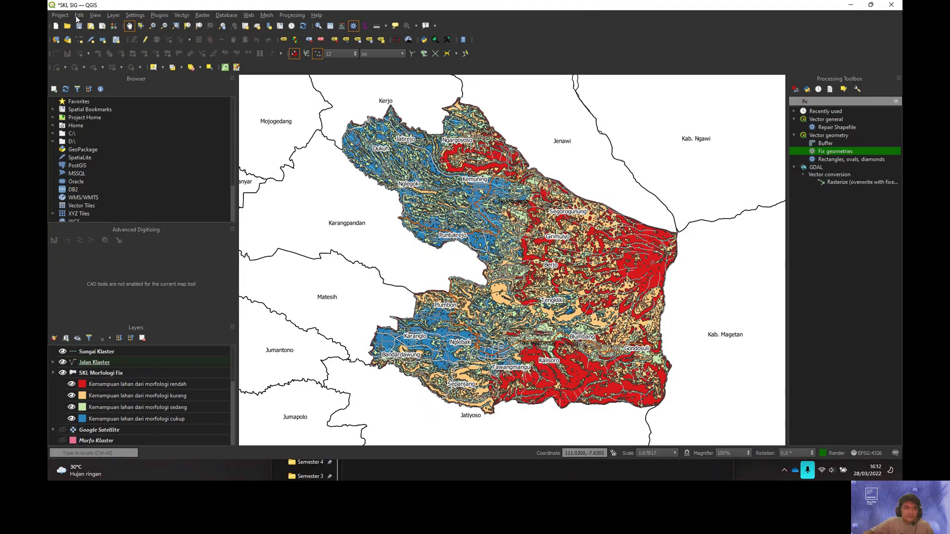
Step: Open the existing SIG print layout
click(59, 15)
mouse_move(102, 202)
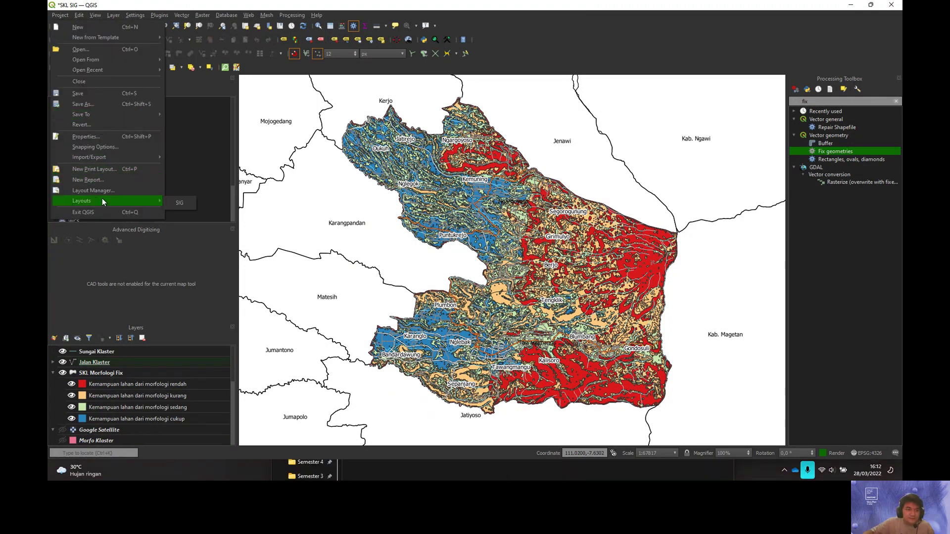
click(179, 203)
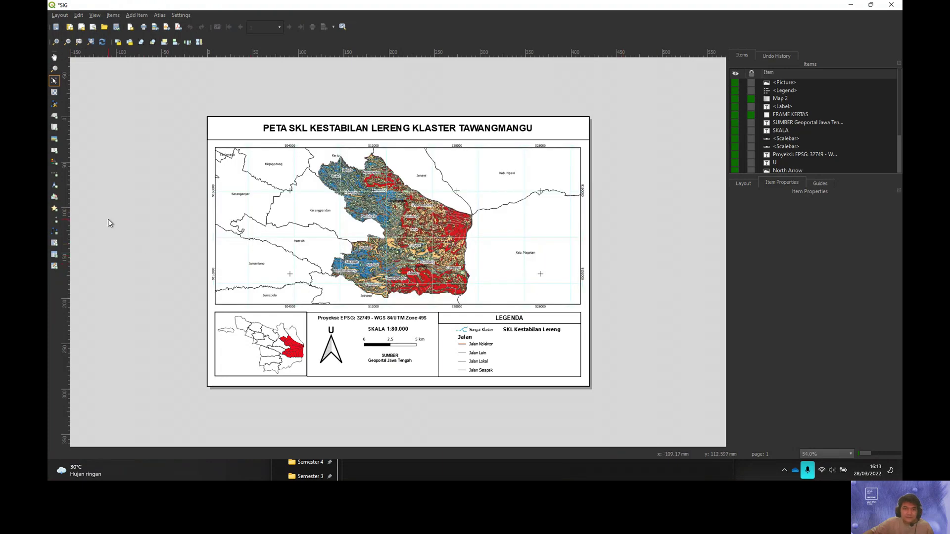
Step: Change the layout's map title to PETA SKL MORFOLOGI KLASTER TAWANGMANGU
click(310, 129)
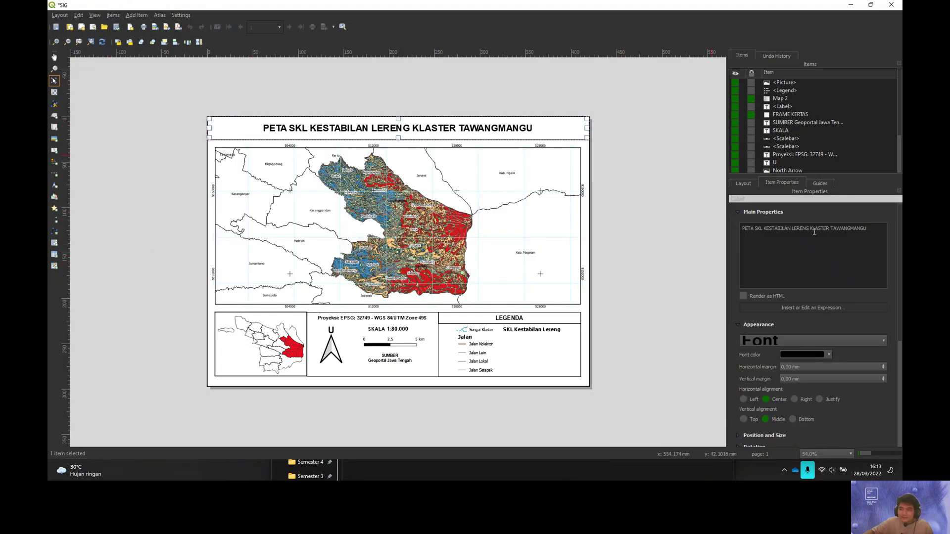
drag(810, 229, 772, 232)
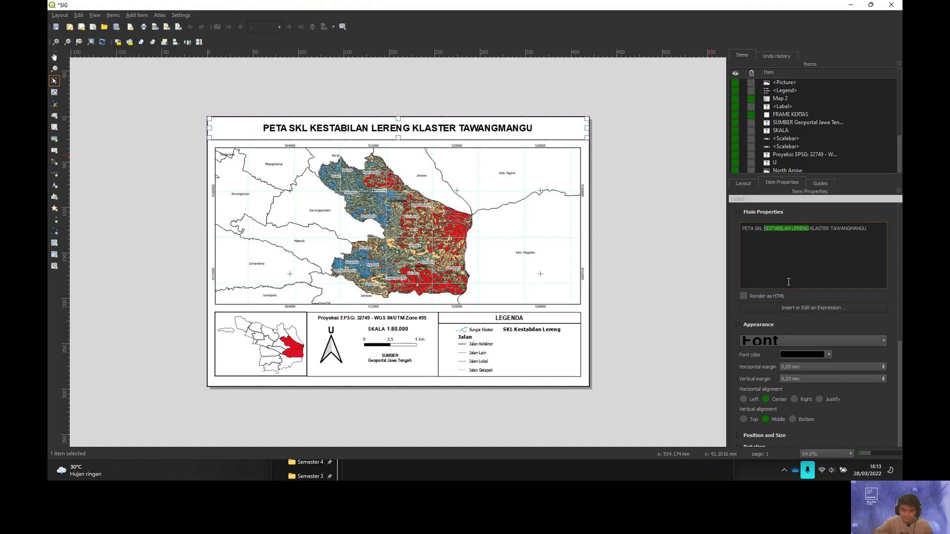
text(M)
text(orfo)
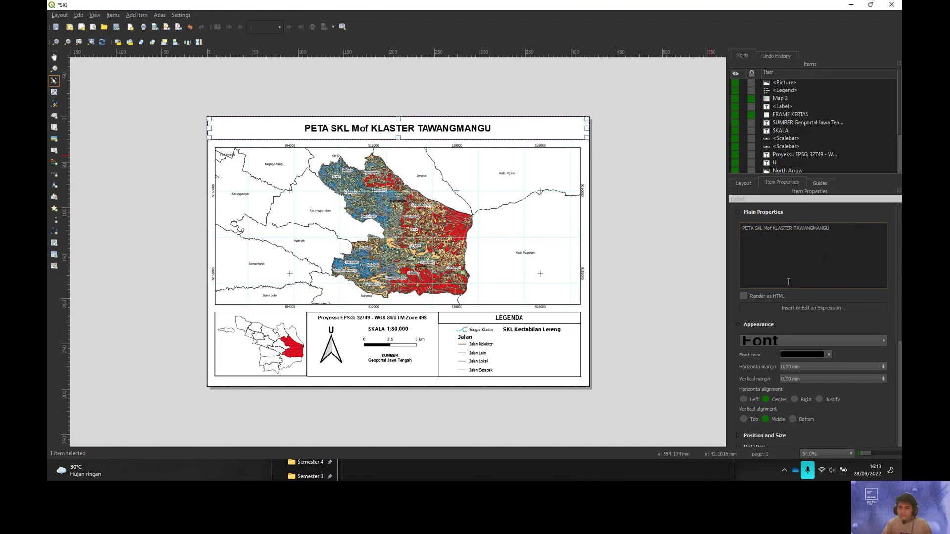
key(BackSpace)
key(BackSpace)
key(BackSpace)
key(BackSpace)
text(ORFOLOGI)
scroll(789, 282, down, 2)
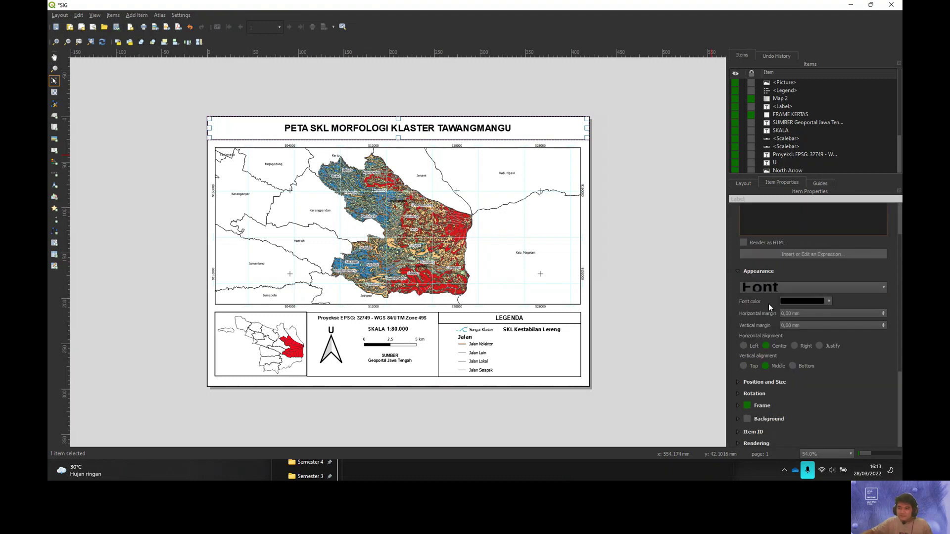
Step: Replace the SKL Kestabilan Lereng entry in the layout legend with the SKL Morfologi Fix layer
click(536, 341)
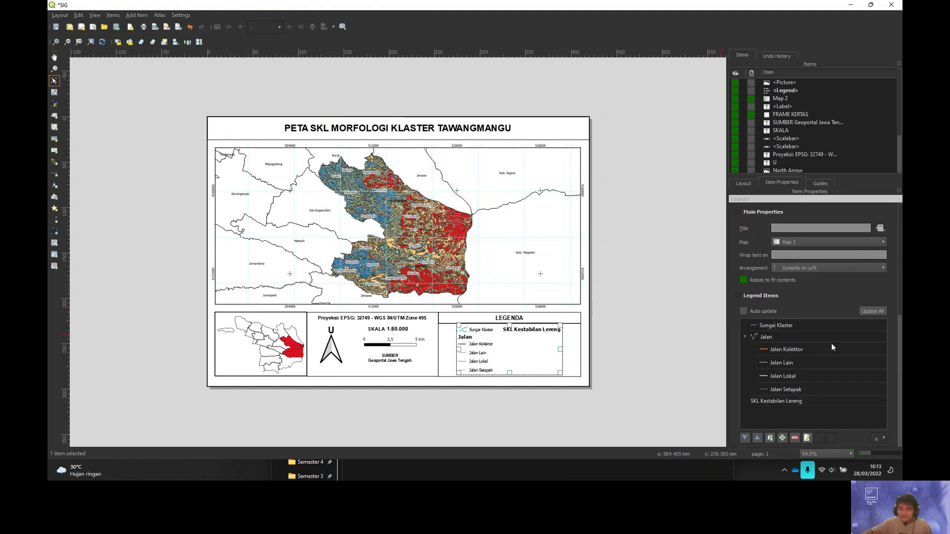
scroll(811, 343, down, 3)
click(781, 321)
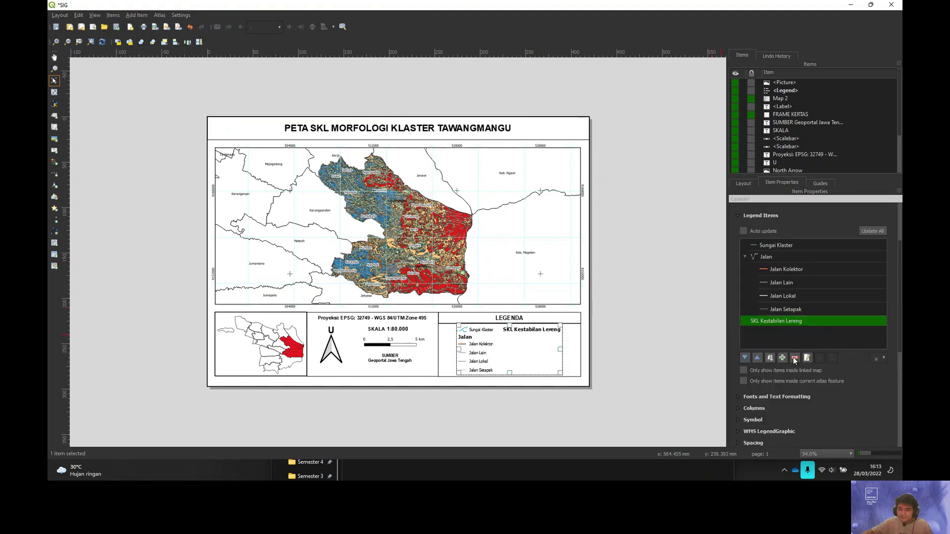
click(795, 357)
click(782, 358)
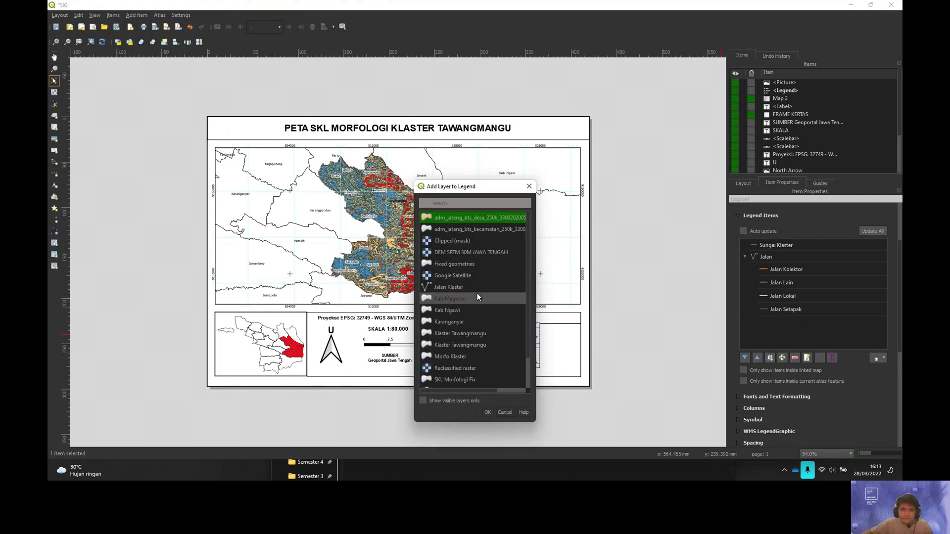
scroll(482, 350, down, 1)
click(463, 345)
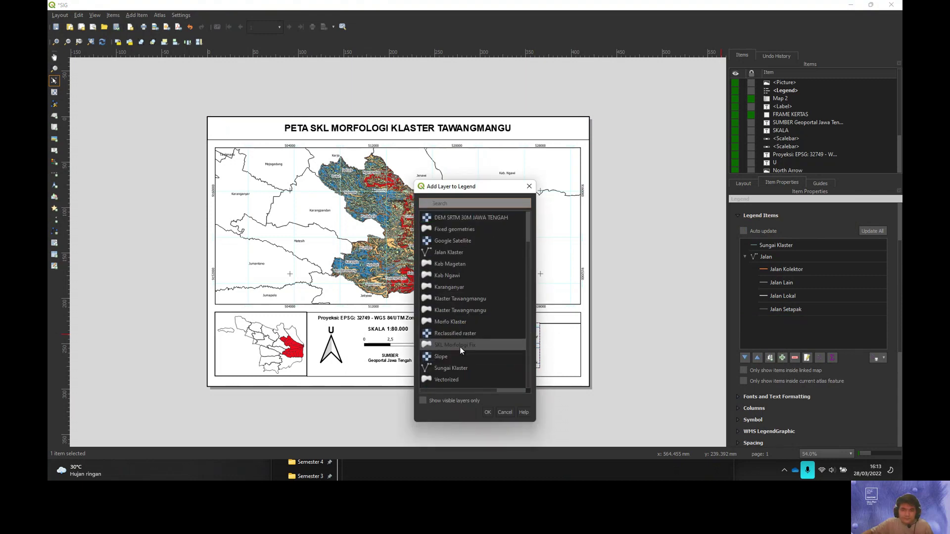
click(490, 414)
Step: Rename the SKL Morfologi Fix legend heading as SKL Morfologi
double_click(801, 325)
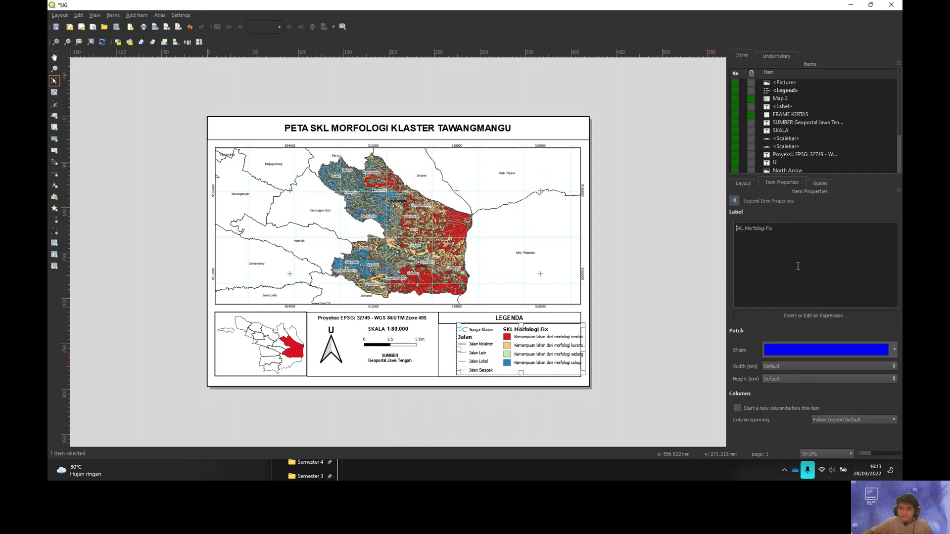
key(BackSpace)
click(735, 201)
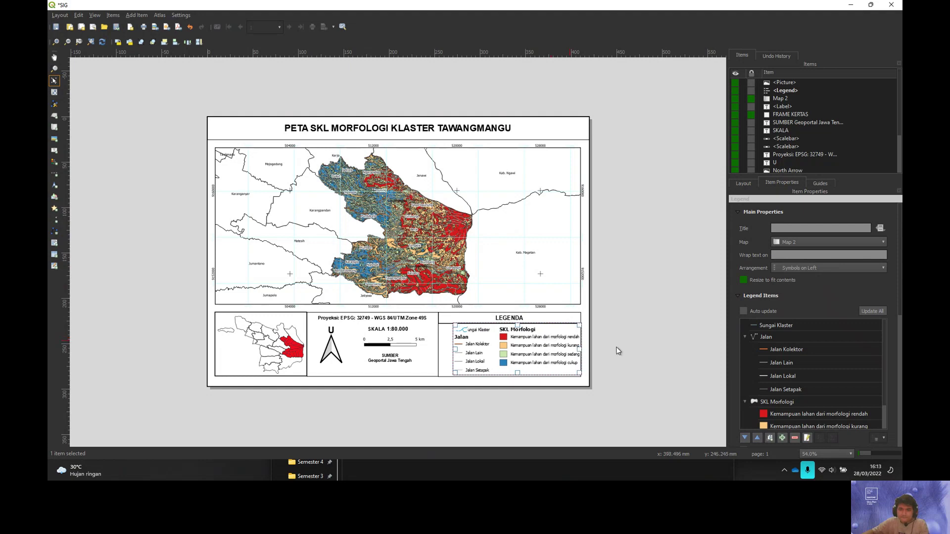
Step: Align the river symbol picture with the Sungai Klaster entry in the legend
click(660, 357)
click(464, 333)
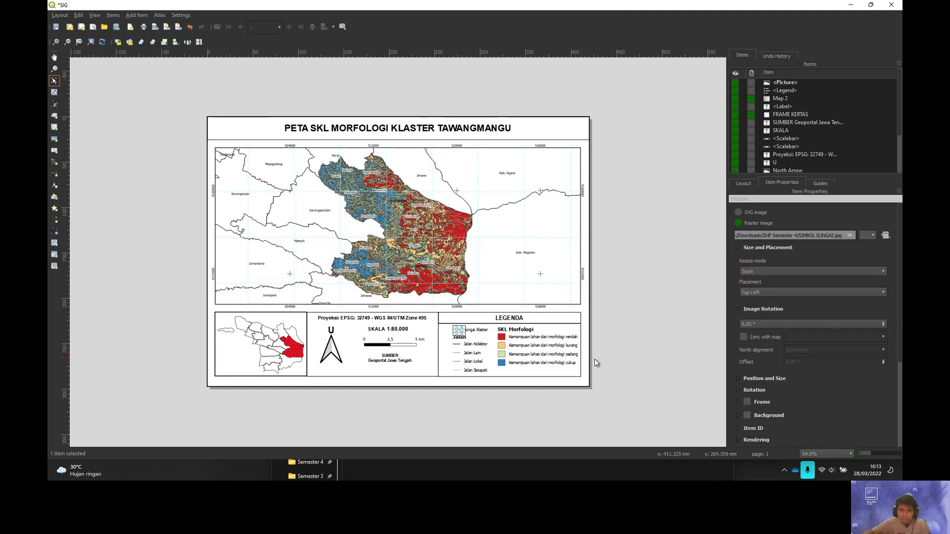
click(619, 364)
scroll(576, 378, up, 1)
click(409, 285)
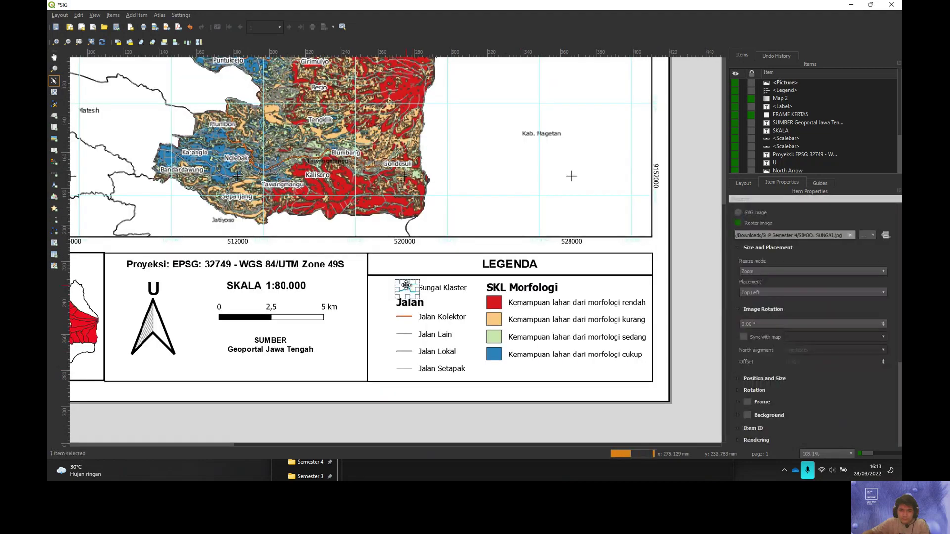
click(697, 316)
scroll(423, 269, down, 1)
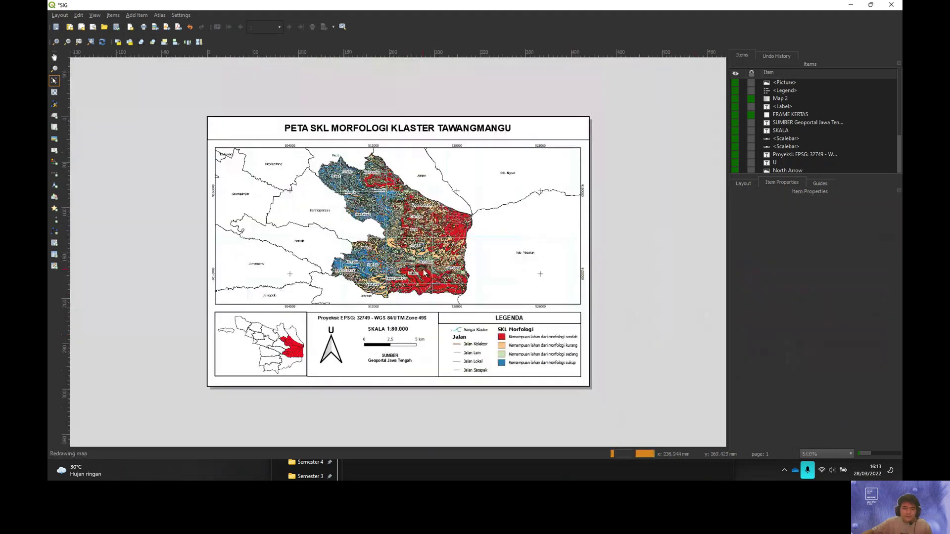
Step: Export the layout as a PNG image named MORFOLOGI SKL in the SIG folder, accepting the export options
click(60, 14)
click(103, 148)
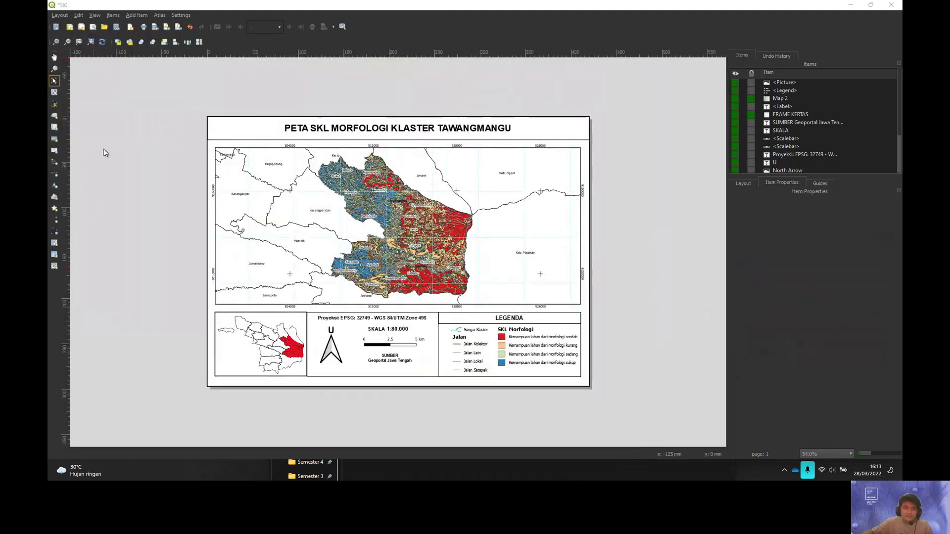
text(MORFOLOGI S)
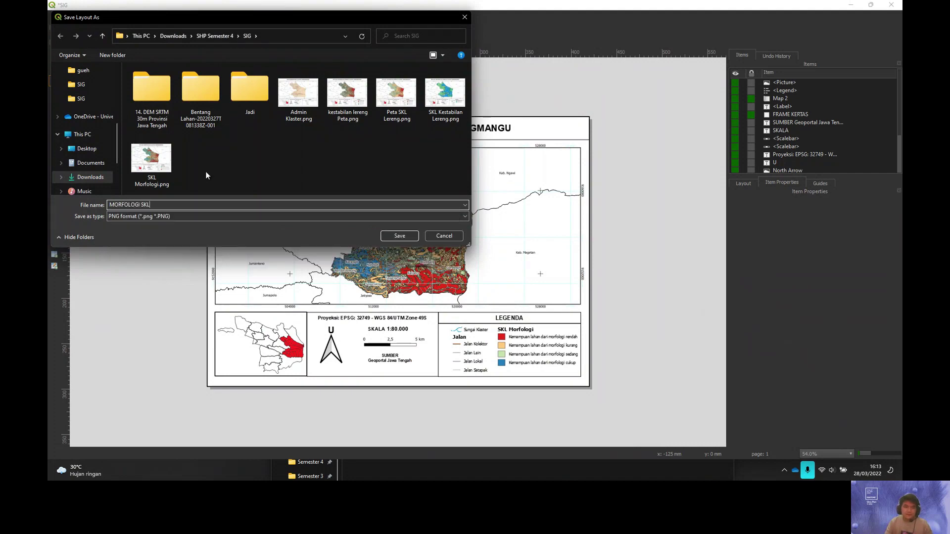
text(KL)
key(Return)
key(Return)
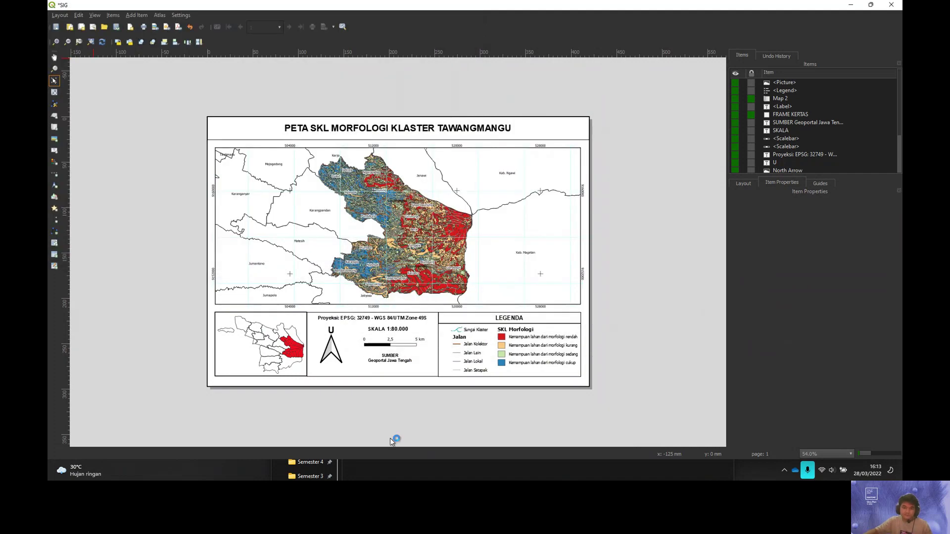
Step: Open the exported MORFOLOGI SKL.png from its folder, inspect the map and legend up close, and close the image and folder
click(373, 468)
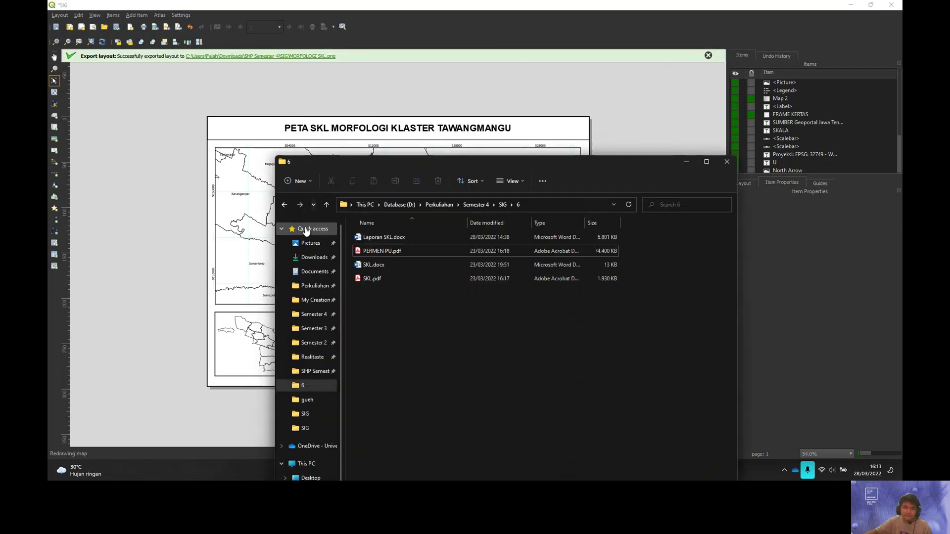
click(305, 229)
click(292, 56)
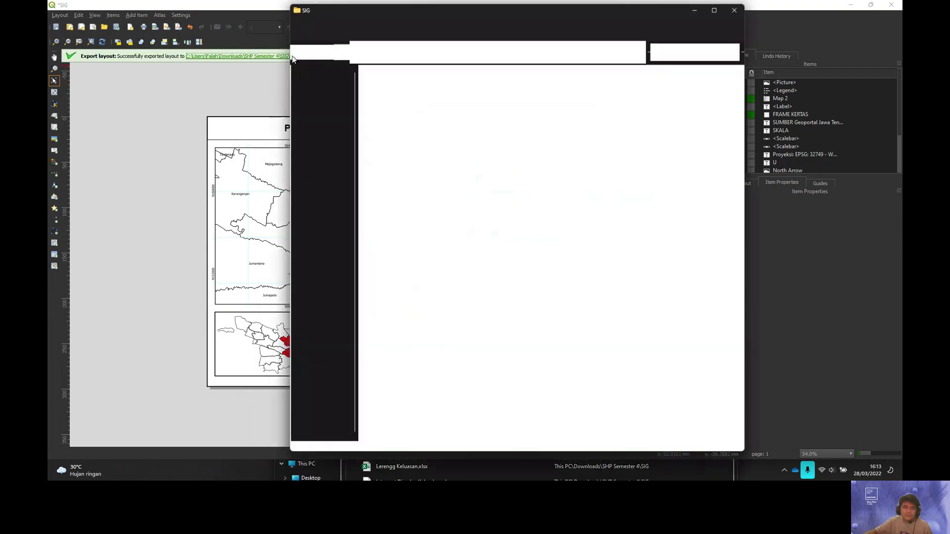
key(Return)
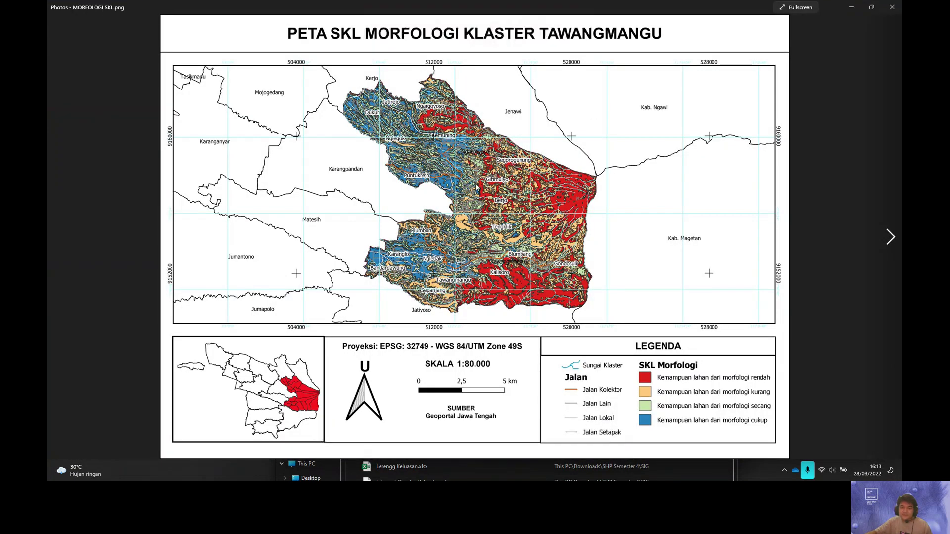
scroll(547, 297, up, 2)
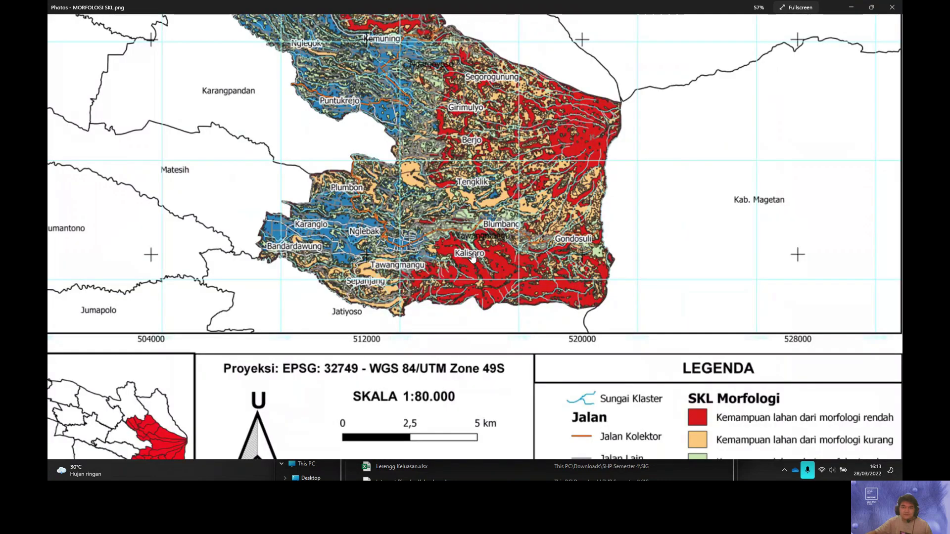
scroll(428, 275, down, 2)
key(alt+F4)
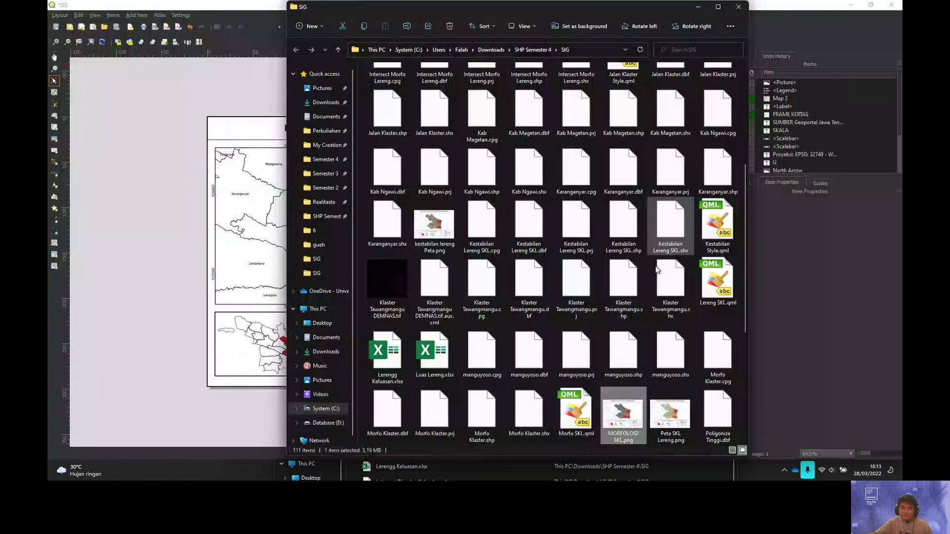
key(alt+F4)
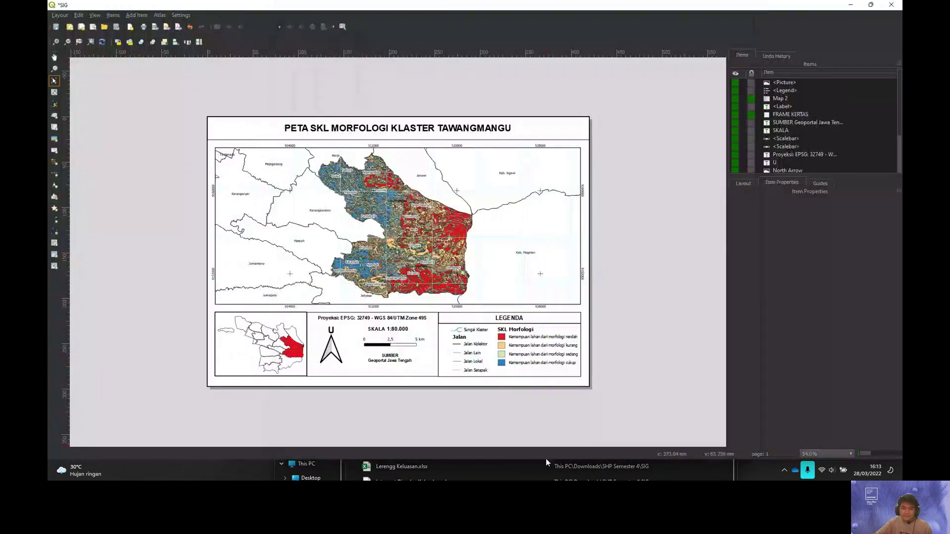
Step: Return to the main SKL SIG project window showing the SKL Morfologi Fix map
mouse_move(492, 471)
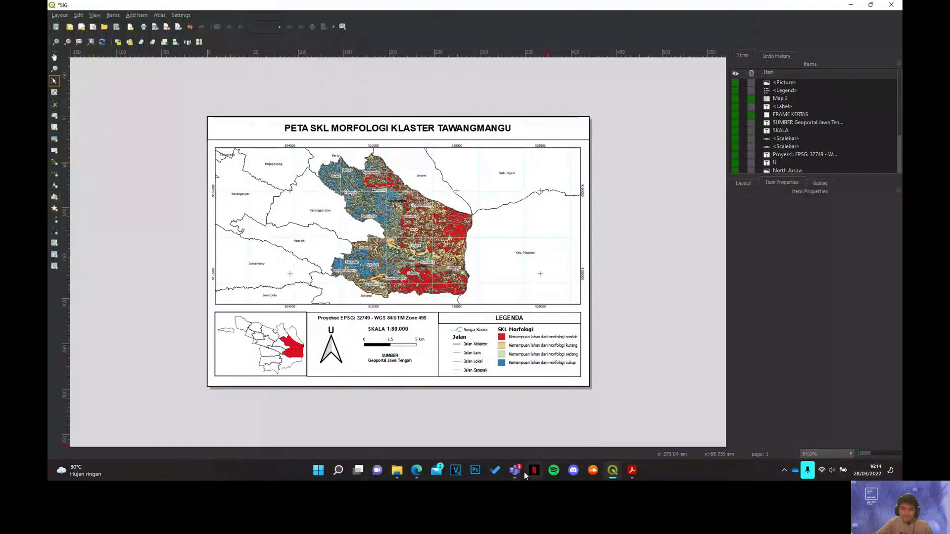
mouse_move(615, 473)
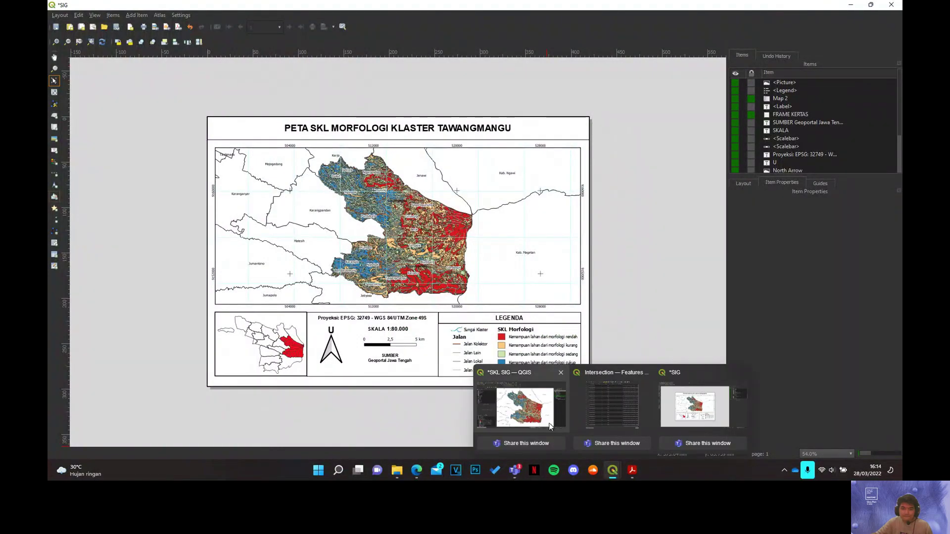
click(524, 407)
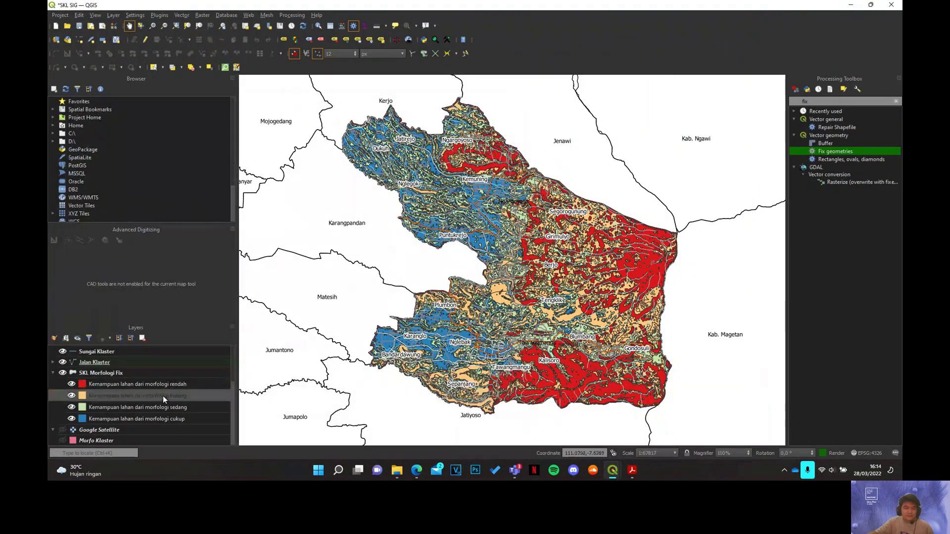
click(156, 387)
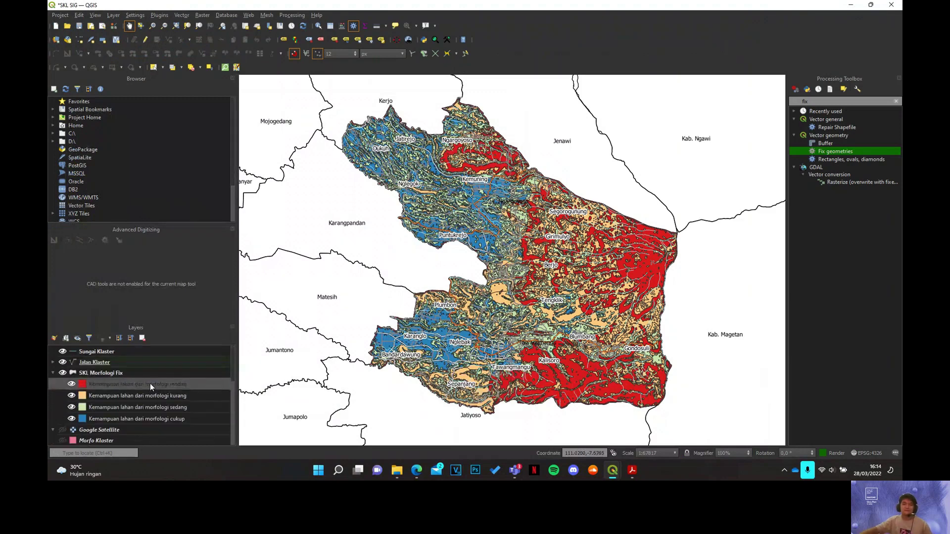
click(139, 376)
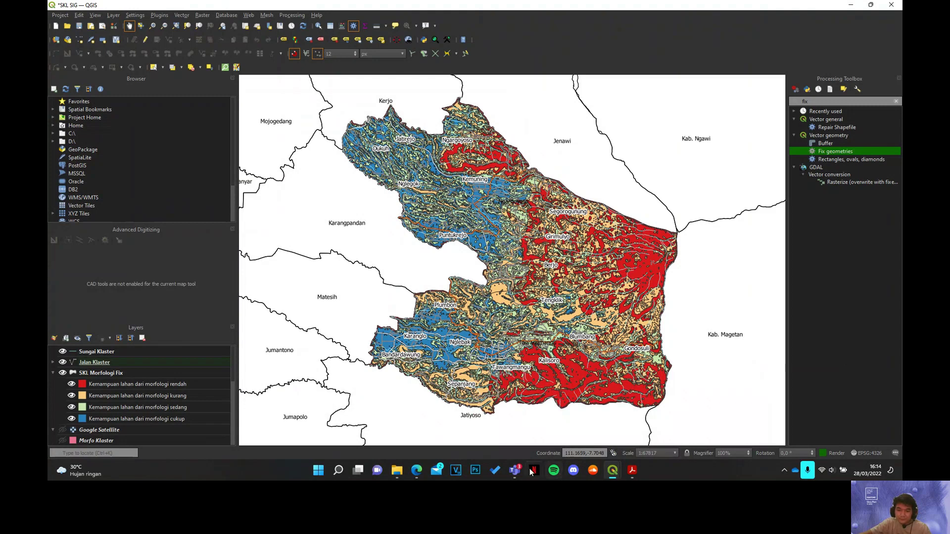
mouse_move(525, 473)
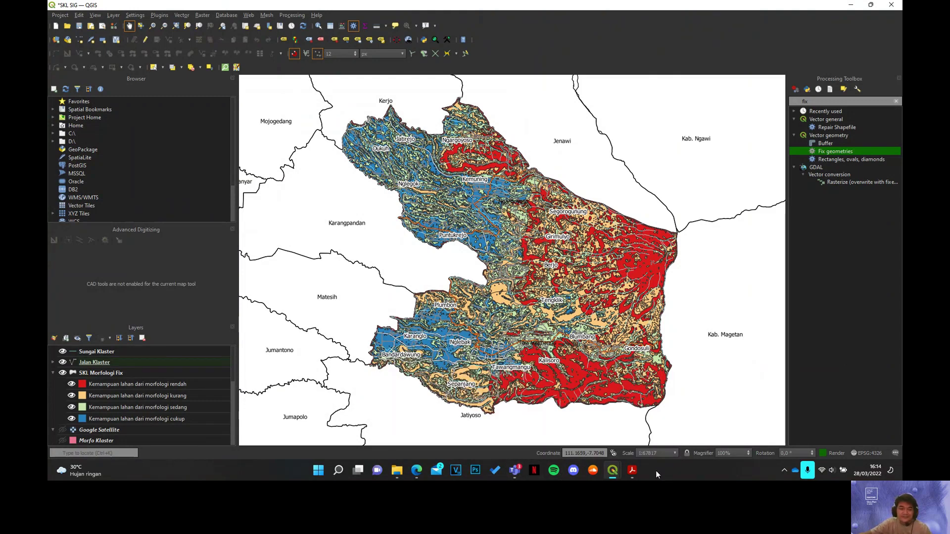
drag(469, 328, 475, 328)
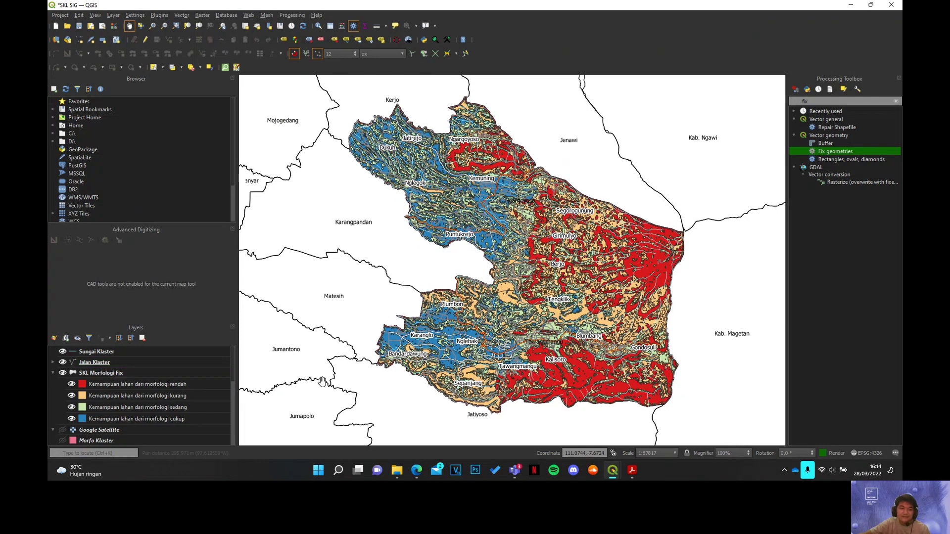
Step: Hide the SKL Morfologi Fix layer and collapse its class list
click(62, 374)
click(53, 373)
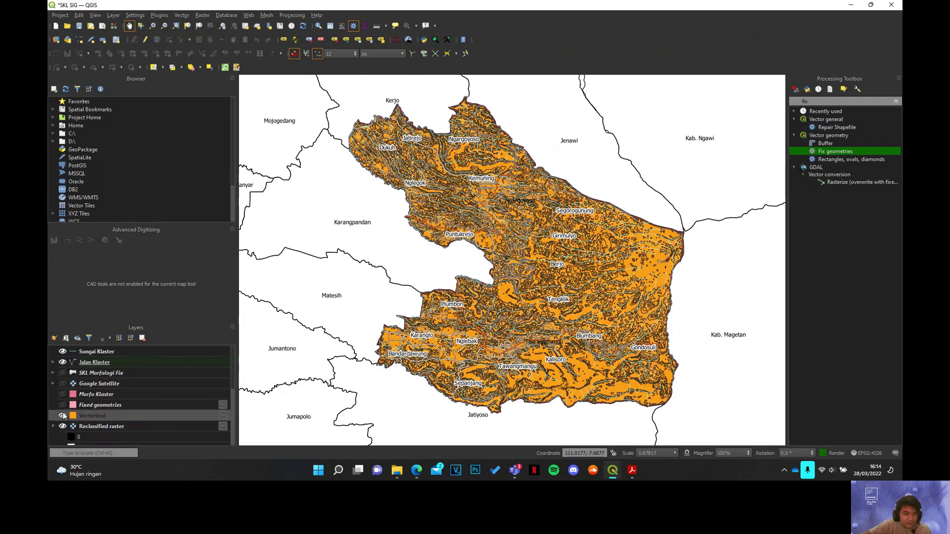
scroll(89, 399, down, 1)
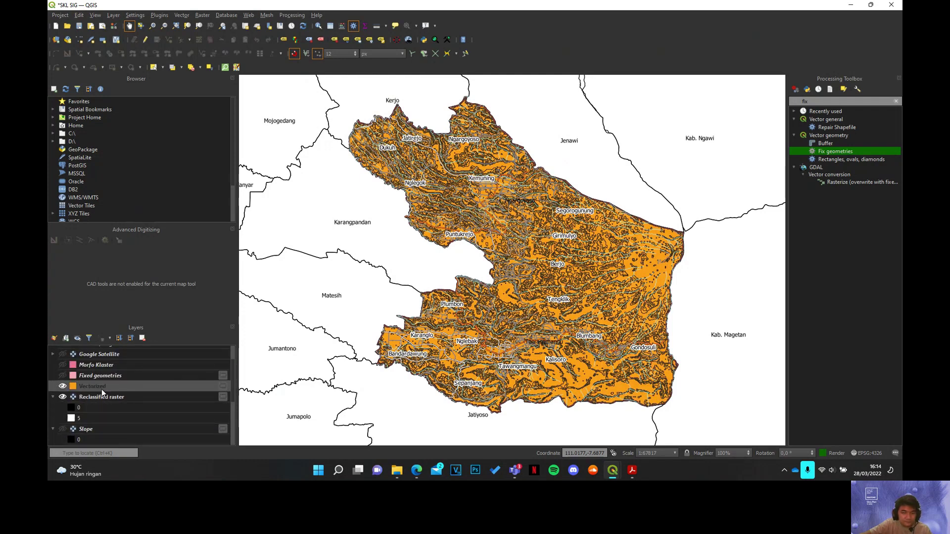
scroll(102, 394, up, 1)
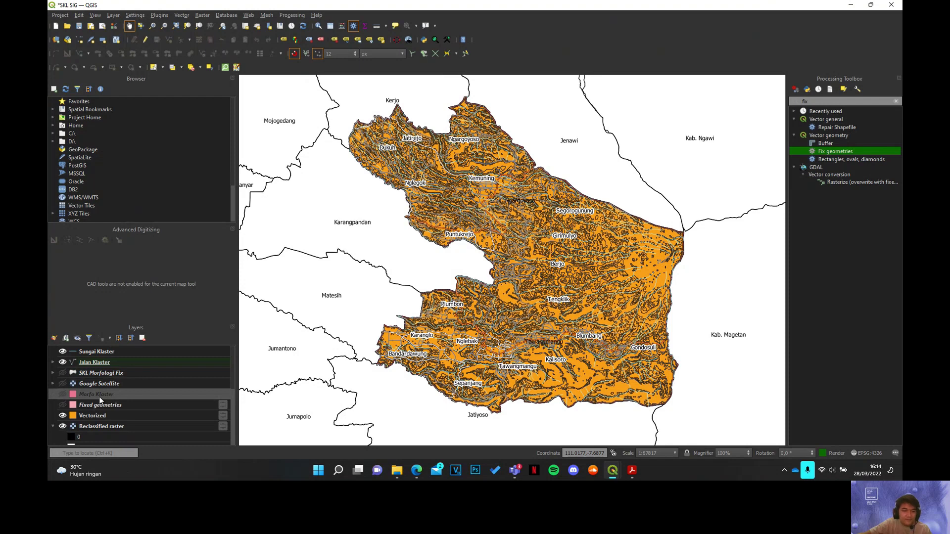
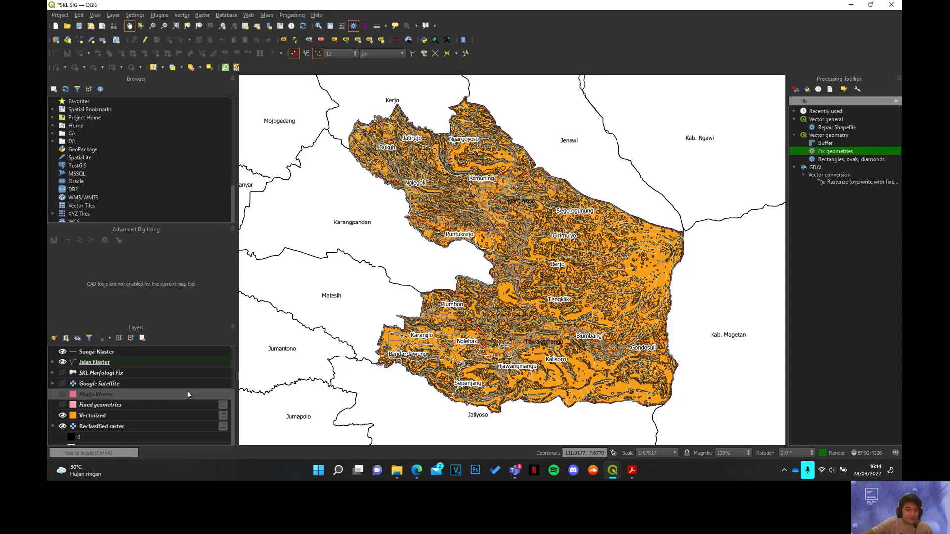
Step: Hide the Vectorized and Reclassified raster layers
scroll(184, 390, down, 1)
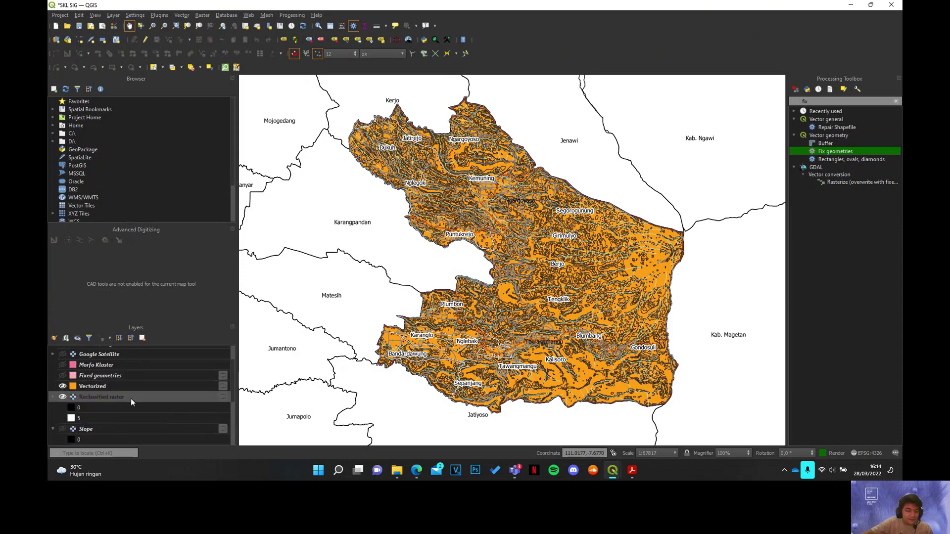
click(106, 377)
scroll(74, 398, up, 1)
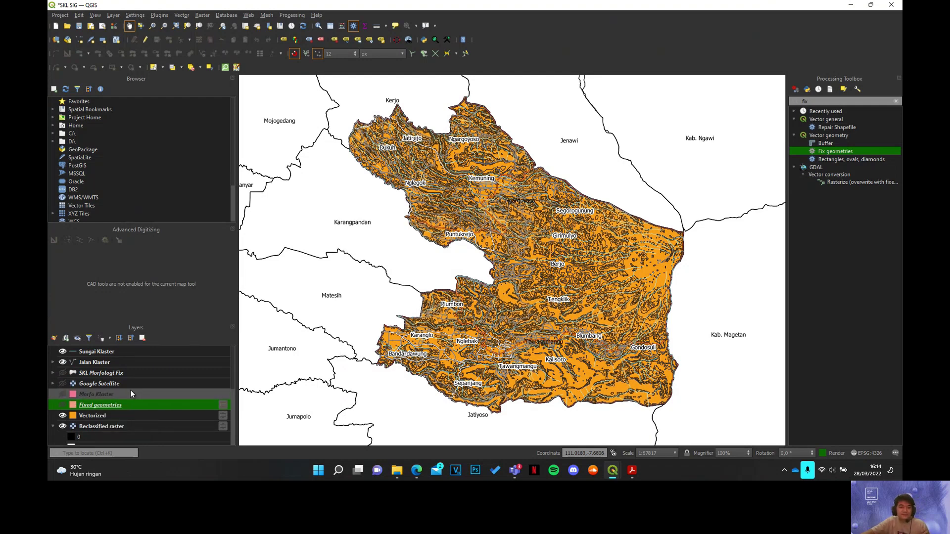
click(63, 363)
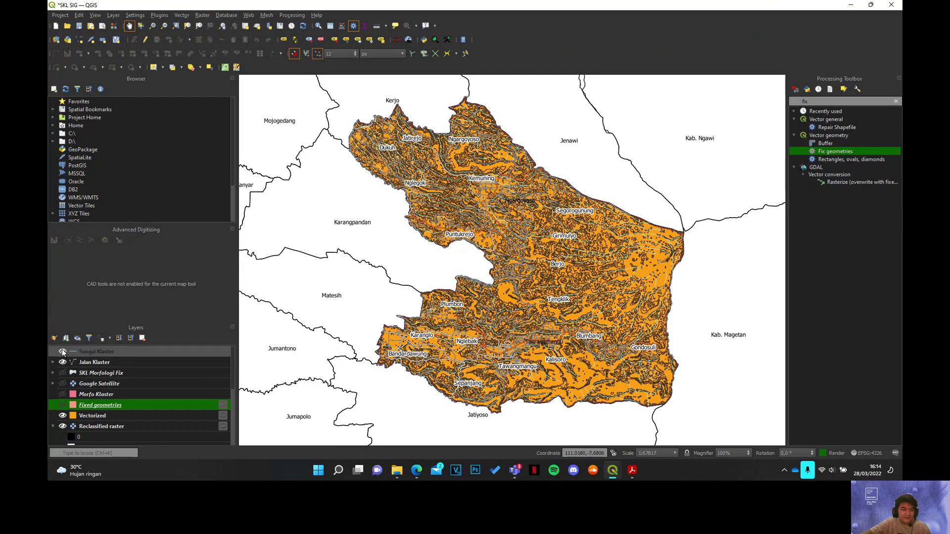
scroll(65, 381, down, 1)
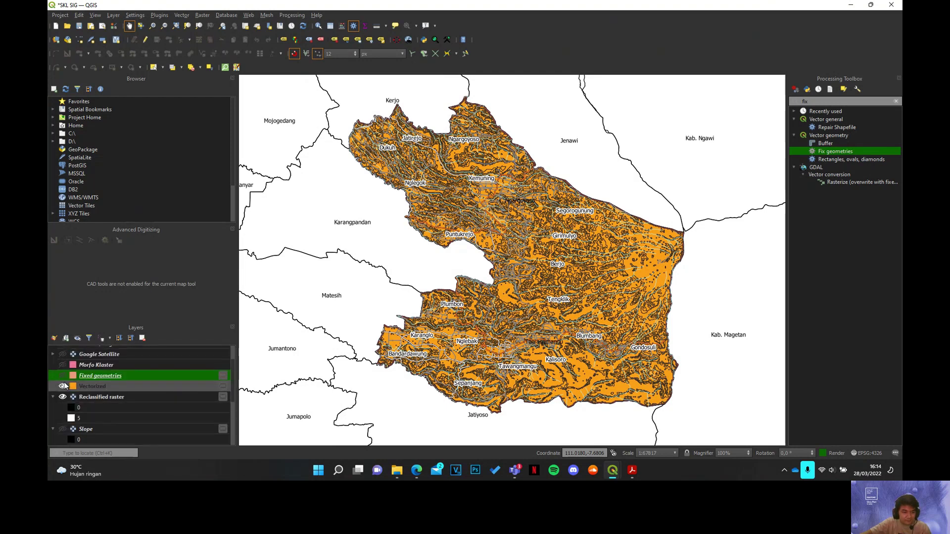
click(62, 397)
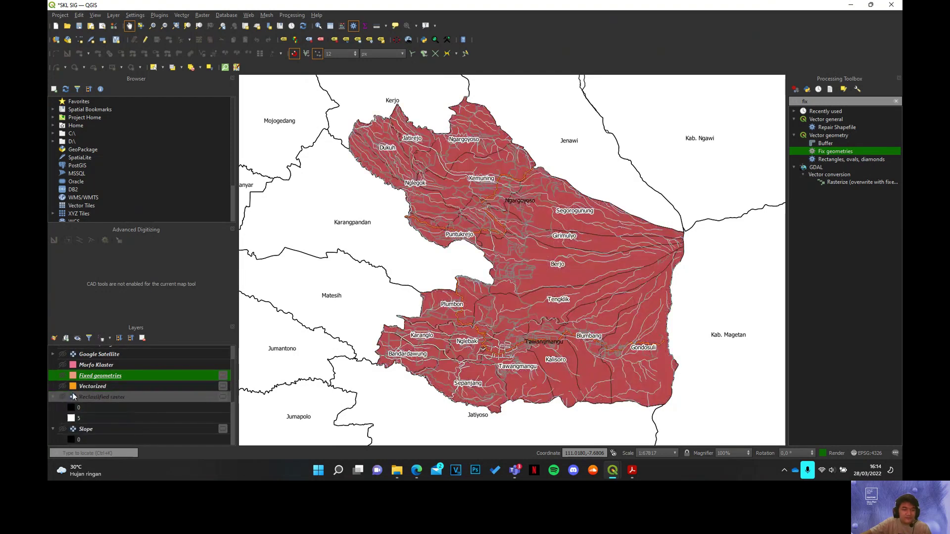
Step: Show the Clipped (mask) elevation raster and hide the Jalan Klaster and Sungai Klaster layers
scroll(64, 396, down, 1)
click(82, 400)
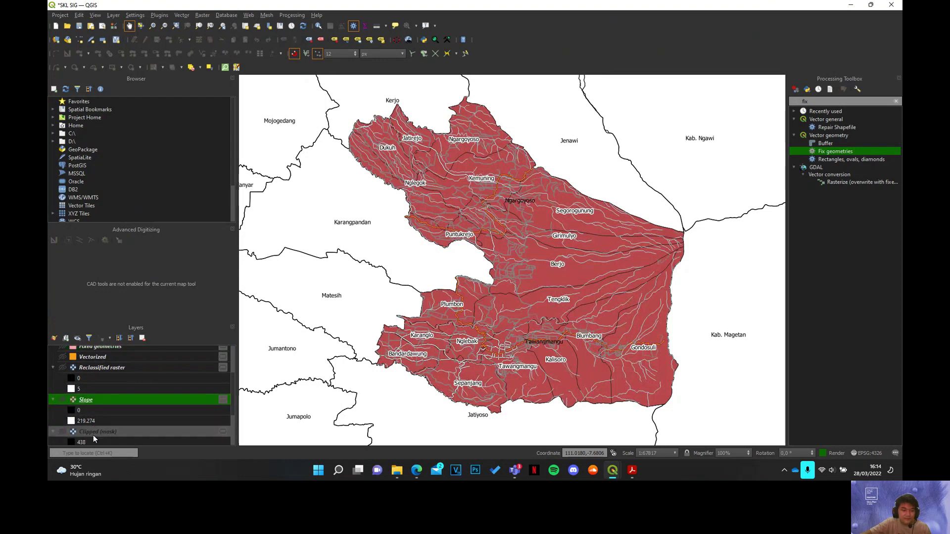
scroll(93, 435, down, 1)
click(62, 403)
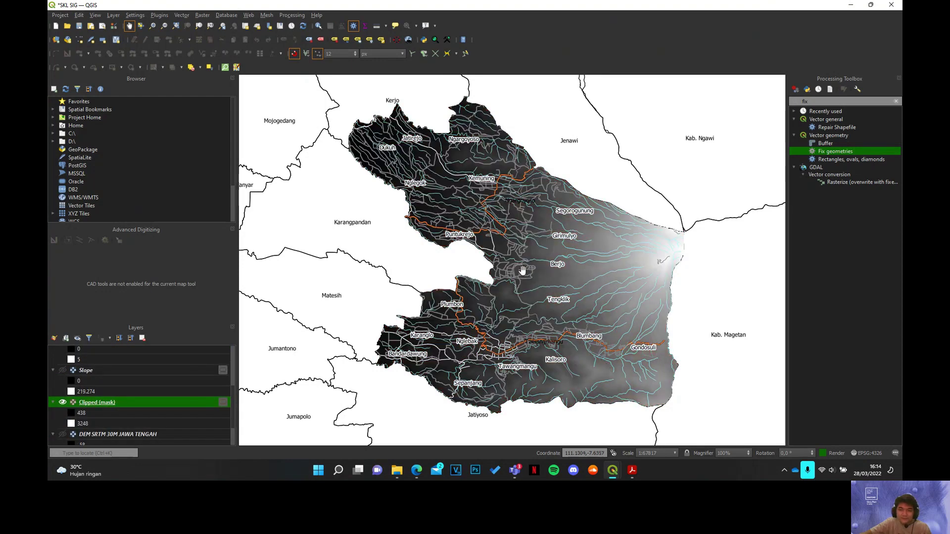
scroll(96, 365, up, 5)
click(62, 362)
click(62, 351)
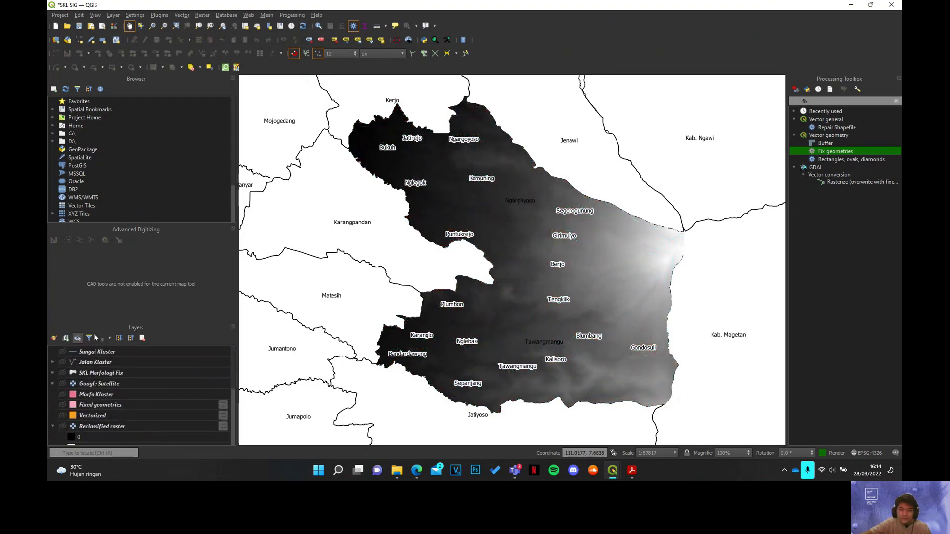
drag(480, 287, 461, 281)
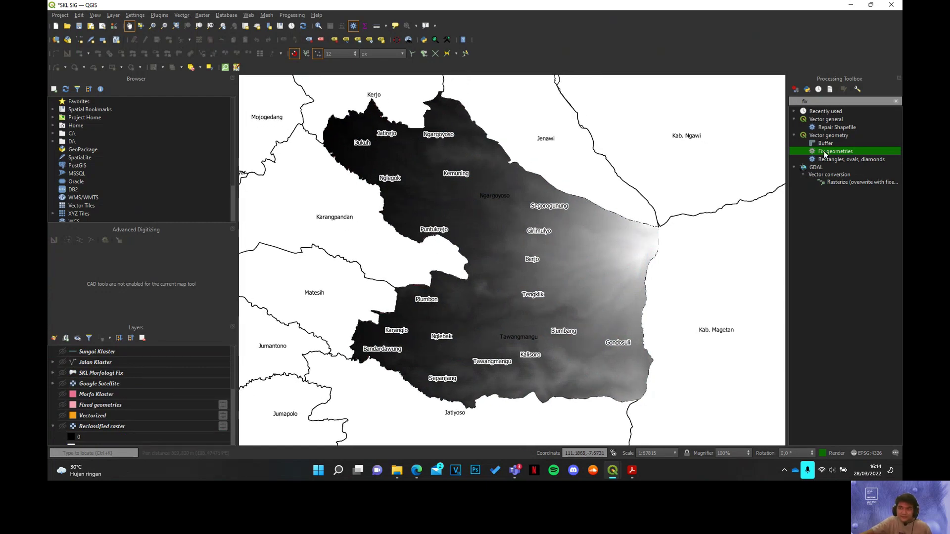
Step: Start Reclassify by table on the Clipped (mask) raster and add a first row to its reclassification table
text(RECLAS)
double_click(843, 119)
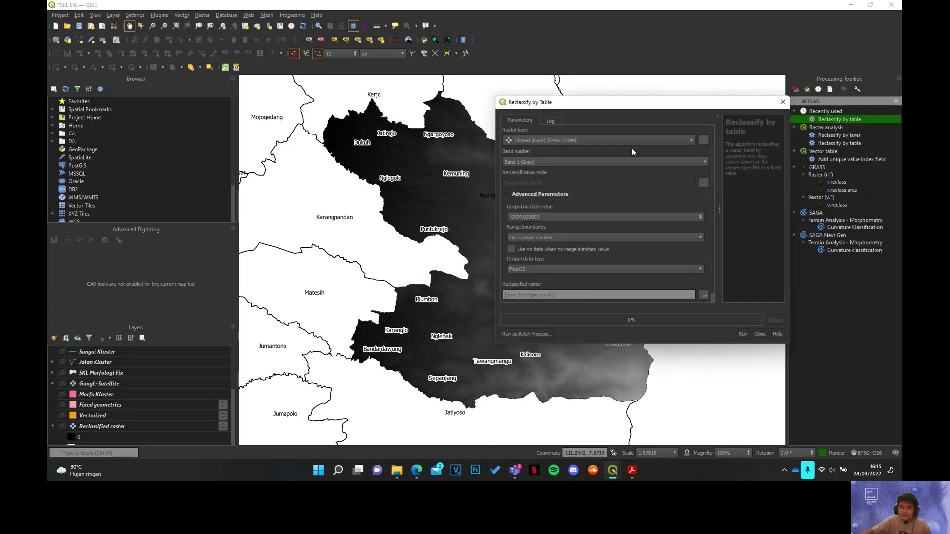
click(703, 182)
click(691, 147)
Step: Define the first elevation class with minimum 0, maximum 500 and value 5
click(537, 163)
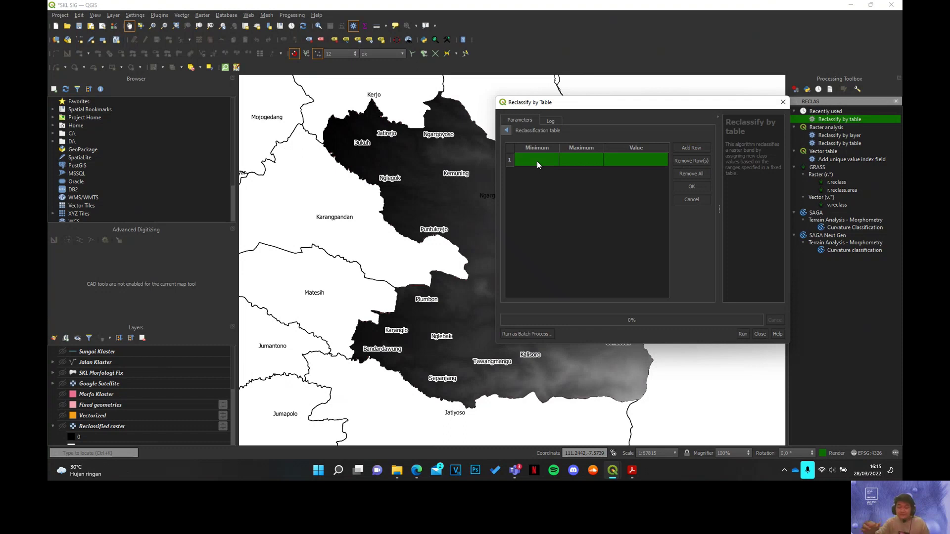
text(0)
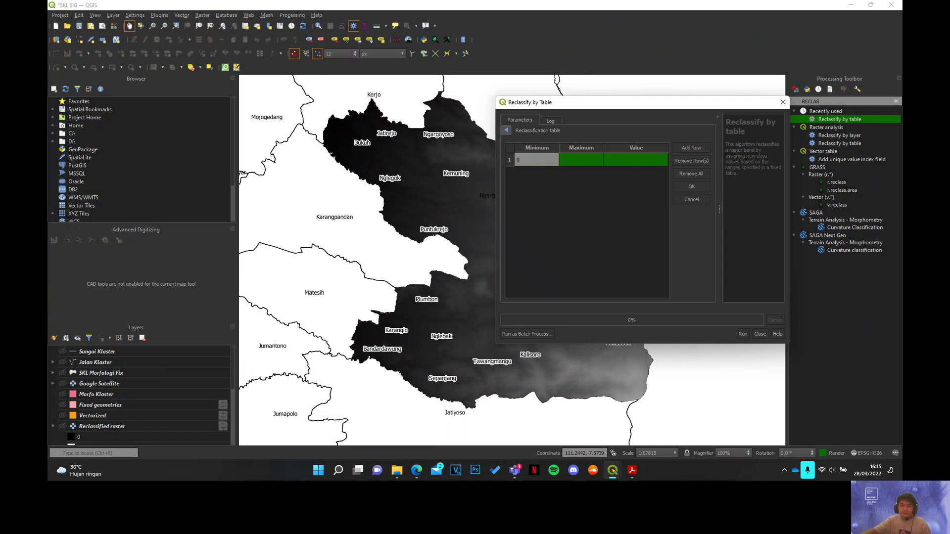
click(577, 159)
text(500)
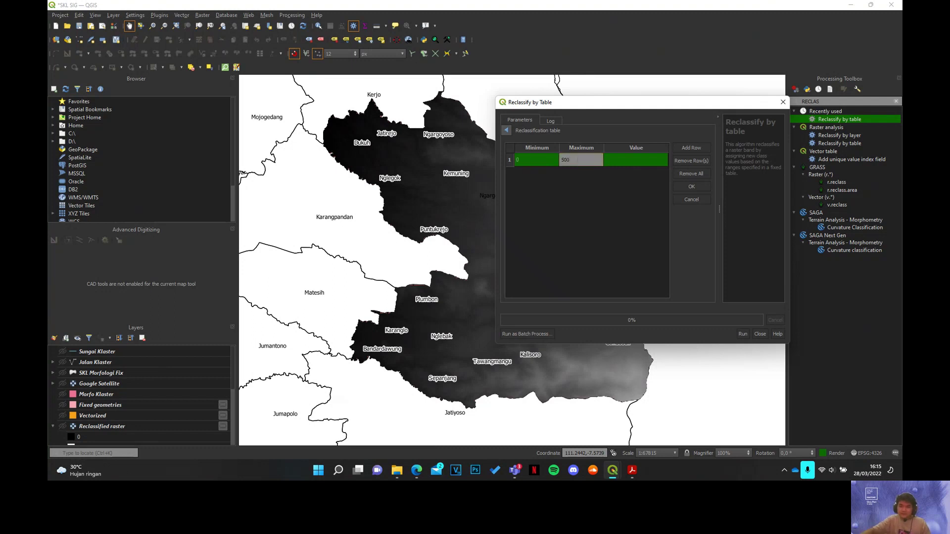
click(628, 155)
text(5)
Step: Add a second elevation class with minimum 500, maximum 1500 and value 4
click(692, 148)
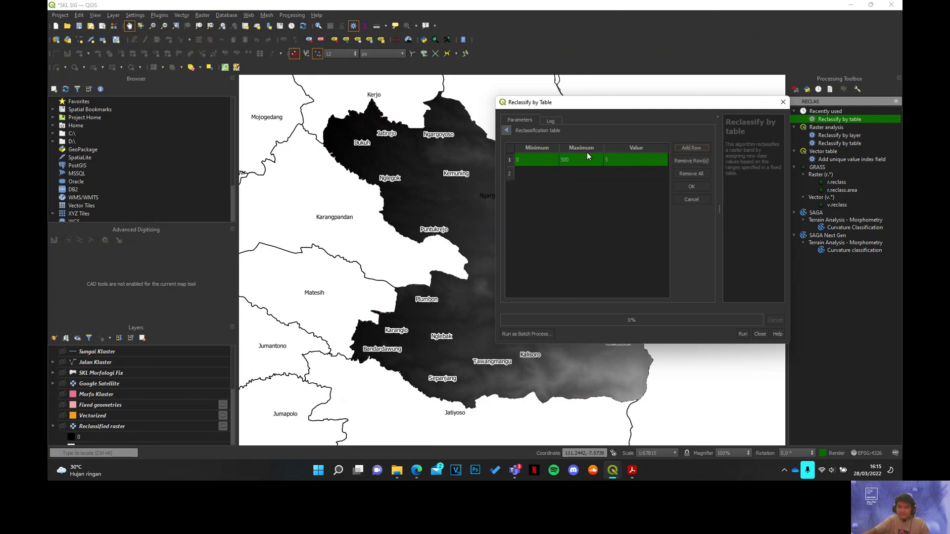
click(586, 181)
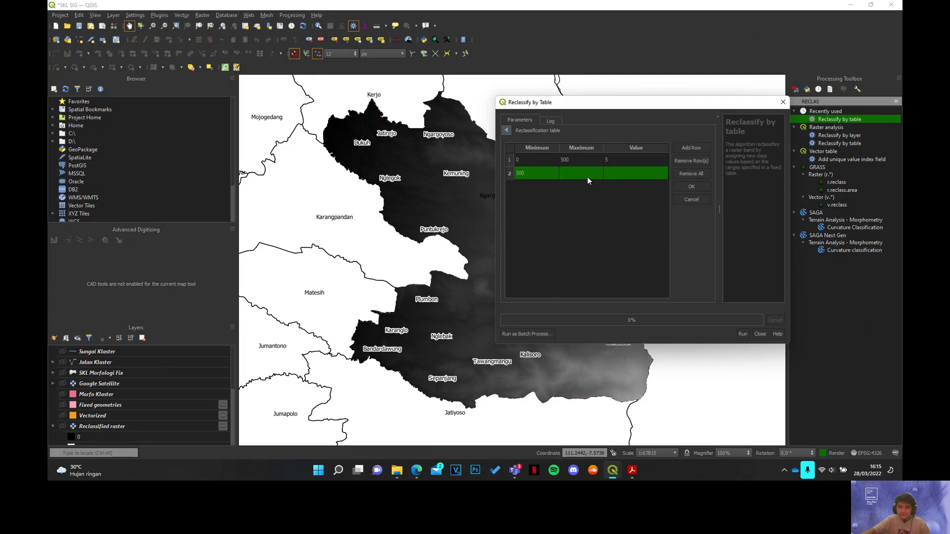
text(1500)
click(616, 169)
text(4)
Step: Add a third elevation class with minimum 1500, maximum 2500 and value 3
click(689, 148)
double_click(521, 188)
text(1500)
double_click(589, 193)
text(2500)
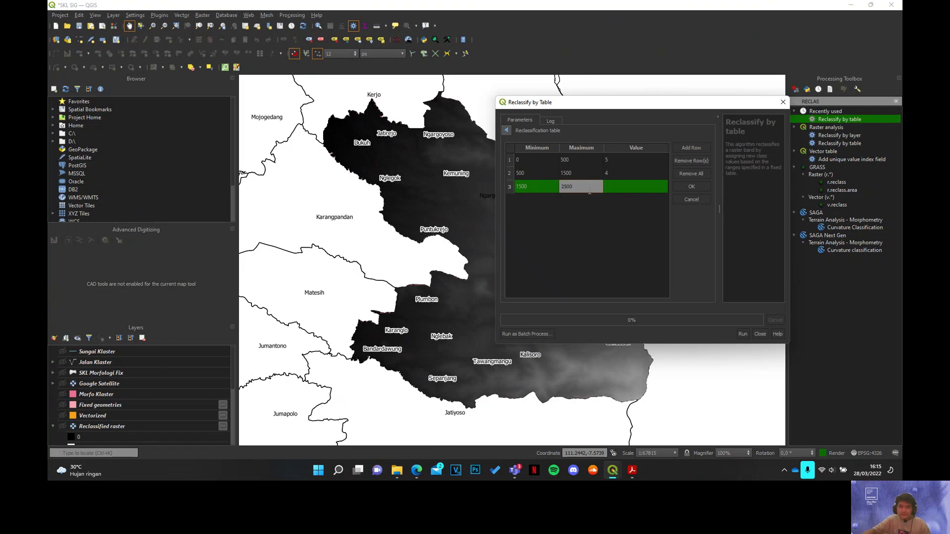
click(631, 192)
text(3)
Step: Add a fourth elevation class with minimum 2500, maximum 4000 and value 2
click(691, 148)
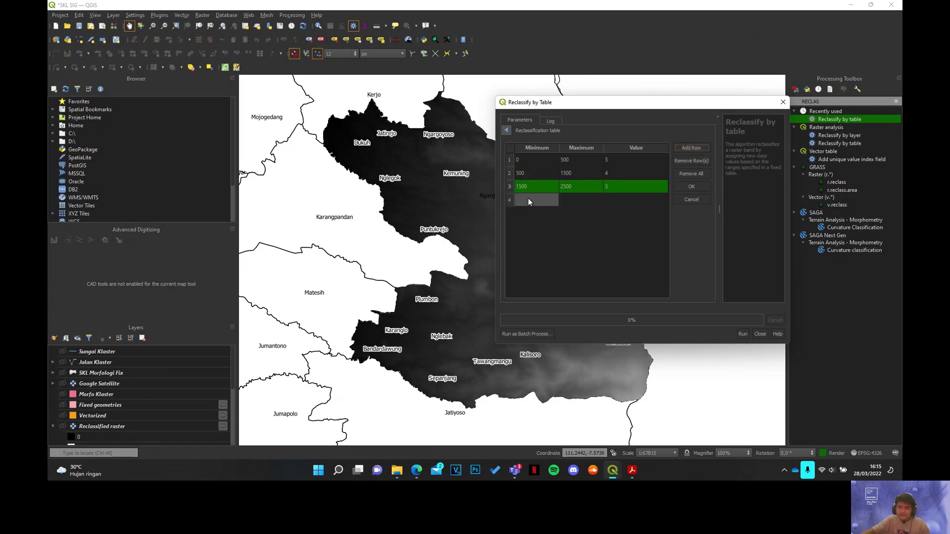
click(528, 198)
text(2500)
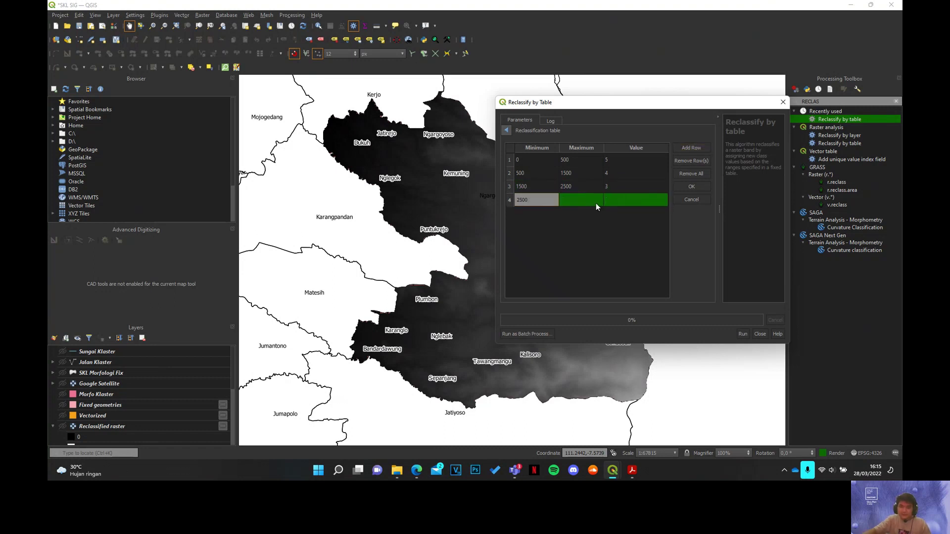
click(597, 202)
text(4000)
click(610, 198)
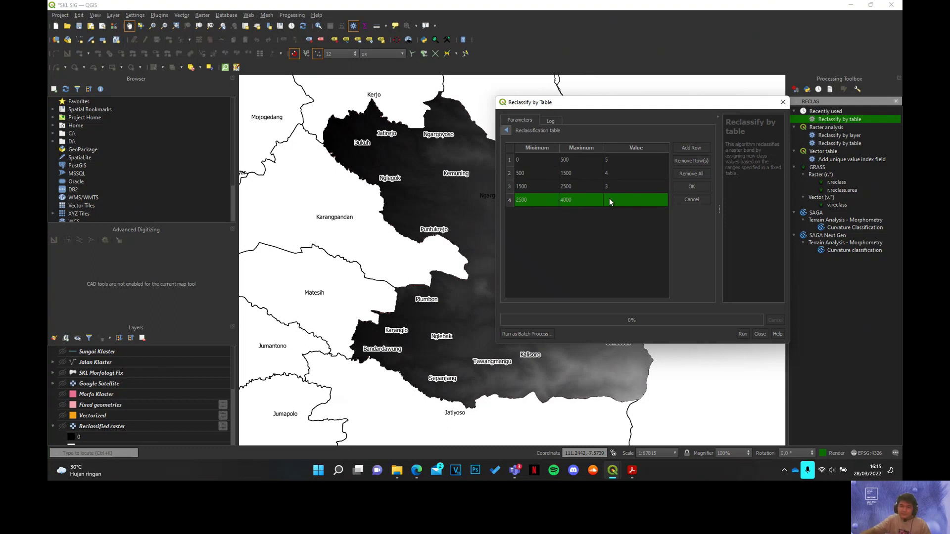
text(2)
Step: Check the elevation range in the raster legends, accept the class table and run the reclassification to a temporary raster
scroll(150, 397, down, 5)
click(146, 397)
scroll(141, 398, down, 1)
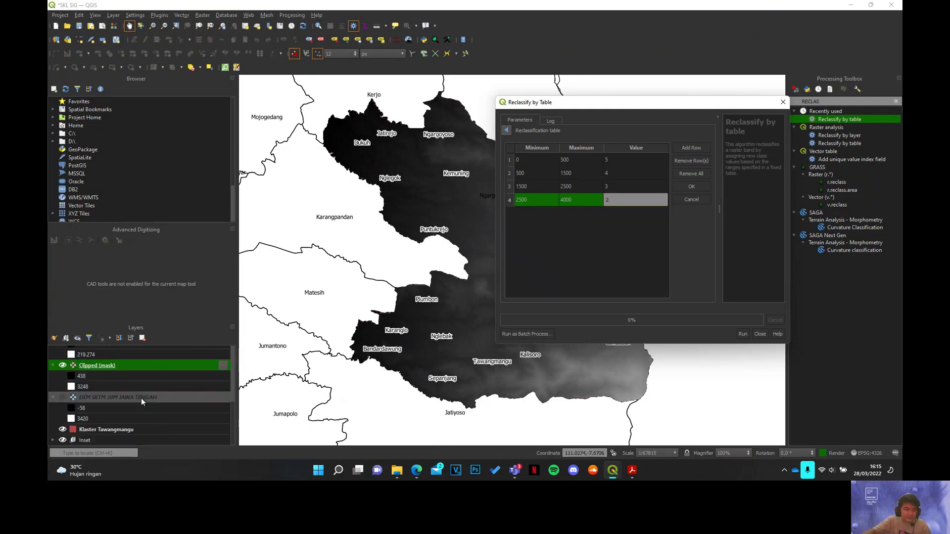
click(607, 205)
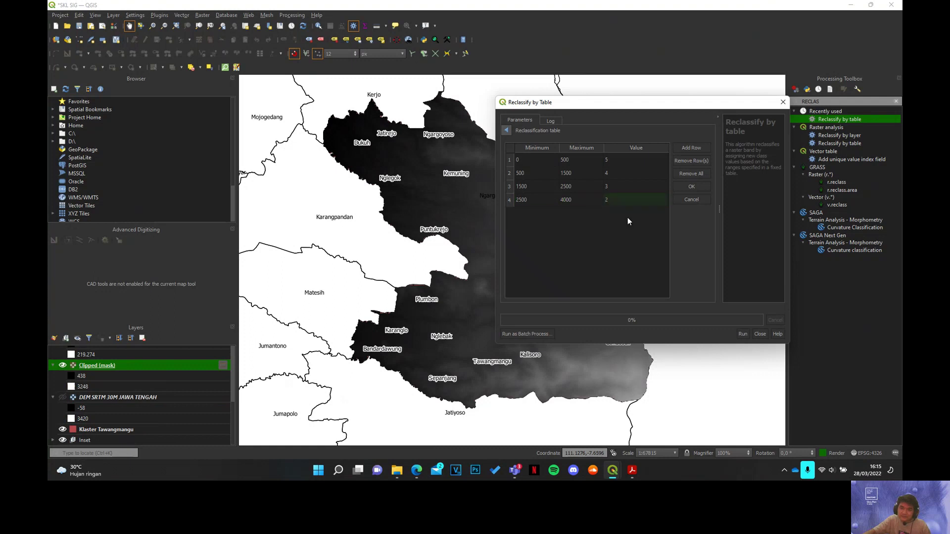
click(685, 184)
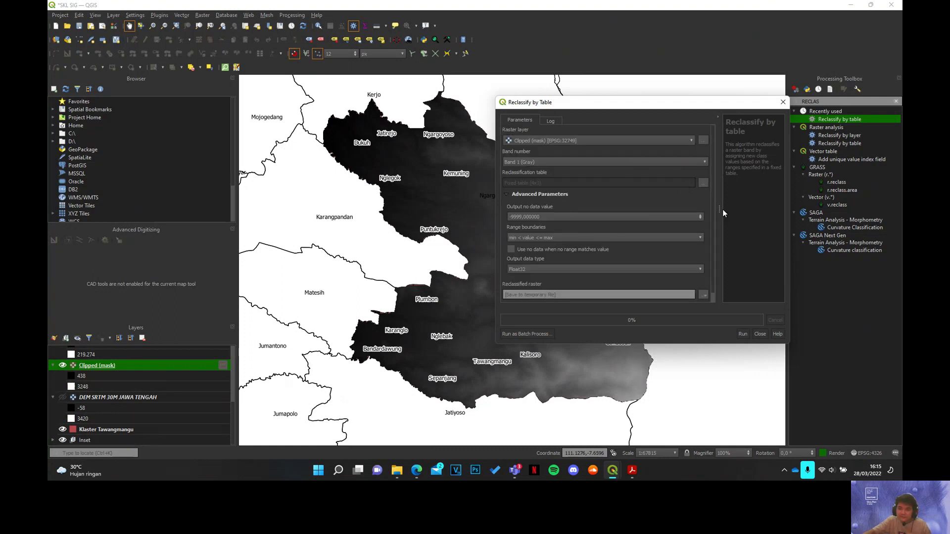
click(742, 335)
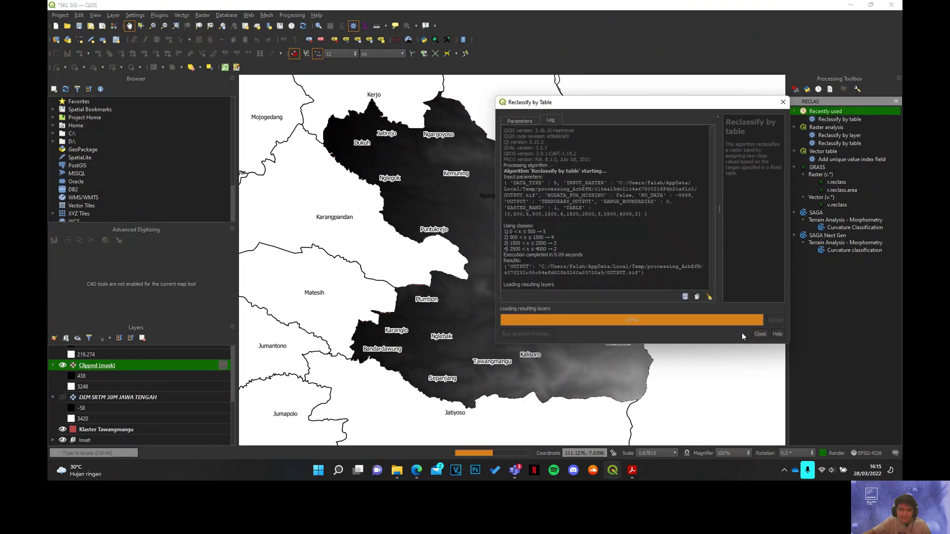
click(760, 334)
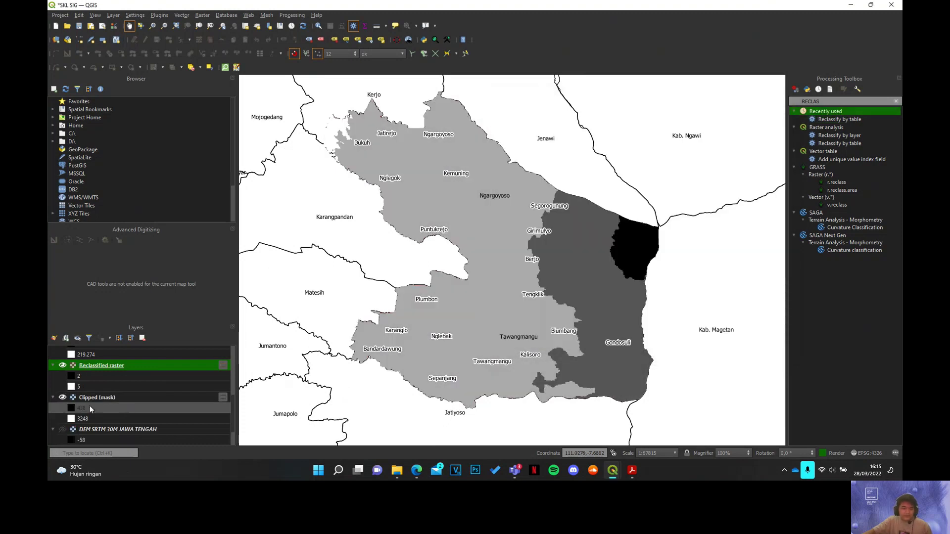
Step: Examine the reclassified elevation zones at the eastern edge and around Dukuh in the northwest
drag(375, 331, 390, 335)
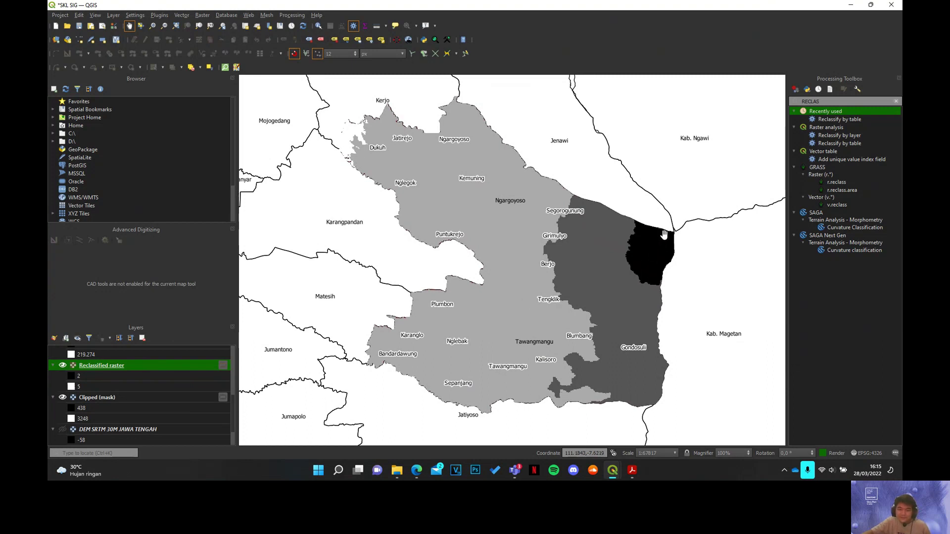
drag(654, 250, 630, 246)
scroll(394, 169, up, 1)
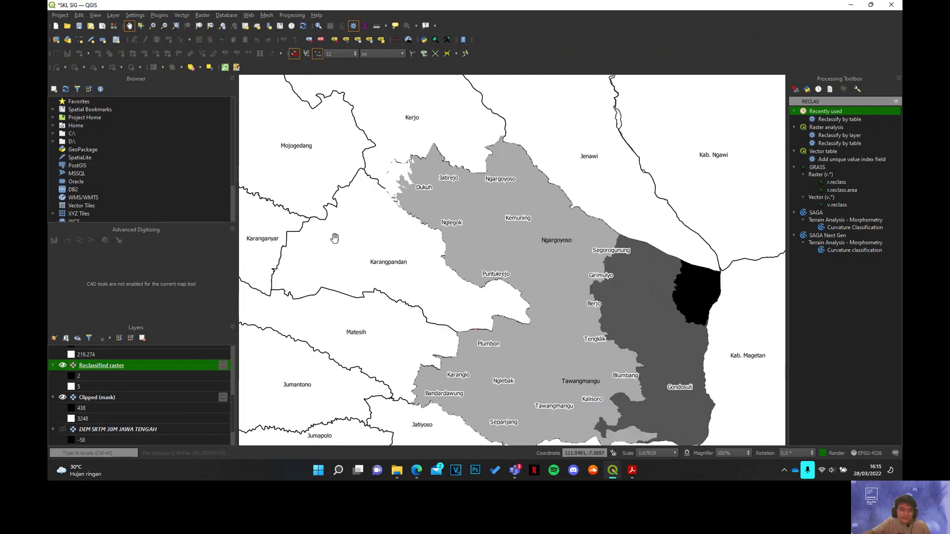
scroll(367, 167, up, 1)
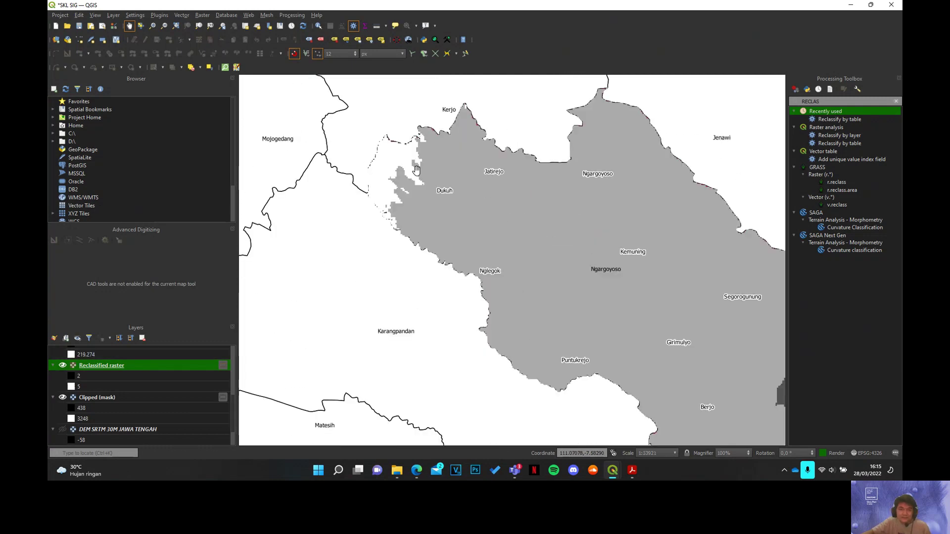
scroll(415, 171, down, 1)
drag(491, 207, 411, 156)
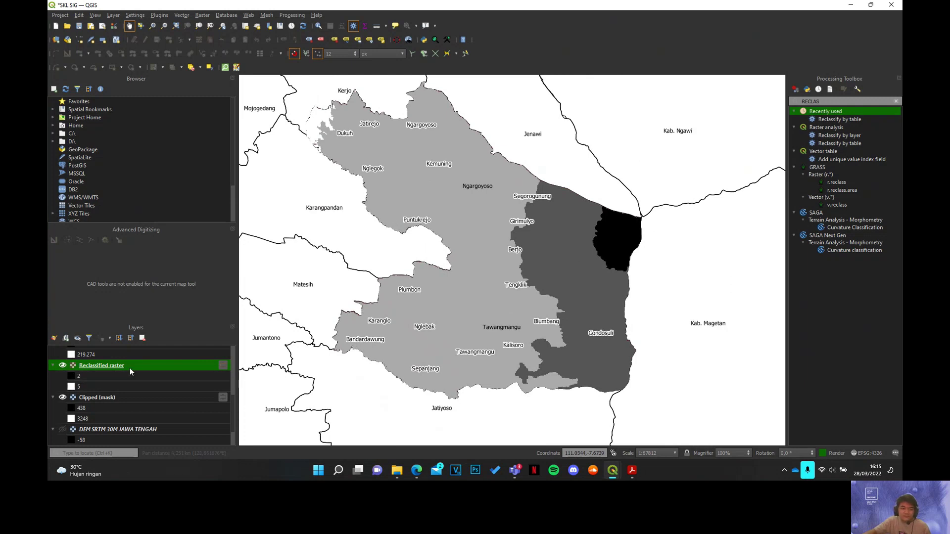
Step: Polygonize the Reclassified raster into a temporary vector layer with a value field named NilaiTinggi
click(204, 15)
mouse_move(227, 98)
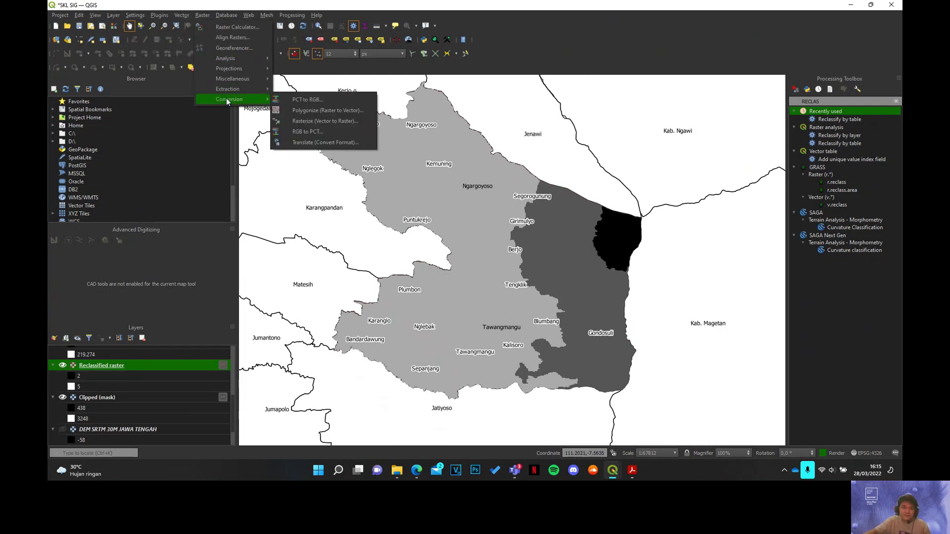
click(316, 111)
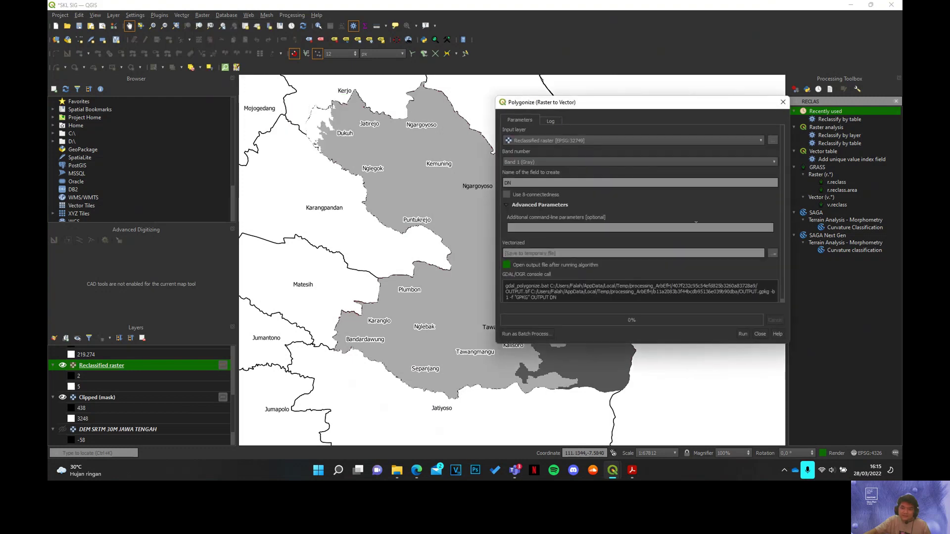
double_click(524, 184)
text(t)
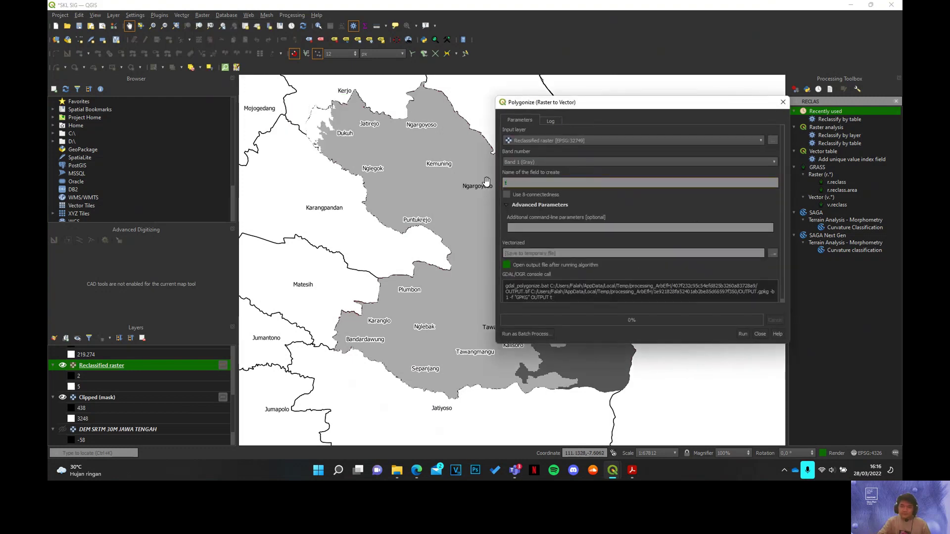
key(BackSpace)
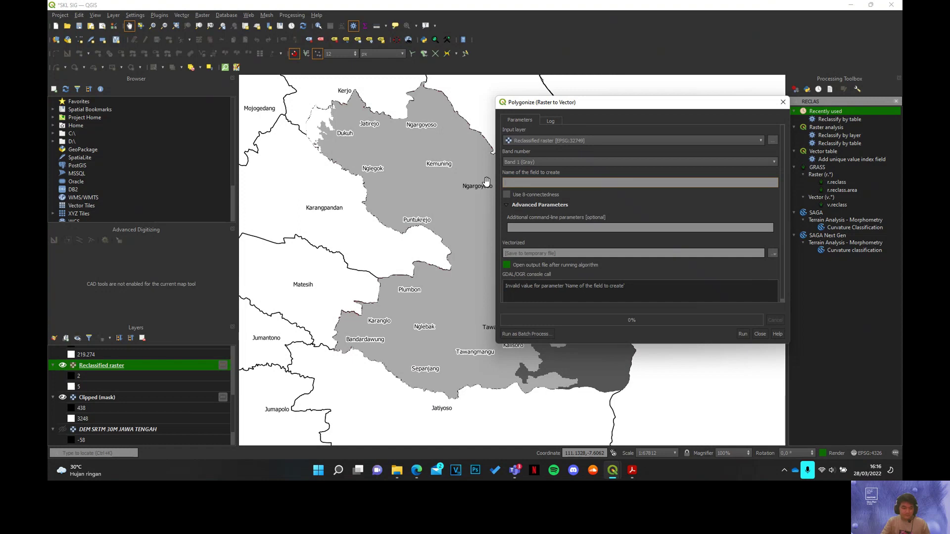
text(NilaiTinggi)
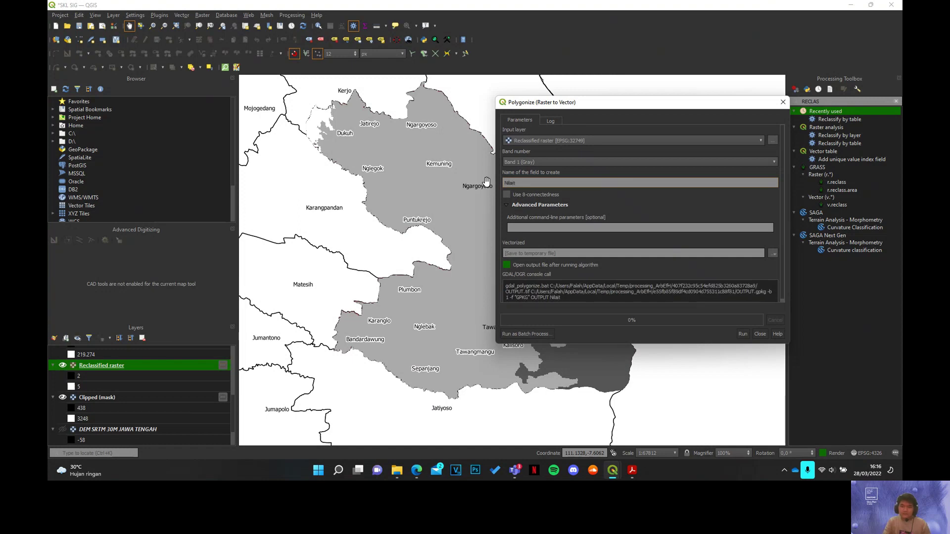
click(743, 332)
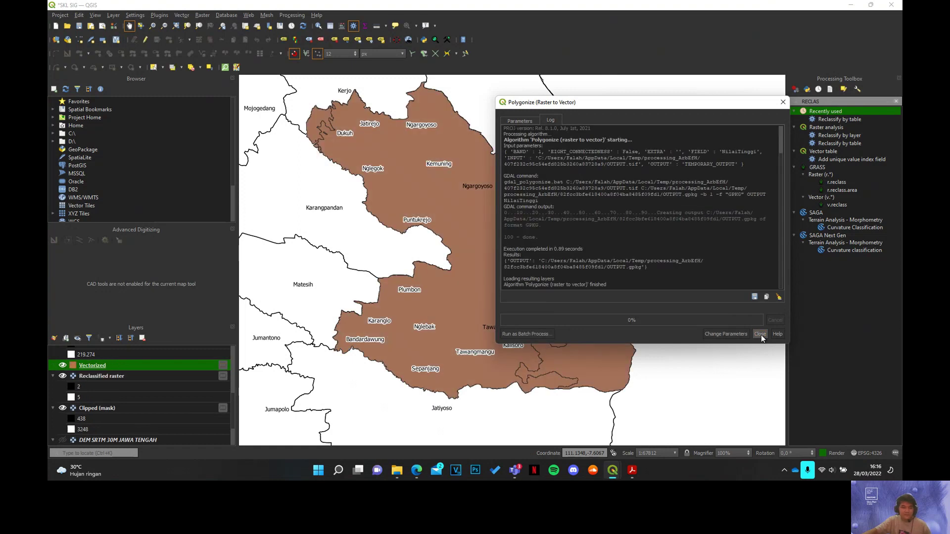
click(760, 334)
Step: Hide the new Reclassified raster and move its Vectorized layer directly above Morfo Klaster in the layer order
click(62, 376)
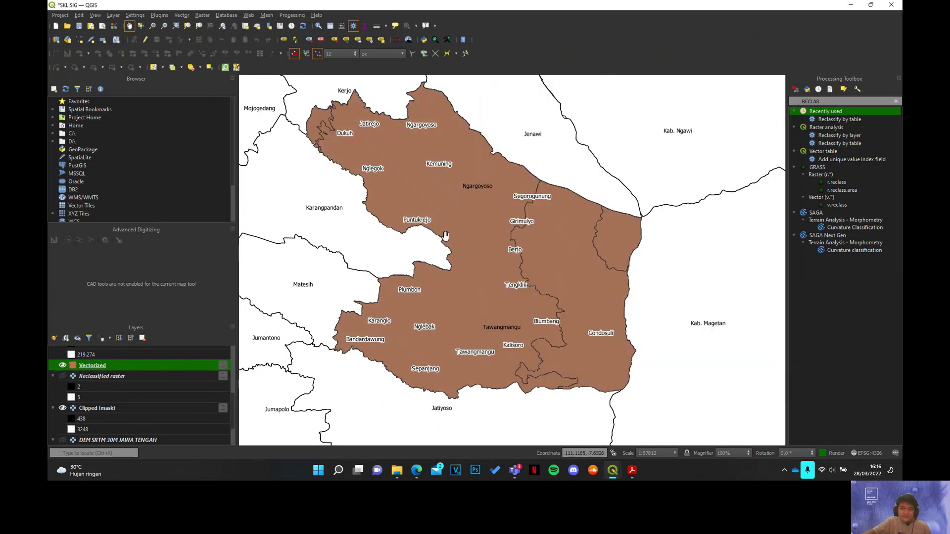
drag(443, 233, 432, 238)
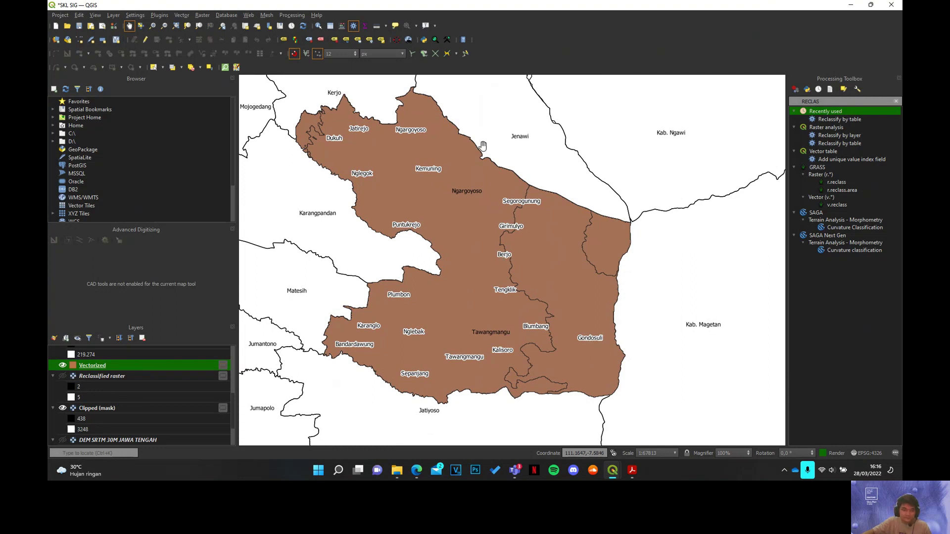
scroll(190, 371, up, 2)
drag(114, 424, 110, 379)
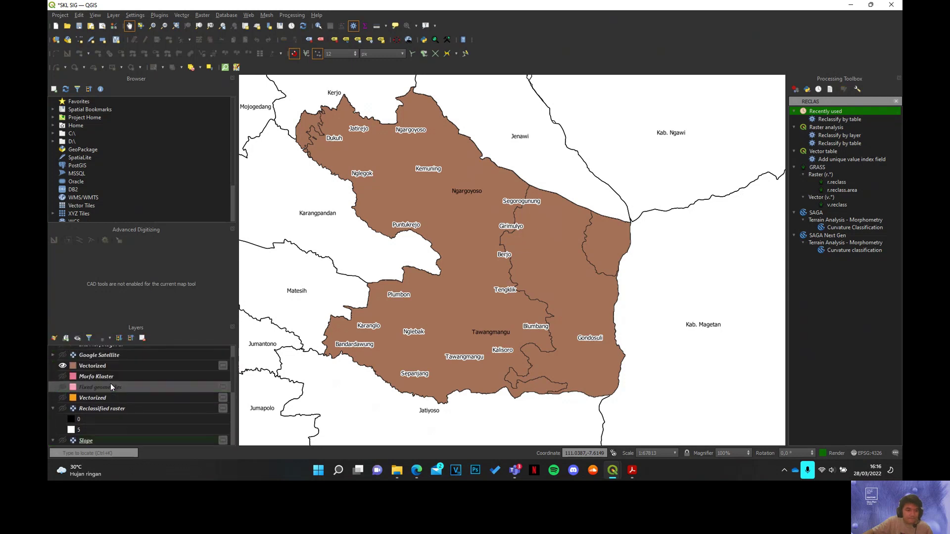
Step: Rename the Vectorized layer above Morfo Klaster as Ketinggian
click(114, 367)
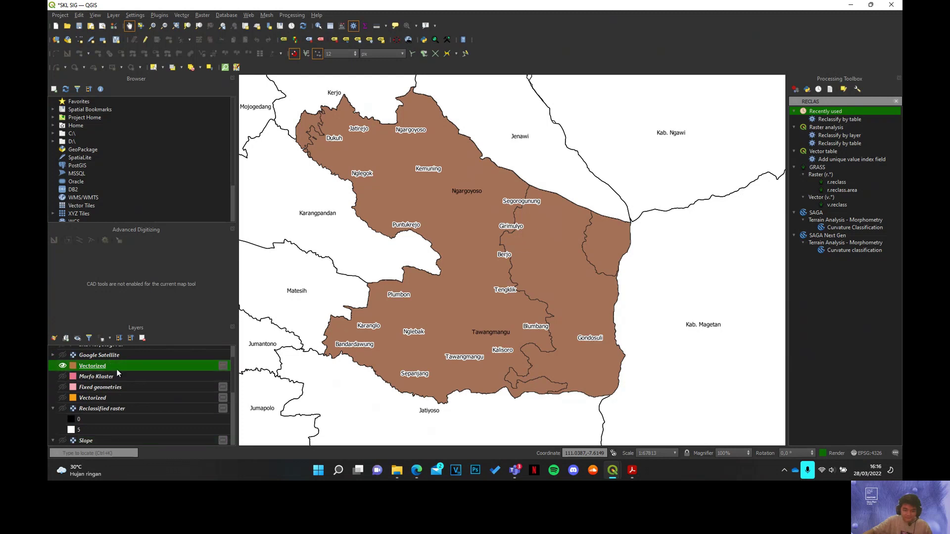
key(F2)
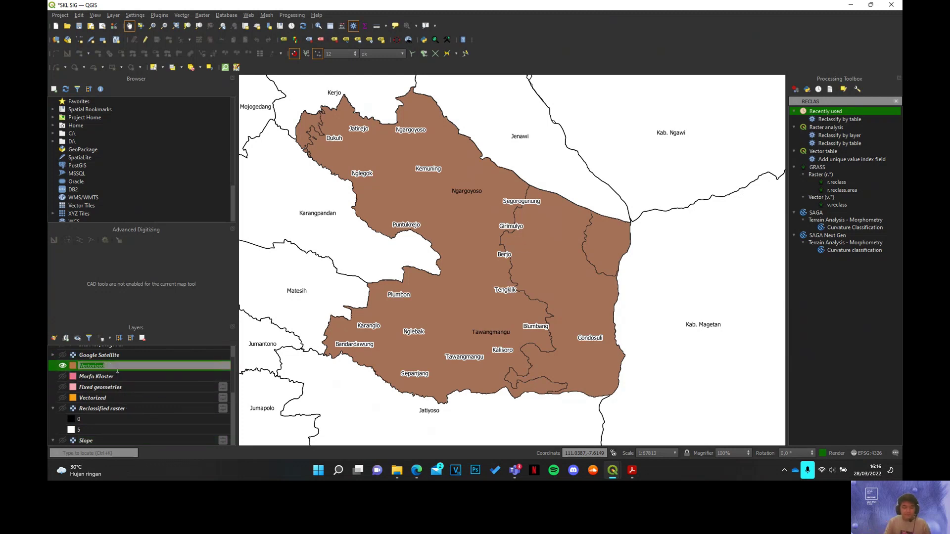
text(Ketinggian)
key(Return)
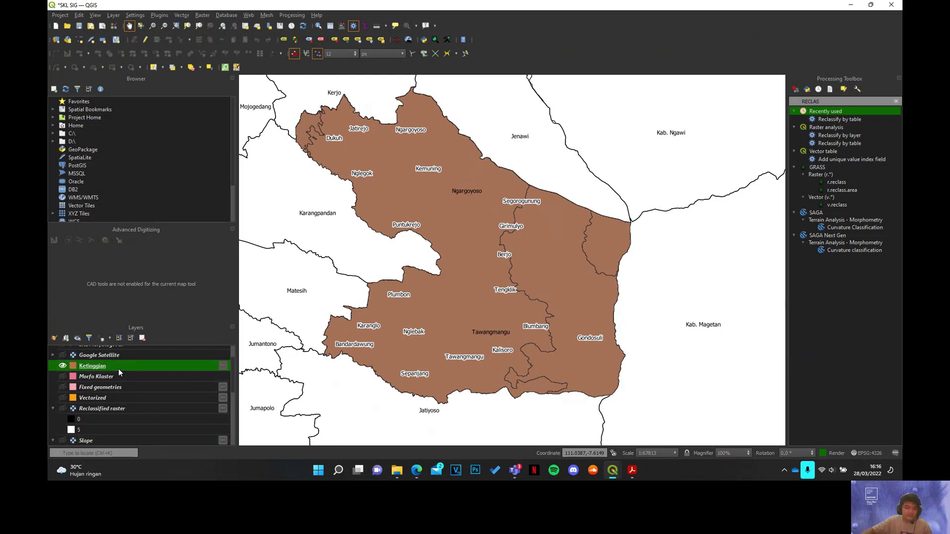
Step: Rename the Fixed geometries layer below Morfo Klaster as Slope
click(96, 391)
key(F2)
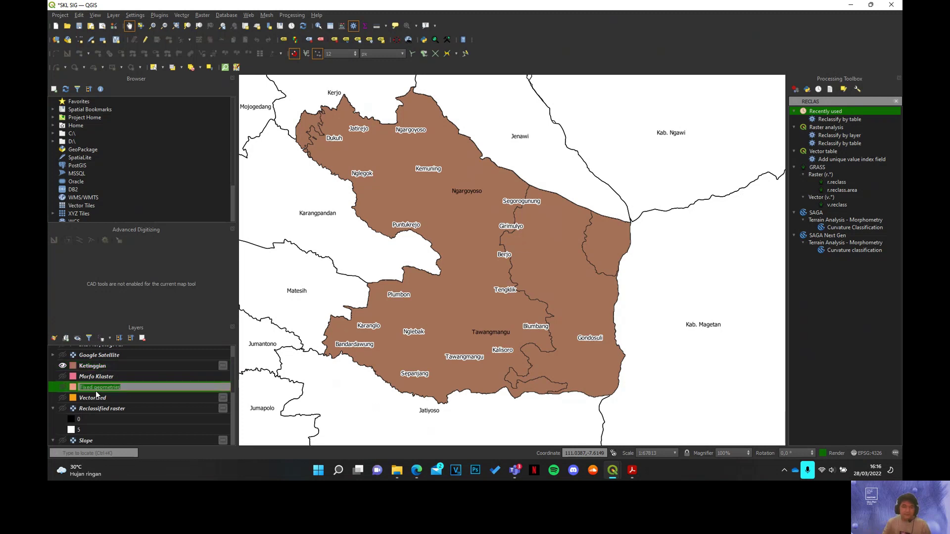
text(Slope)
key(Return)
Step: Make the Morfo Klaster and Slope layers visible together with Ketinggian
scroll(97, 394, up, 1)
click(94, 395)
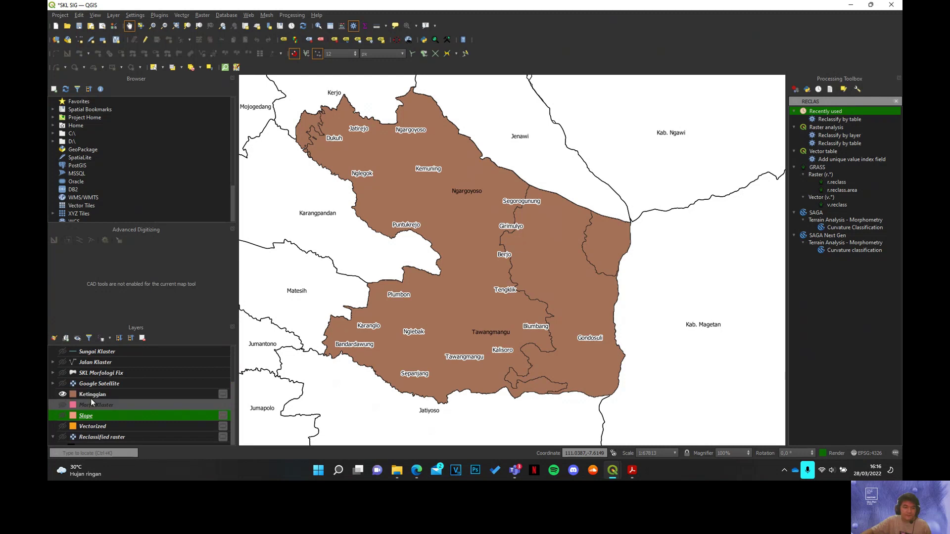
click(63, 405)
click(63, 416)
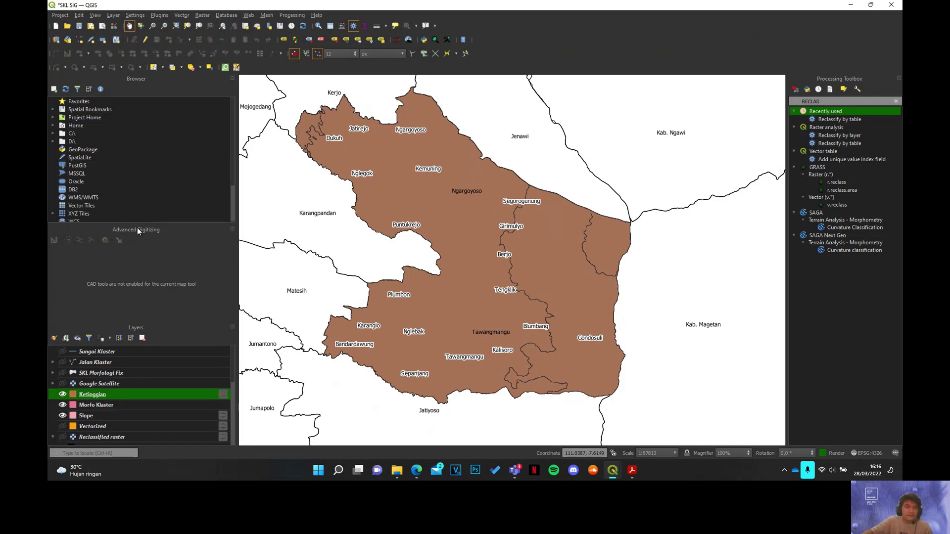
Step: Try to intersect the Ketinggian layer with Morfo Klaster as the overlay into a temporary layer
click(182, 15)
mouse_move(218, 37)
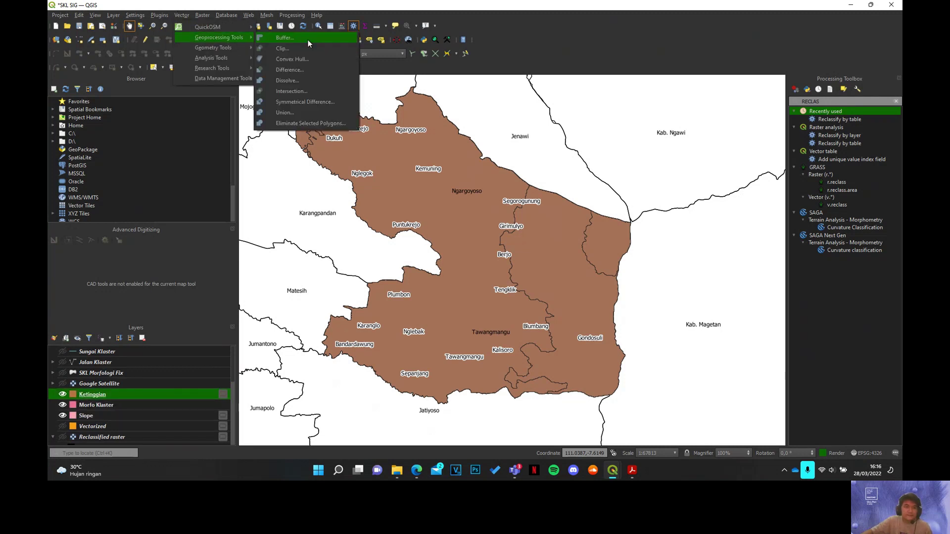
click(291, 91)
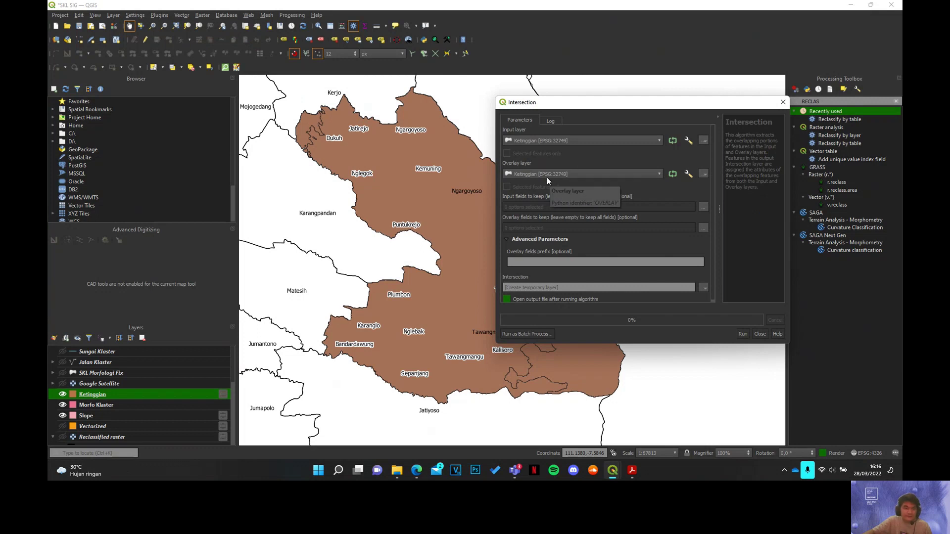
click(547, 178)
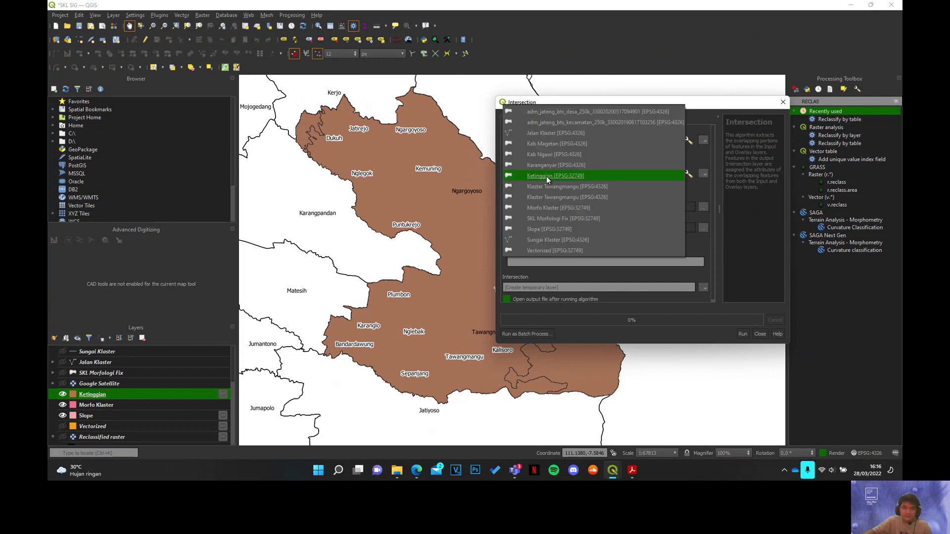
click(559, 208)
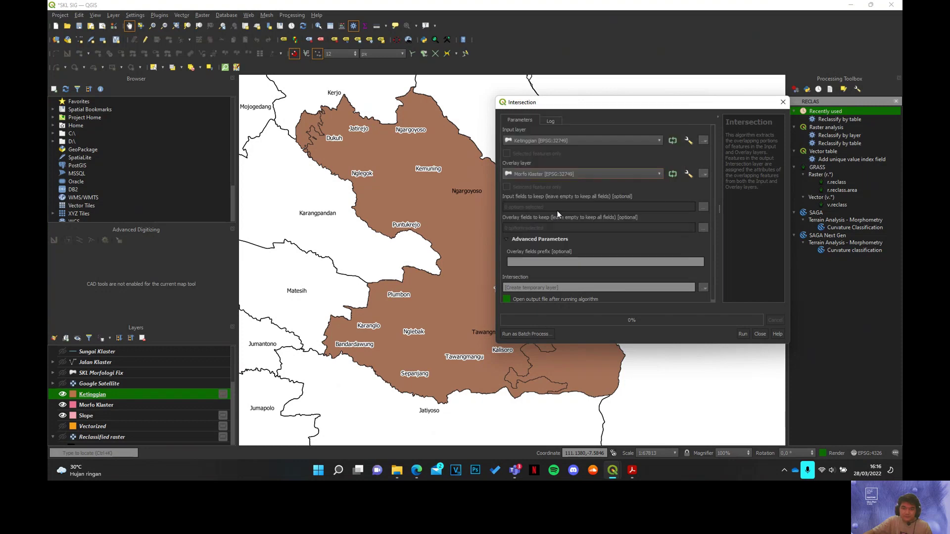
click(742, 334)
click(760, 335)
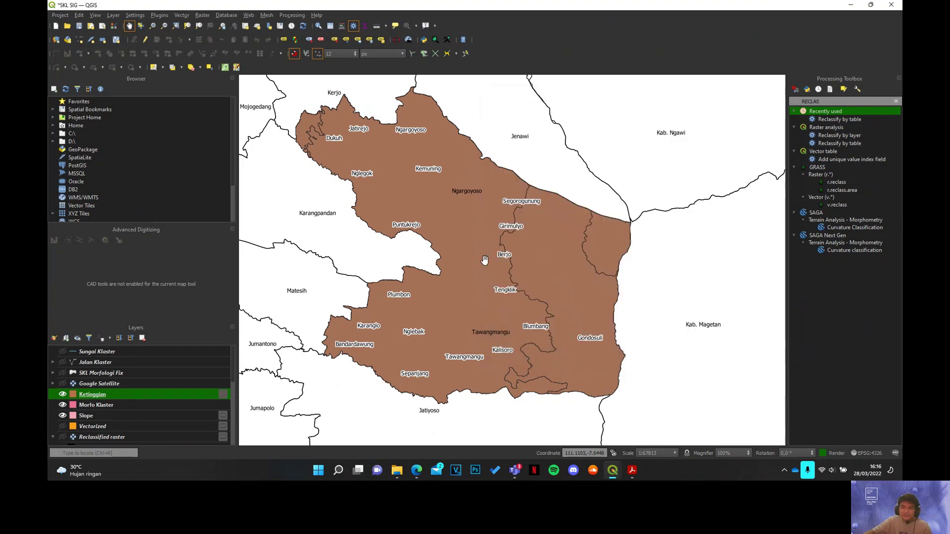
Step: Run Fix geometries on the Ketinggian layer, outputting to a temporary layer
text(fix)
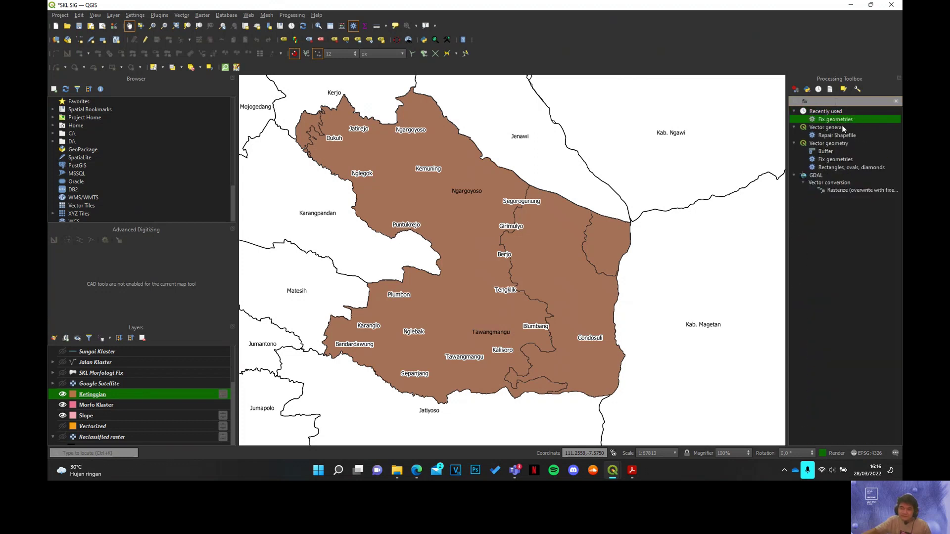
double_click(836, 120)
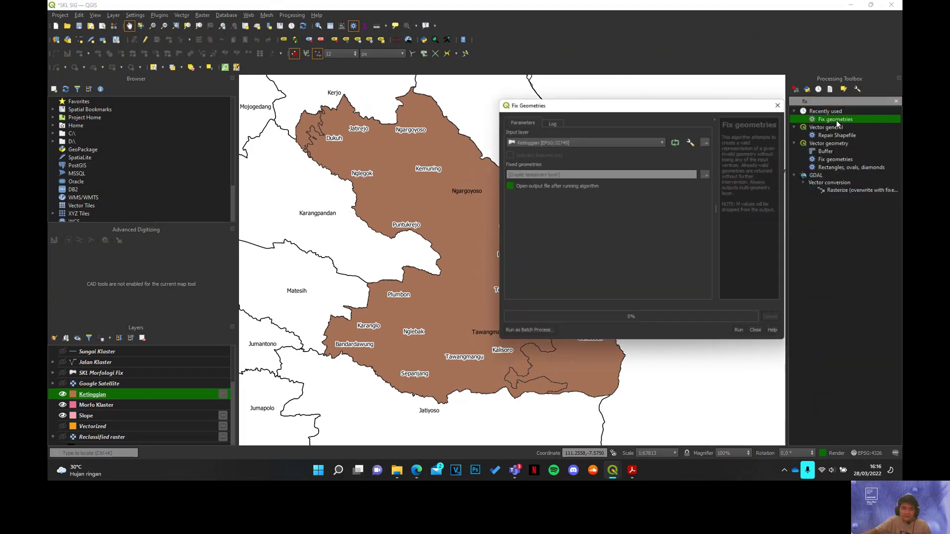
click(742, 334)
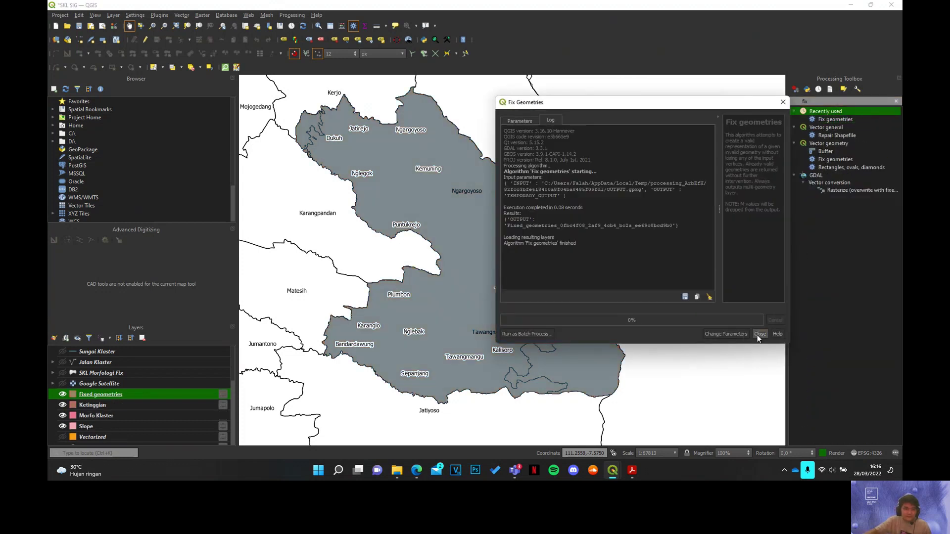
Step: Remove the original Ketinggian layer and rename the Fixed geometries layer as Ketinggian
click(142, 338)
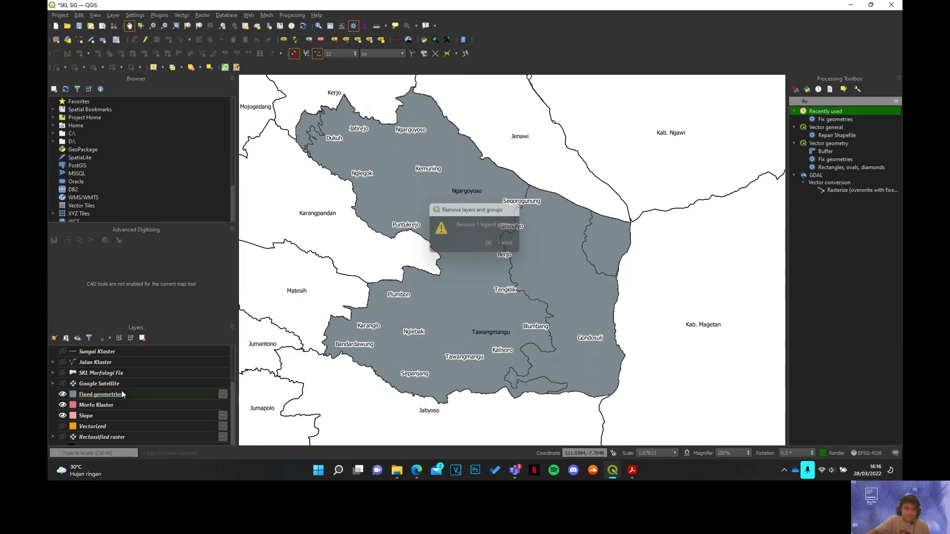
key(Return)
click(118, 393)
key(F2)
text(Ketingg)
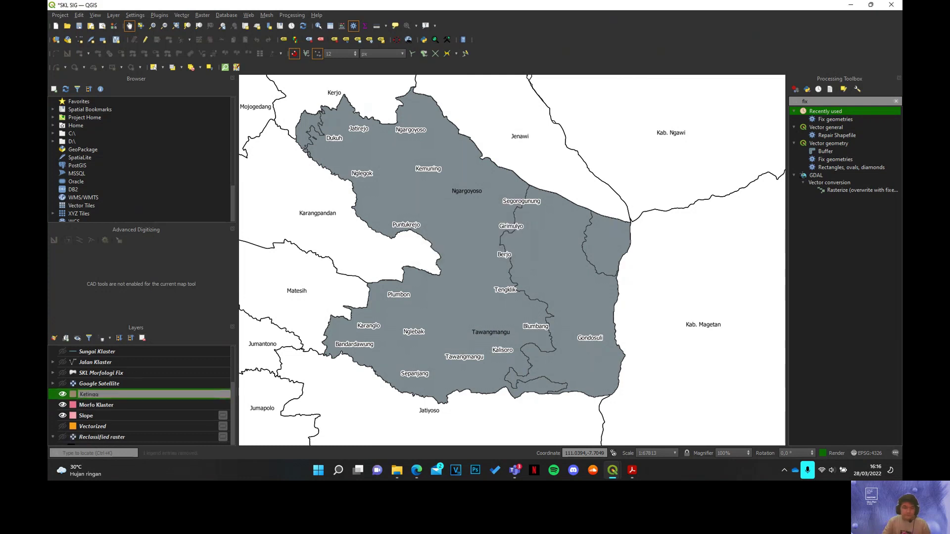
text(ian)
key(Return)
Step: Intersect the repaired Ketinggian layer with Morfo Klaster as the overlay into a temporary layer
click(181, 14)
mouse_move(208, 43)
click(285, 91)
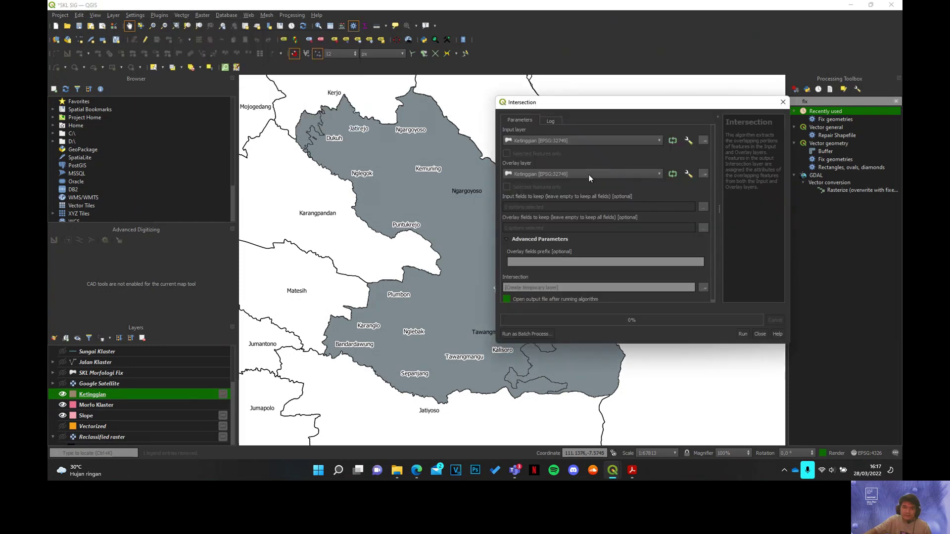
click(589, 174)
click(569, 205)
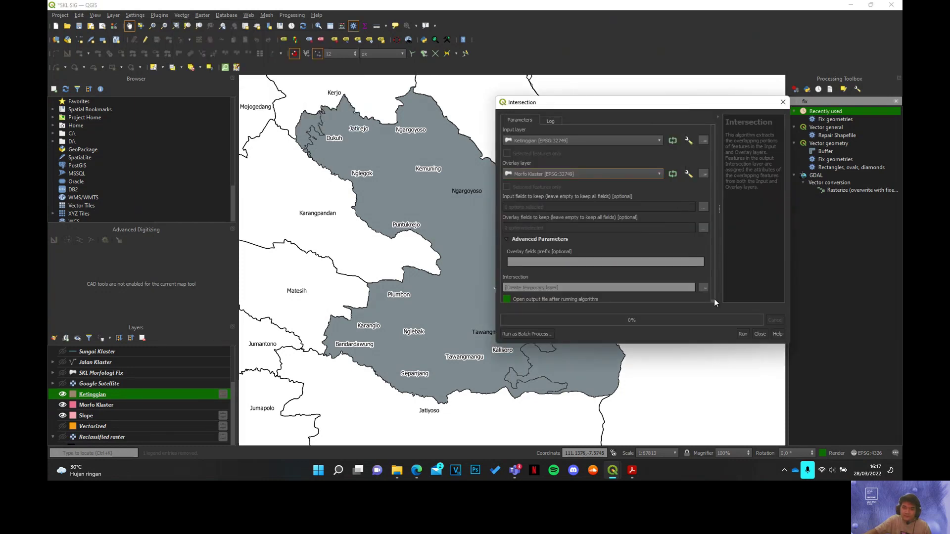
click(742, 334)
click(759, 335)
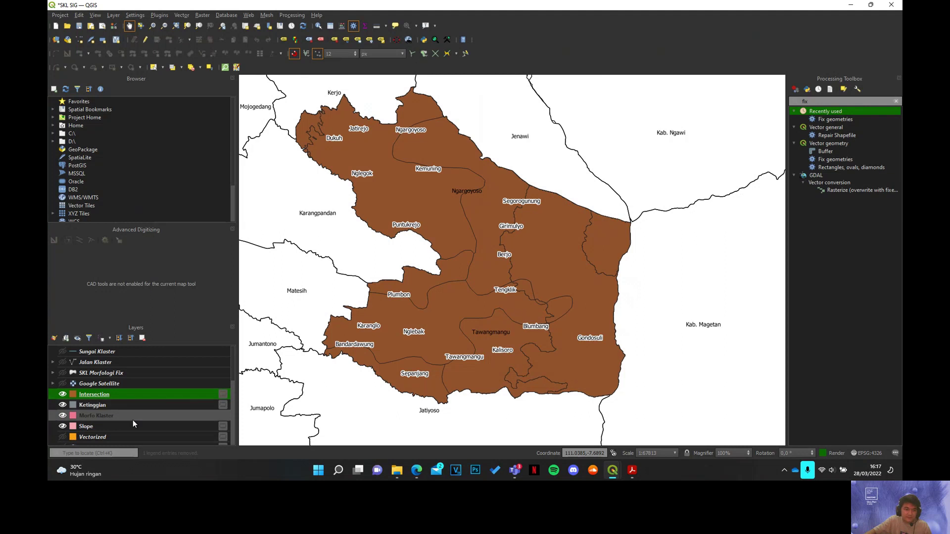
Step: Intersect the Intersection layer with Slope as the overlay into a second temporary layer
click(182, 16)
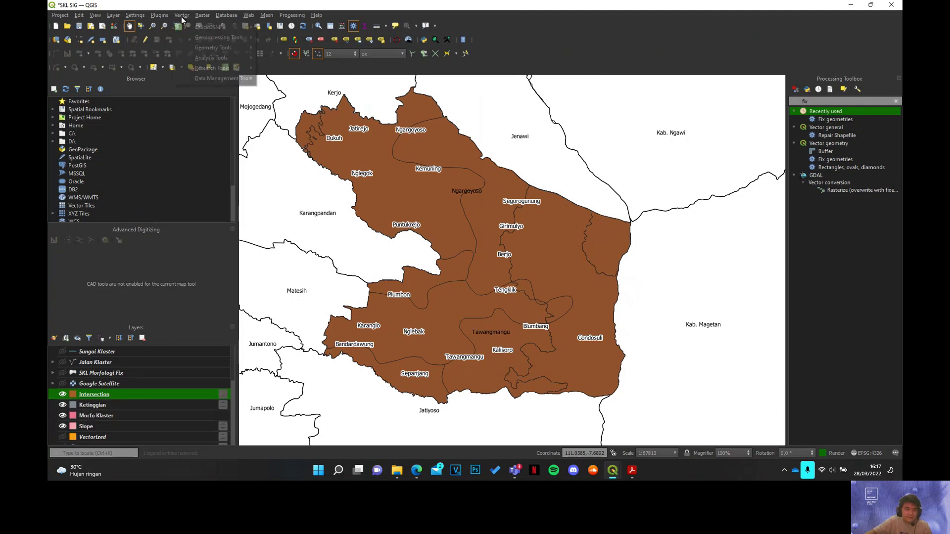
mouse_move(218, 38)
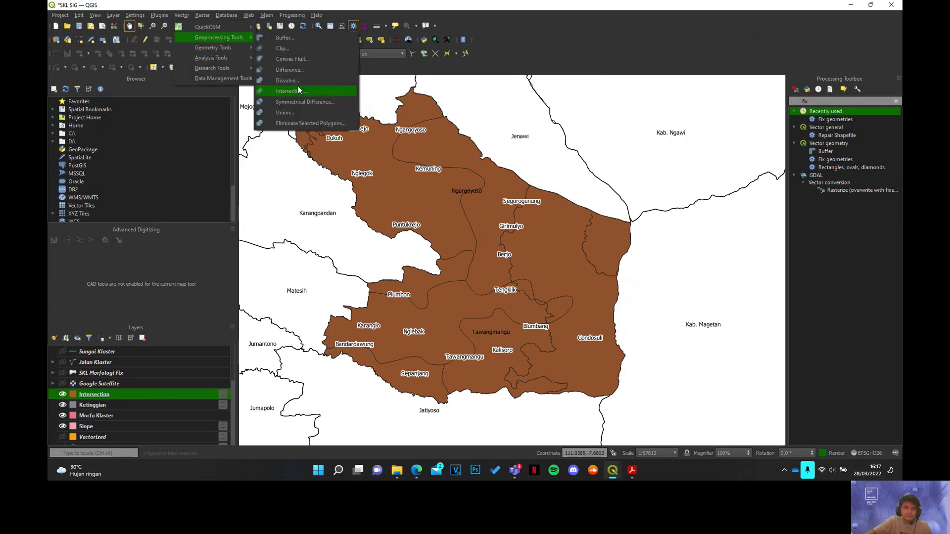
click(295, 92)
click(584, 141)
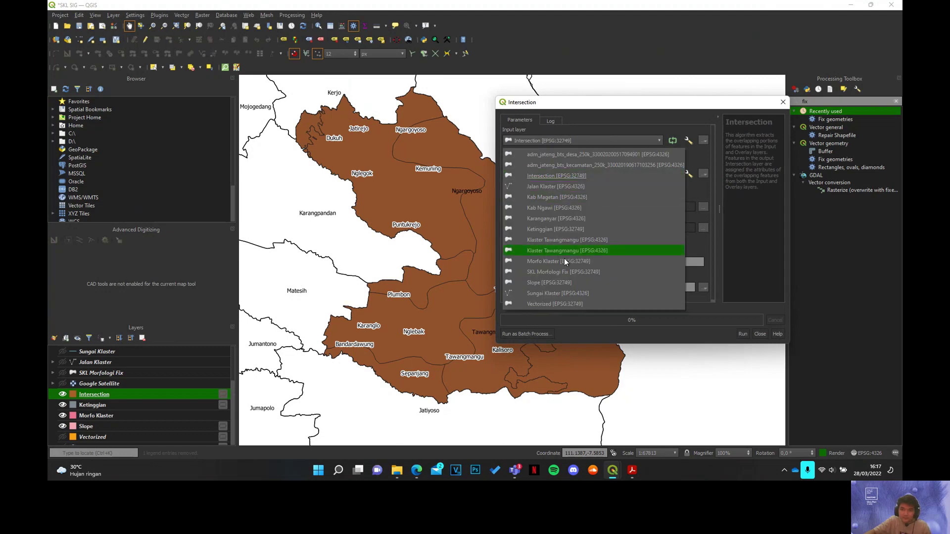
click(552, 284)
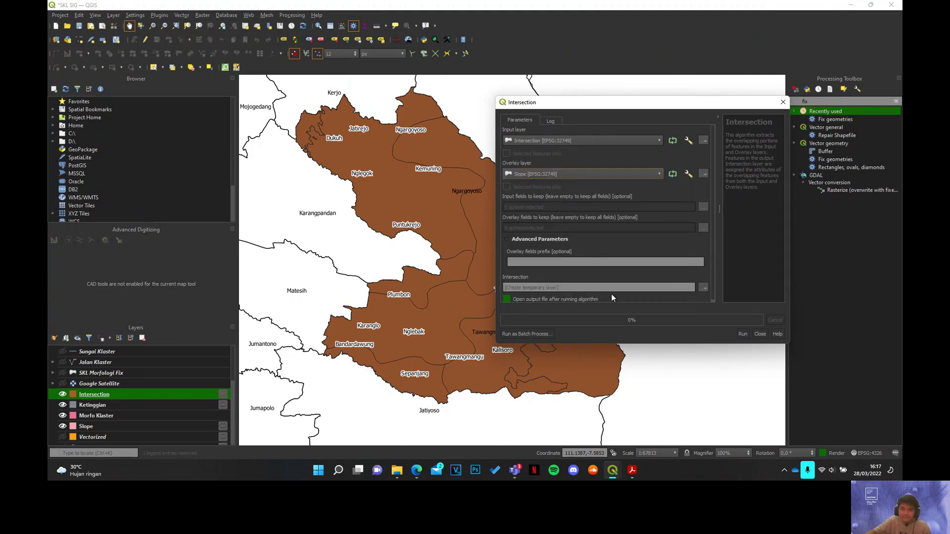
click(743, 334)
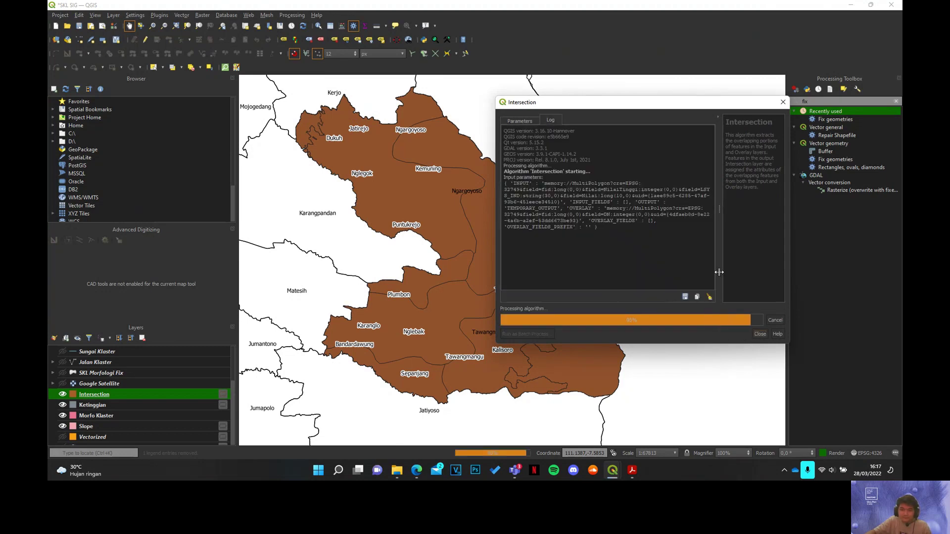
click(760, 334)
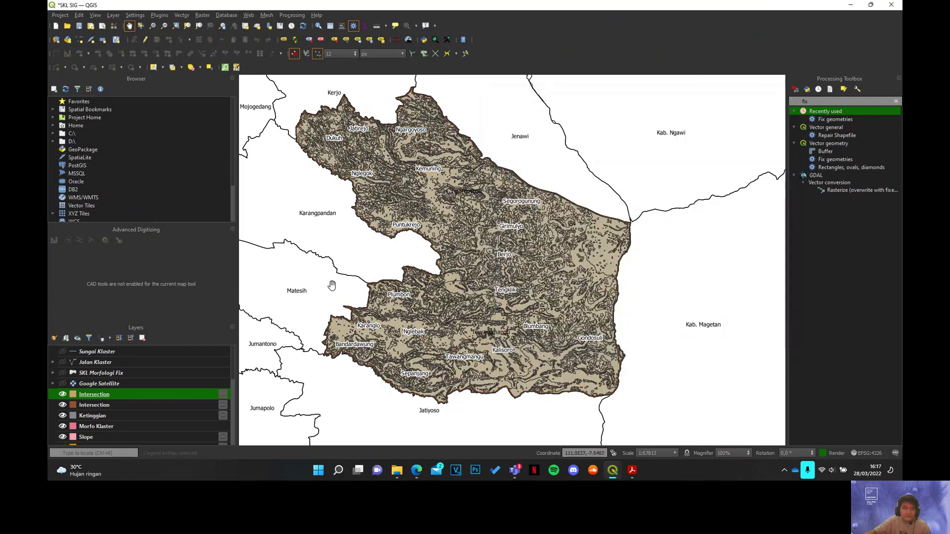
Step: Rename the newest Intersection layer, the one combined with Slope, as Kestabilan Lereng
drag(419, 189, 430, 190)
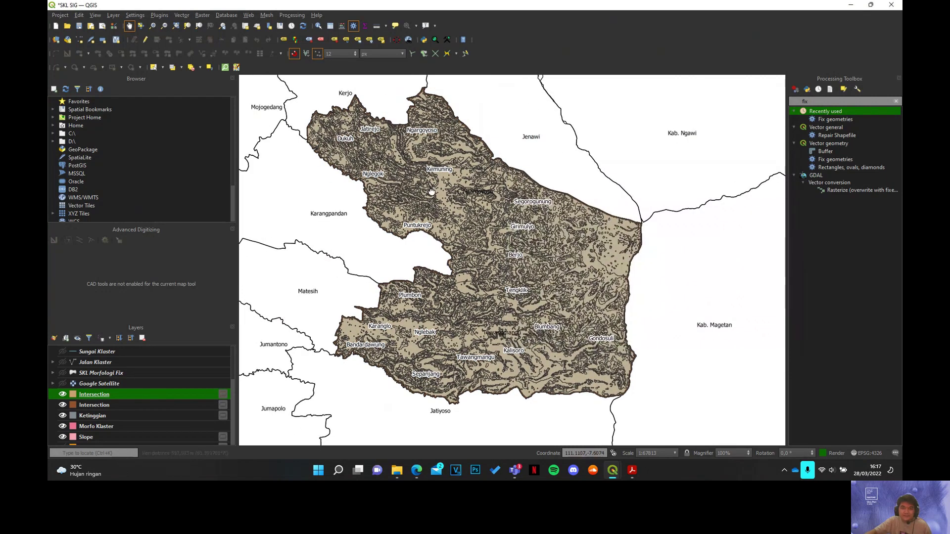
right_click(87, 394)
click(162, 394)
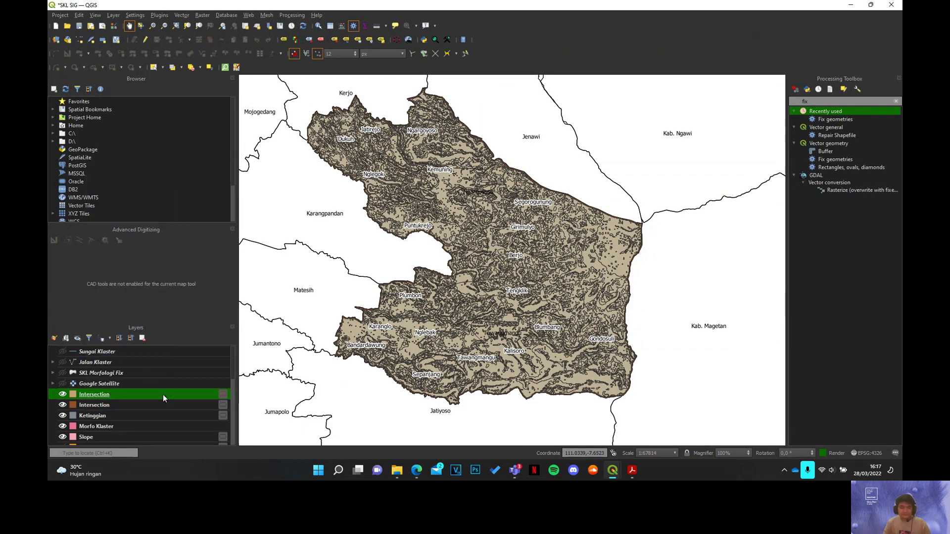
click(162, 394)
text(Kestabi)
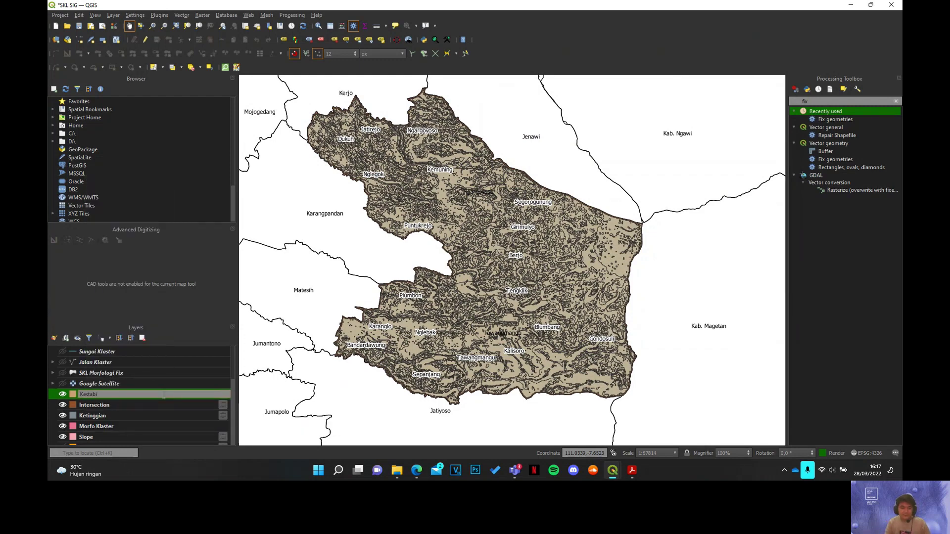
text(lan Lereng)
key(Return)
Step: Examine the NilaiTinggi, Nilai and DN score columns in the Kestabilan Lereng attribute table
right_click(163, 395)
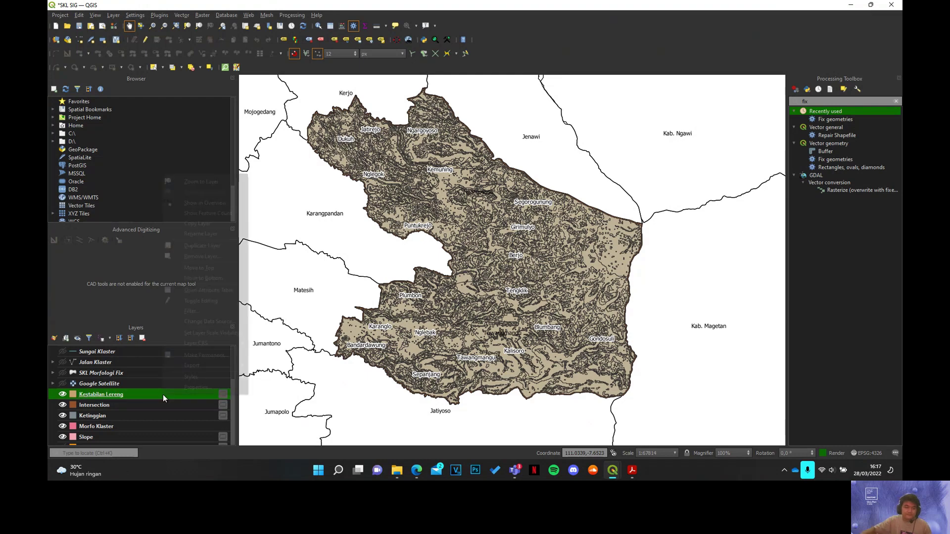
click(189, 293)
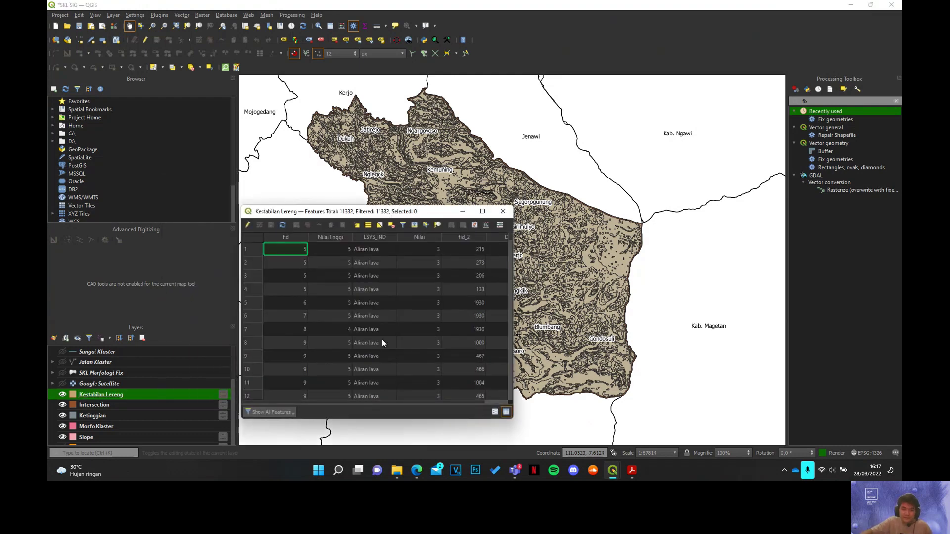
double_click(277, 213)
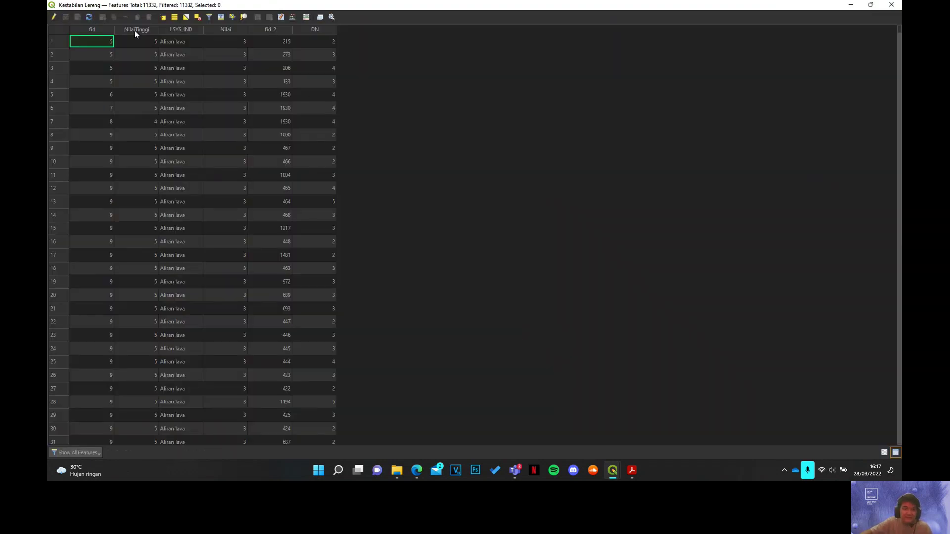
click(135, 43)
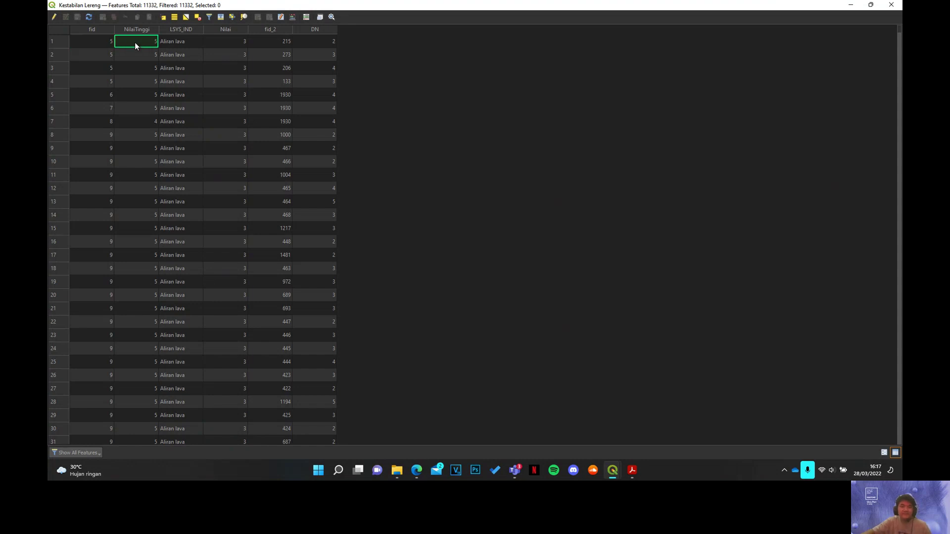
click(233, 44)
click(309, 42)
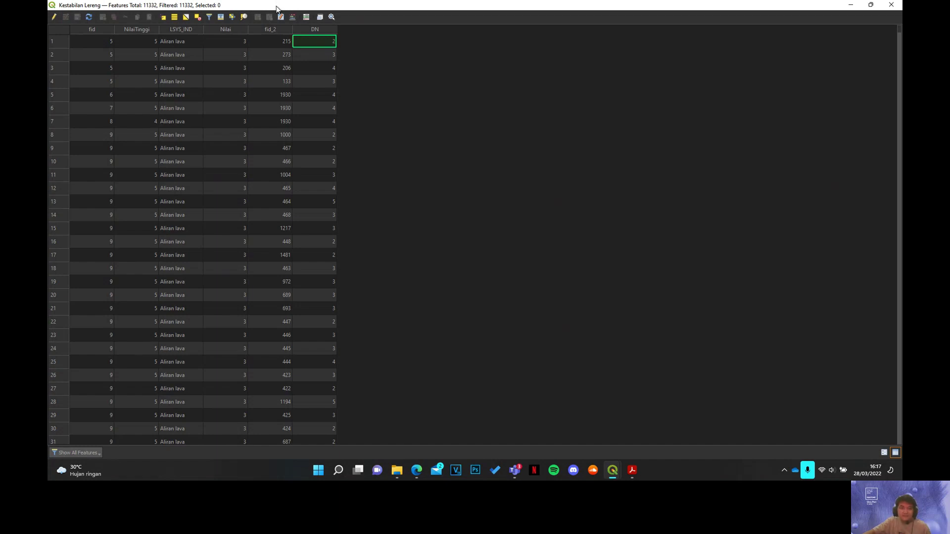
double_click(277, 9)
double_click(346, 44)
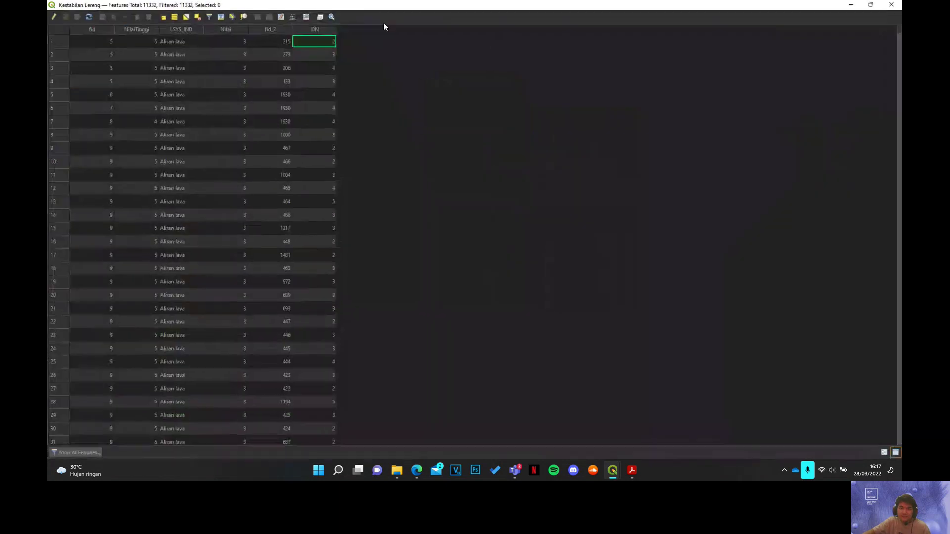
Step: Create a whole-number field NilaiTotal in the Kestabilan Lereng table, calculated as "NilaiTinggi" + "Nilai" + "DN"
click(307, 17)
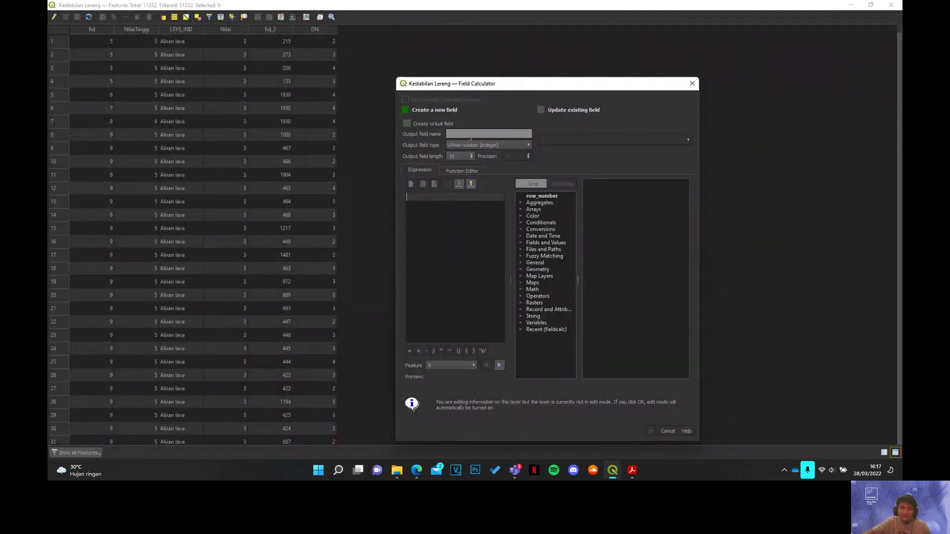
text(Total)
click(452, 242)
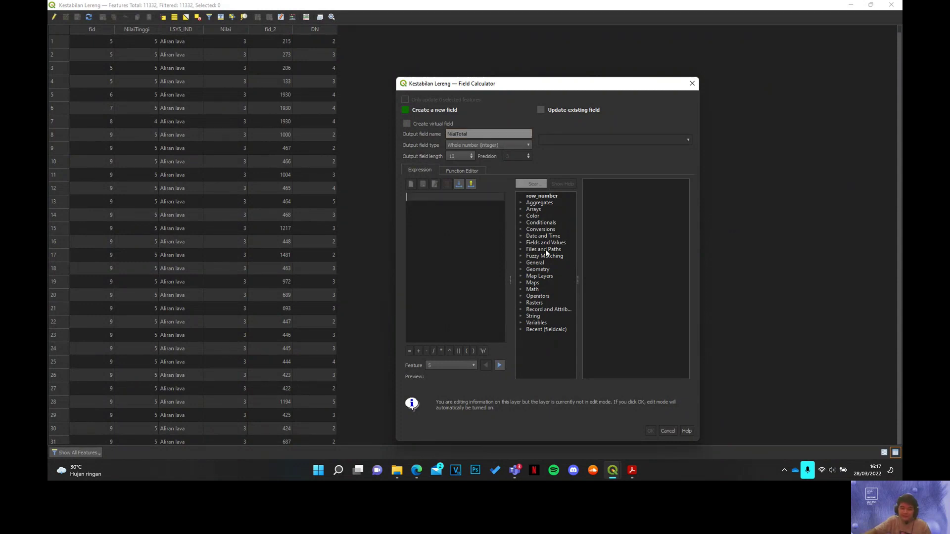
click(519, 242)
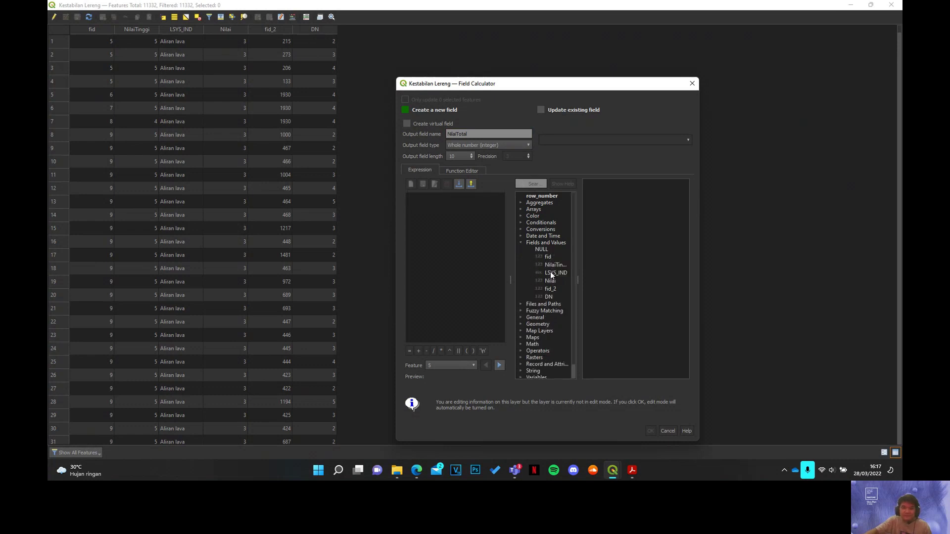
double_click(553, 265)
text(+)
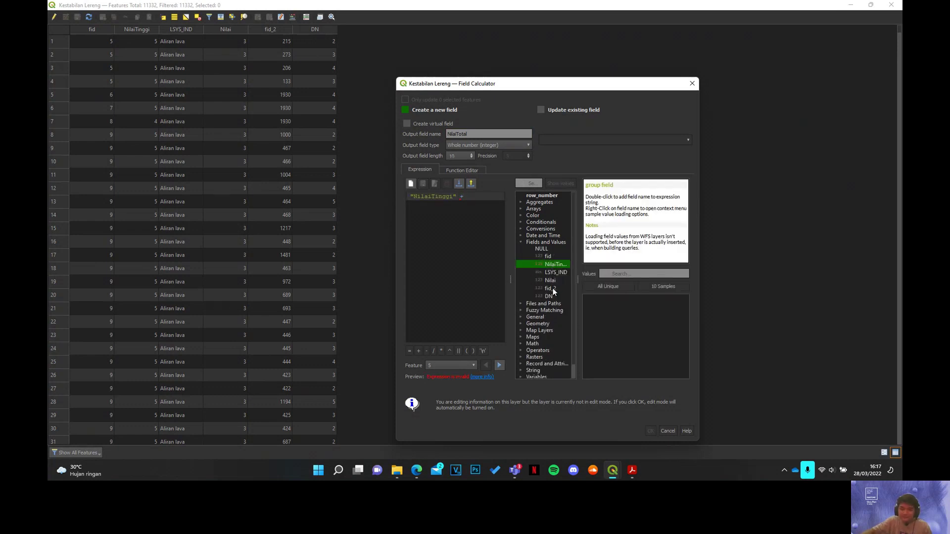
double_click(552, 281)
text(+ "DN)
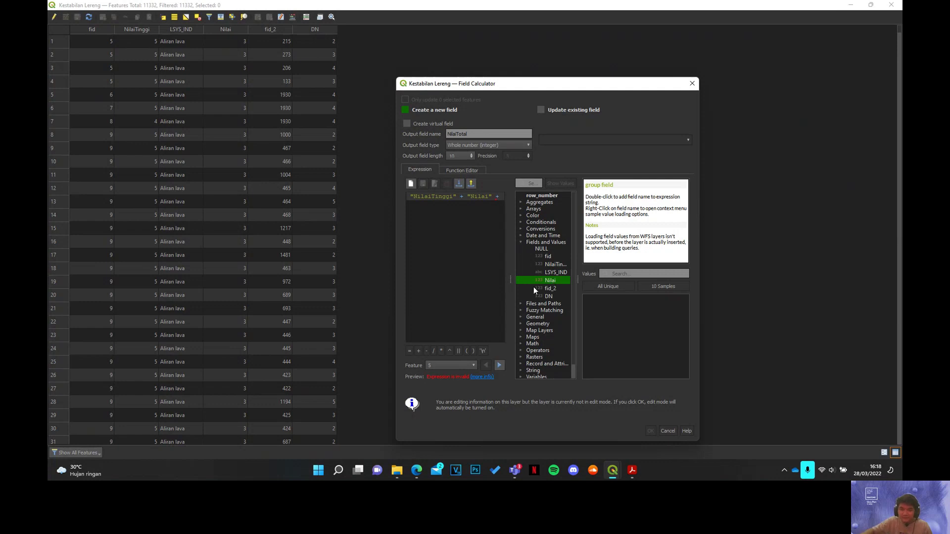
double_click(547, 297)
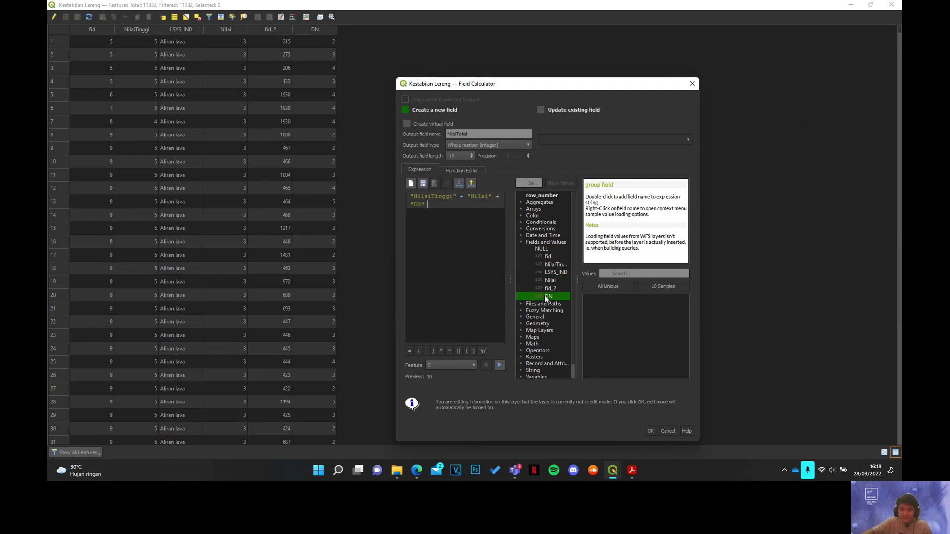
click(651, 431)
click(472, 85)
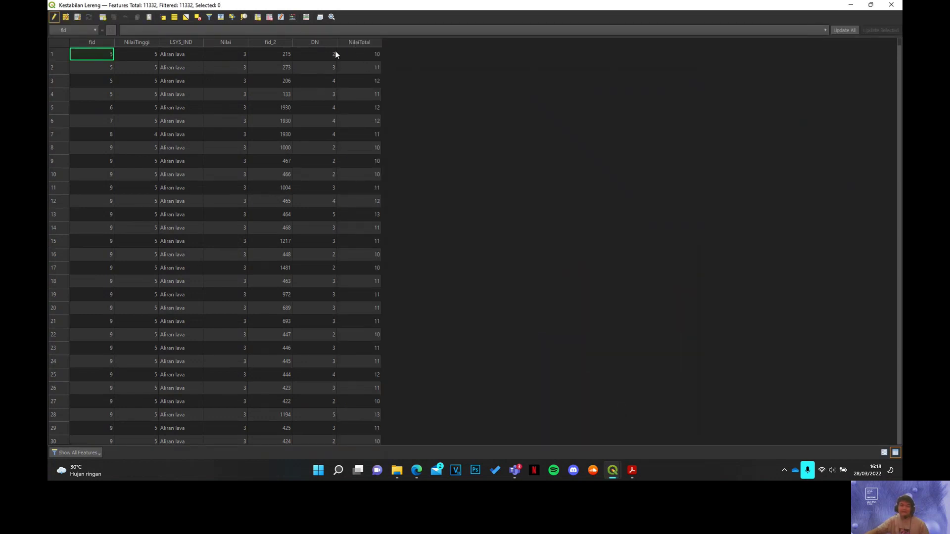
Step: Start another field calculation, replacing the leftover expression with the CASE WHEN template from the Stack Exchange page
click(292, 18)
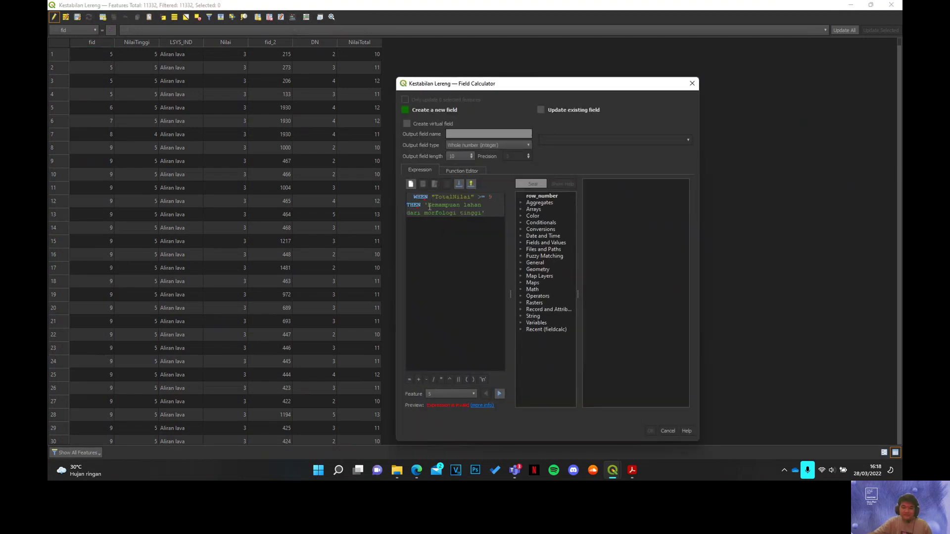
key(ctrl+a)
key(Delete)
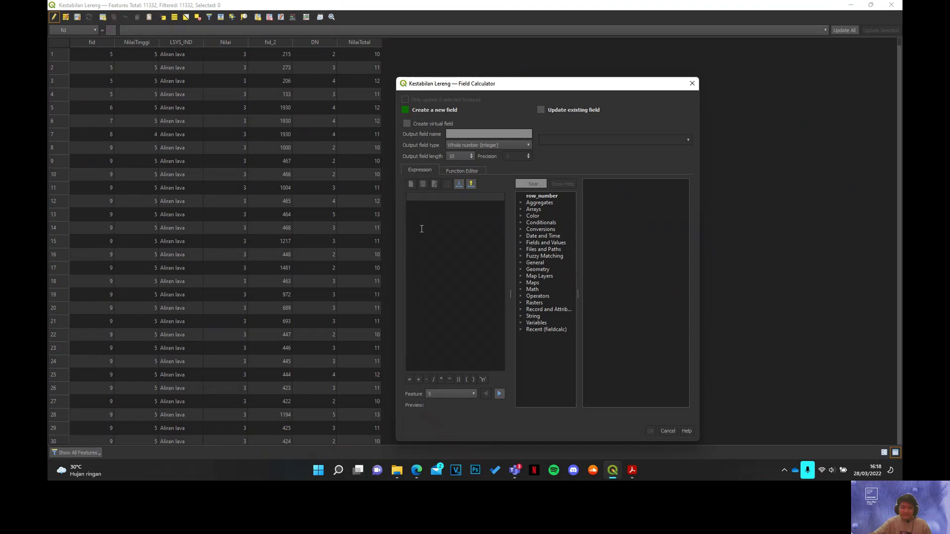
click(417, 470)
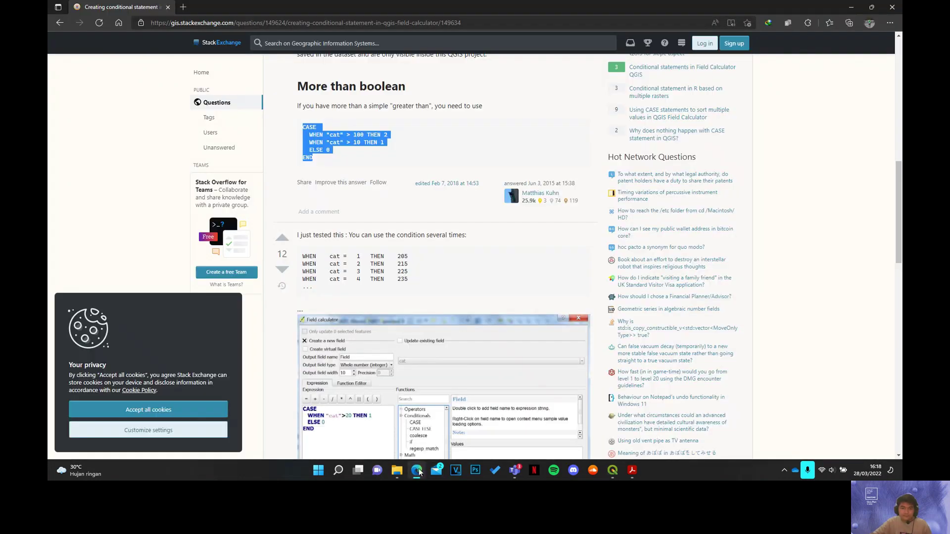
key(alt+Tab)
text(CASE   WHEN "cat" > 100 THEN 2   WHEN "cat" > 10 THEN 1   ELSE 0 END)
Step: Change the first WHEN condition to "NilaiTotal" >= 13 and start a quoted text result in place of 2
double_click(444, 206)
text(Nil)
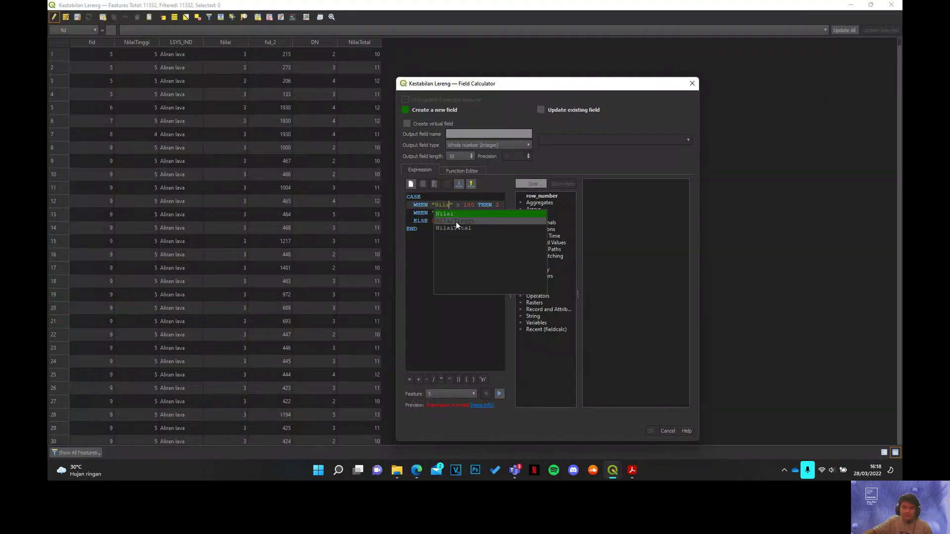
double_click(459, 229)
click(483, 205)
text(=)
key(Delete)
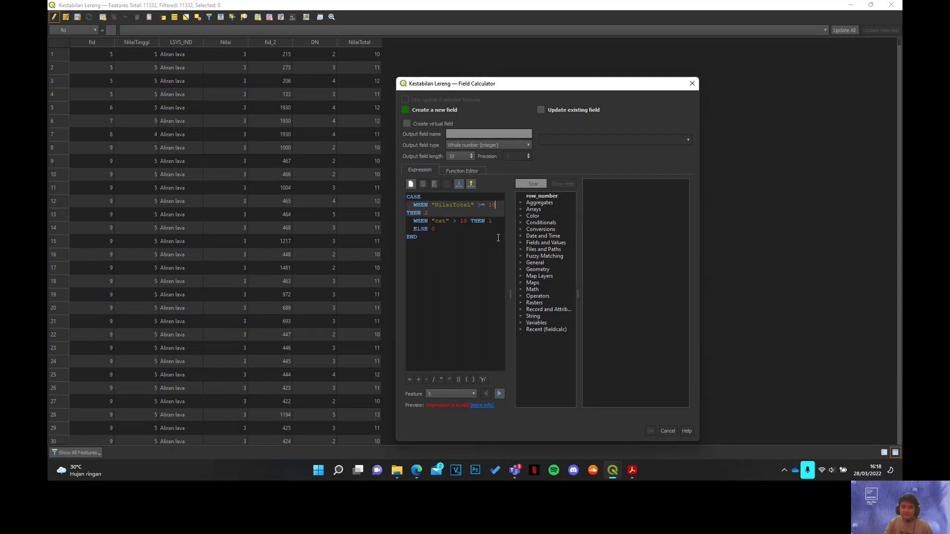
text(3)
key(BackSpace)
text(')
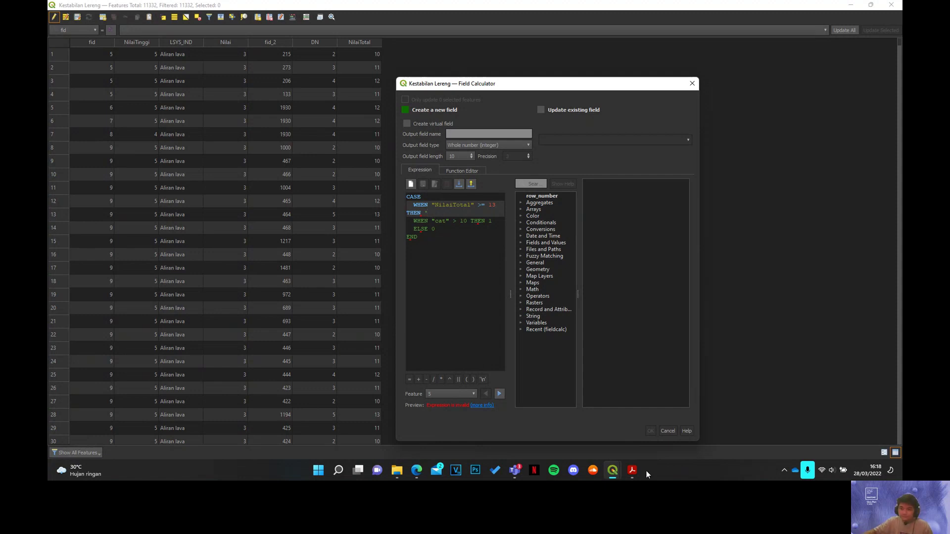
Step: Consult the SKL Kestabilan Lereng class table in PERMEN PU.pdf and set the first condition's result to 'Kestabilan lereng tinggi'
click(633, 470)
scroll(679, 225, down, 15)
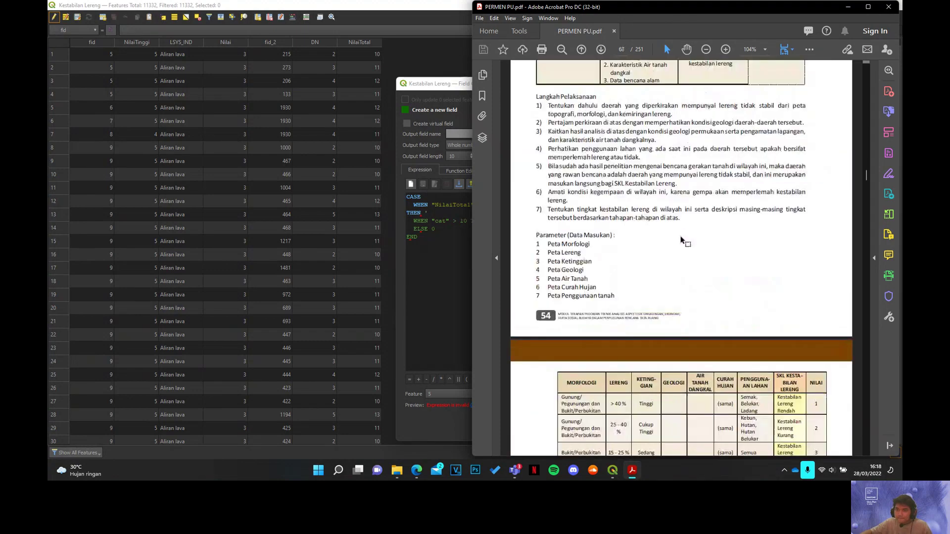
scroll(679, 225, up, 3)
scroll(679, 225, down, 15)
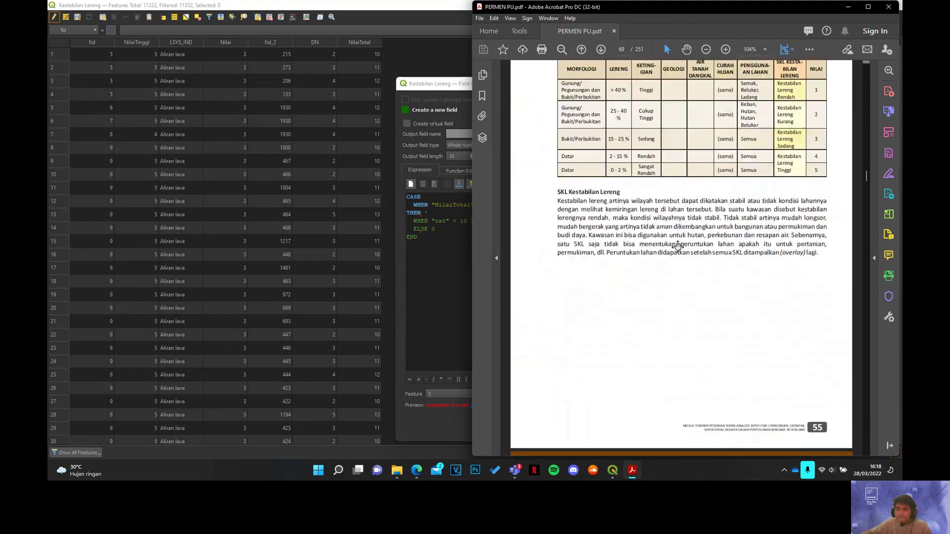
scroll(681, 247, up, 3)
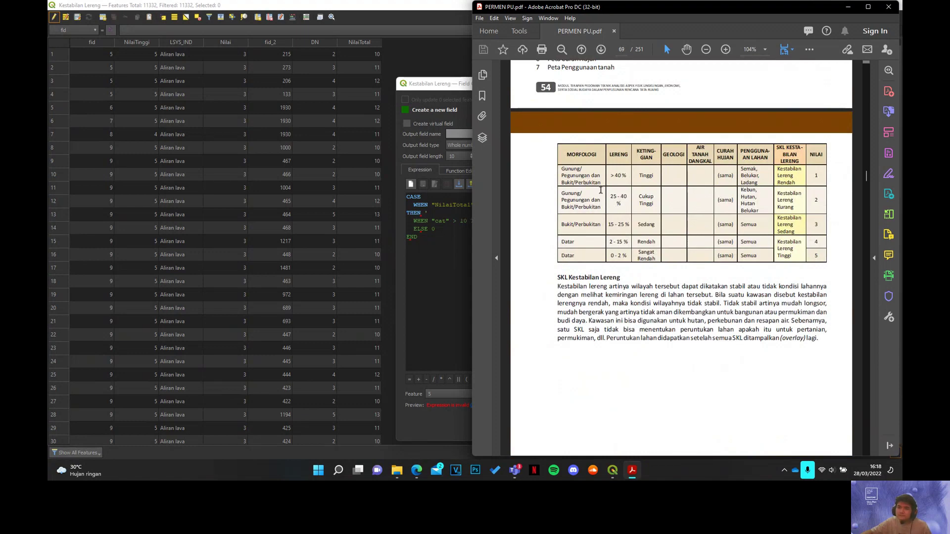
drag(425, 88, 282, 89)
mouse_move(632, 470)
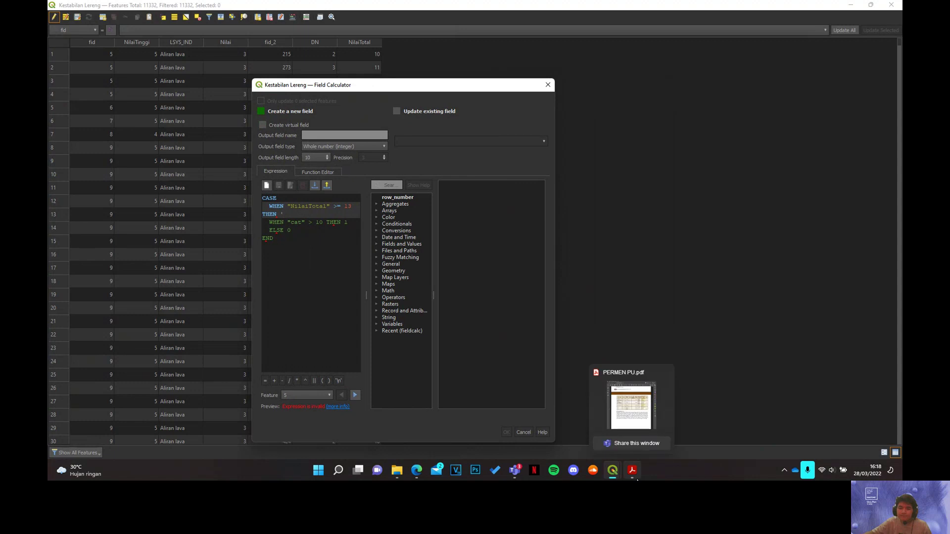
click(656, 414)
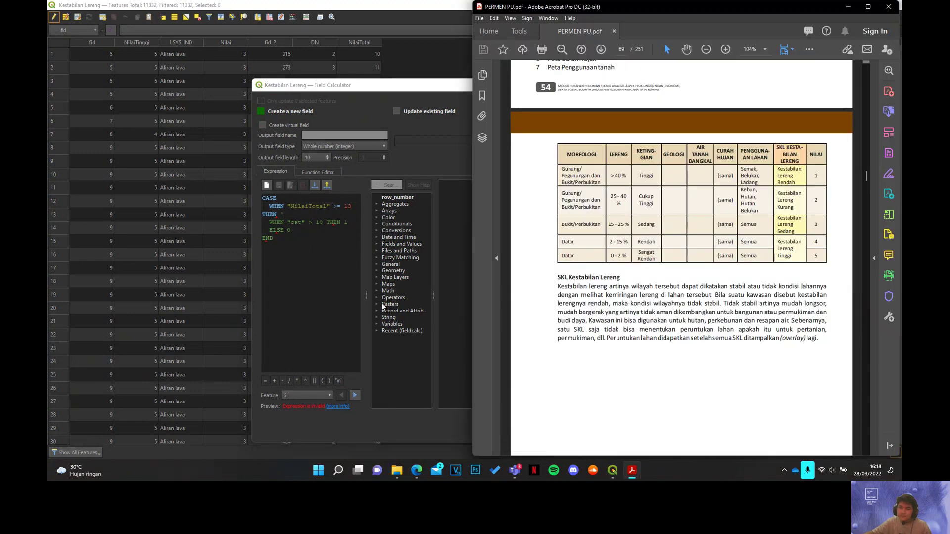
click(292, 213)
text('Kestabilan lereng tinggi')
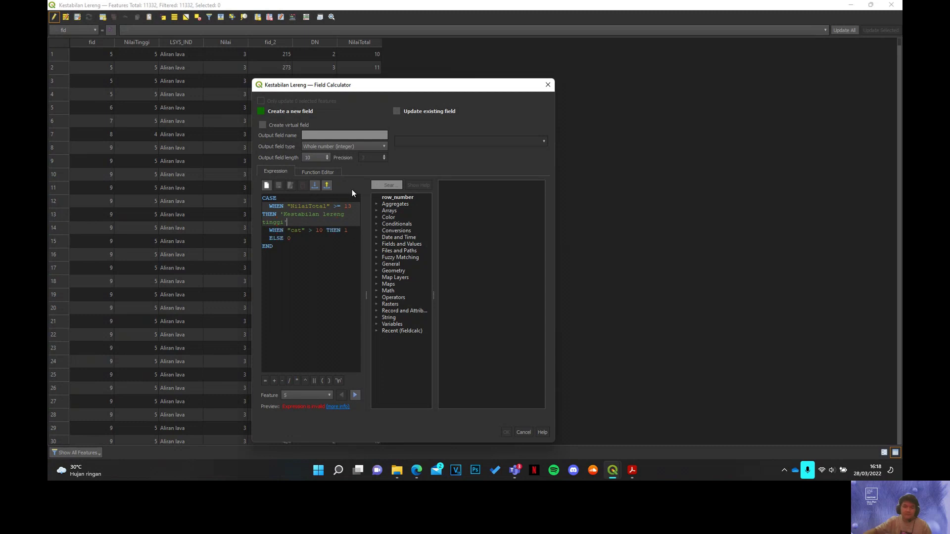
Step: Define the output field as SKLLereng, of type Text (string) with length 60
click(317, 136)
text(SK)
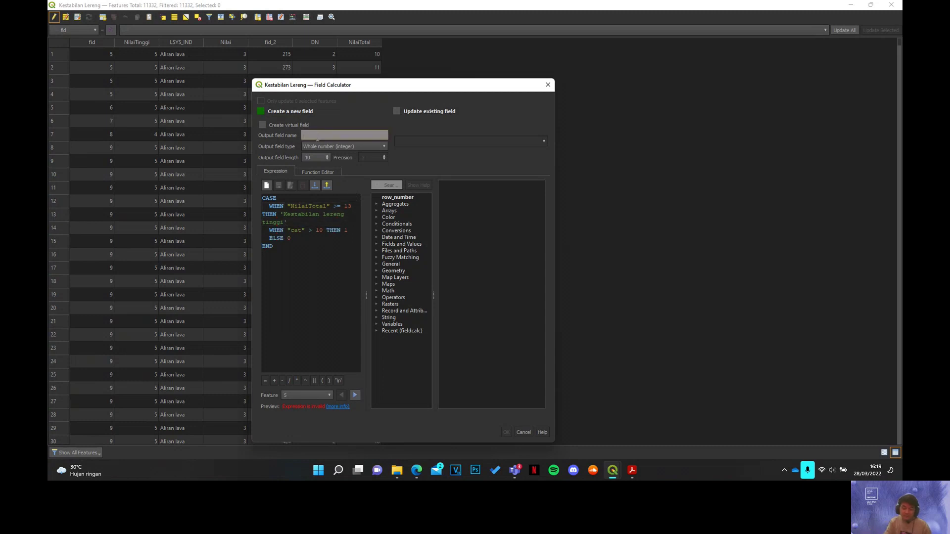
text(LLereng)
click(333, 147)
click(325, 171)
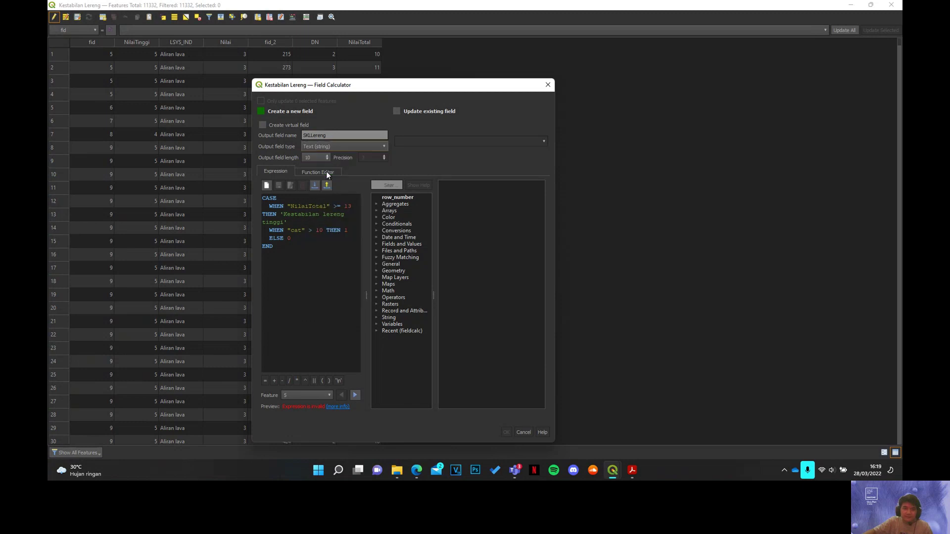
text(60)
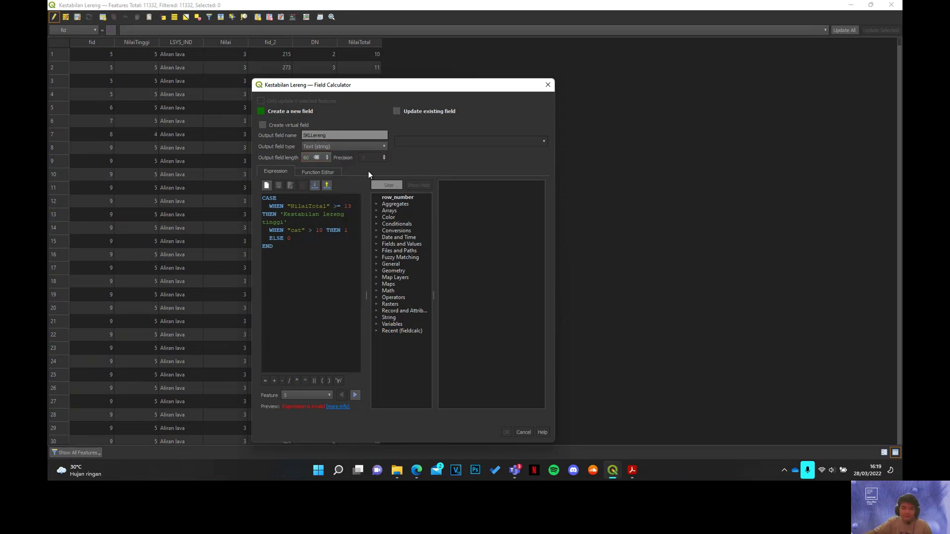
Step: Replace the "cat" placeholder in the second WHEN condition with the NilaiTotal field
click(346, 221)
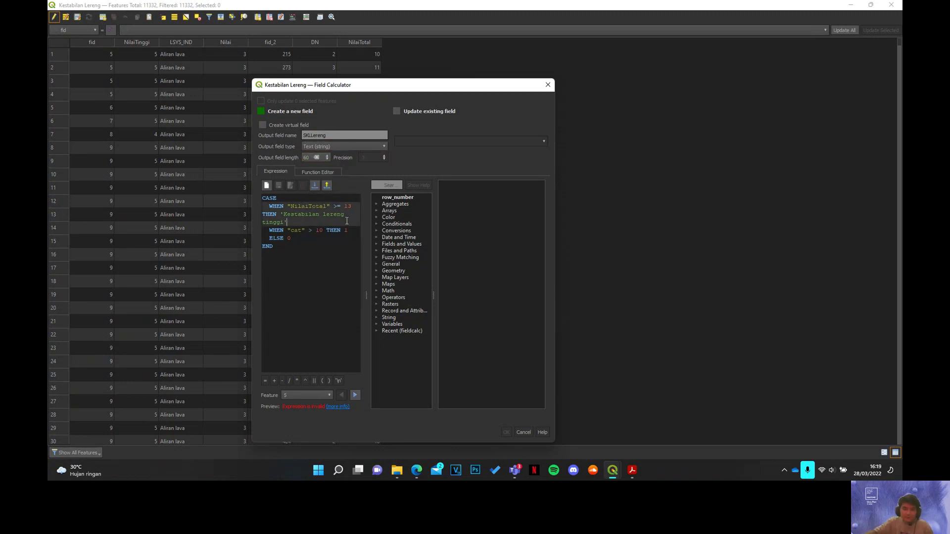
click(322, 238)
click(299, 230)
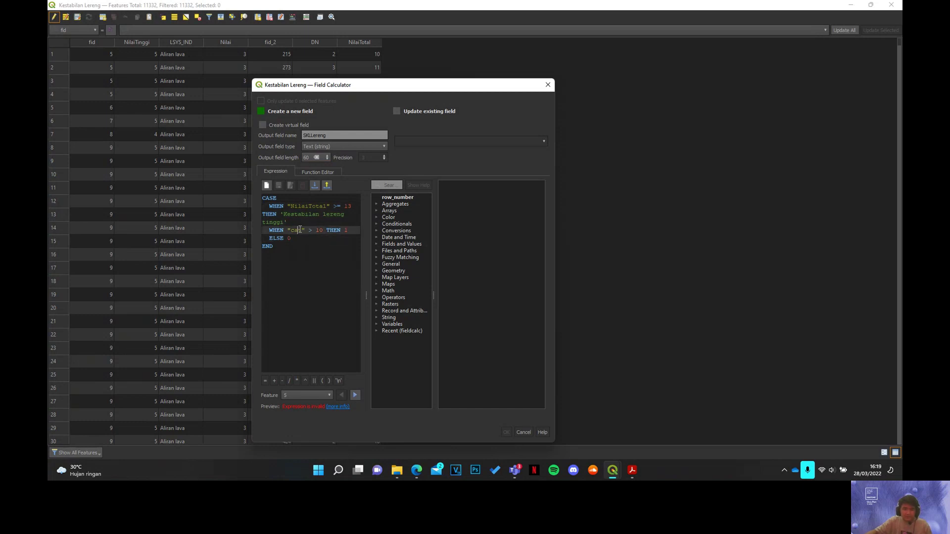
key(BackSpace)
key(BackSpace)
key(BackSpace)
text(Nila)
double_click(325, 254)
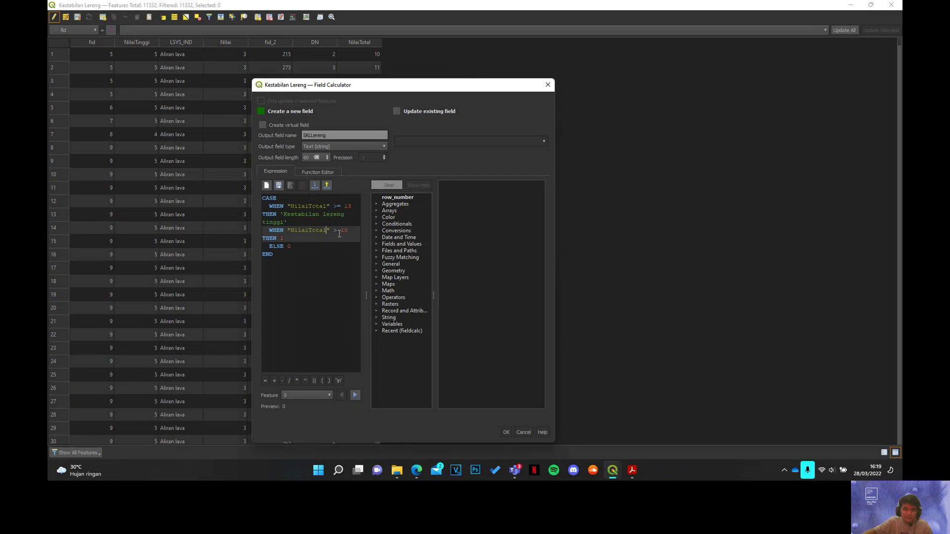
Step: Set the second condition to >= 9 with the result 'Kestabilan lereng cukup'
key(Right)
key(Right)
key(Right)
text(=)
key(Right)
key(BackSpace)
key(BackSpace)
text(9)
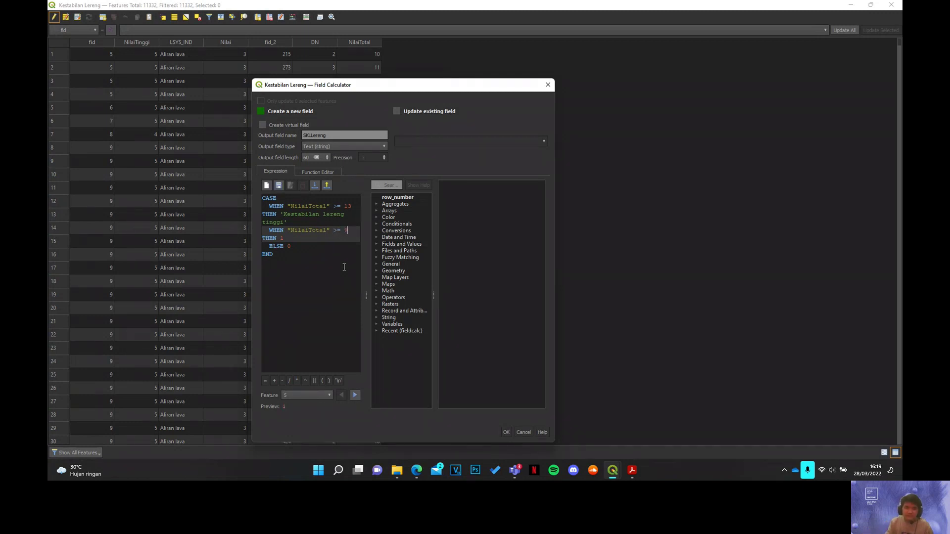
key(BackSpace)
text('Ke)
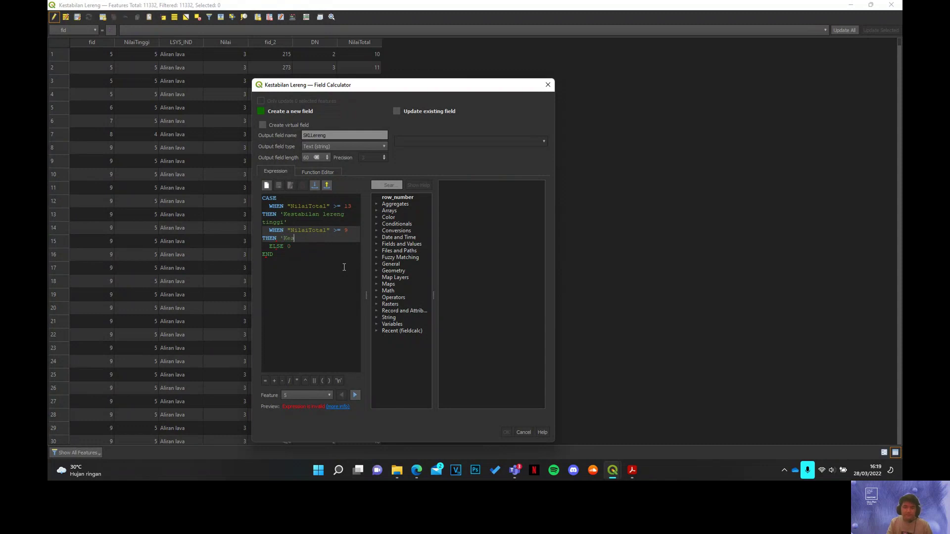
text(stabilan lereng cukup')
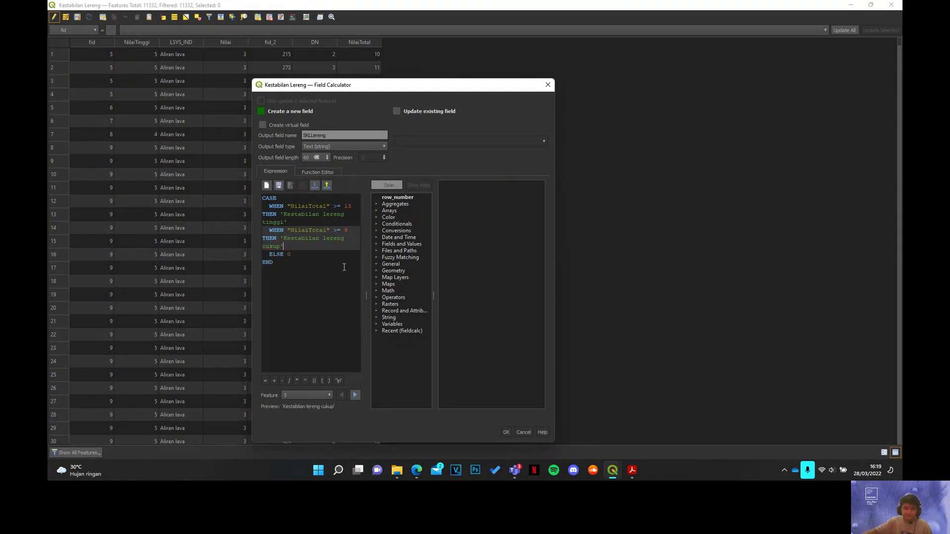
Step: Duplicate the two WHEN clauses twice above ELSE and remove the last copy, leaving five clauses
drag(284, 246, 248, 207)
key(ctrl+c)
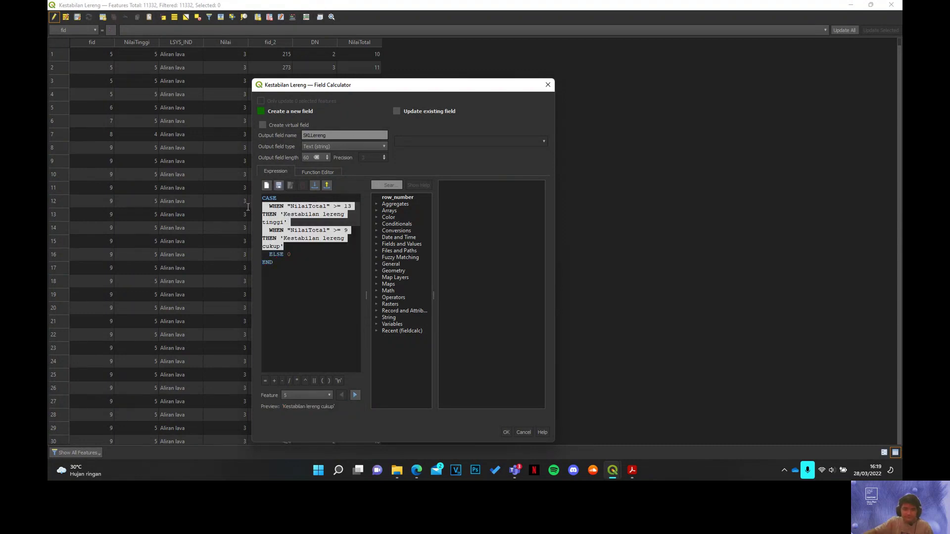
click(310, 246)
key(Return)
key(ctrl+v)
key(Return)
key(ctrl+v)
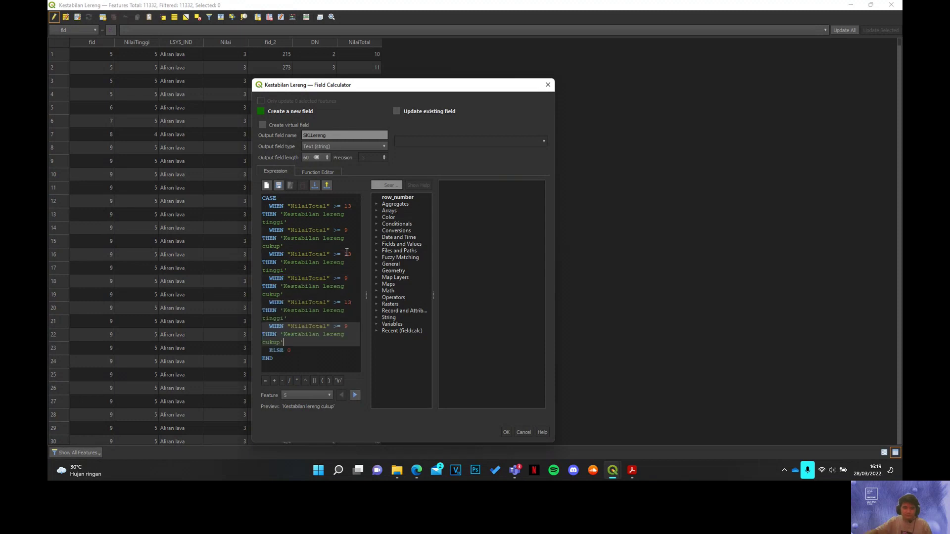
drag(285, 343, 257, 328)
key(Delete)
key(Delete)
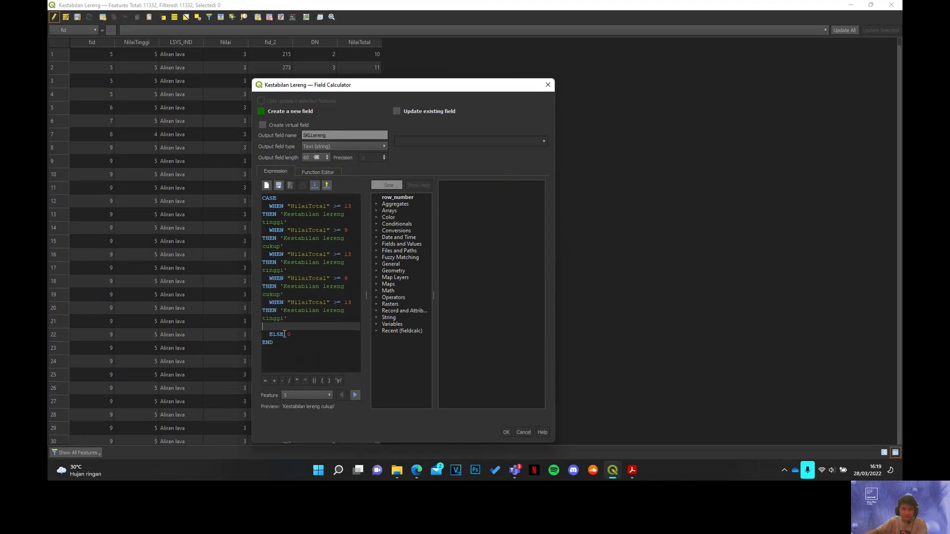
Step: Change the fifth WHEN clause to >= 4 with the result 'Kestabilan lereng rendah'
click(354, 302)
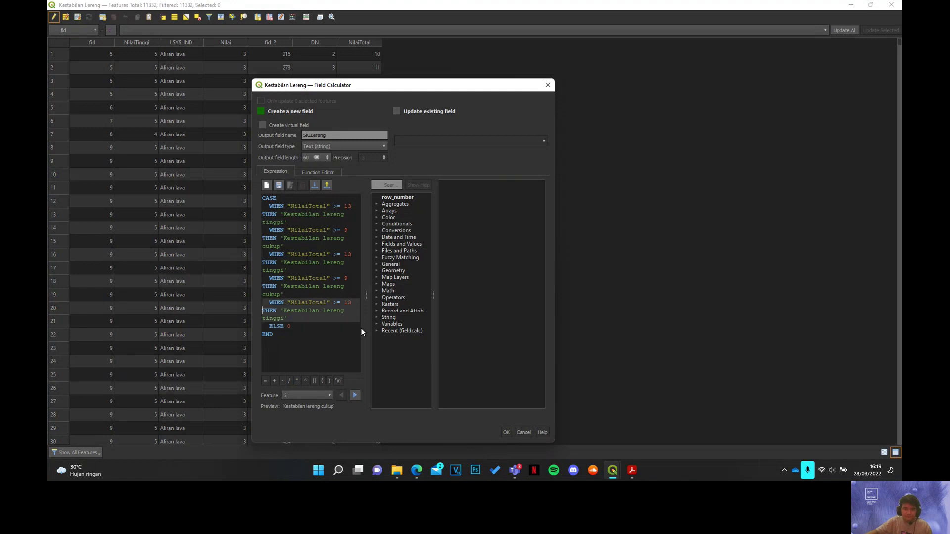
key(BackSpace)
key(BackSpace)
text(4)
key(Delete)
key(Delete)
key(Delete)
key(Delete)
key(Delete)
key(Delete)
text(rendah)
Step: Change the fourth WHEN clause's result to 'Kestabilan lereng kurang'
click(278, 294)
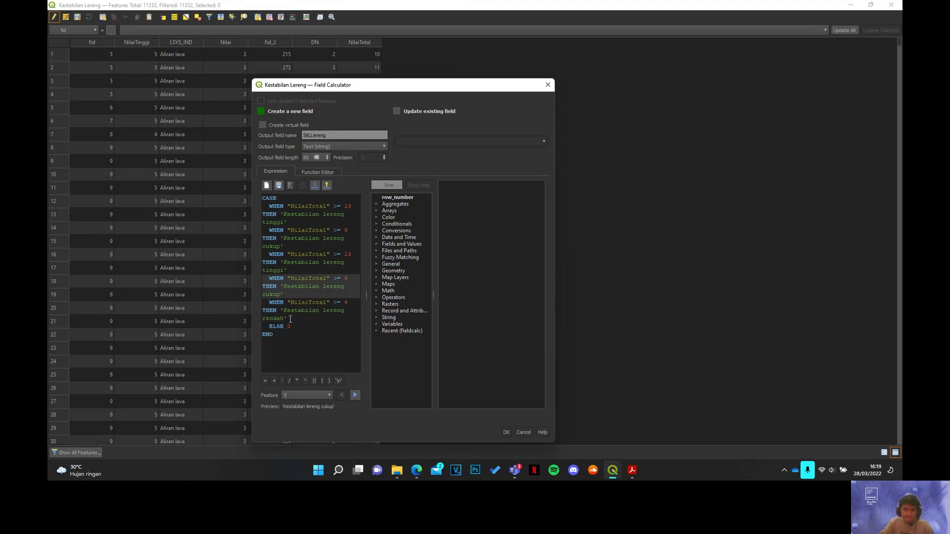
key(BackSpace)
key(BackSpace)
key(BackSpace)
key(BackSpace)
key(BackSpace)
text(kurang)
Step: Change the third WHEN clause's result to 'Kestabilan lereng sedang'
click(282, 272)
key(BackSpace)
key(BackSpace)
key(BackSpace)
key(BackSpace)
key(BackSpace)
key(BackSpace)
text(sedang)
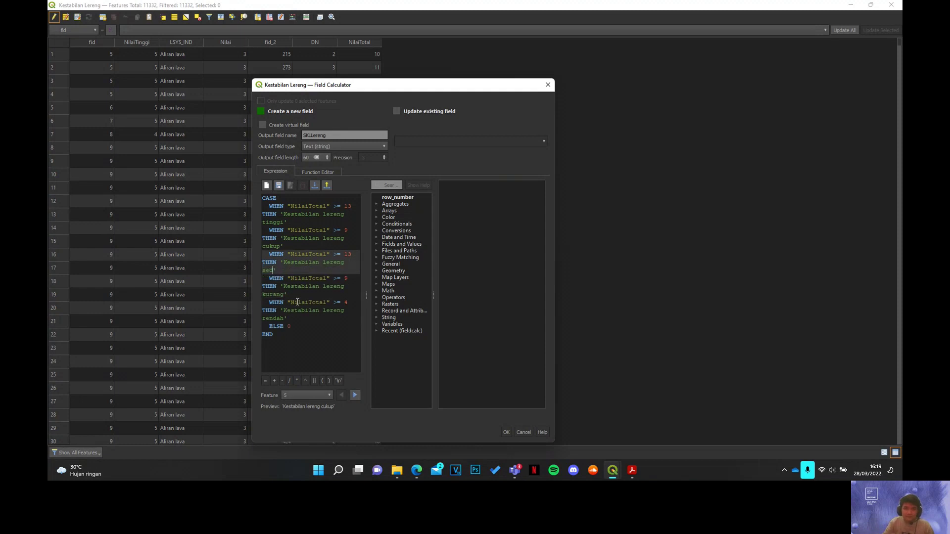
click(397, 470)
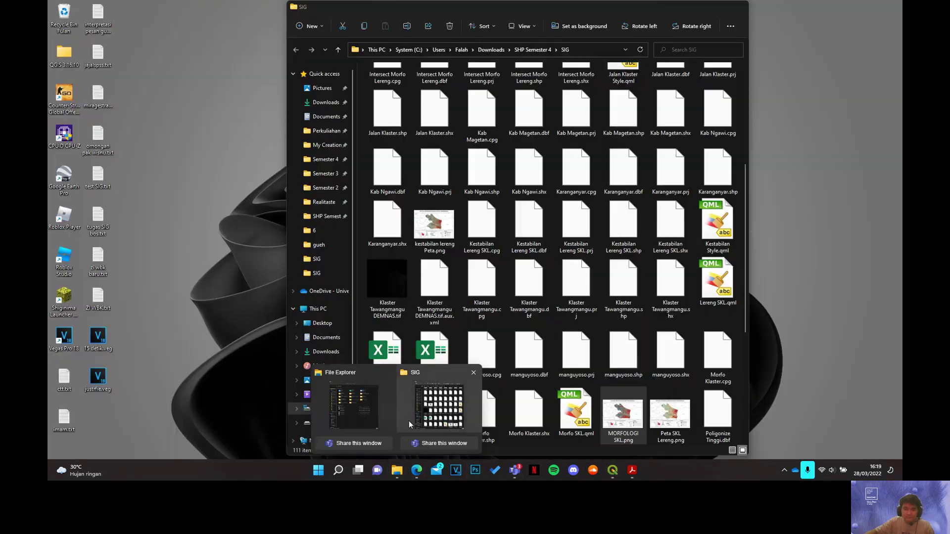
click(353, 406)
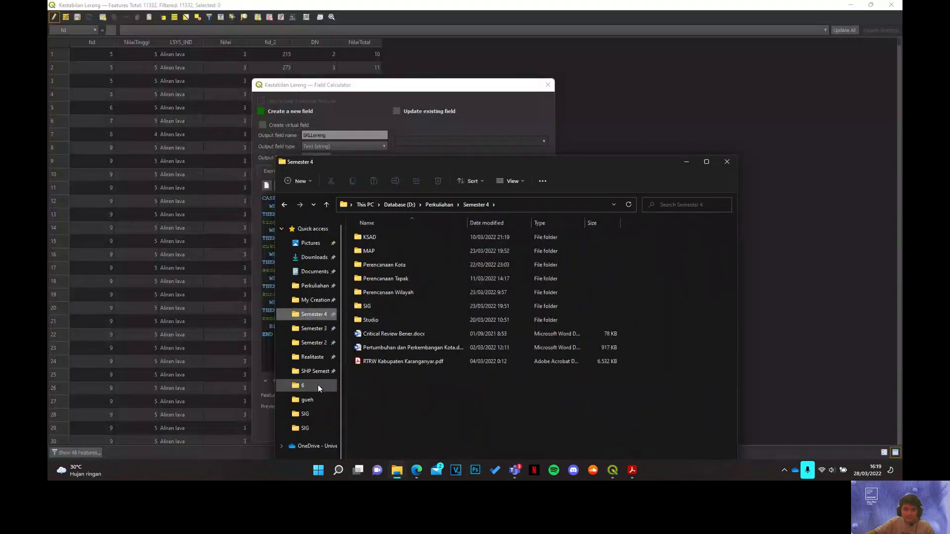
click(312, 345)
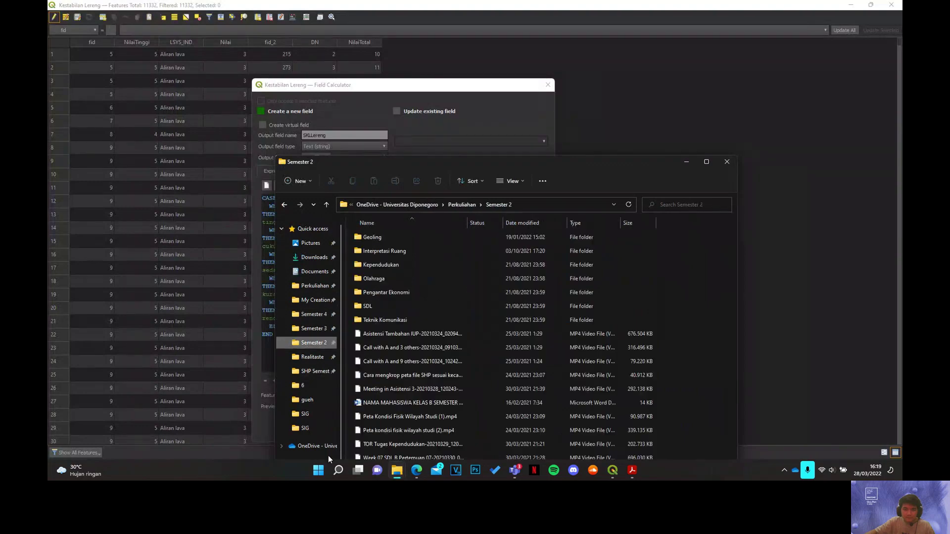
Step: Open the report '4B_Laporan Final Geologi Lingkungan' in Word and view its SKL Kestabilan Lereng score table beside the Field Calculator
click(338, 474)
text(word)
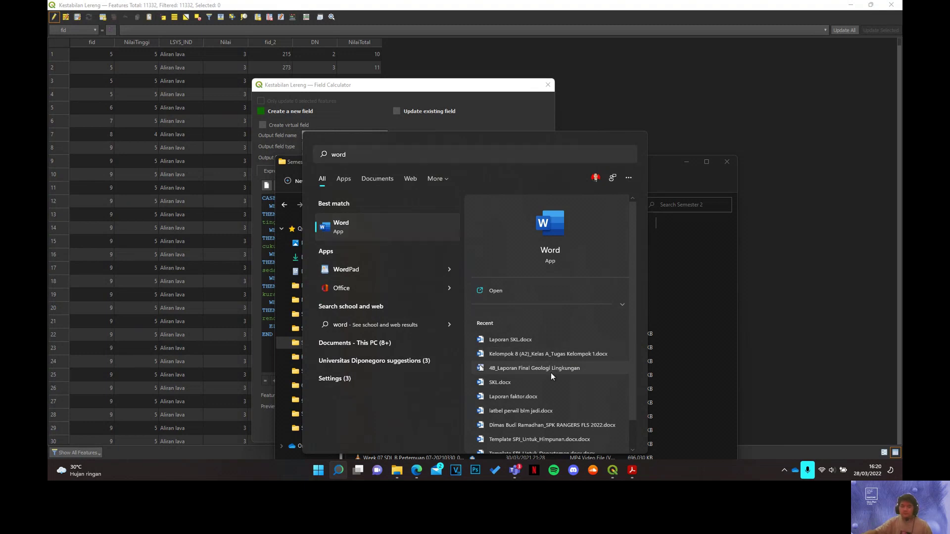
click(553, 367)
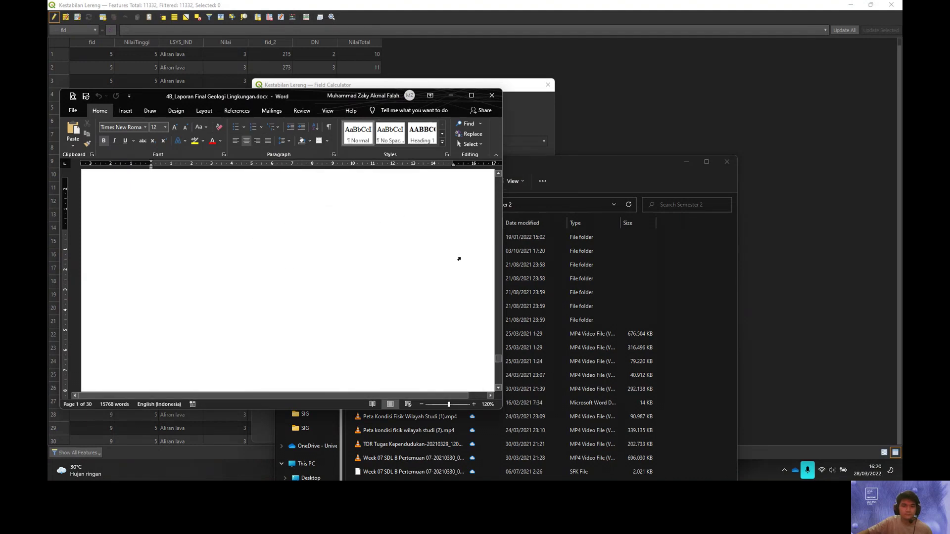
click(527, 176)
click(451, 85)
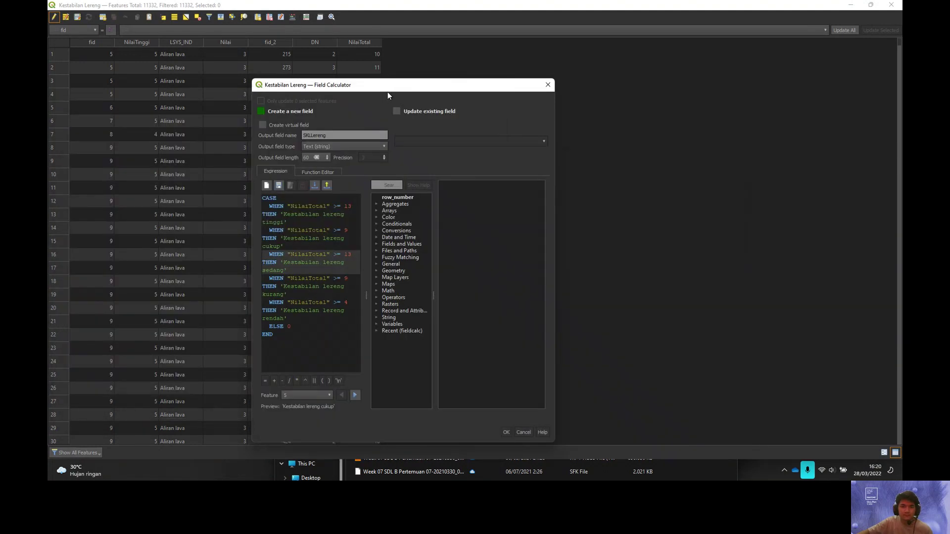
drag(451, 85, 746, 98)
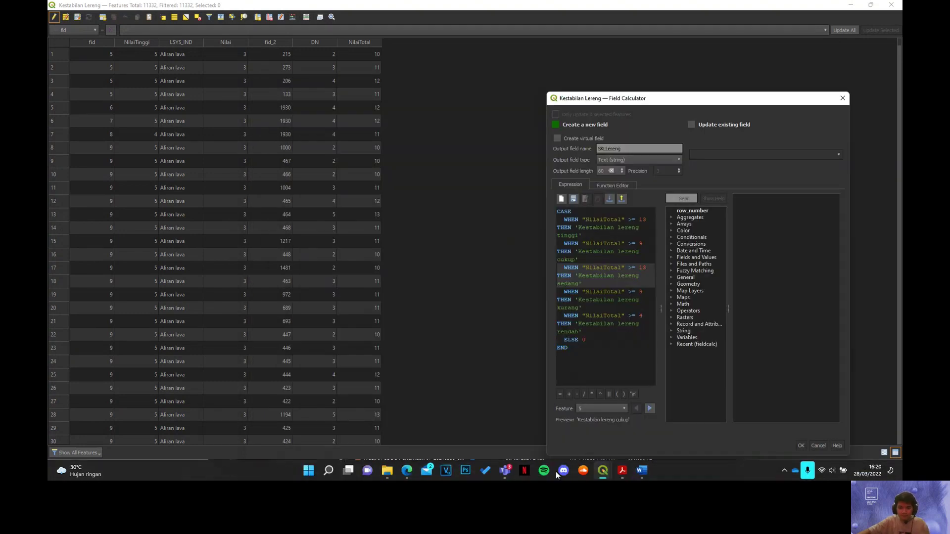
click(641, 473)
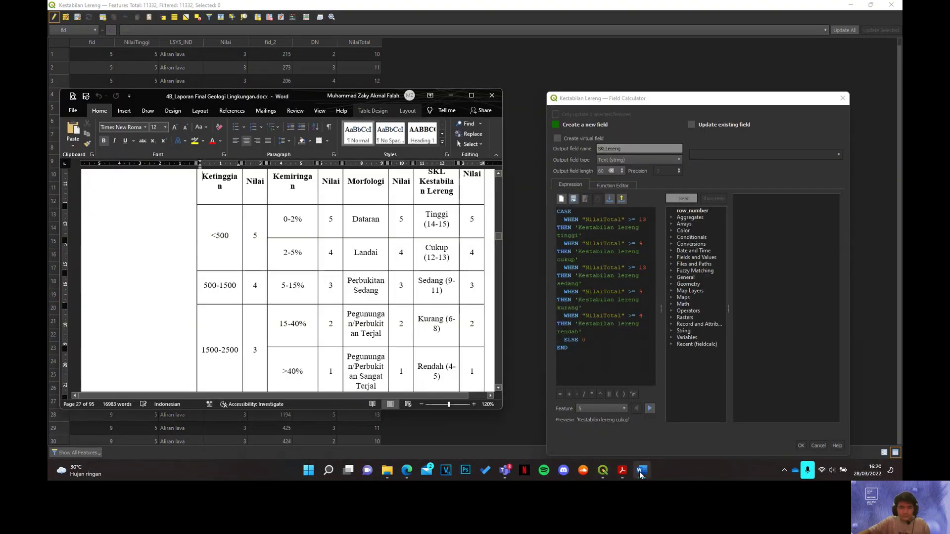
Step: Set the NilaiTotal thresholds of the first three WHEN clauses to >= 14, >= 12 and >= 9
click(651, 220)
key(BackSpace)
text(4)
key(Down)
key(Down)
key(Down)
key(BackSpace)
text(12)
key(Down)
key(Down)
key(Down)
key(BackSpace)
key(BackSpace)
text(5)
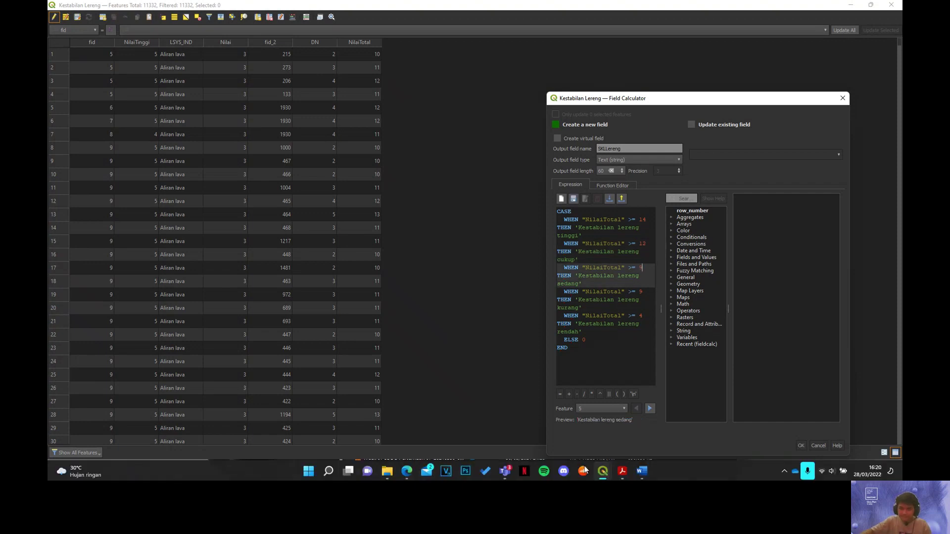
Step: Check the class ranges in the Word report and set the fourth WHEN clause's threshold to >= 6
click(643, 473)
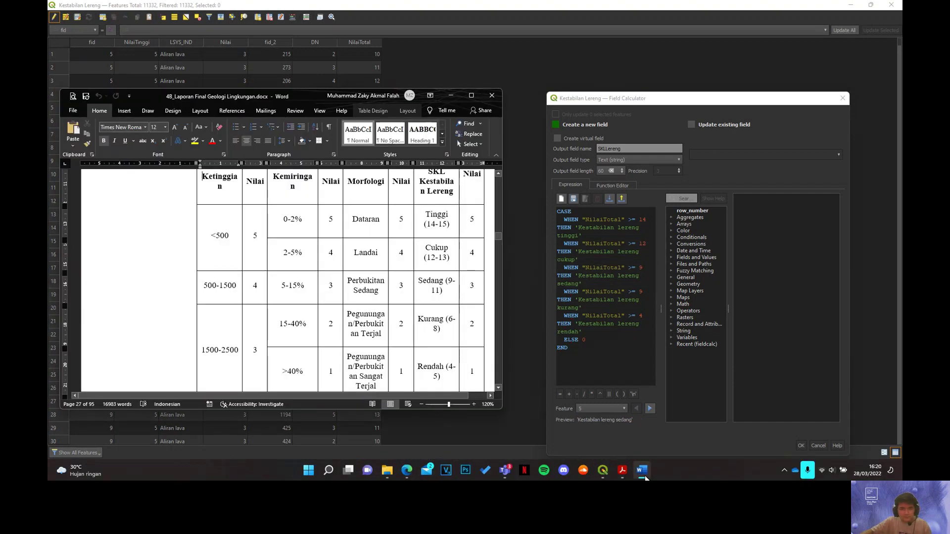
click(642, 472)
click(641, 291)
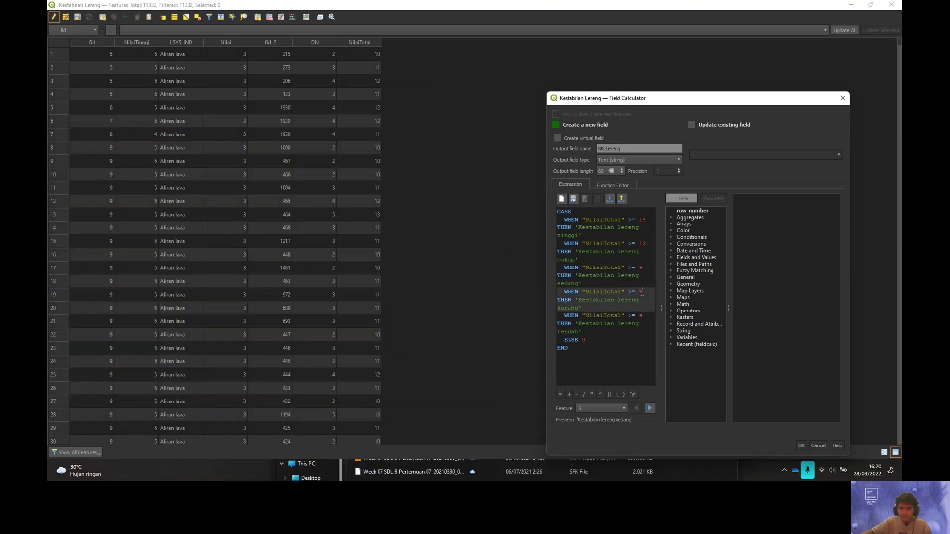
key(BackSpace)
text(6)
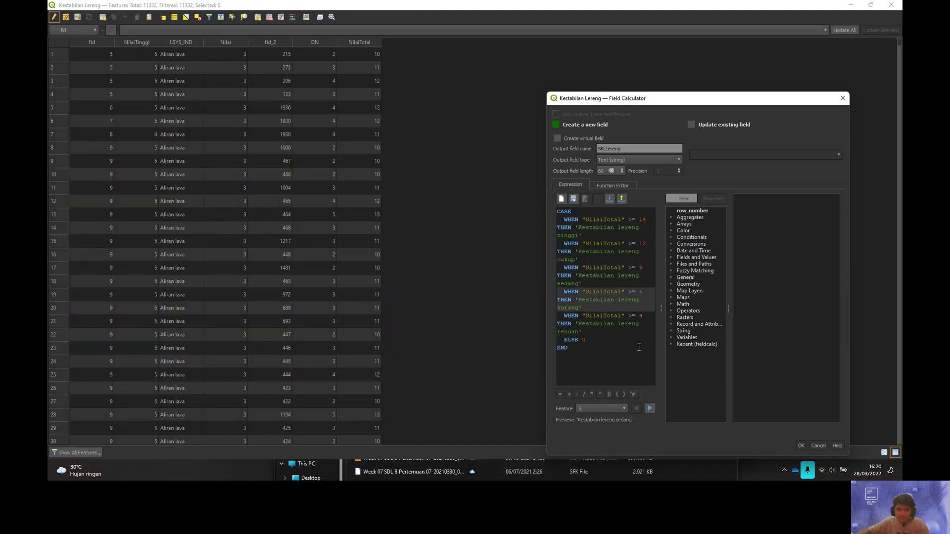
click(625, 343)
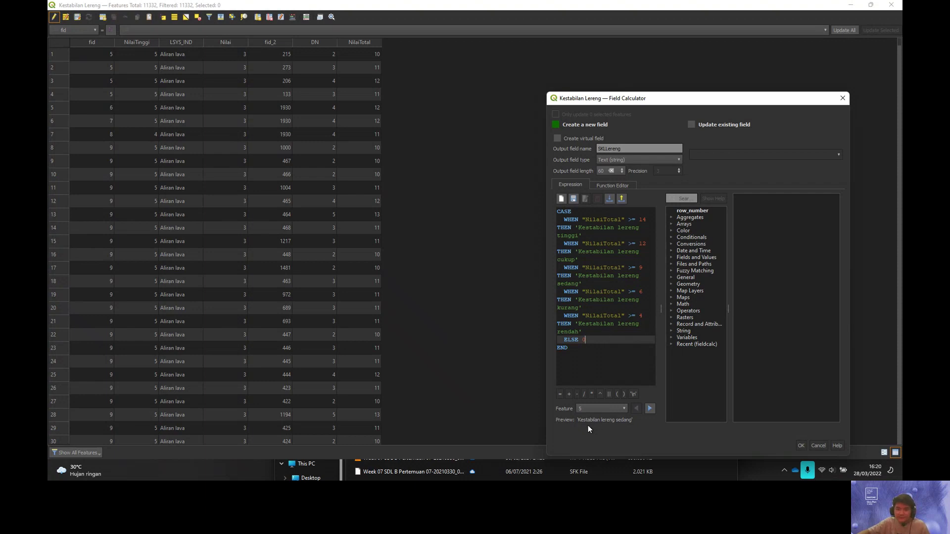
Step: Run the field calculation to create SKLLereng and widen its column to show the full class names
drag(613, 93, 485, 85)
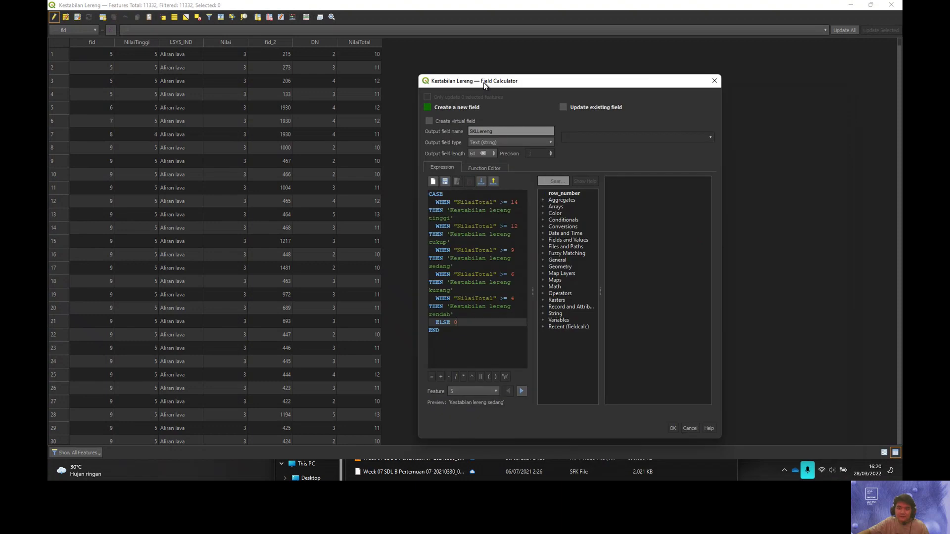
click(670, 429)
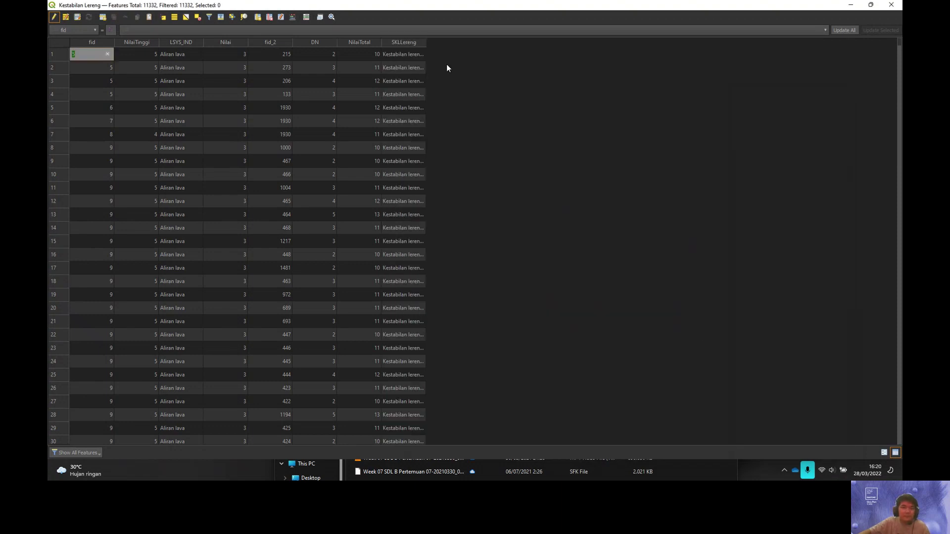
drag(425, 44, 499, 54)
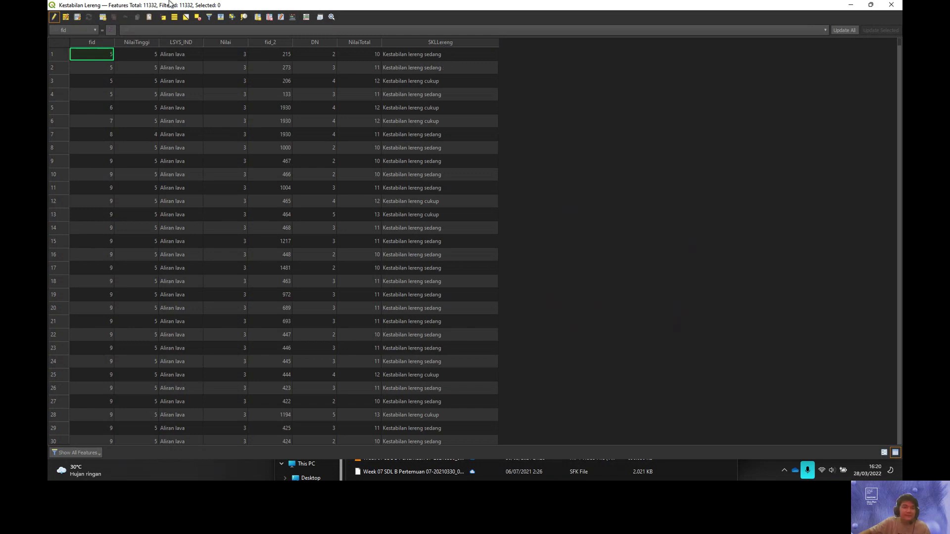
drag(898, 43, 882, 20)
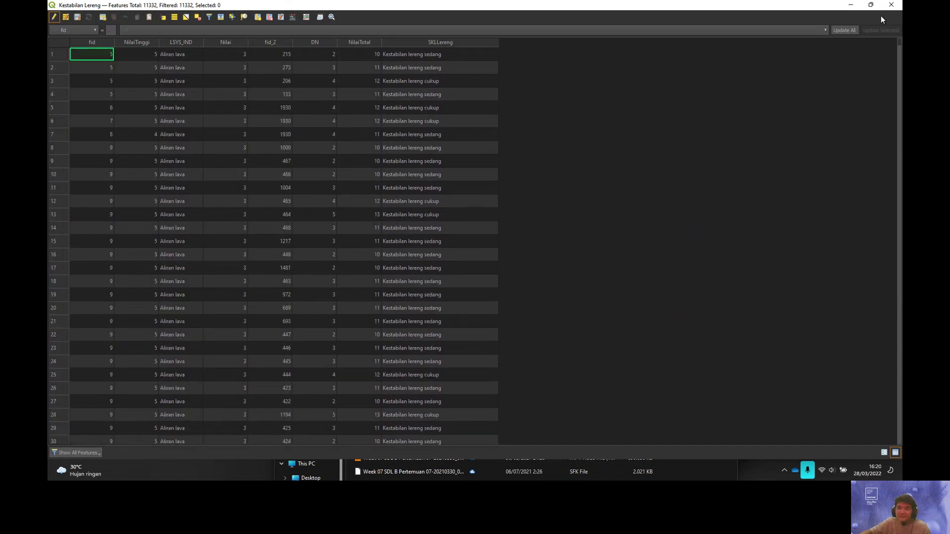
click(849, 6)
Step: Stop editing the Kestabilan Lereng layer and save its changes
click(97, 405)
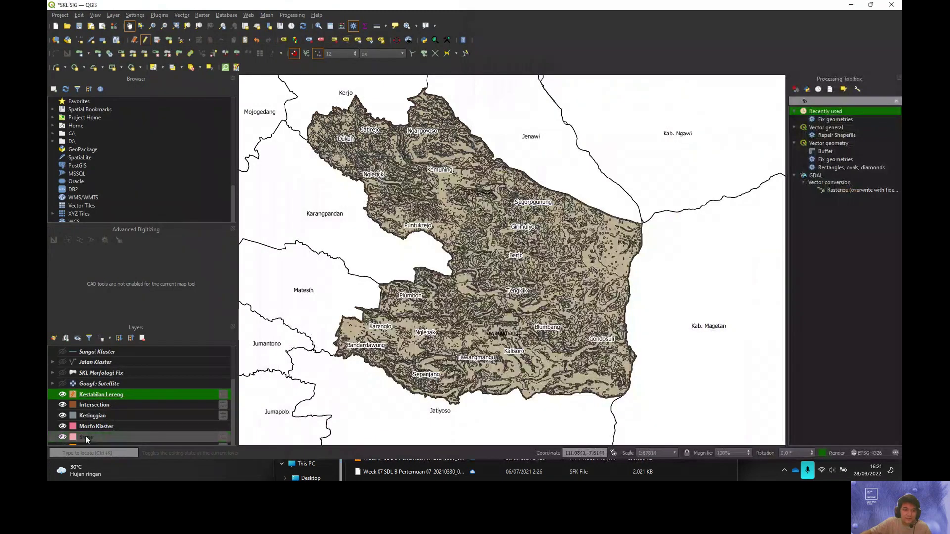
click(145, 39)
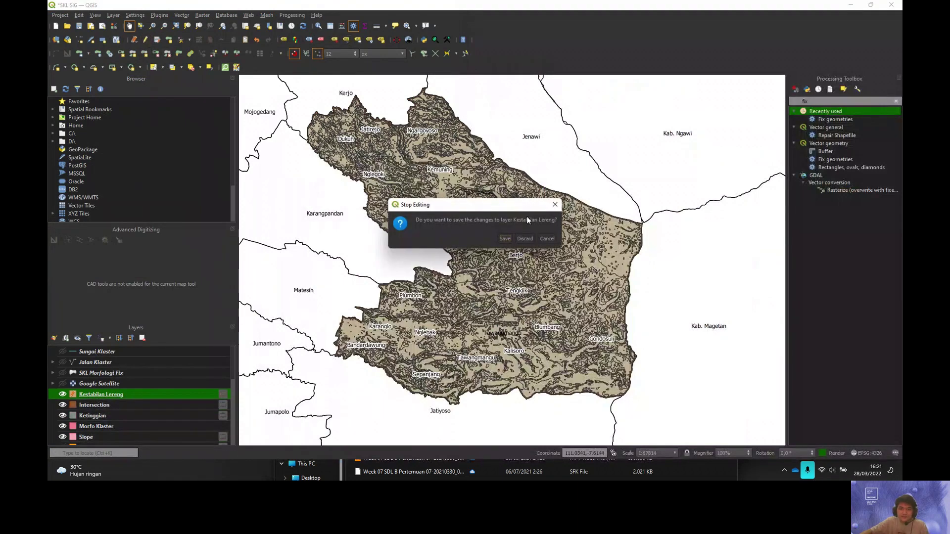
click(504, 239)
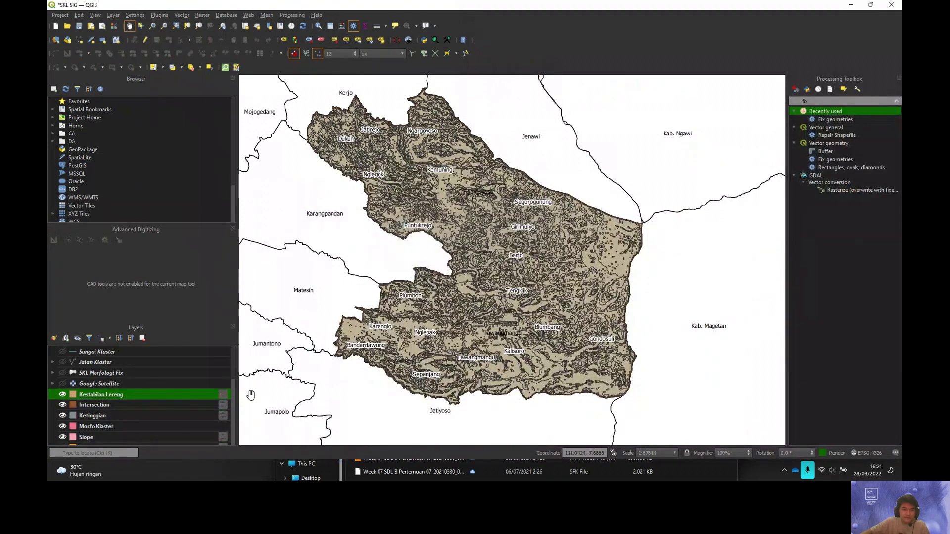
Step: Save the Kestabilan Lereng scratch layer as the ESRI Shapefile SKL_KestabilanLereng in the Jadi folder
click(222, 394)
click(593, 123)
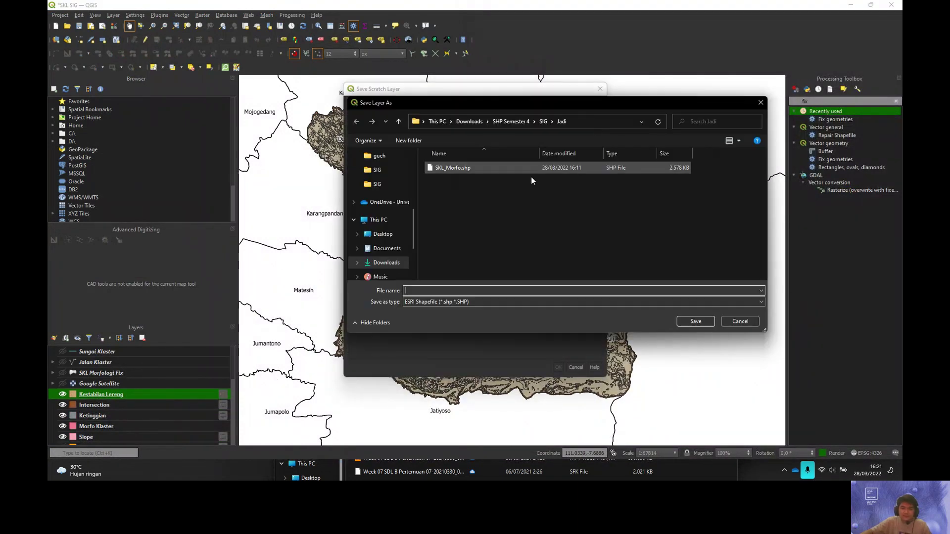
text(SKL_)
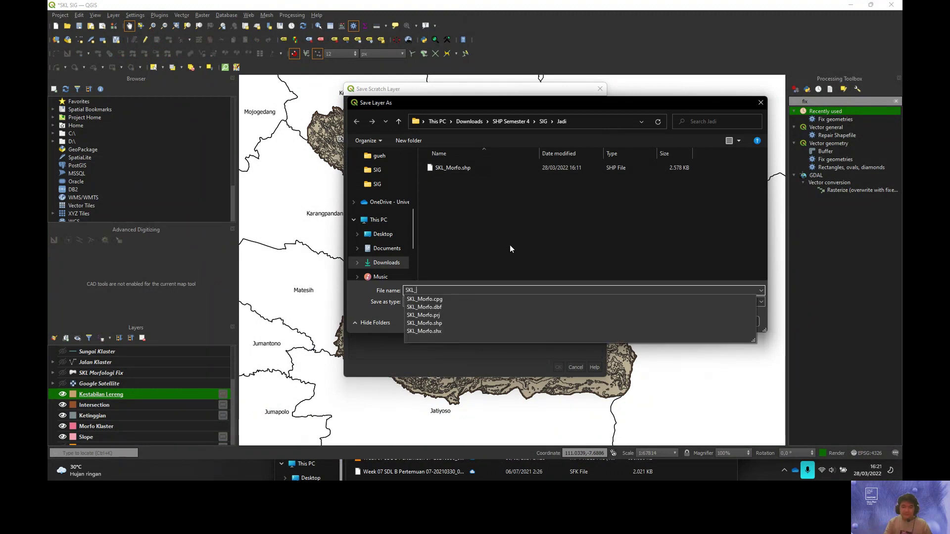
text(KestabilanLeren)
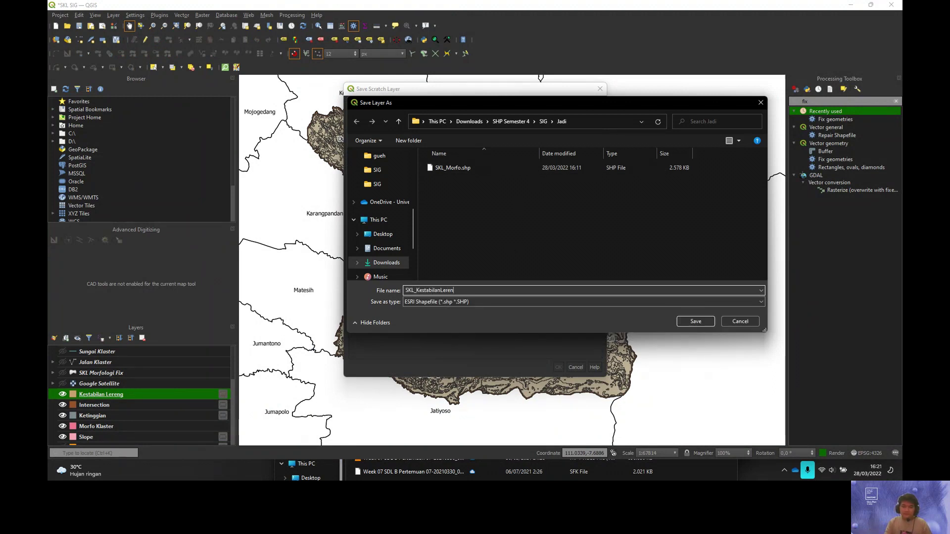
text(g)
key(Return)
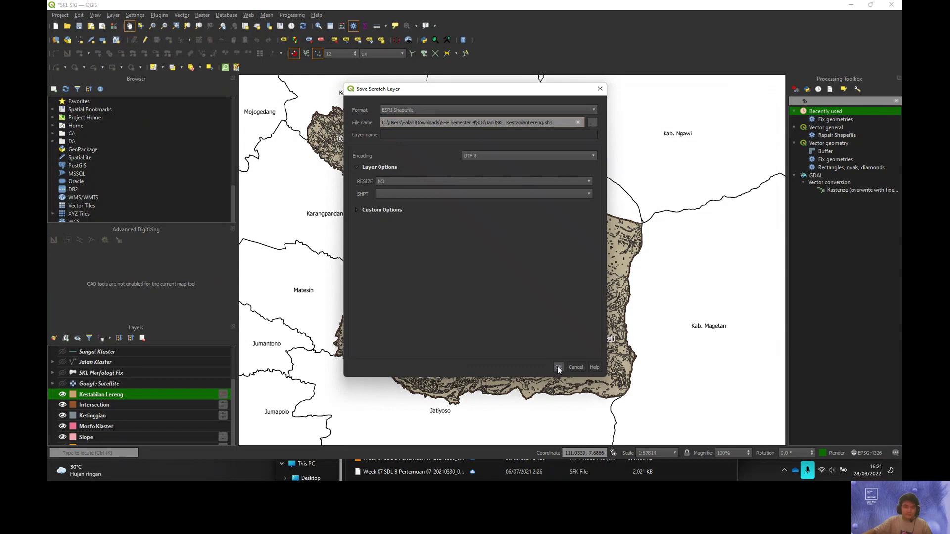
click(557, 366)
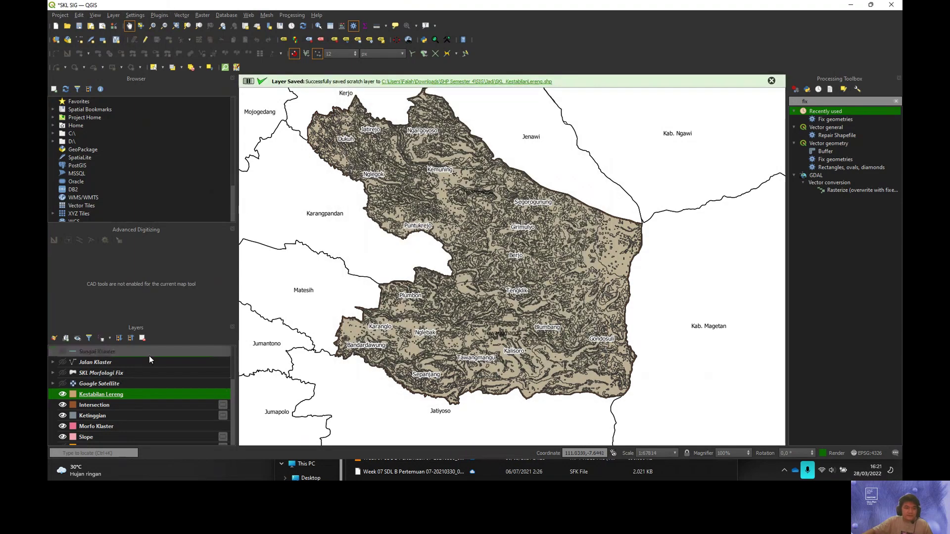
Step: Style the Kestabilan Lereng layer as Categorized by SKLLereng, classify it and remove the empty catch-all category
right_click(126, 394)
click(146, 388)
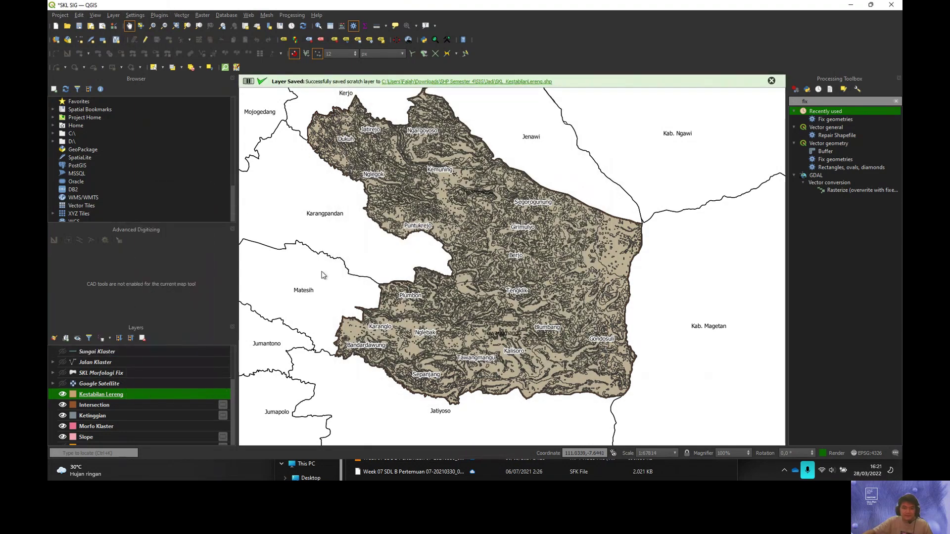
click(338, 123)
click(338, 133)
click(584, 133)
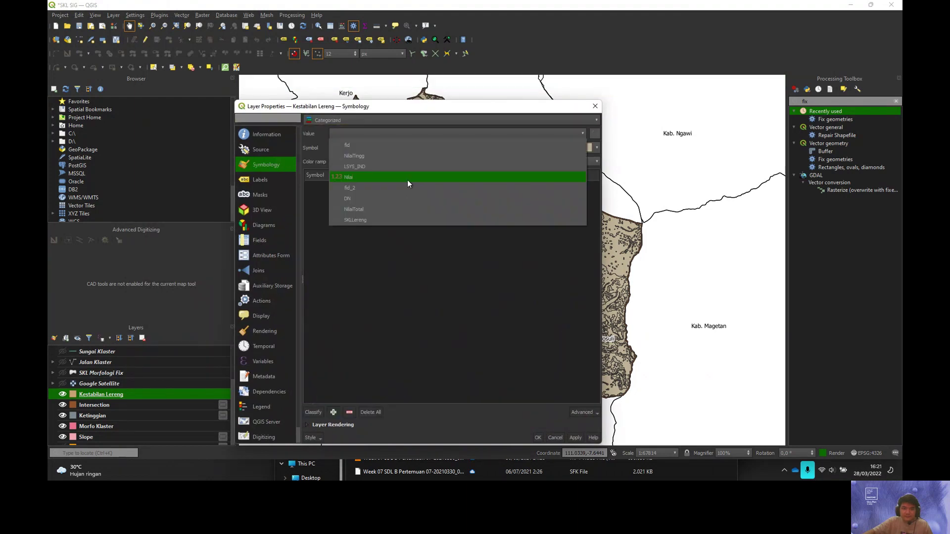
click(348, 223)
click(313, 412)
click(365, 232)
click(350, 412)
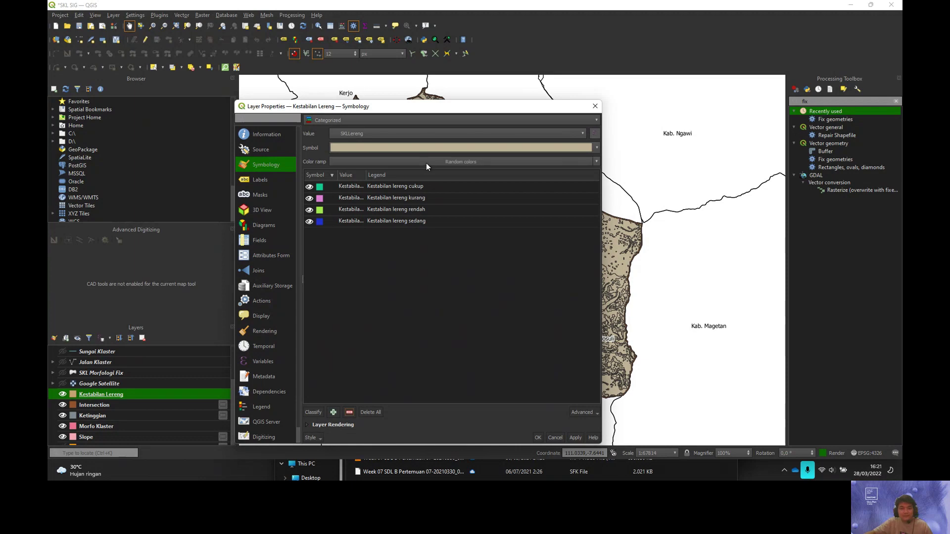
Step: Reorder the slope-stability categories to rendah, kurang, sedang, cukup
drag(452, 207, 427, 183)
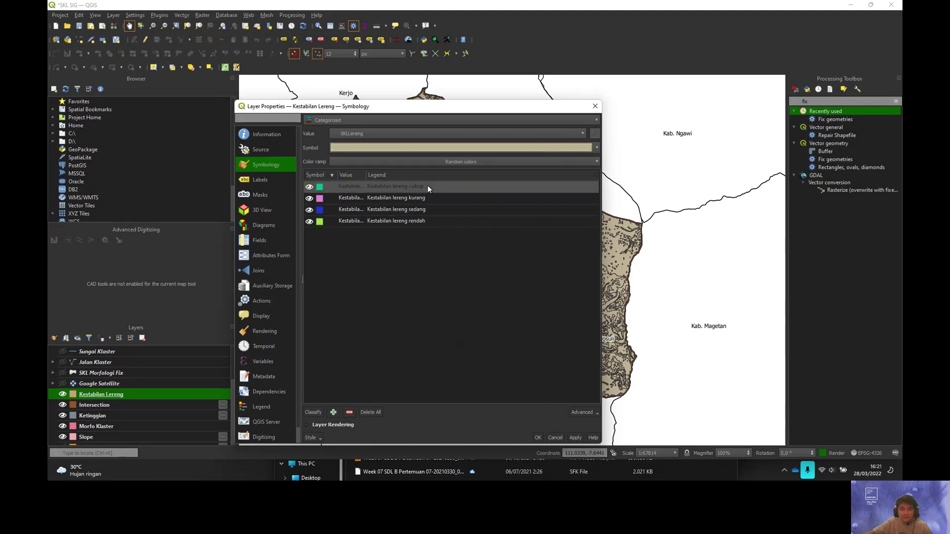
click(426, 210)
drag(429, 220, 428, 182)
drag(431, 218, 428, 189)
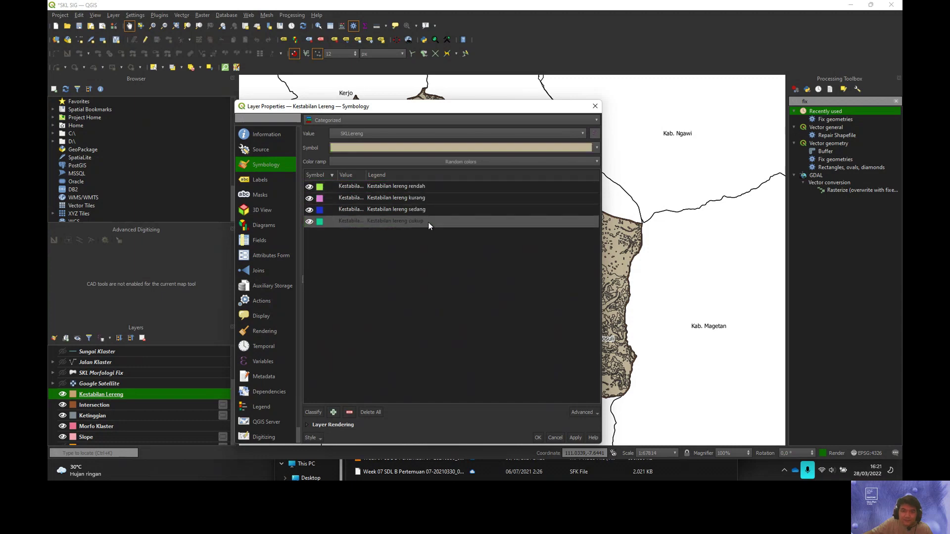
Step: Colour the categories with the Spectral color ramp and apply the symbology to the layer
click(597, 163)
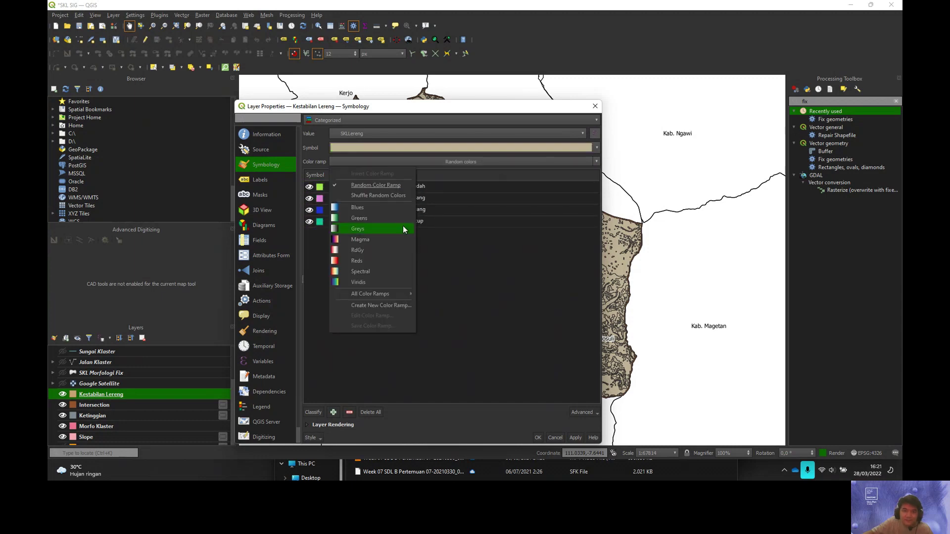
click(375, 263)
click(575, 437)
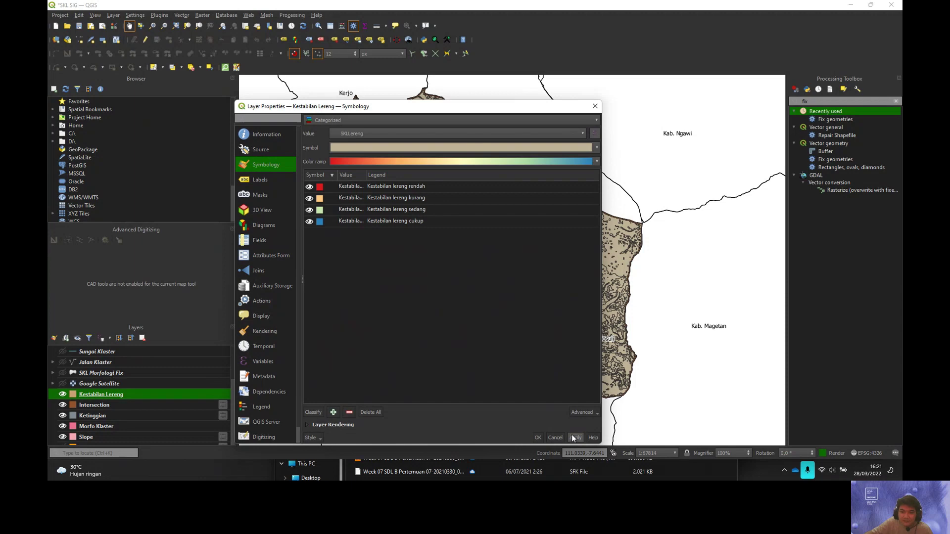
click(538, 438)
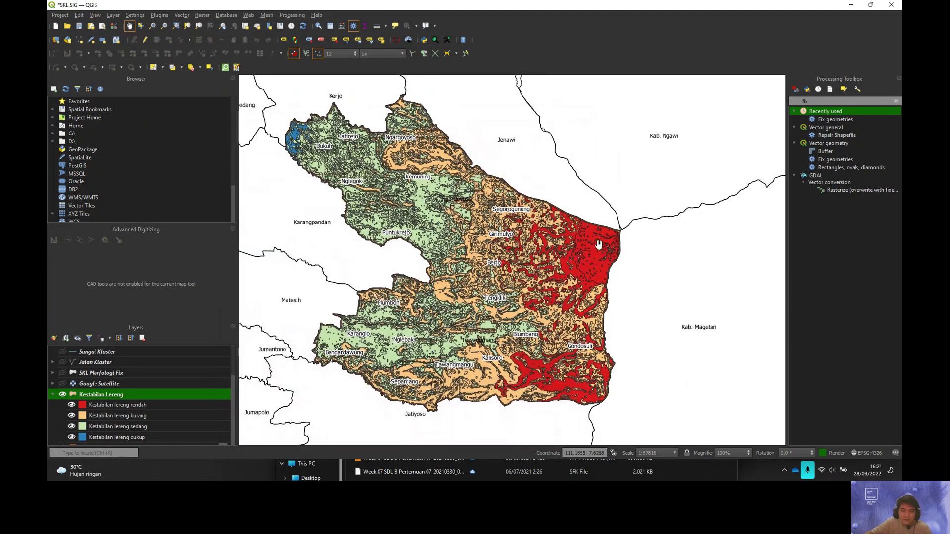
Step: Examine the classified slope-stability map, looking closely at the 'Kestabilan lereng cukup' area in the northwest
drag(600, 245, 583, 253)
scroll(595, 242, up, 2)
scroll(613, 240, down, 1)
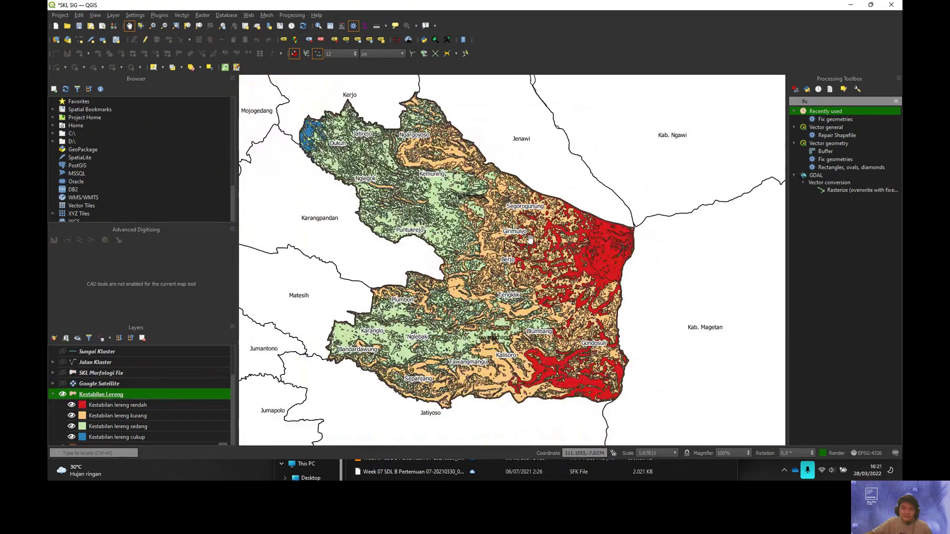
drag(346, 128, 401, 158)
scroll(401, 158, up, 3)
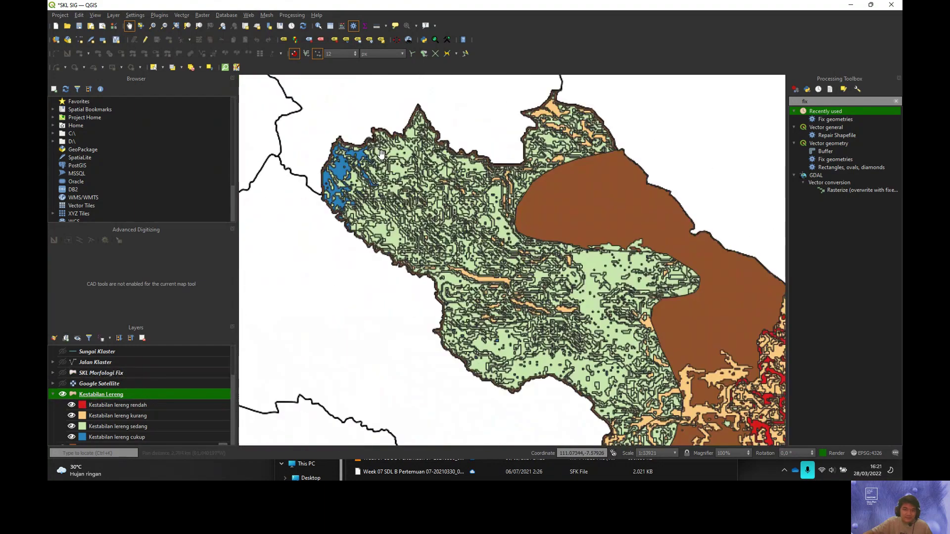
Step: Show the Jalan Klaster and Sungai Klaster layers on top of the classified slope-stability map
scroll(393, 200, down, 2)
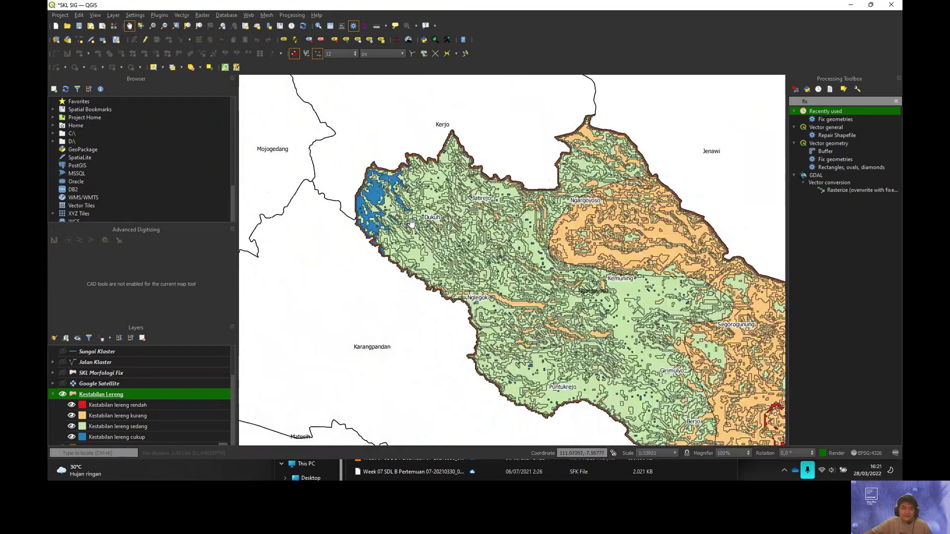
scroll(411, 223, down, 1)
scroll(387, 212, up, 2)
scroll(387, 212, down, 4)
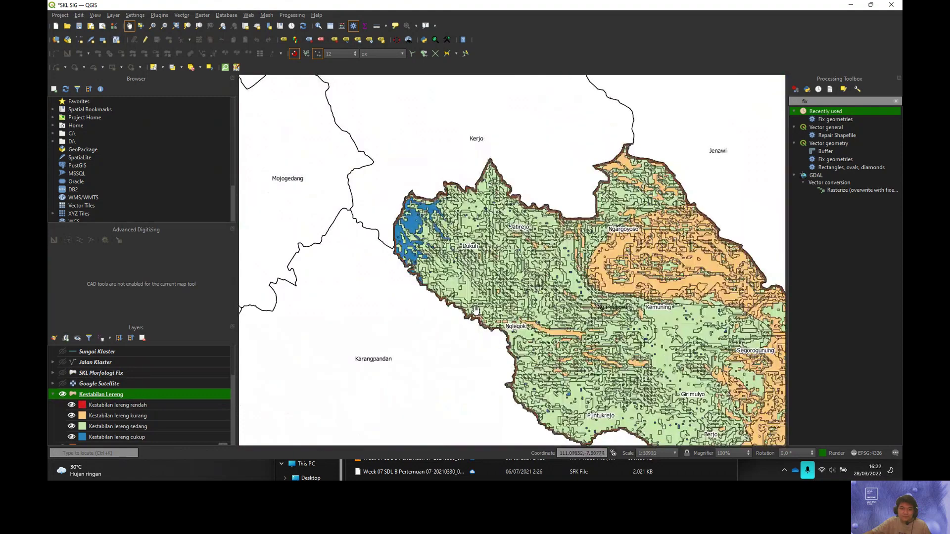
scroll(469, 218, up, 1)
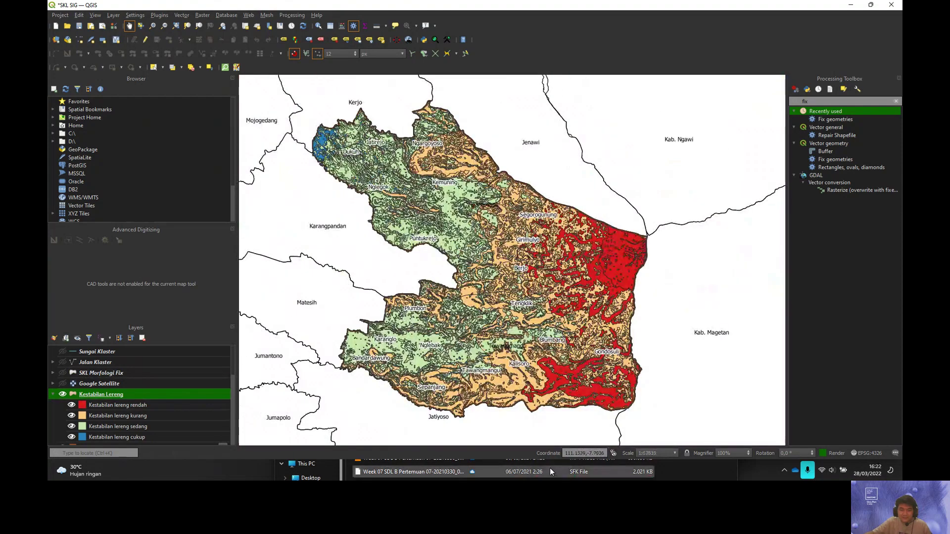
mouse_move(642, 473)
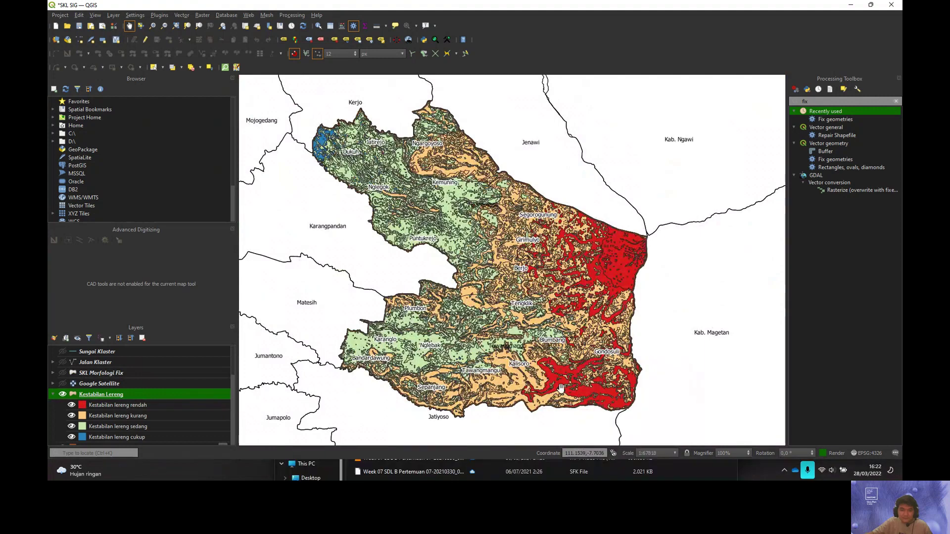
click(59, 17)
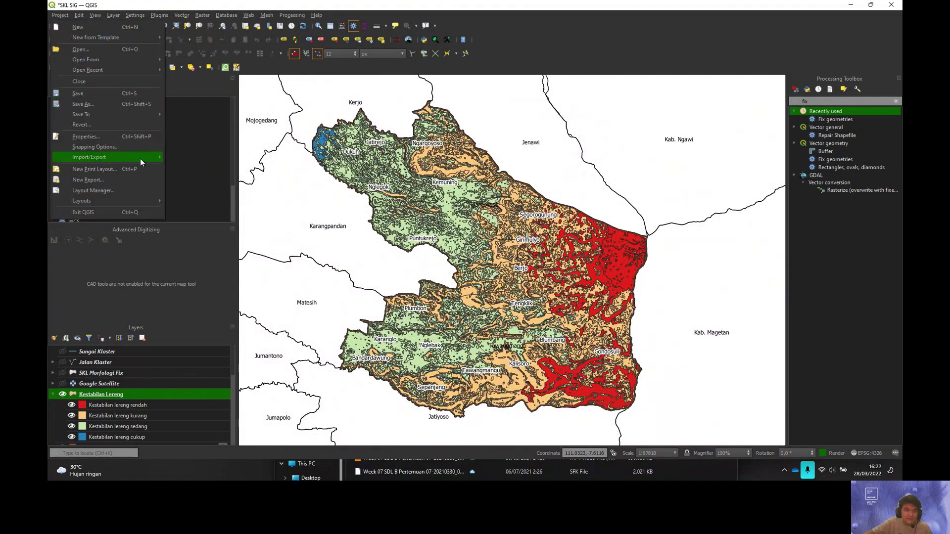
click(119, 374)
click(63, 362)
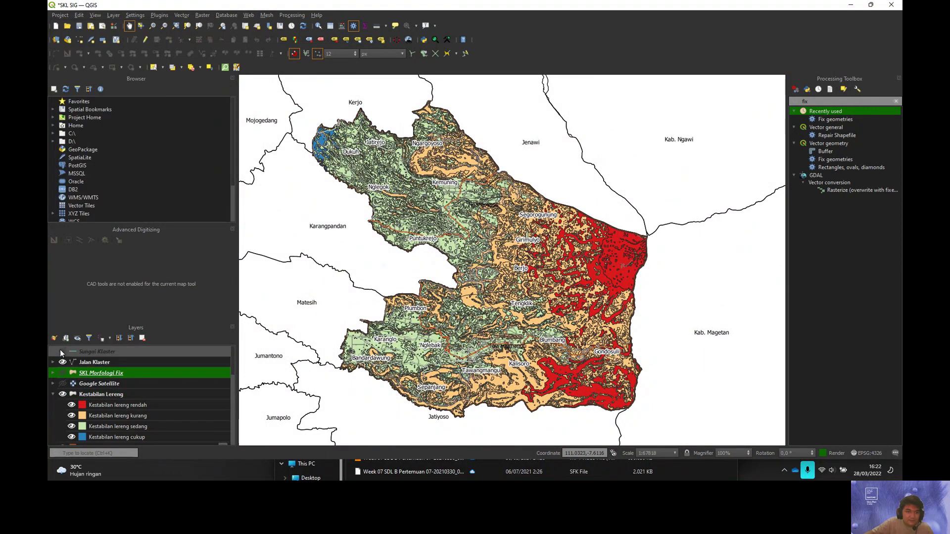
scroll(147, 383, up, 3)
scroll(152, 407, down, 5)
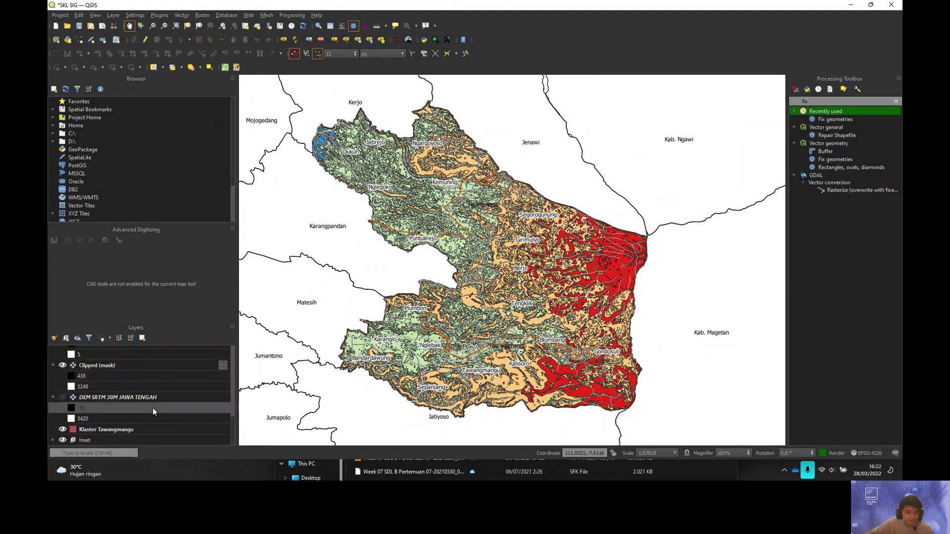
Step: Open the SIG print layout and change the map title to PETA SKL KESTABILAN LERENG KLASTER TAWANGMANGU
click(55, 15)
mouse_move(147, 205)
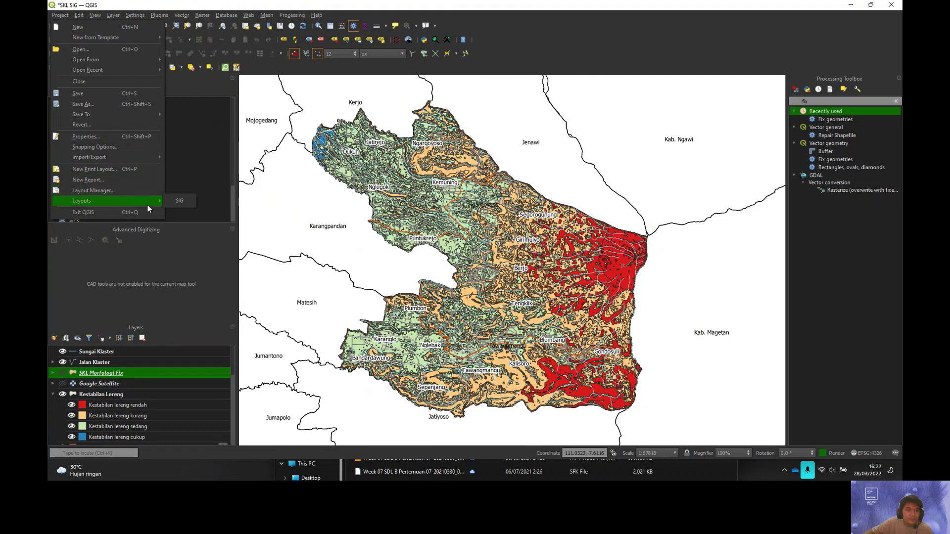
click(180, 200)
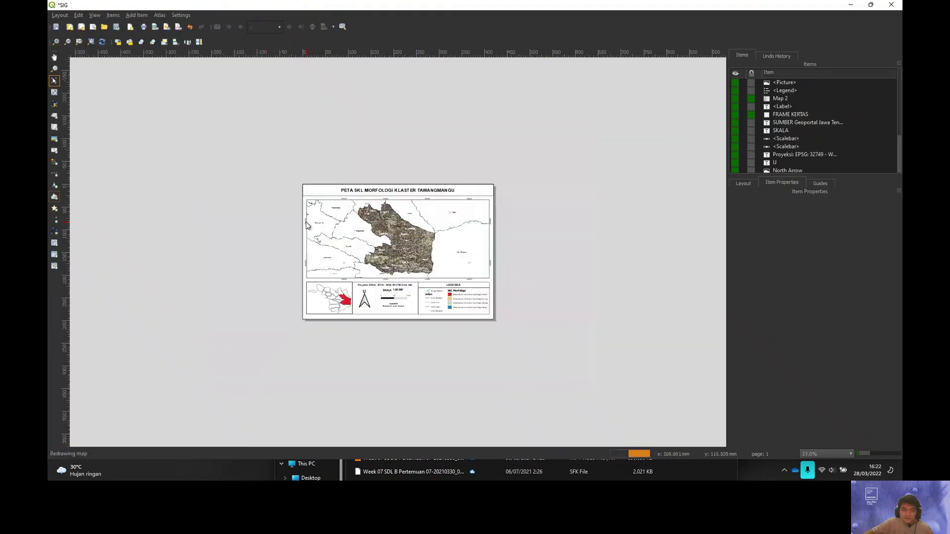
click(350, 127)
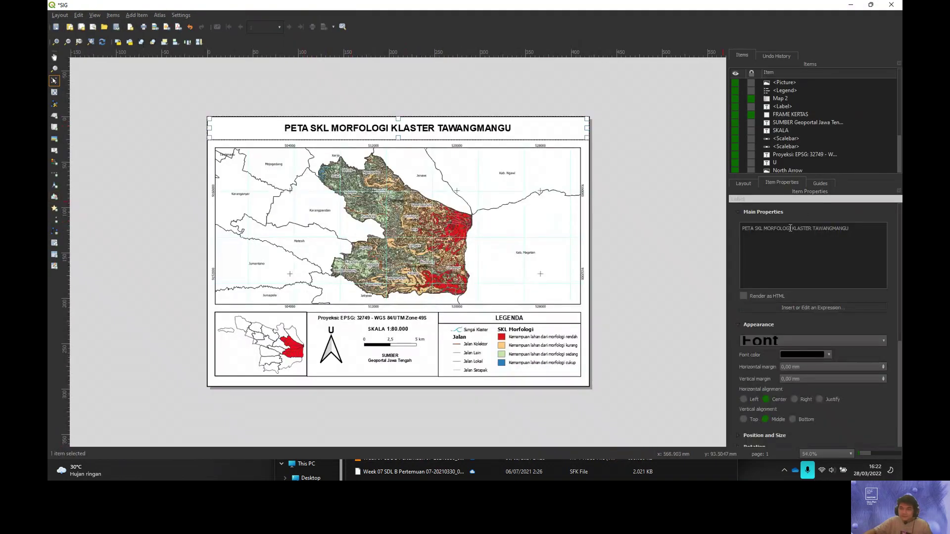
drag(791, 230, 763, 230)
key(BackSpace)
text(KESTABI)
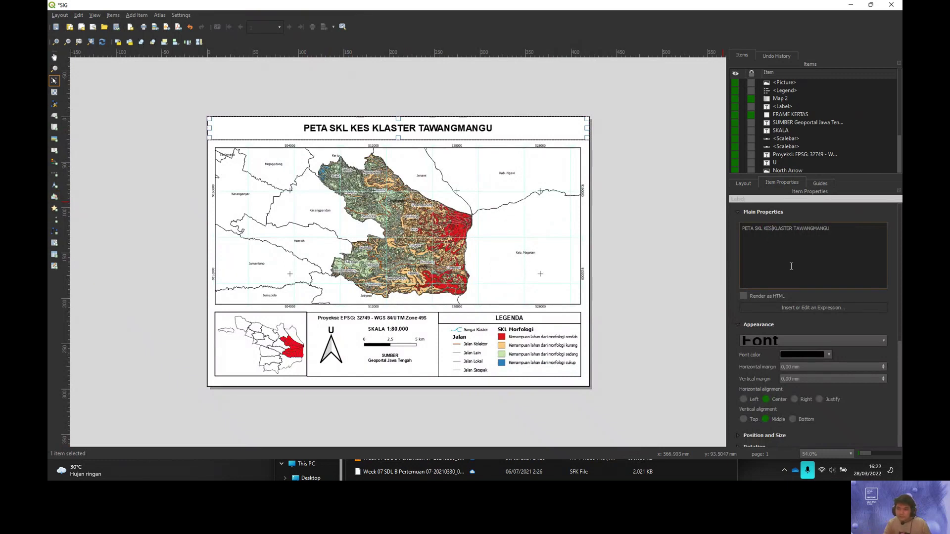
text(LAN LERENG)
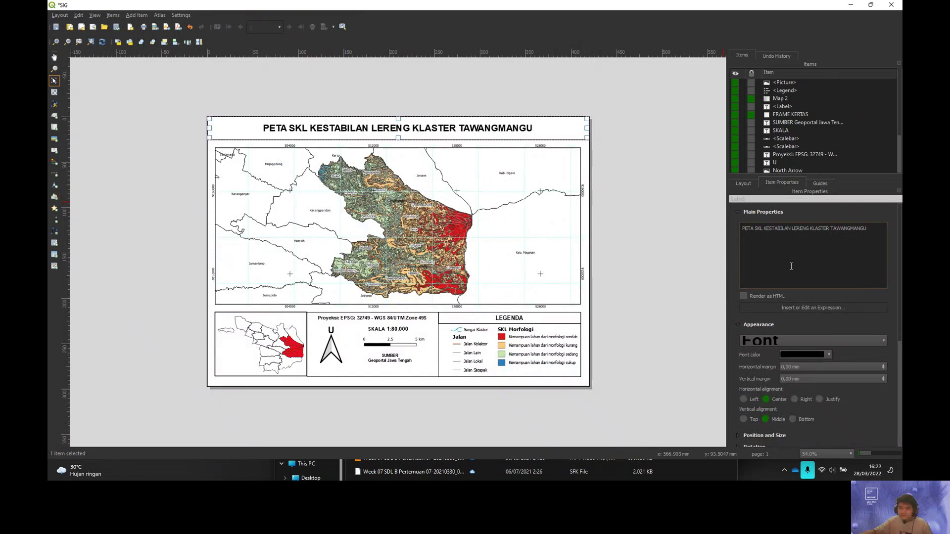
Step: Replace the SKL Morfologi entry in the layout legend with the Kestabilan Lereng layer
scroll(791, 267, down, 2)
click(522, 347)
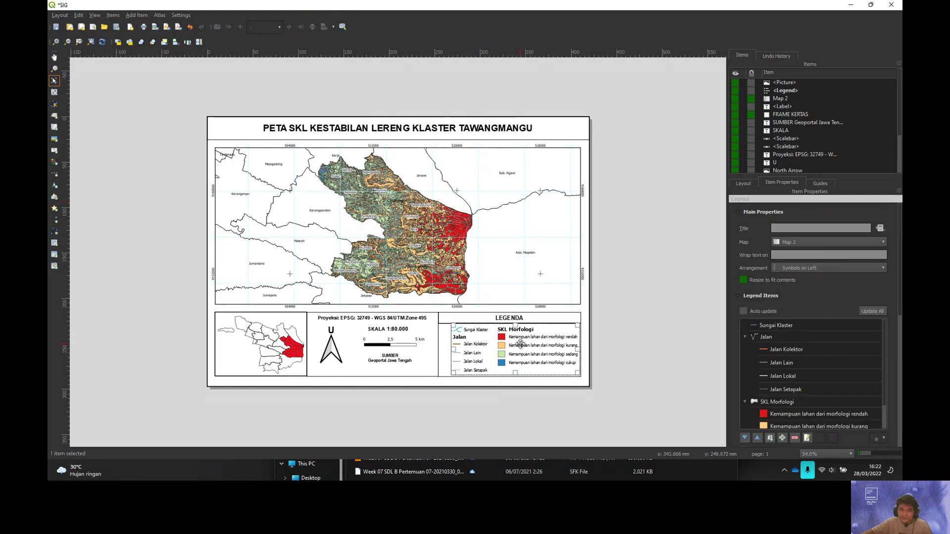
scroll(808, 352, down, 5)
click(790, 319)
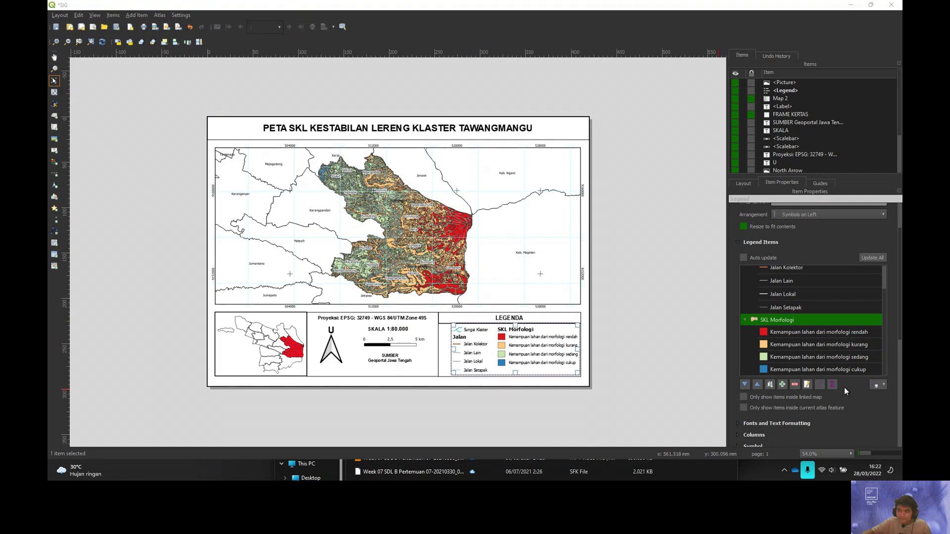
click(782, 385)
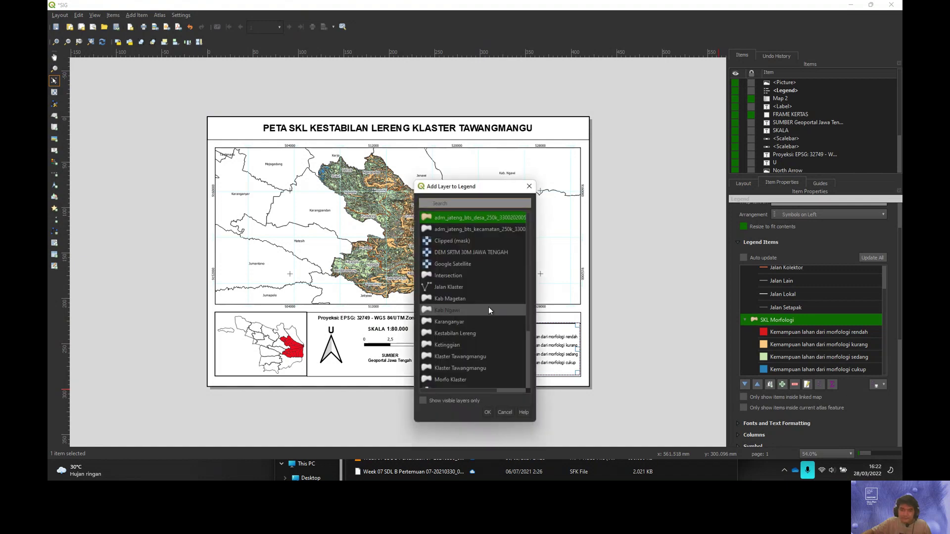
scroll(476, 311, down, 2)
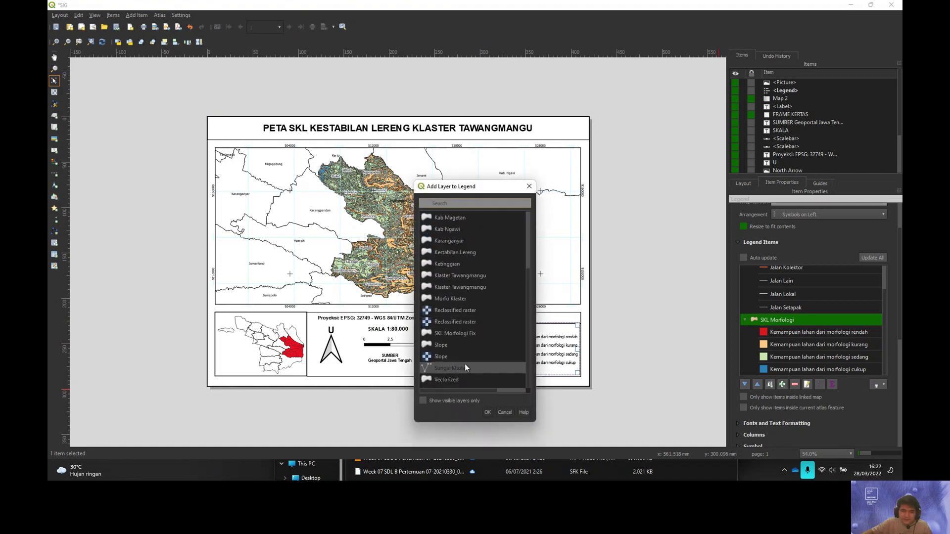
click(452, 253)
click(487, 412)
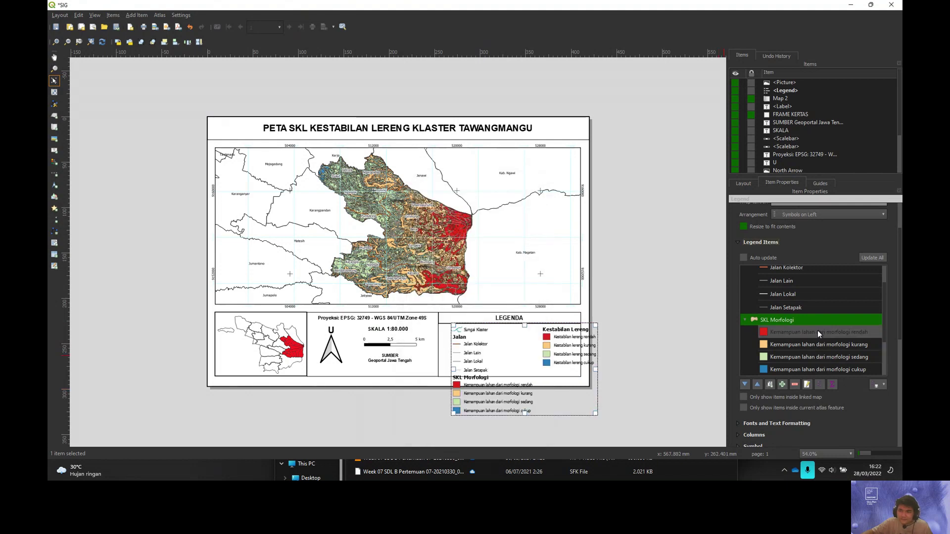
click(794, 385)
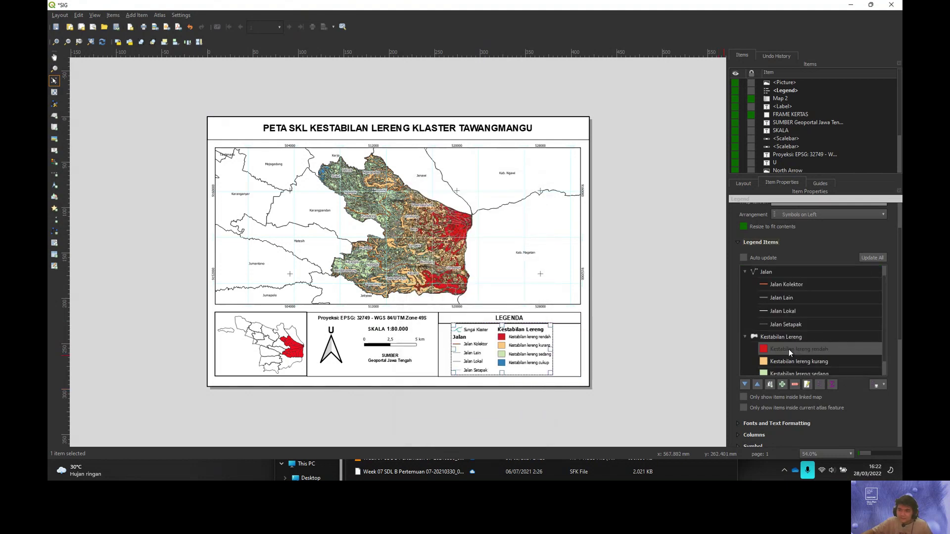
Step: Rename the legend's Kestabilan Lereng heading as SKL Kestabilan Lereng
double_click(779, 328)
text(SKL Kestabilan Lereng)
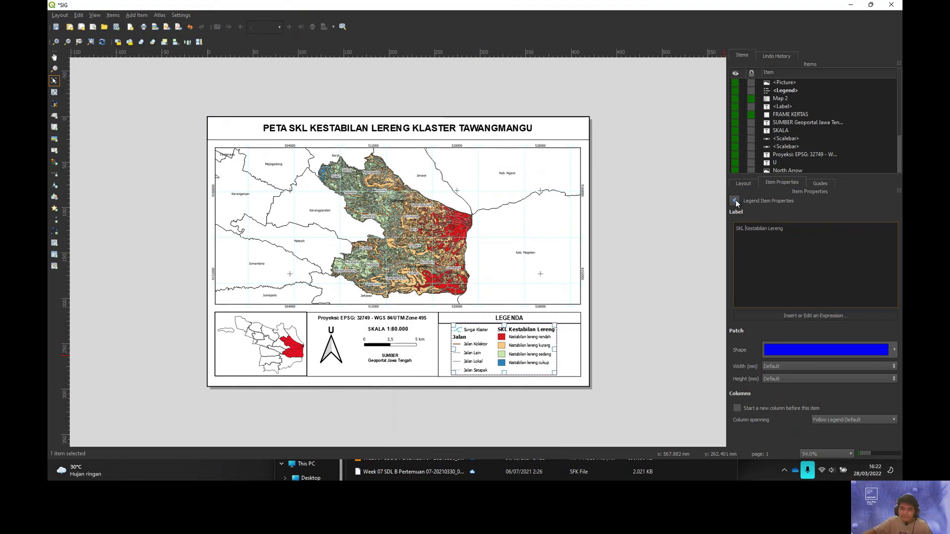
click(618, 264)
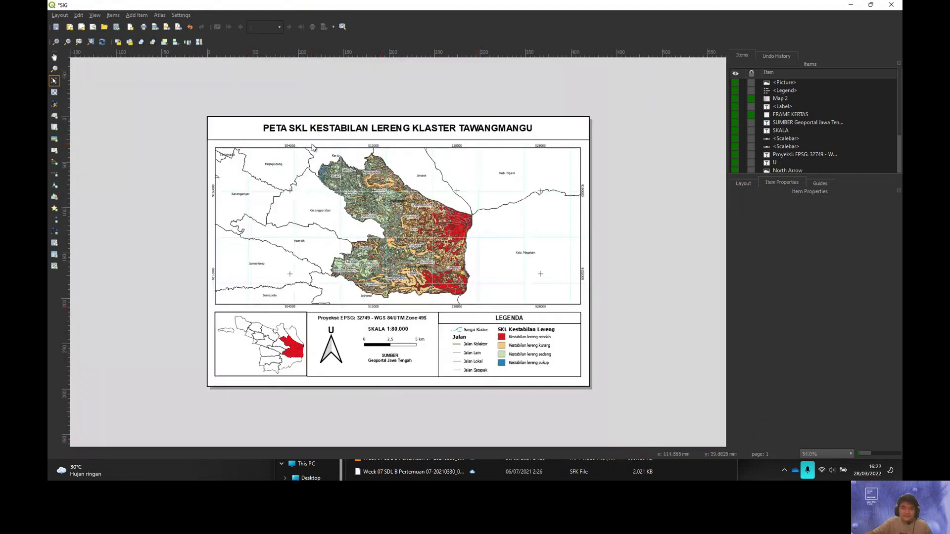
Step: Export the layout as a PNG image named Lereng SKL Kestabilan in the SIG folder
click(60, 15)
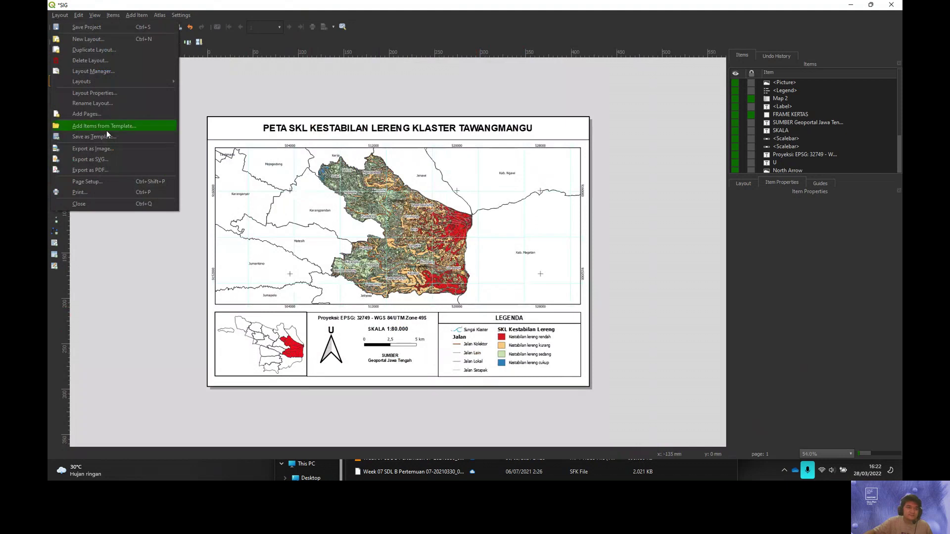
click(102, 149)
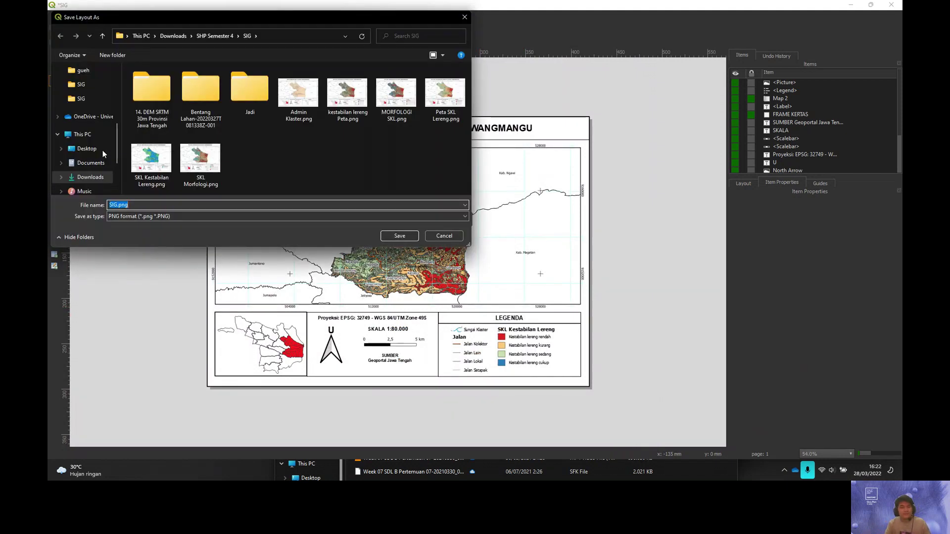
text(Lereng SKL Kestabilan)
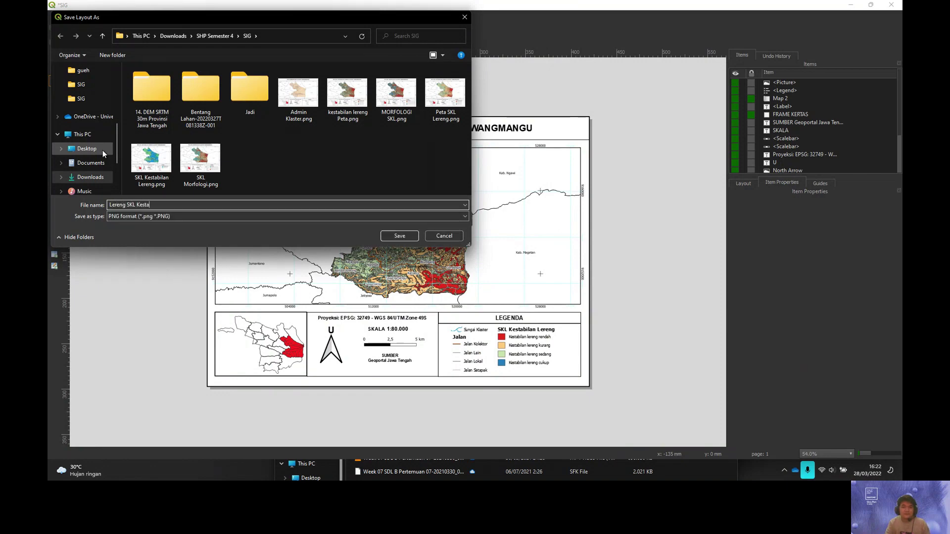
key(Return)
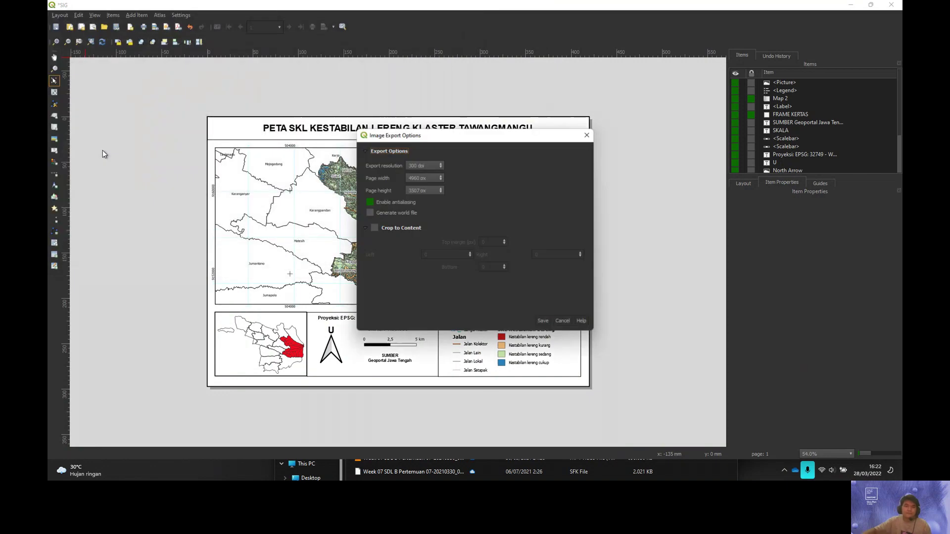
click(544, 321)
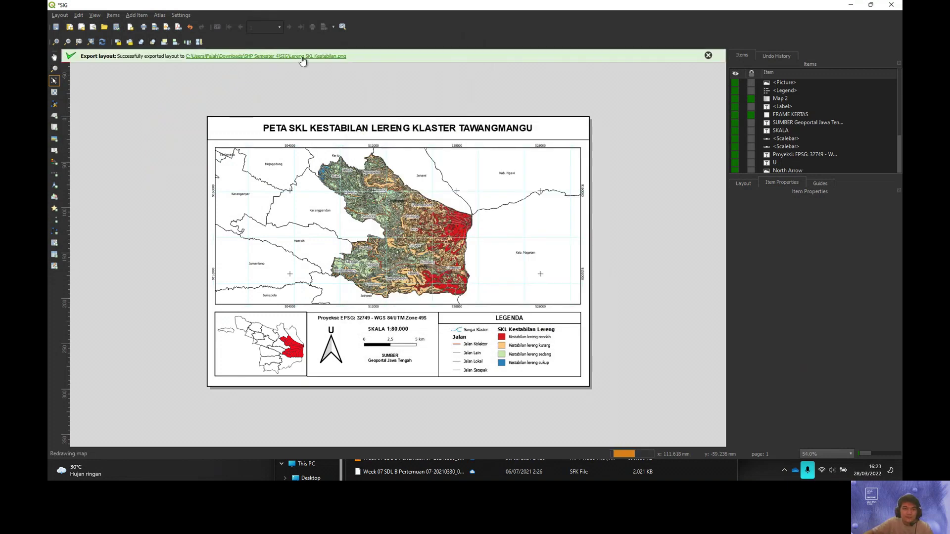
Step: Open the exported Lereng SKL Kestabilan.png and examine the finished map up close
click(267, 65)
double_click(723, 291)
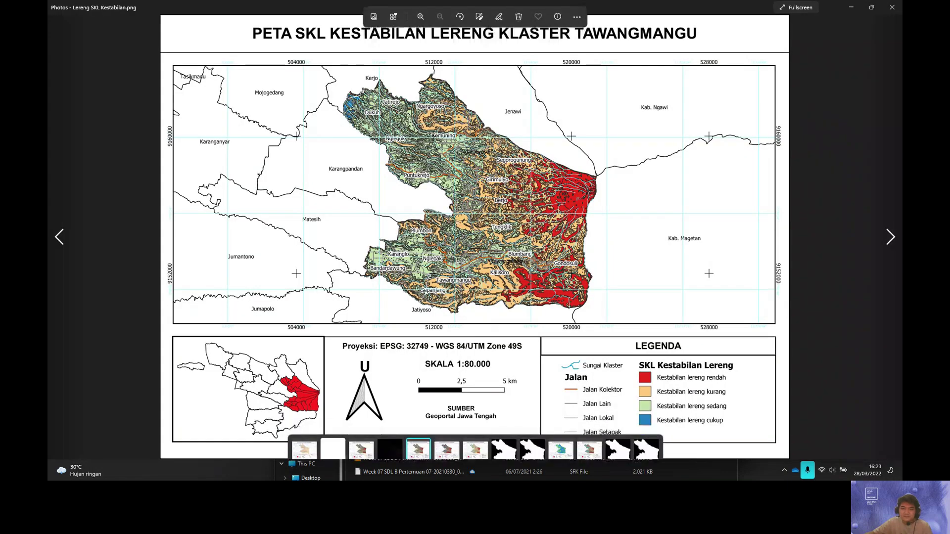
scroll(457, 221, up, 3)
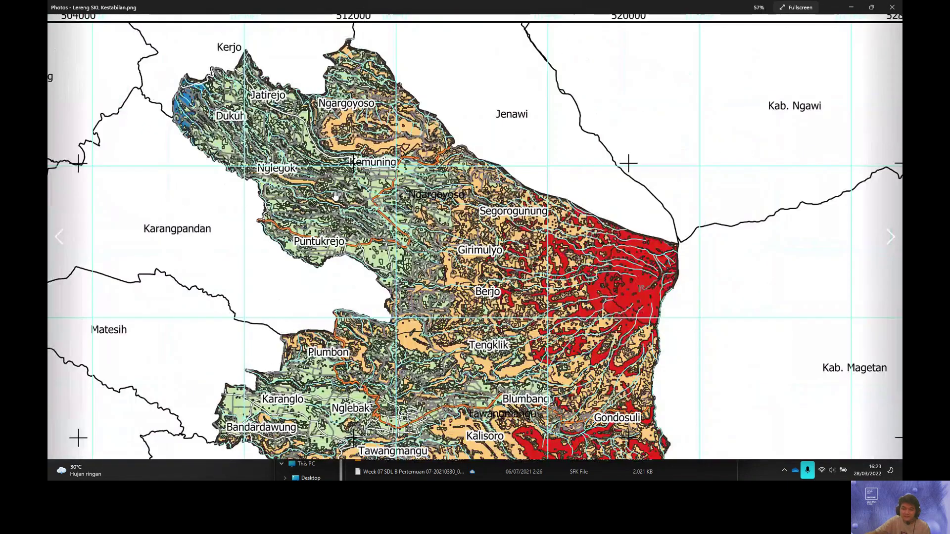
key(alt+F4)
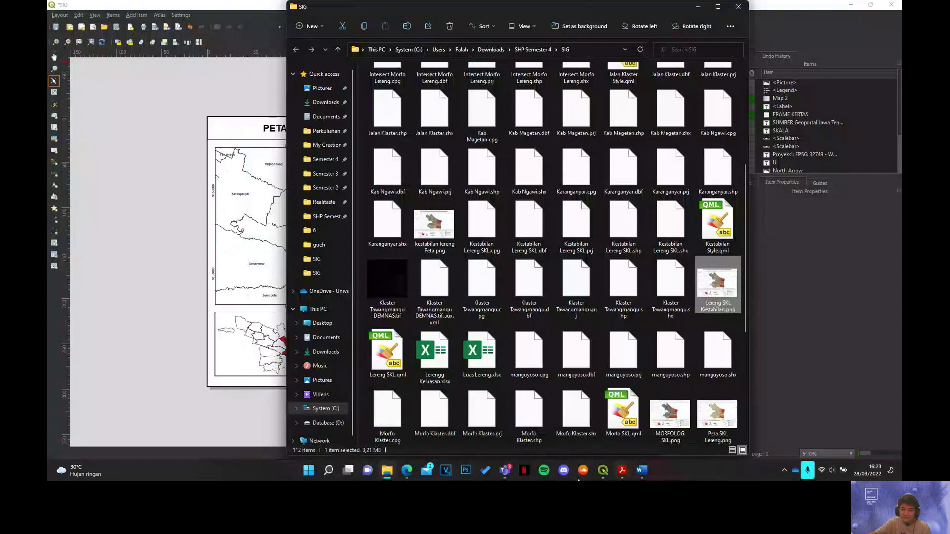
Step: Return to the main SKL SIG project window and view the attribute table of the Kestabilan Lereng layer
mouse_move(603, 473)
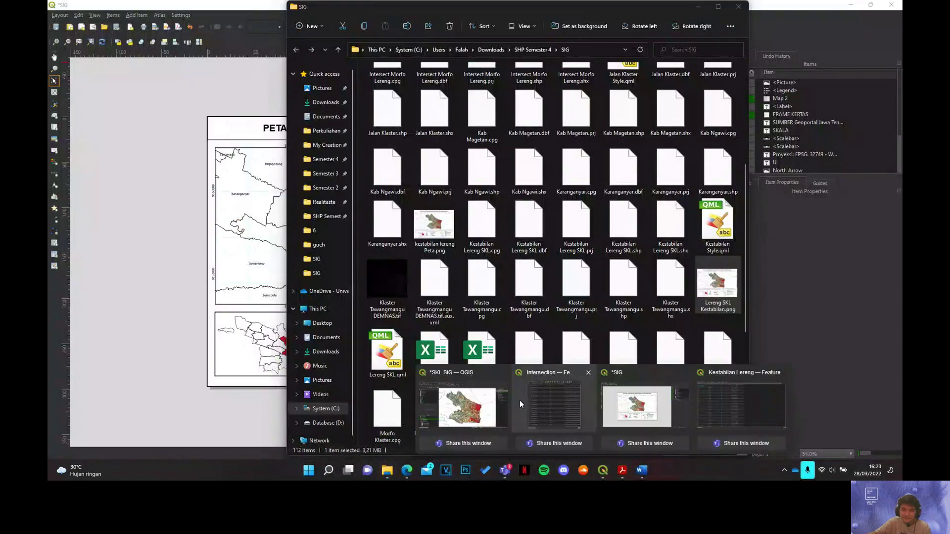
click(467, 402)
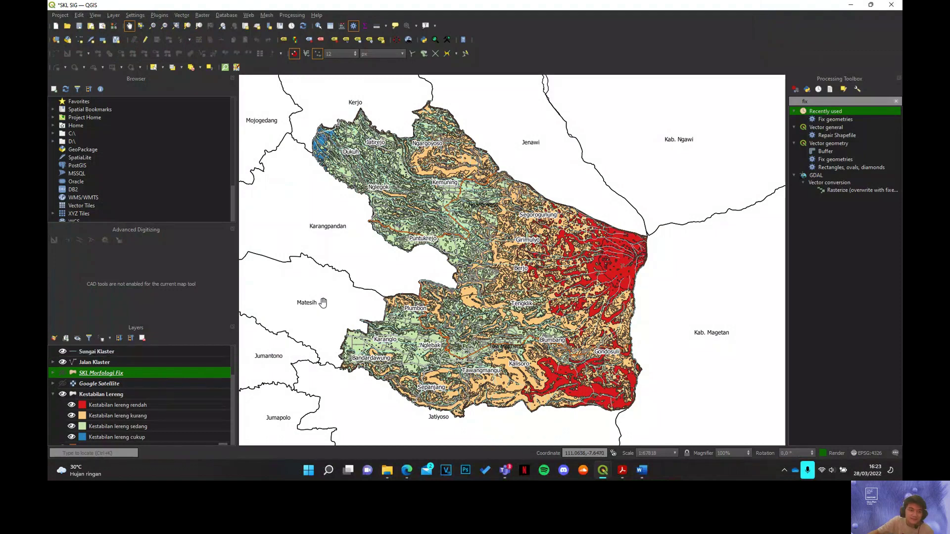
right_click(153, 375)
click(114, 394)
right_click(114, 392)
click(155, 304)
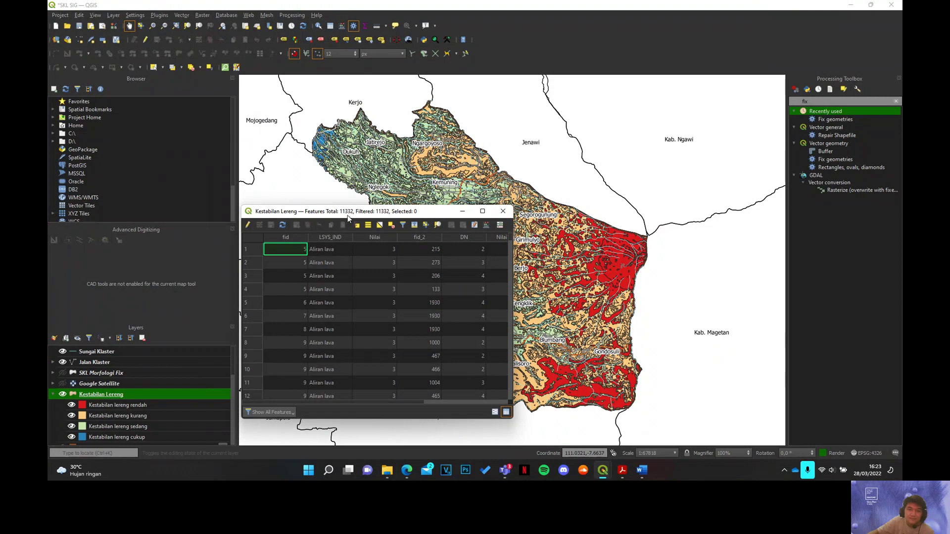
click(502, 211)
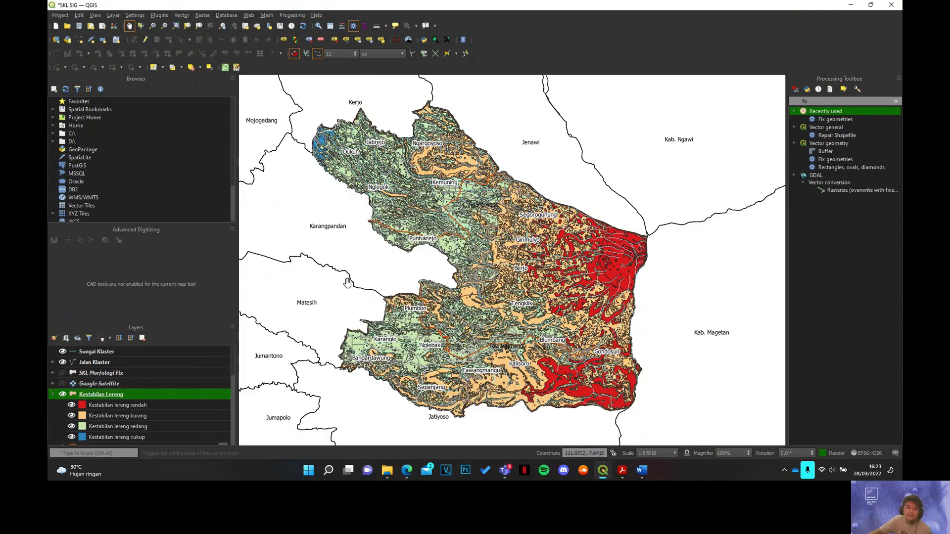
Step: Intersect the Kestabilan Lereng layer with the Klaster Tawangmangu layer as a temporary layer, keeping only the desa overlay field
drag(348, 282, 351, 275)
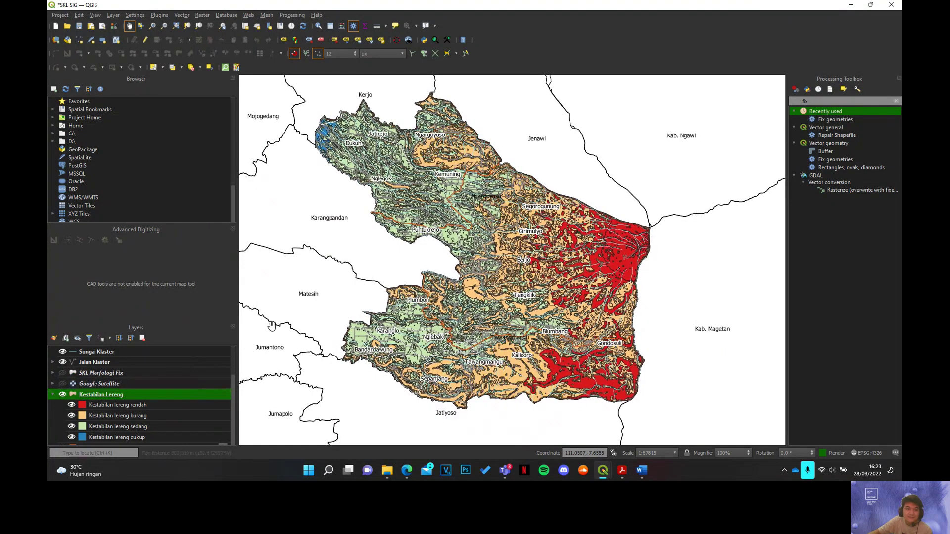
click(183, 15)
mouse_move(221, 40)
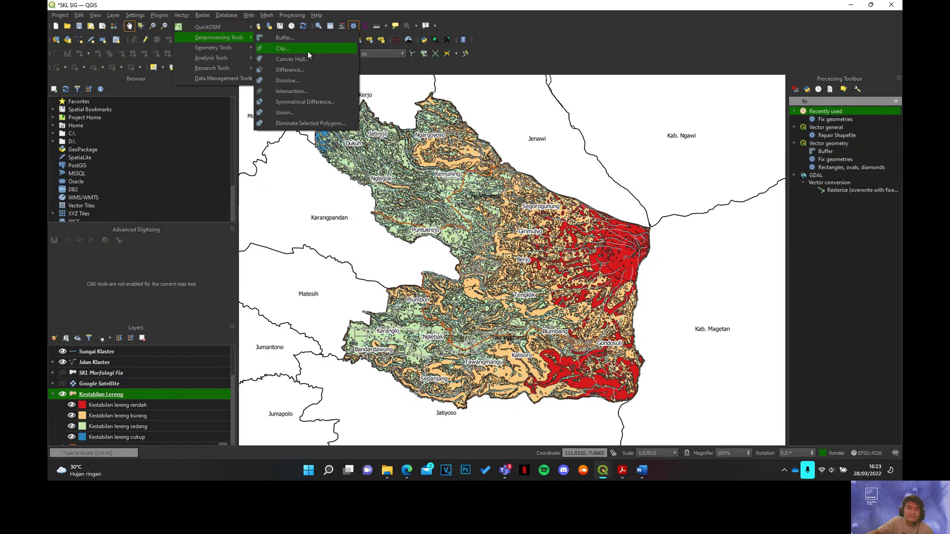
click(309, 91)
click(584, 171)
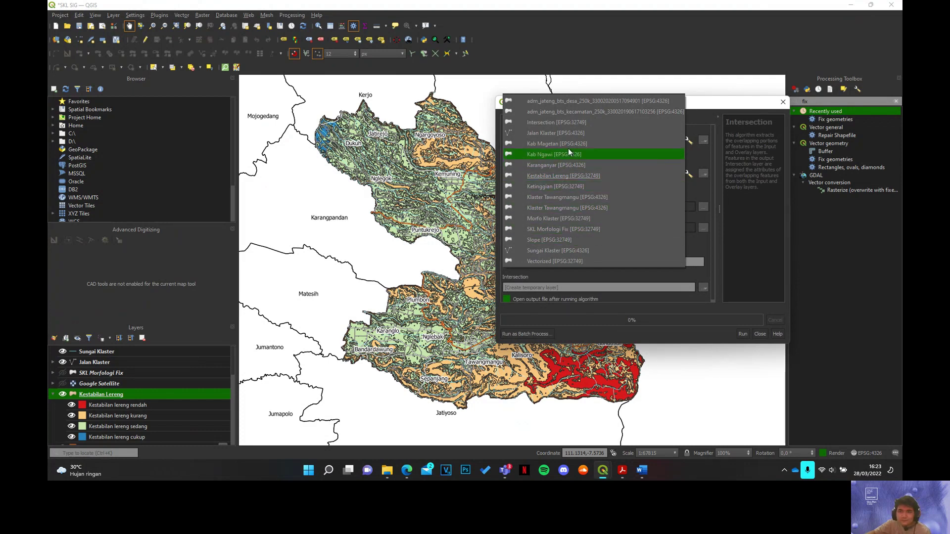
click(577, 199)
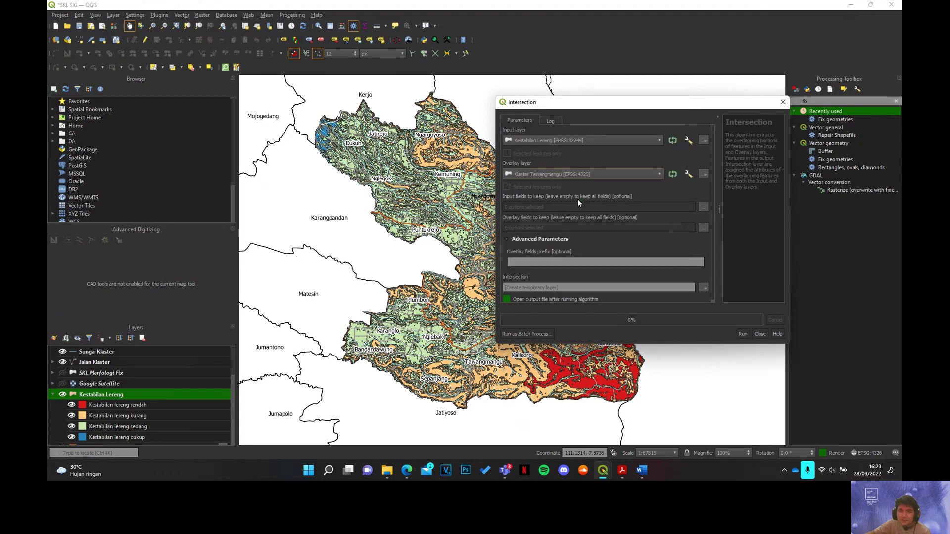
click(707, 229)
click(509, 174)
click(695, 188)
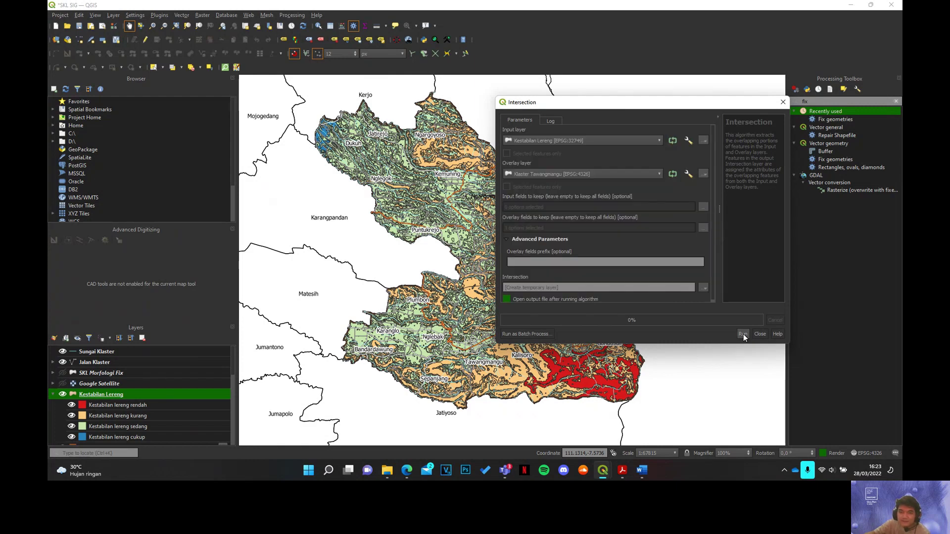
click(743, 334)
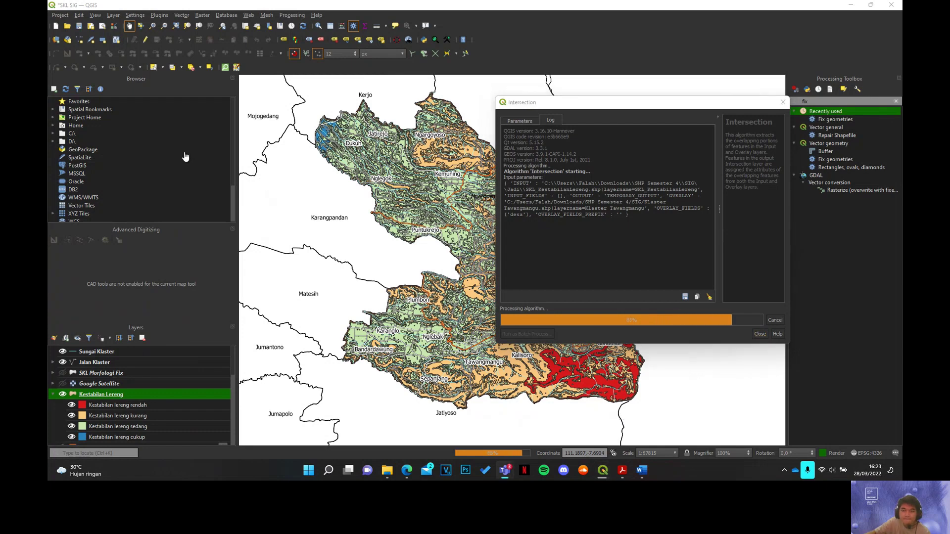
click(760, 335)
Step: View the attribute table of the new Intersection layer
right_click(158, 395)
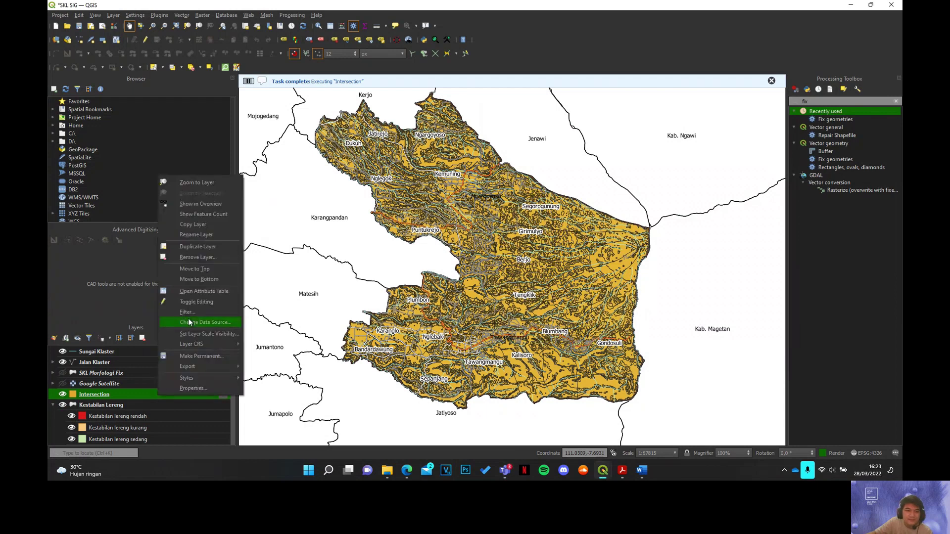
click(192, 292)
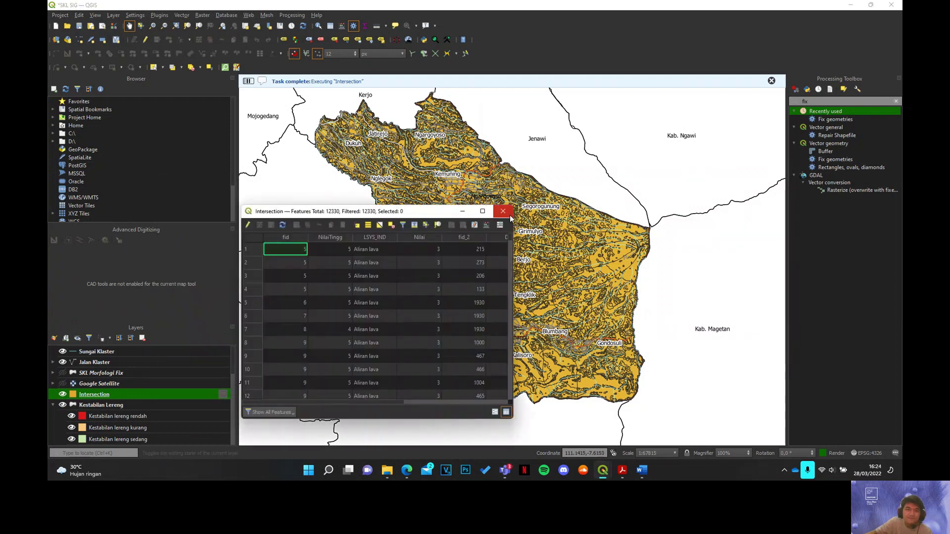
click(510, 216)
right_click(135, 395)
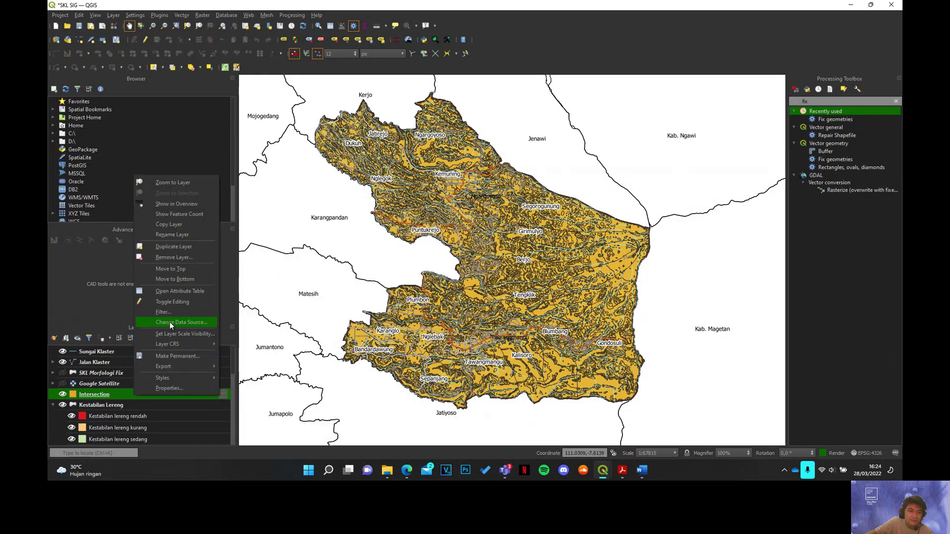
click(174, 291)
drag(313, 216, 311, 168)
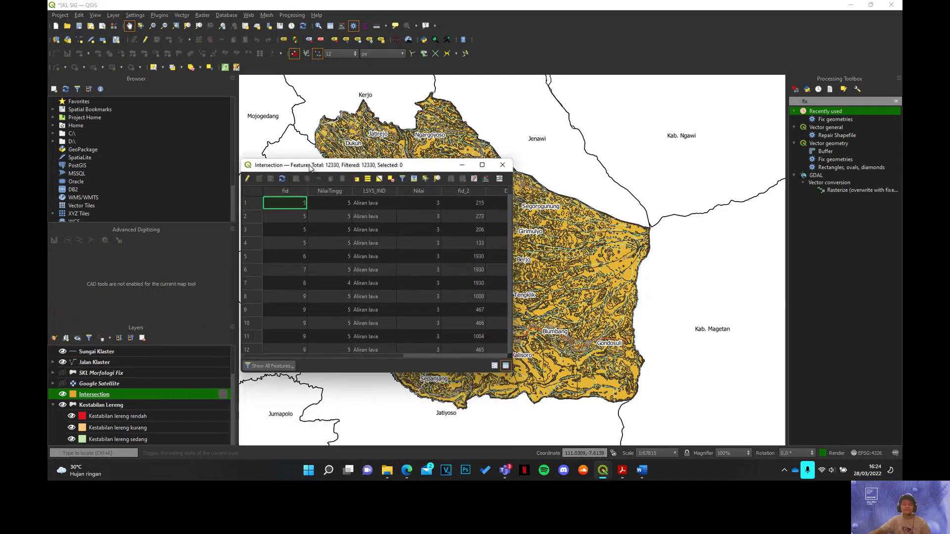
click(501, 165)
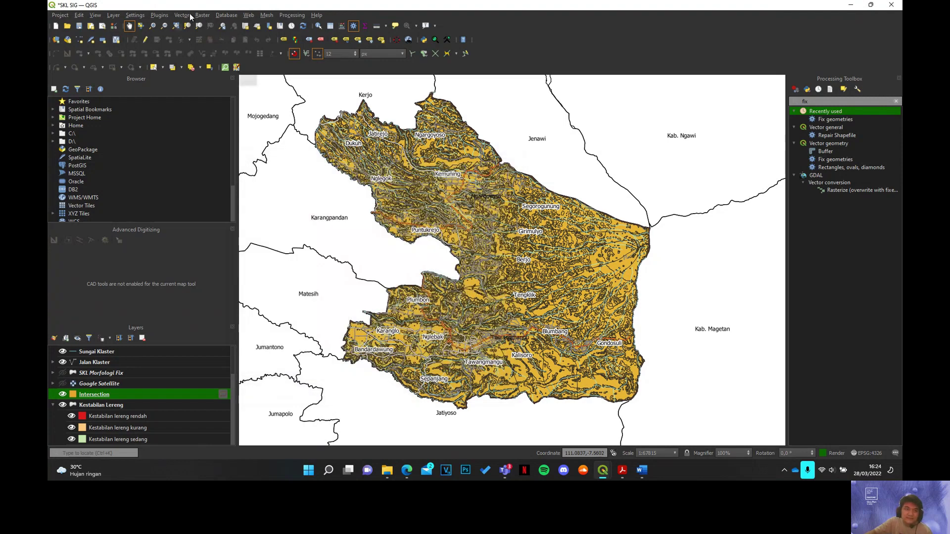
Step: Dissolve the Intersection layer by the SKLLereng and desa fields into a temporary layer
click(187, 14)
mouse_move(220, 38)
click(319, 80)
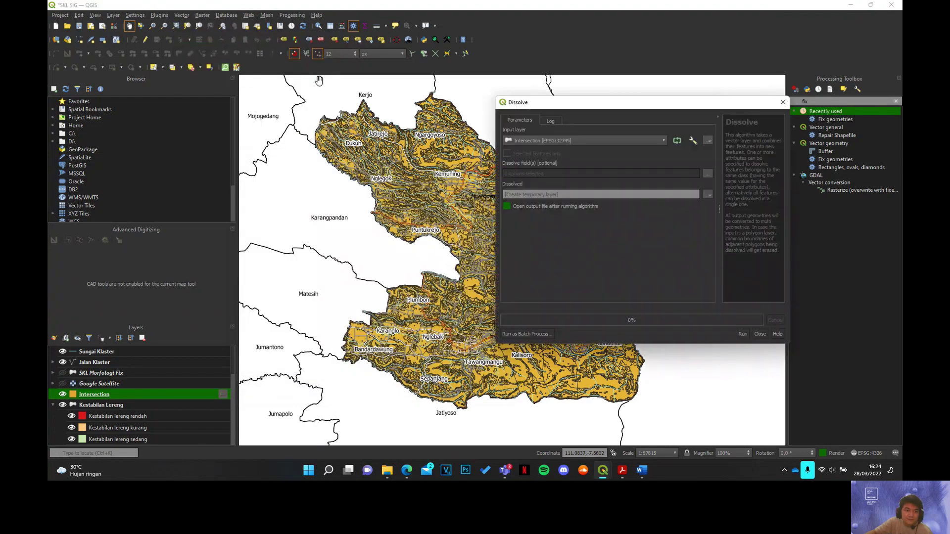
click(711, 175)
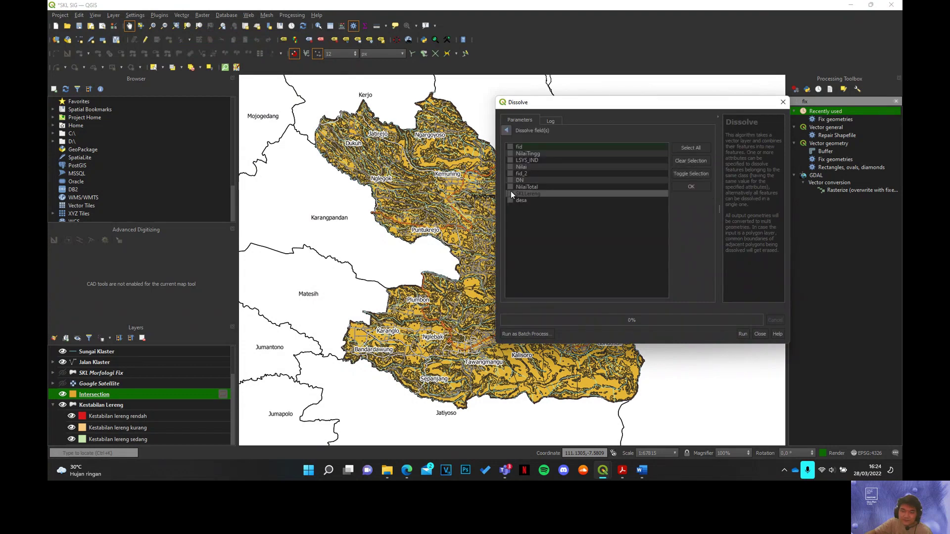
click(550, 200)
click(698, 187)
click(743, 334)
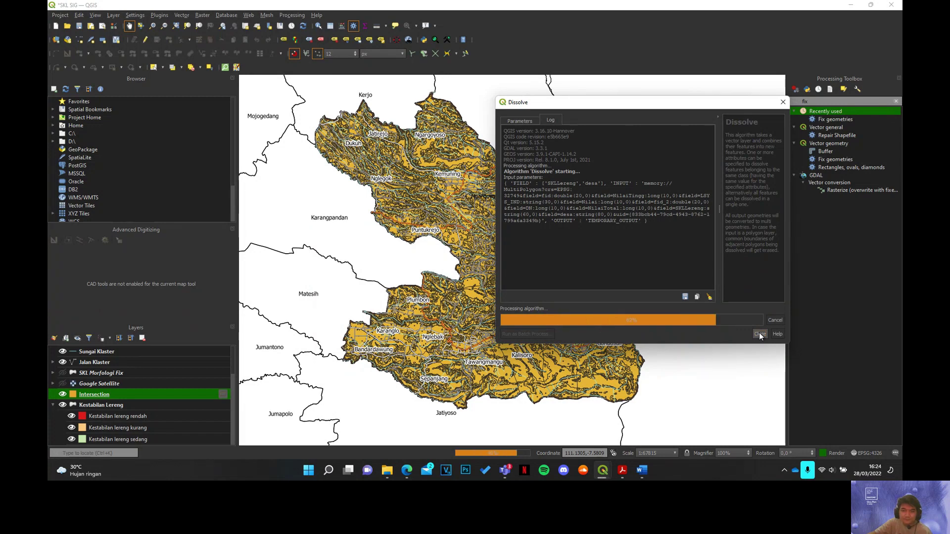
click(759, 333)
Step: Examine the Dissolved layer's attribute table in an enlarged window, sorted by desa, with the SKLLereng column widened to show full class names
right_click(136, 396)
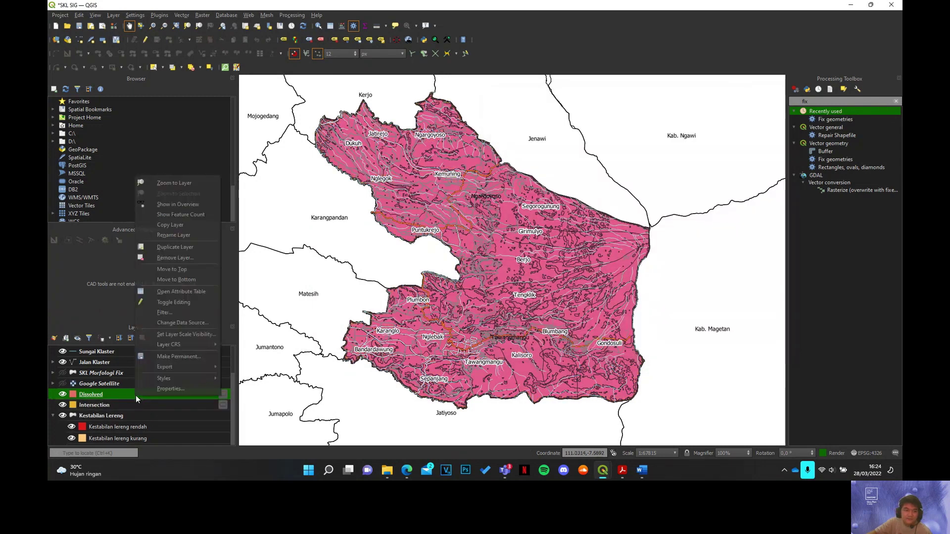
click(175, 290)
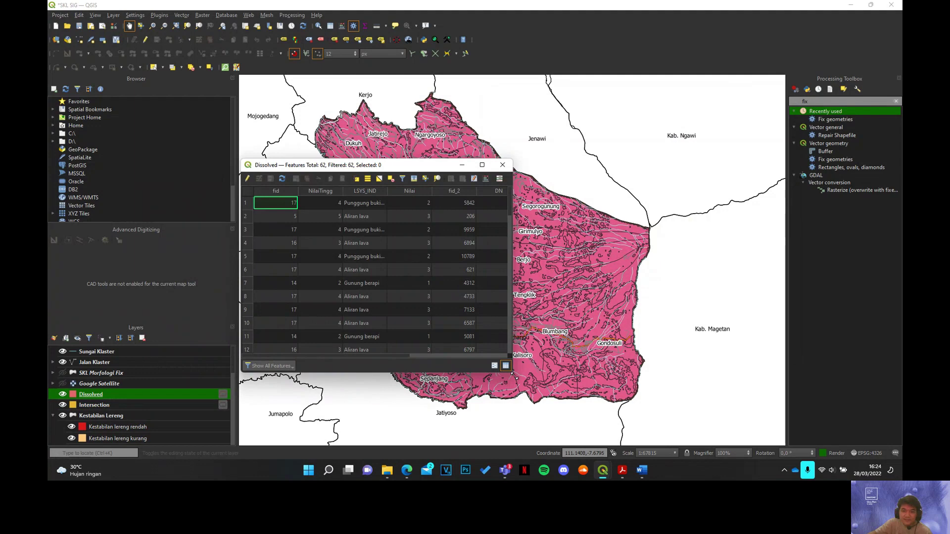
drag(512, 371, 718, 457)
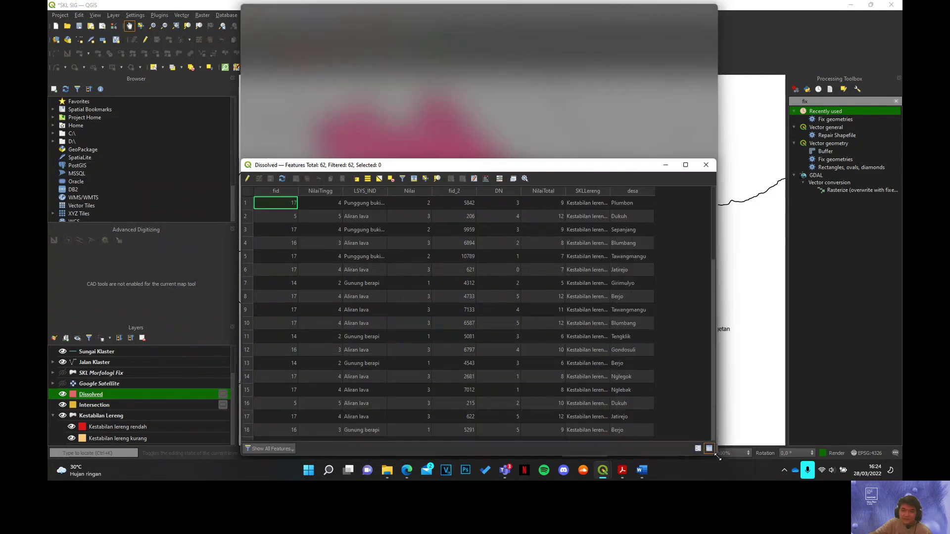
drag(631, 159, 631, 1)
click(631, 36)
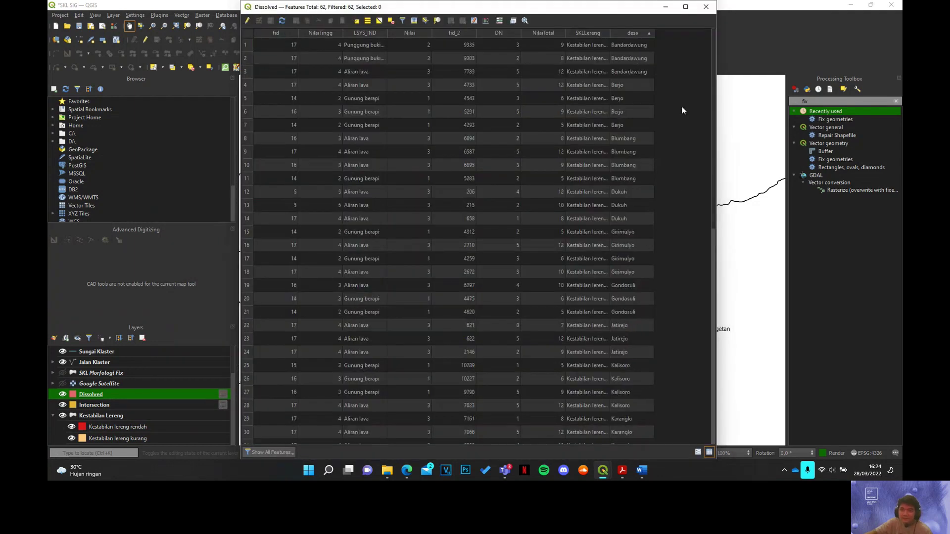
drag(618, 33, 650, 34)
click(636, 44)
click(634, 56)
click(634, 73)
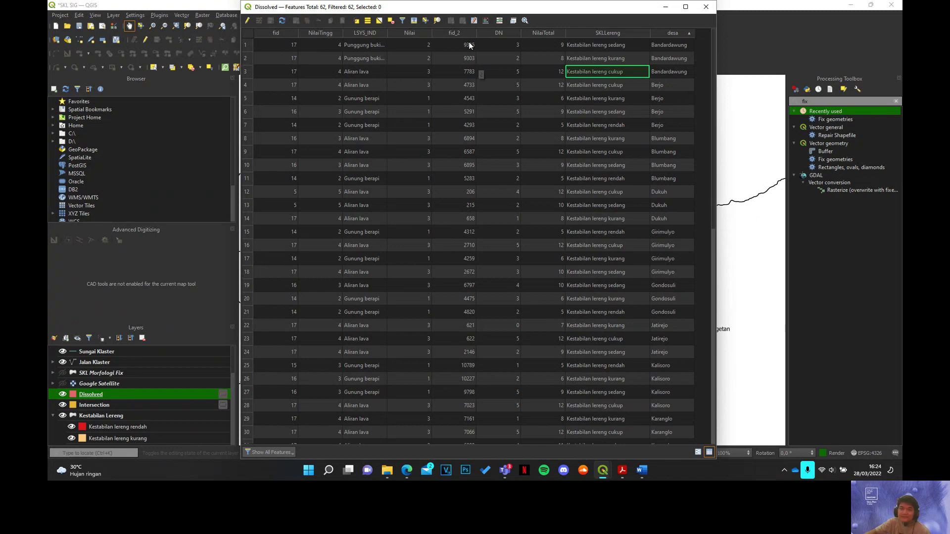
drag(718, 65, 775, 57)
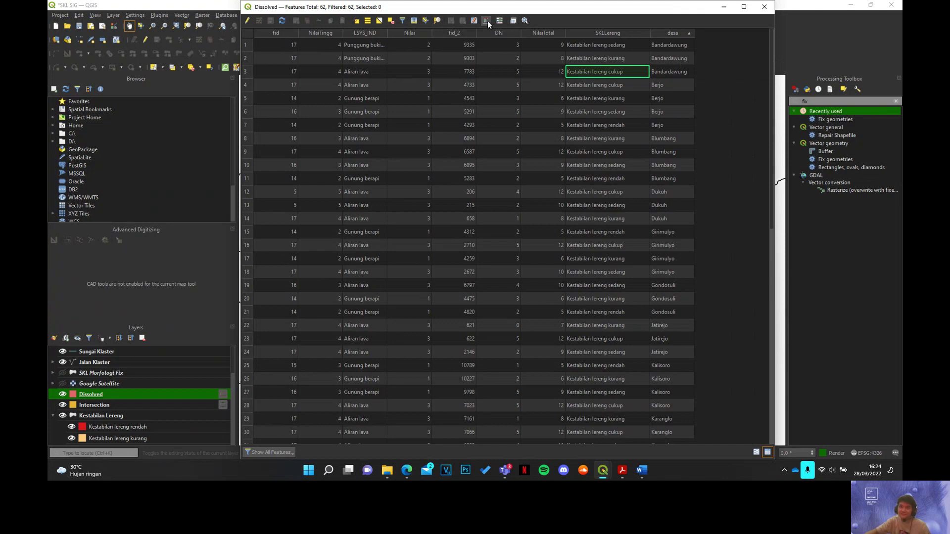
Step: Add a decimal number field named Luas to the Dissolved layer, calculated as $area/10000
click(488, 21)
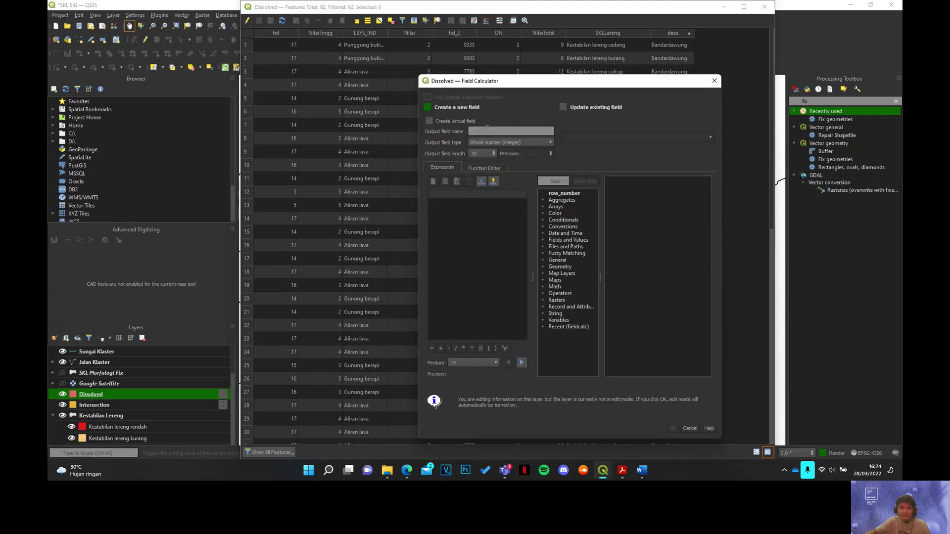
click(488, 130)
text(Luas)
click(501, 142)
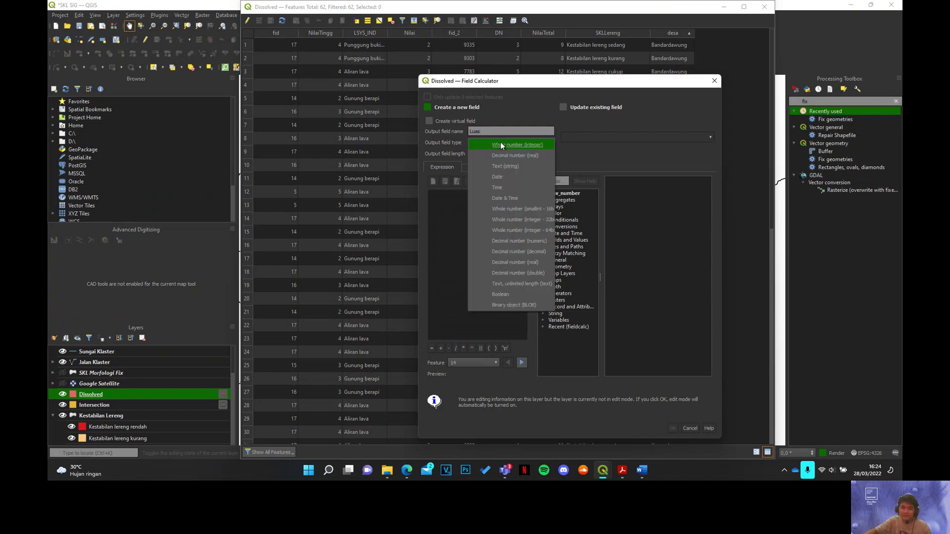
click(502, 156)
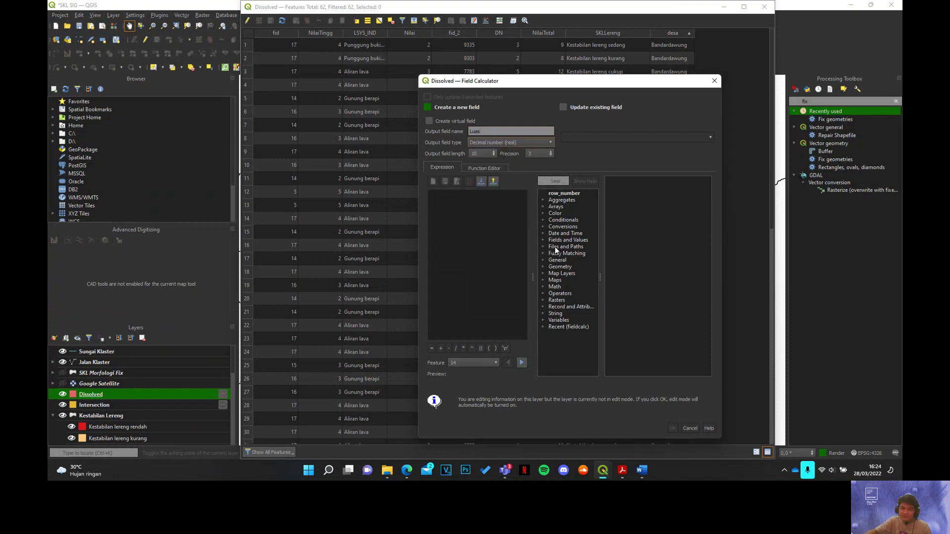
click(543, 266)
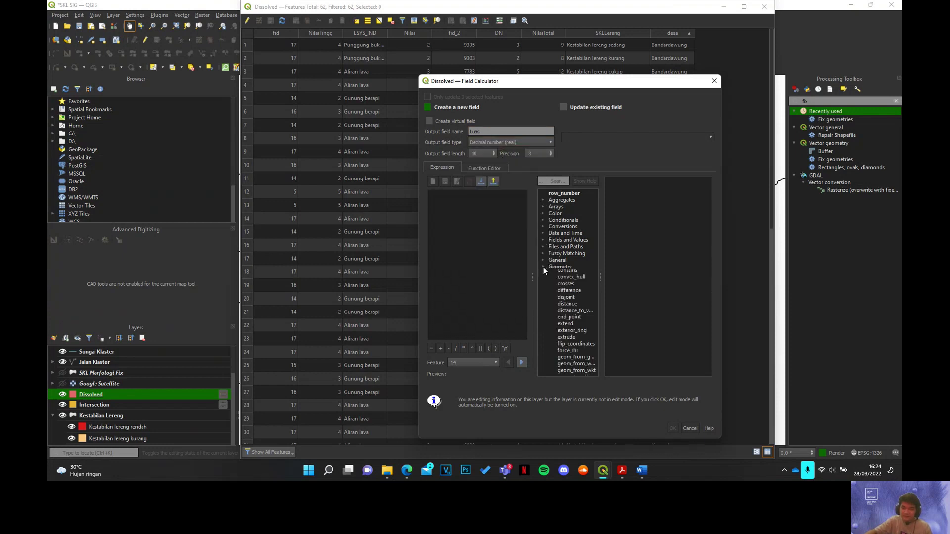
double_click(563, 281)
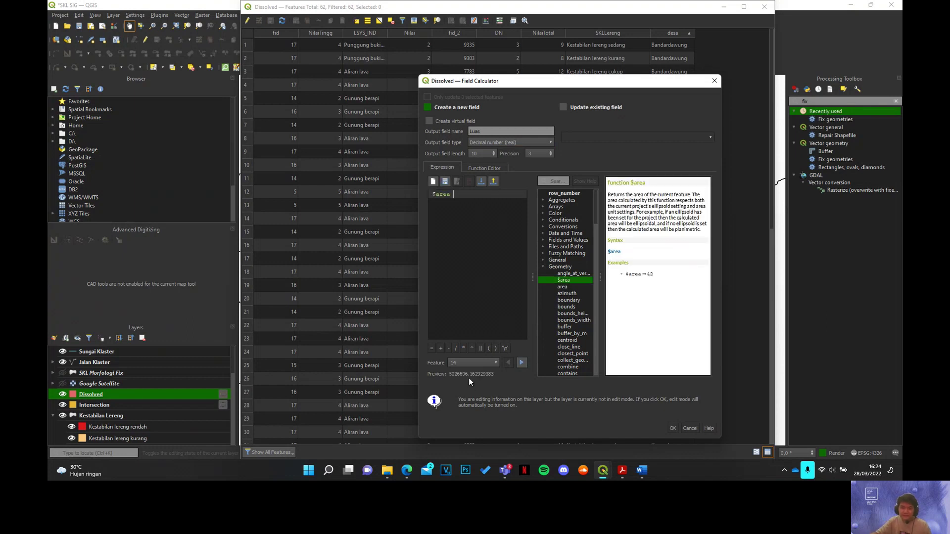
text(/10000)
click(672, 429)
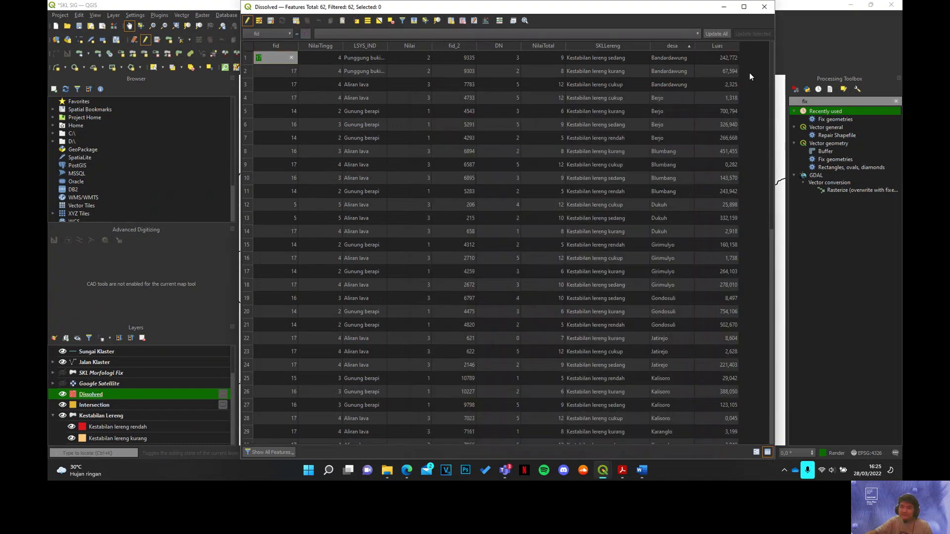
Step: Close the attribute table, save the Dissolved layer's edits and end its editing session
click(764, 7)
right_click(117, 395)
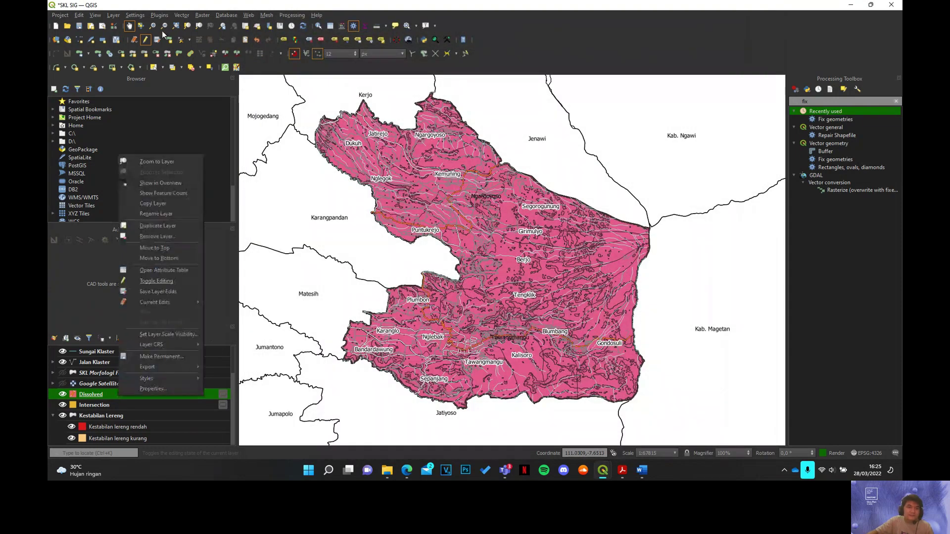
key(Return)
Step: Begin exporting the Dissolved layer's features with MS Office Open XML spreadsheet [XLSX] as the format
right_click(120, 394)
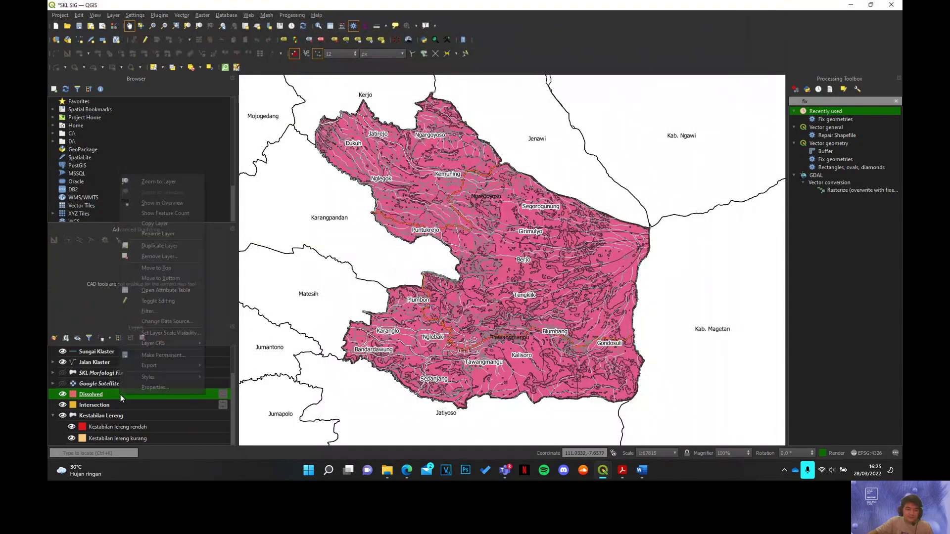
mouse_move(186, 366)
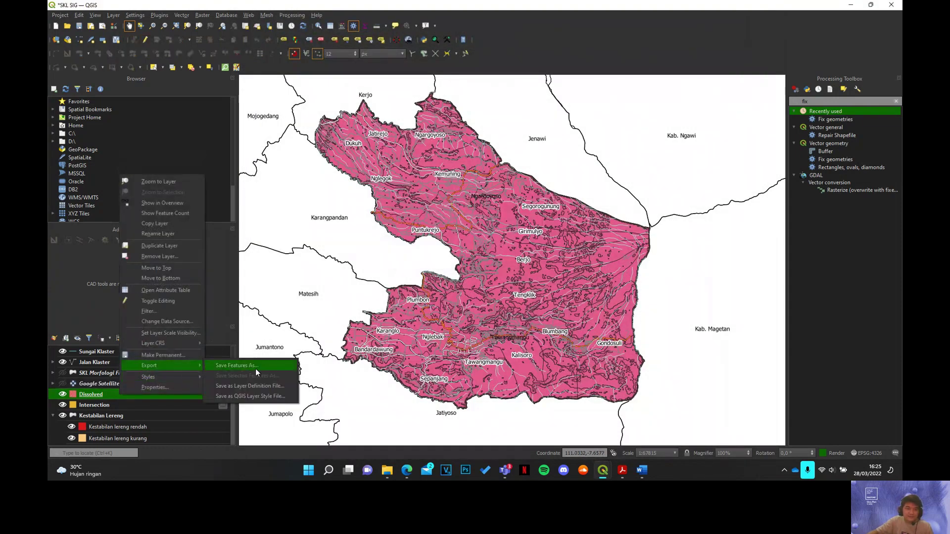
click(256, 369)
click(561, 109)
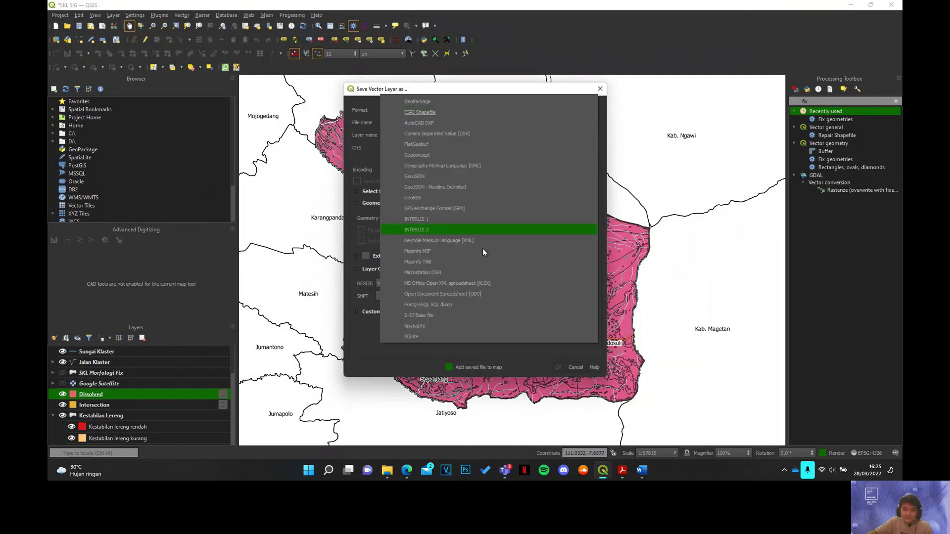
click(476, 286)
Step: Export the layer to the Jadi folder as Kestabilan Lereng Luas Per KelurahanDesa.xlsx without adding the saved file to the map
click(593, 122)
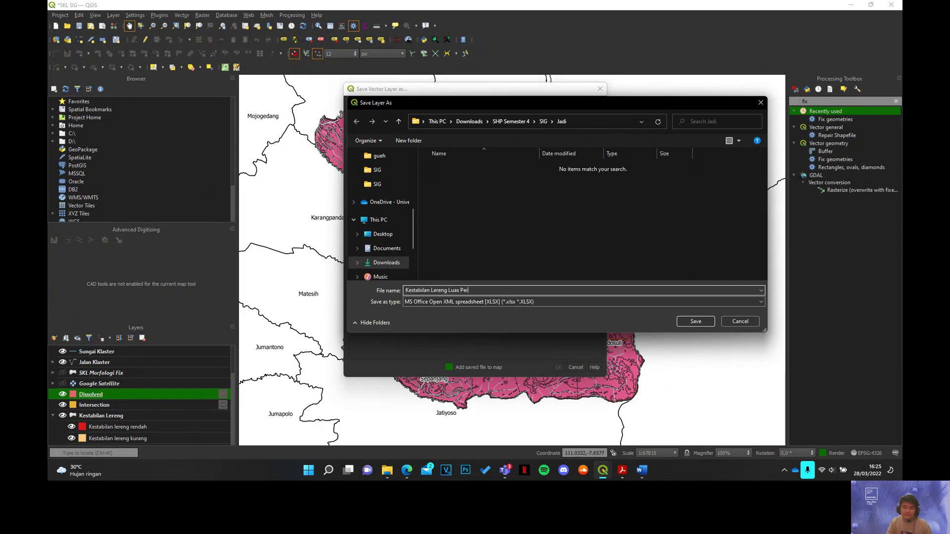
text(han/Desa)
key(Return)
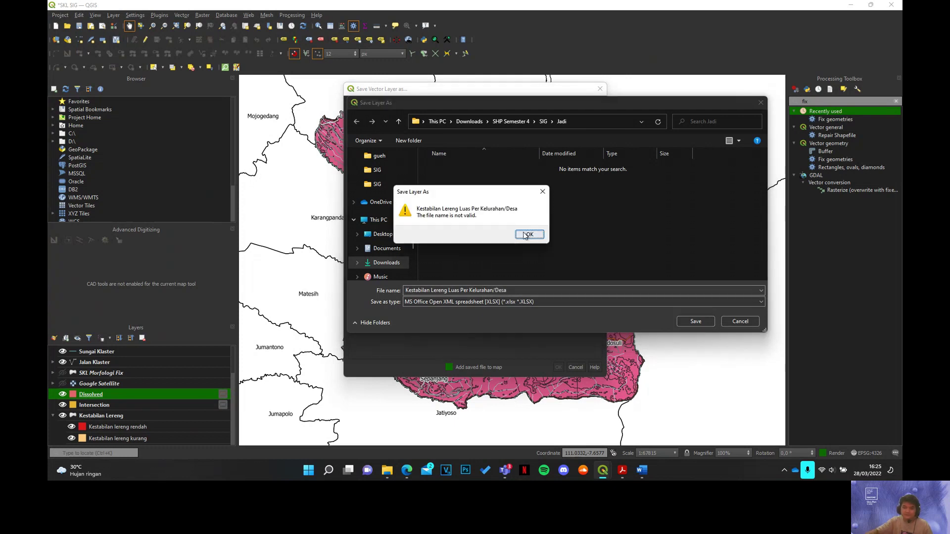
click(528, 233)
click(497, 290)
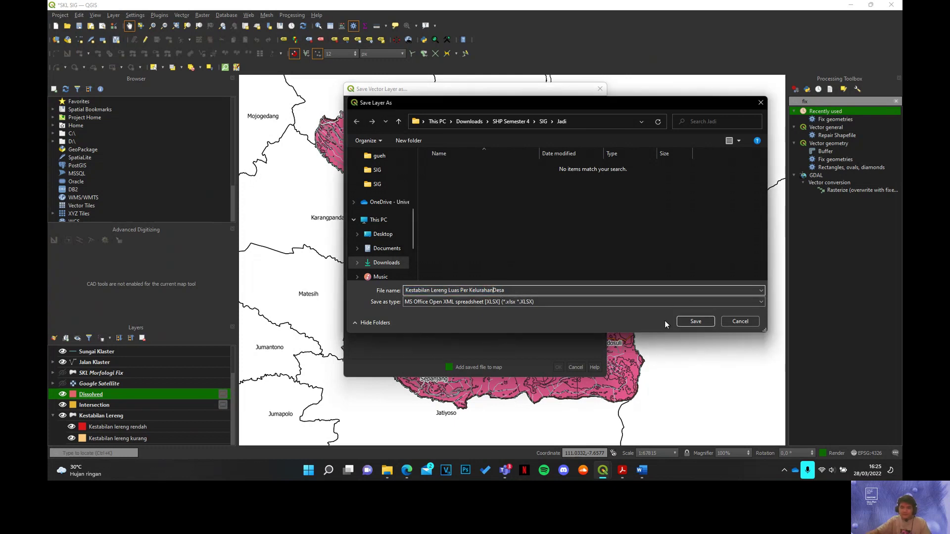
click(688, 320)
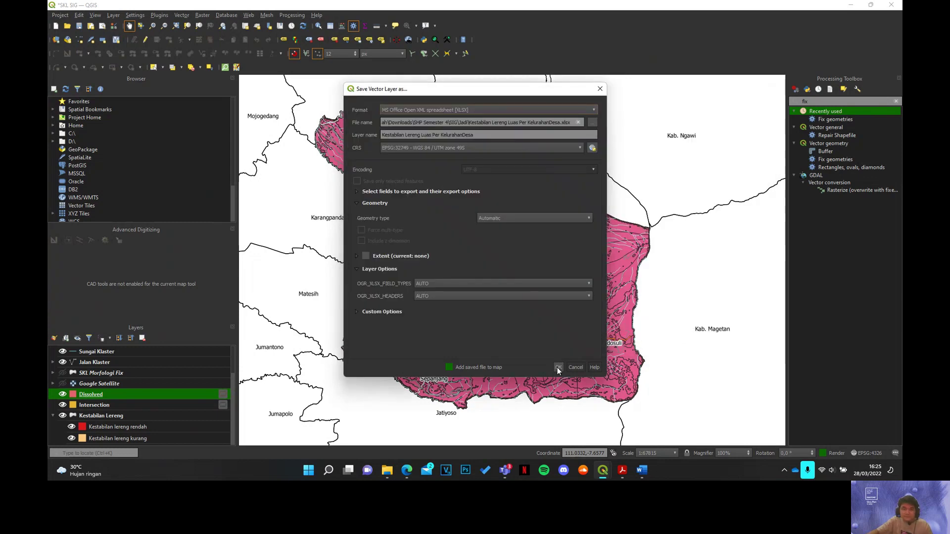
click(479, 367)
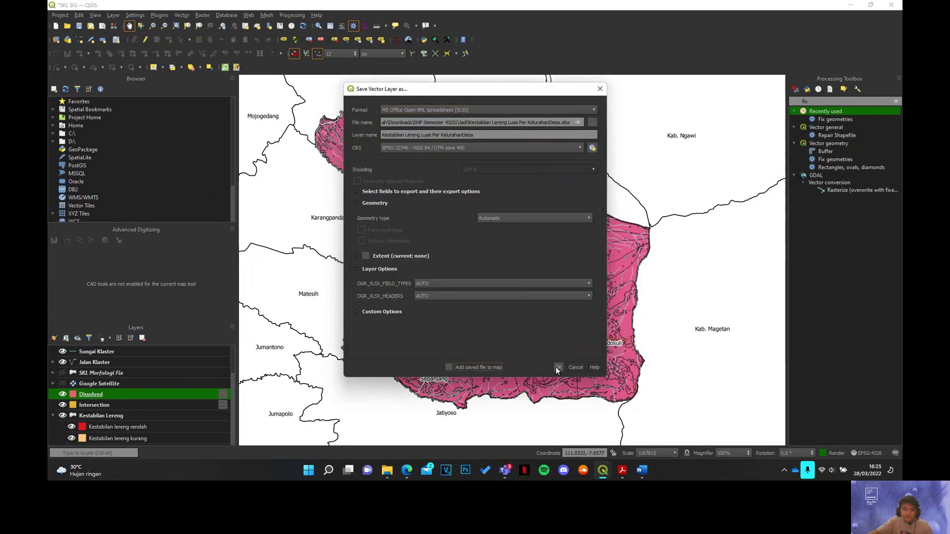
click(558, 367)
Step: Open Kestabilan Lereng Luas Per KelurahanDesa.xlsx from the Jadi folder in Excel, accept recovery of its content, and maximize the window
mouse_move(386, 470)
click(441, 409)
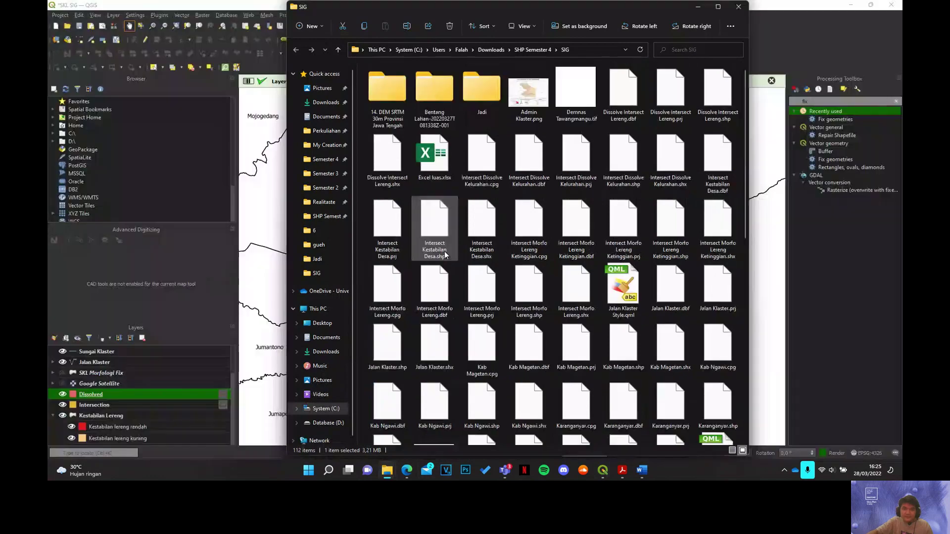
double_click(476, 102)
click(418, 81)
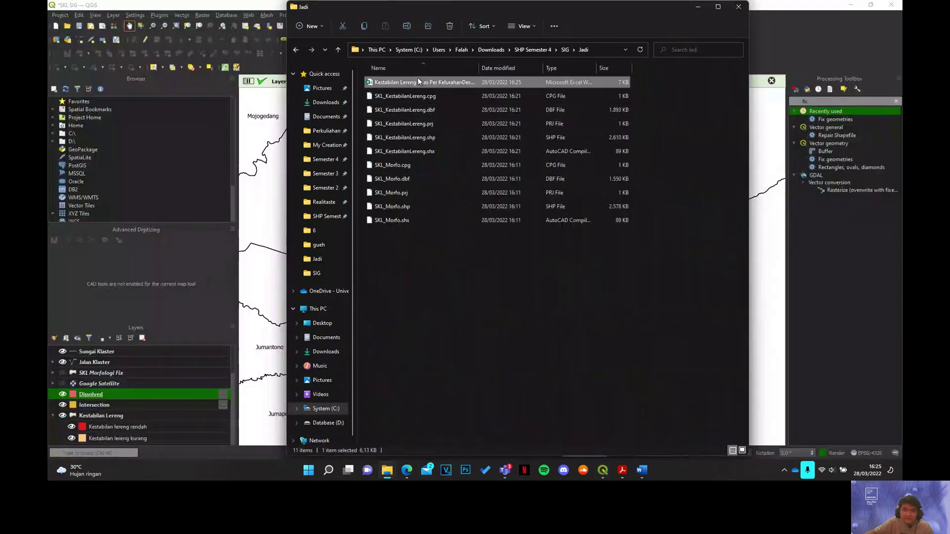
double_click(418, 80)
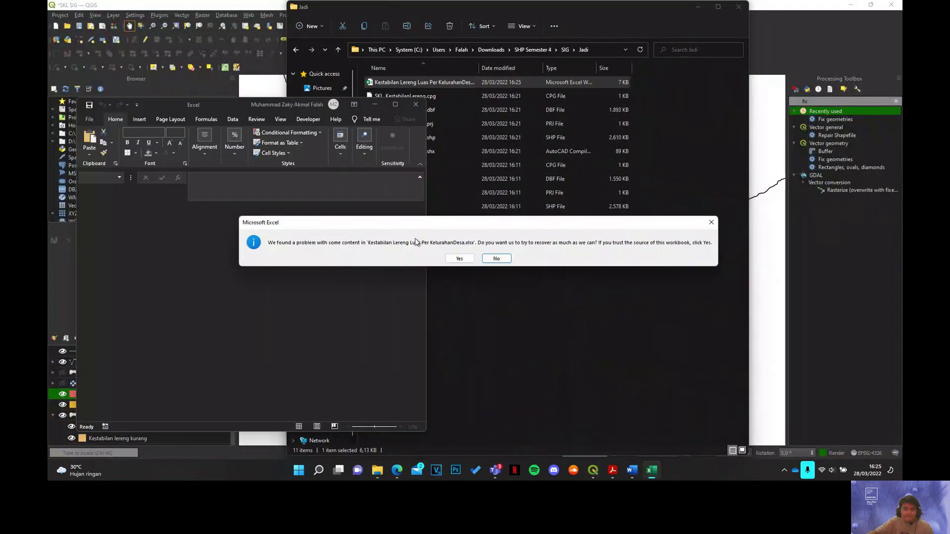
click(711, 222)
click(415, 104)
double_click(446, 81)
click(454, 259)
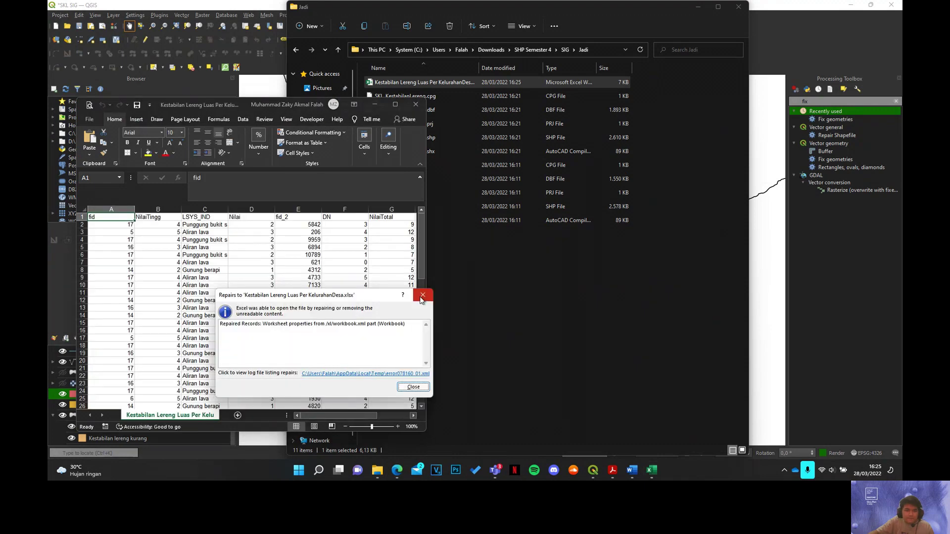
click(422, 295)
click(395, 105)
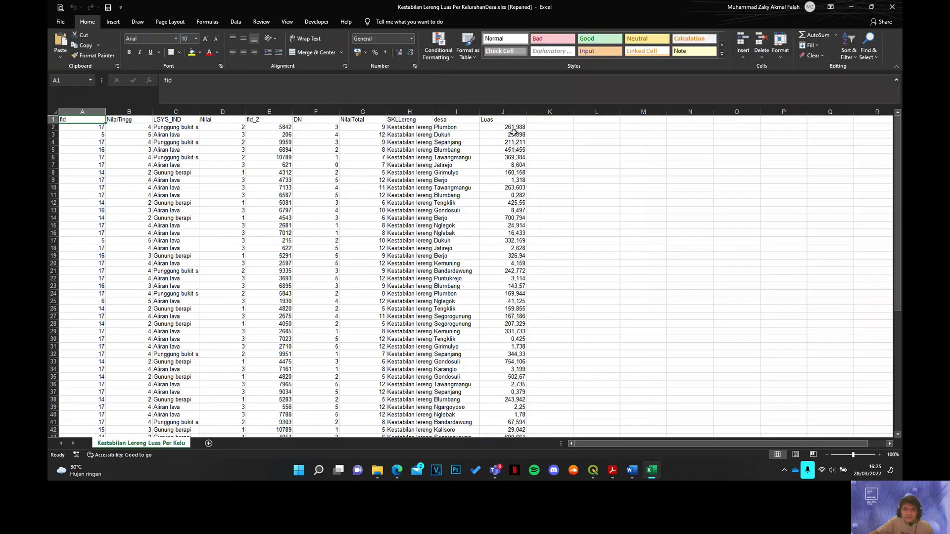
Step: Widen the SKLLereng column to show full class names and examine the Luas values per desa in the exported sheet
click(510, 127)
scroll(521, 213, down, 10)
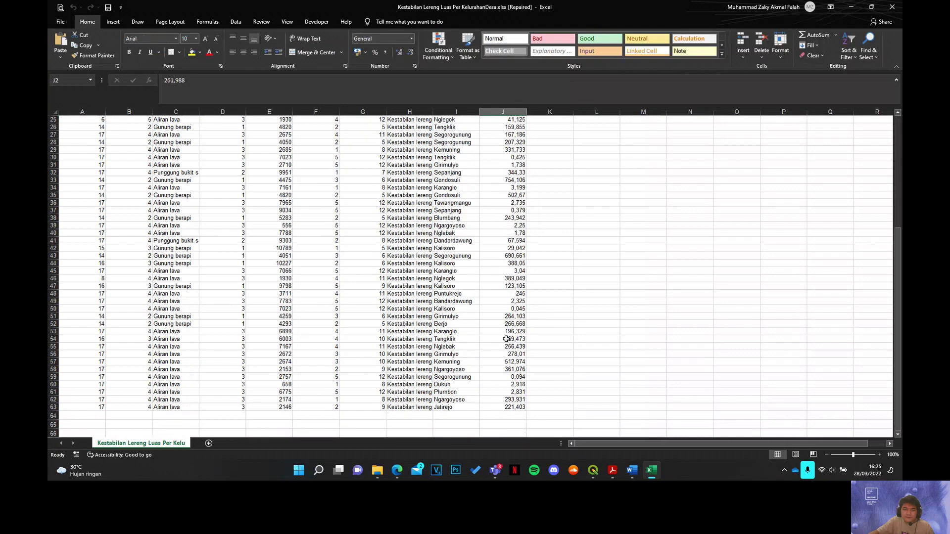
scroll(490, 173, up, 10)
click(444, 126)
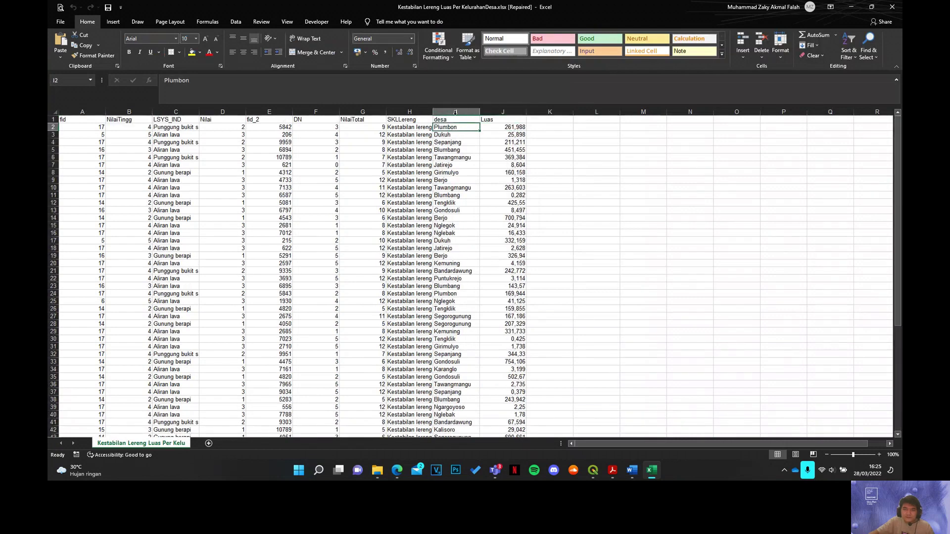
drag(433, 108, 496, 107)
click(567, 127)
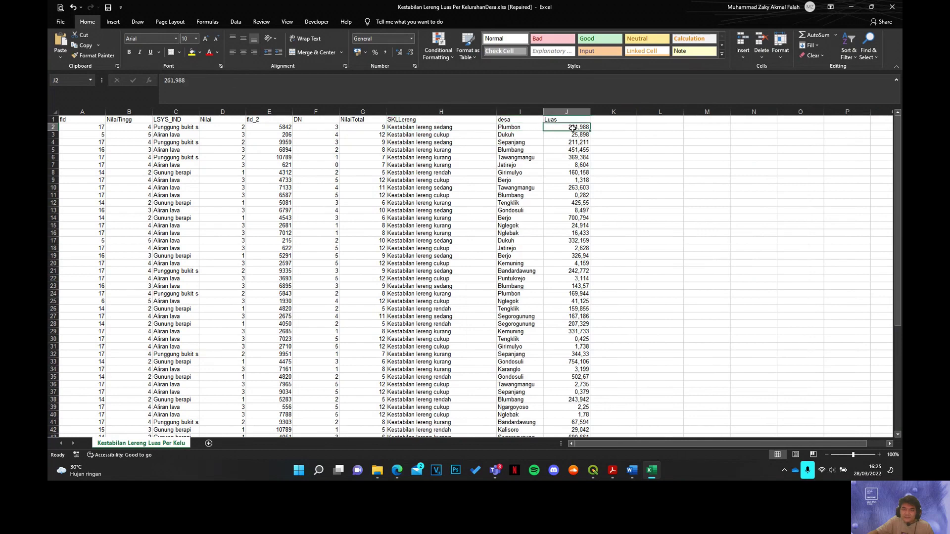
click(584, 218)
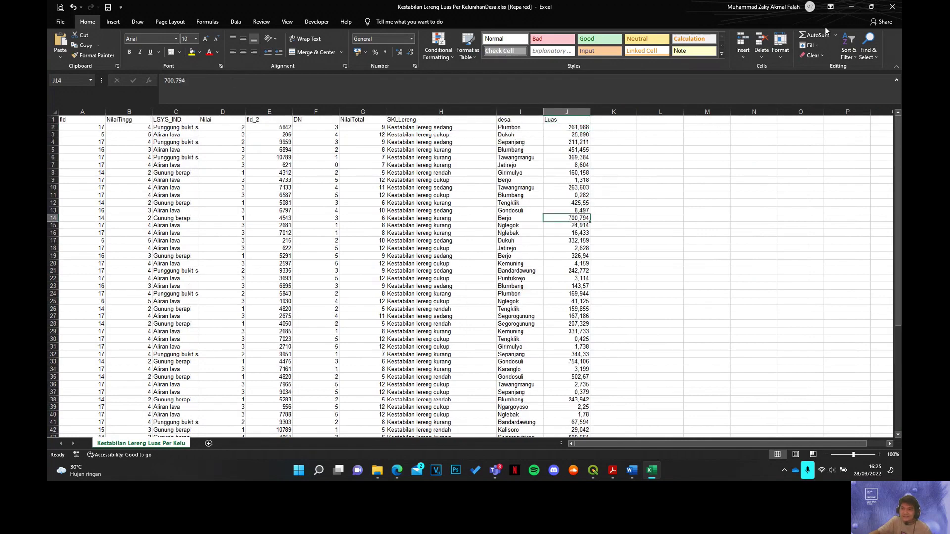
Step: Return to QGIS, hide the Dissolved, upper Intersection and Kestabilan Lereng layers, and collapse the Kestabilan Lereng legend
click(849, 8)
click(264, 11)
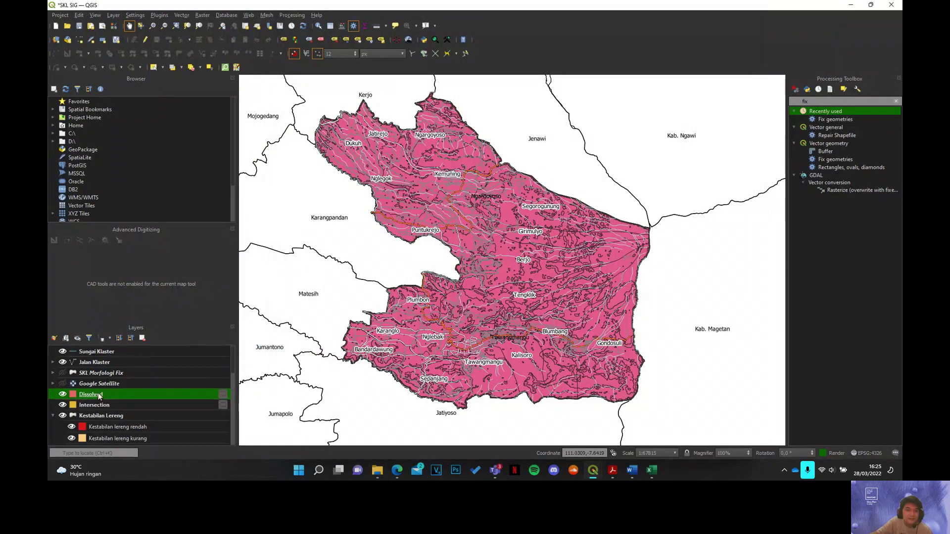
click(62, 395)
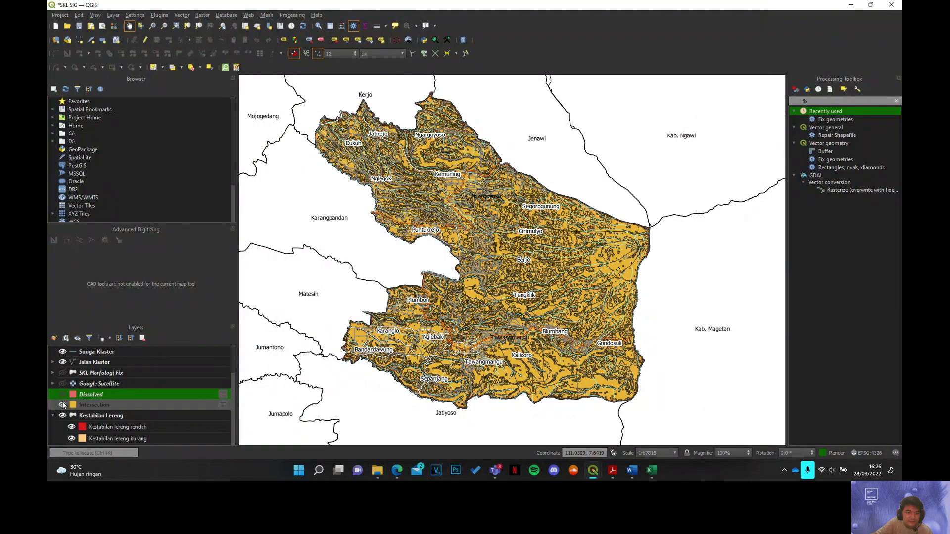
click(63, 405)
scroll(63, 405, down, 1)
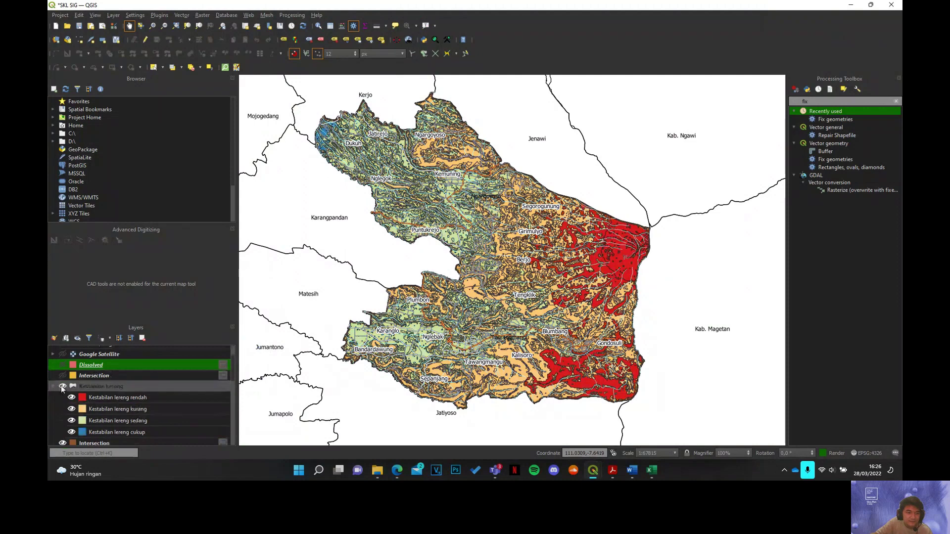
click(63, 390)
click(52, 386)
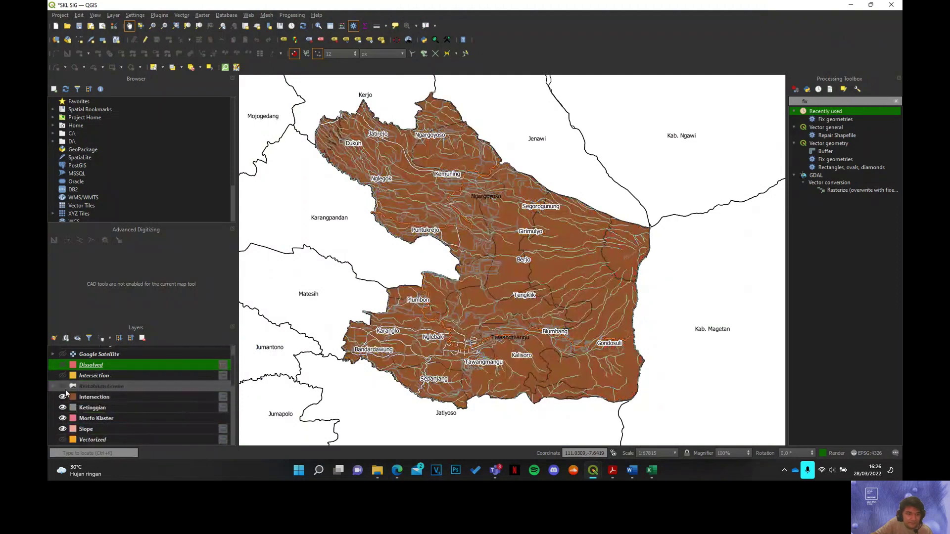
Step: Find the SKL Morfologi Fix layer in the layer list, make it visible, select it and expand its legend
scroll(76, 384, down, 3)
scroll(78, 401, up, 1)
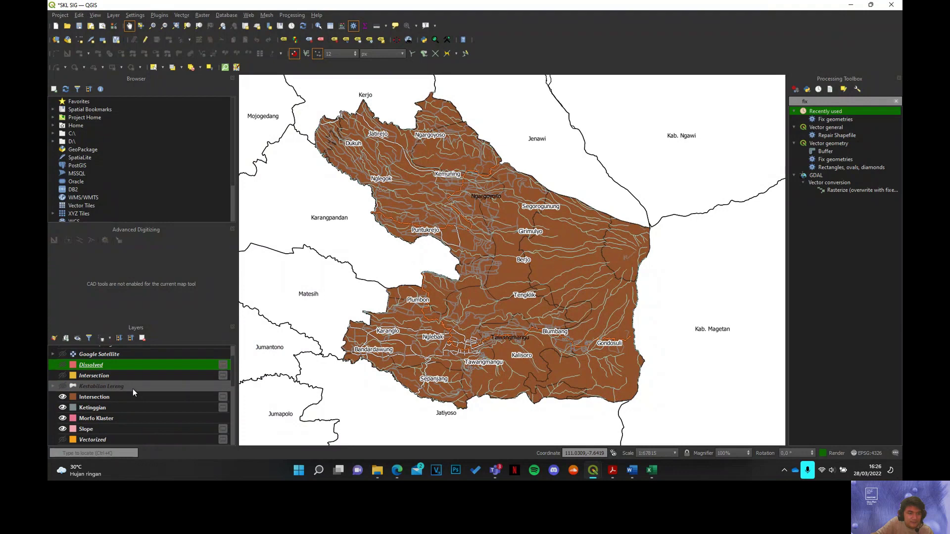
scroll(133, 388, down, 1)
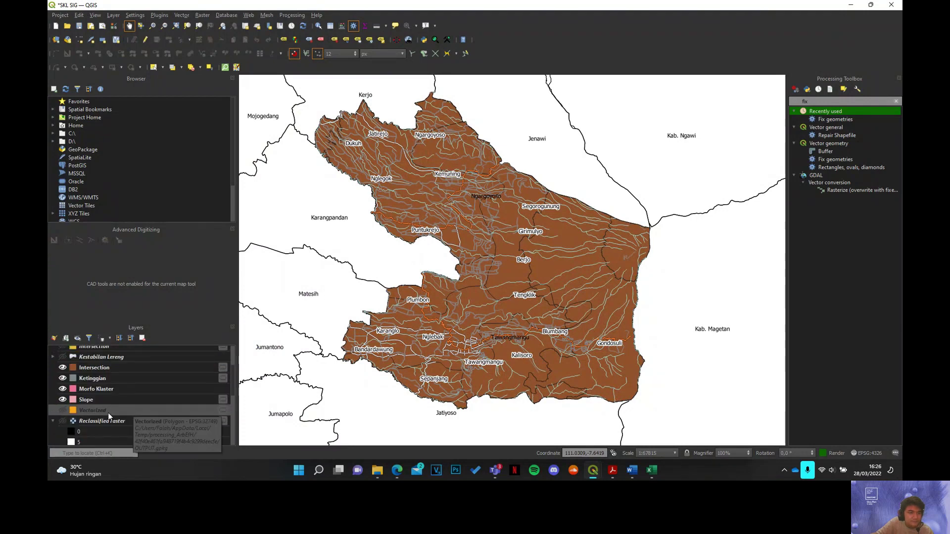
scroll(73, 396, up, 1)
scroll(89, 402, down, 1)
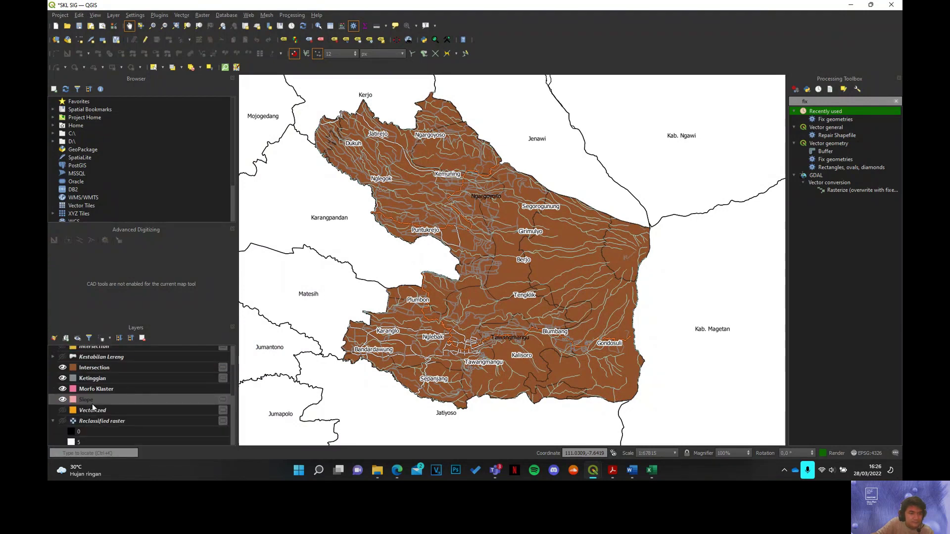
scroll(92, 407, down, 3)
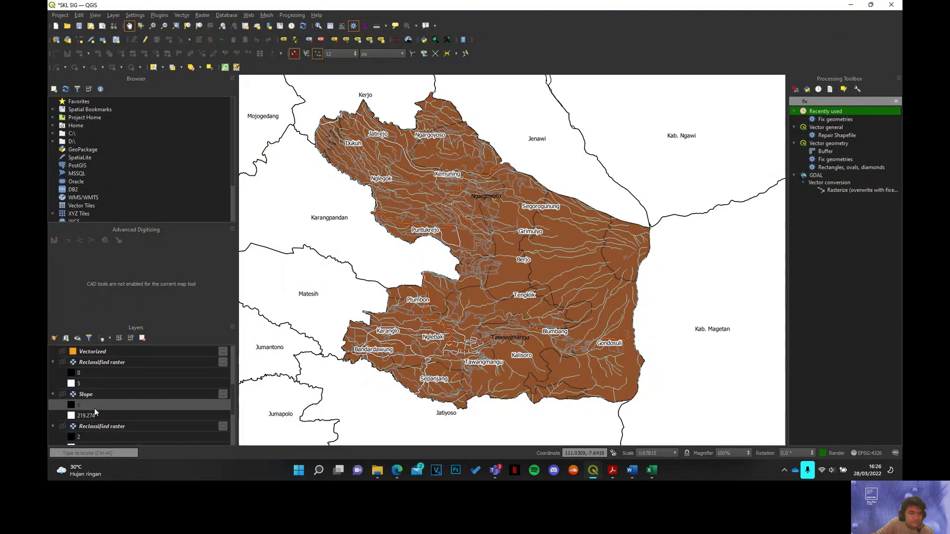
scroll(114, 420, up, 3)
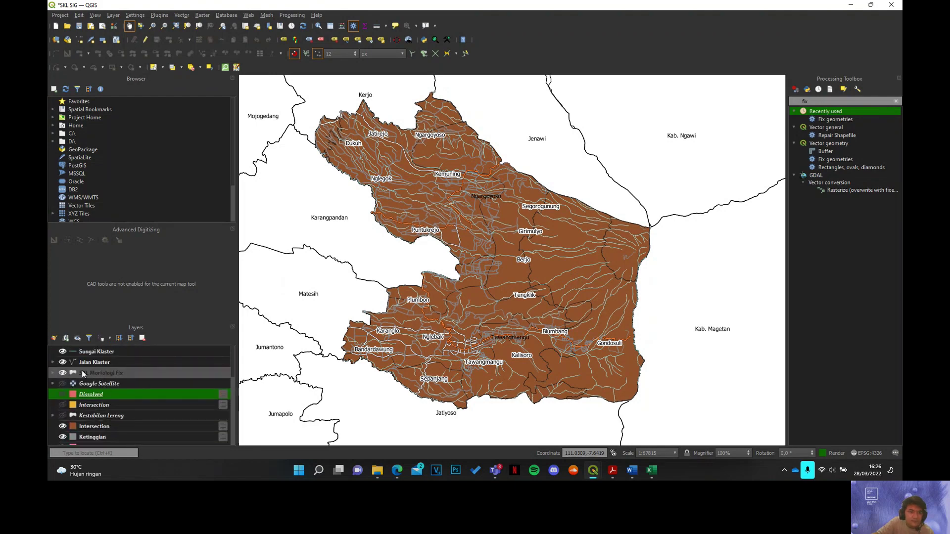
click(82, 373)
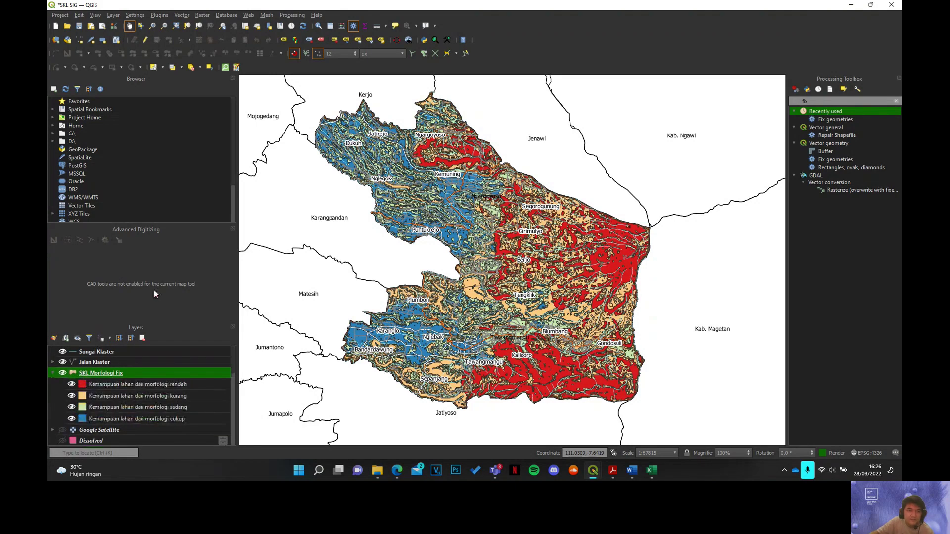
Step: Intersect SKL Morfologi Fix with the Klaster Tawangmangu overlay layer into a temporary layer, keeping only the overlay's desa field
click(198, 15)
mouse_move(189, 13)
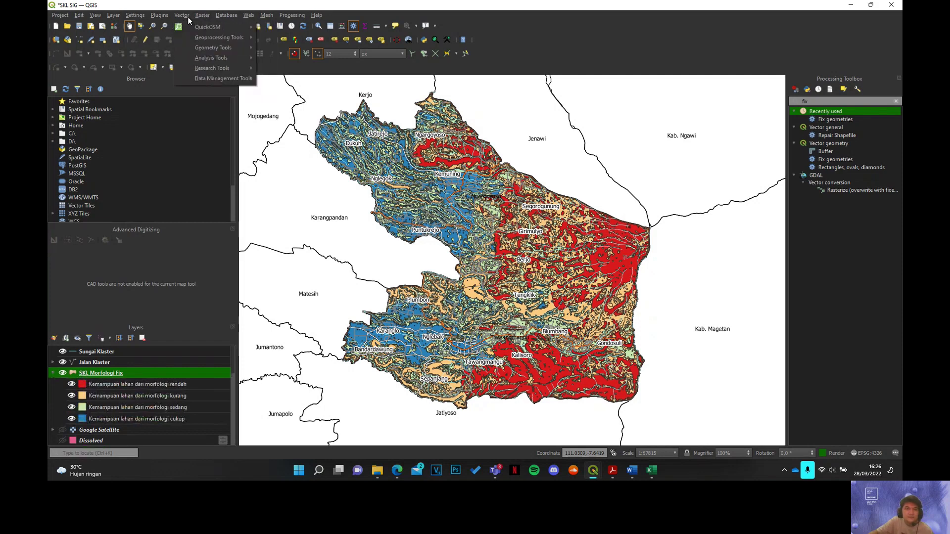
mouse_move(208, 37)
click(302, 90)
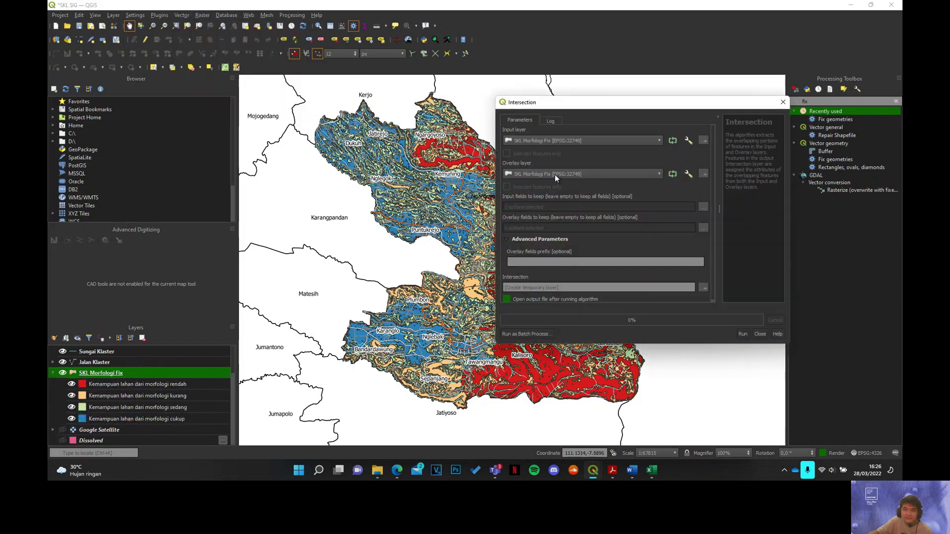
click(578, 177)
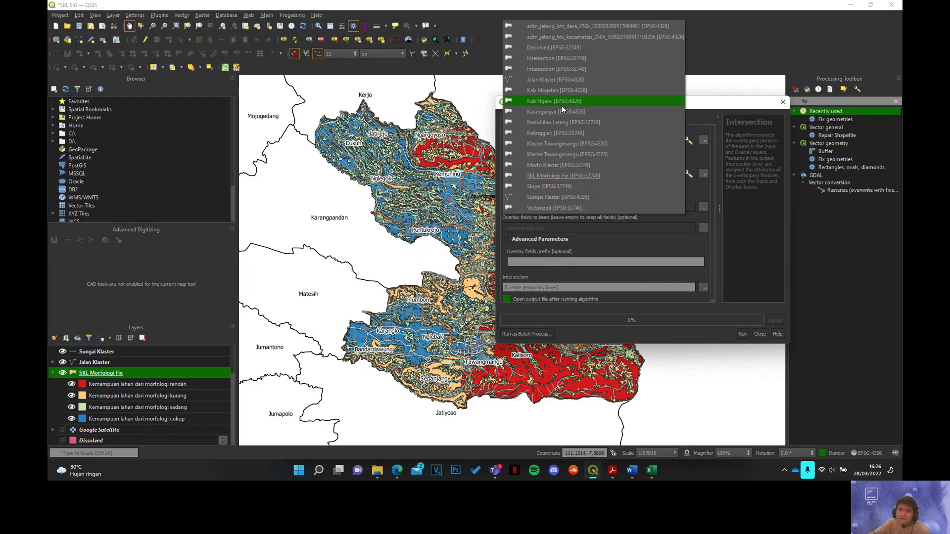
click(568, 143)
click(703, 228)
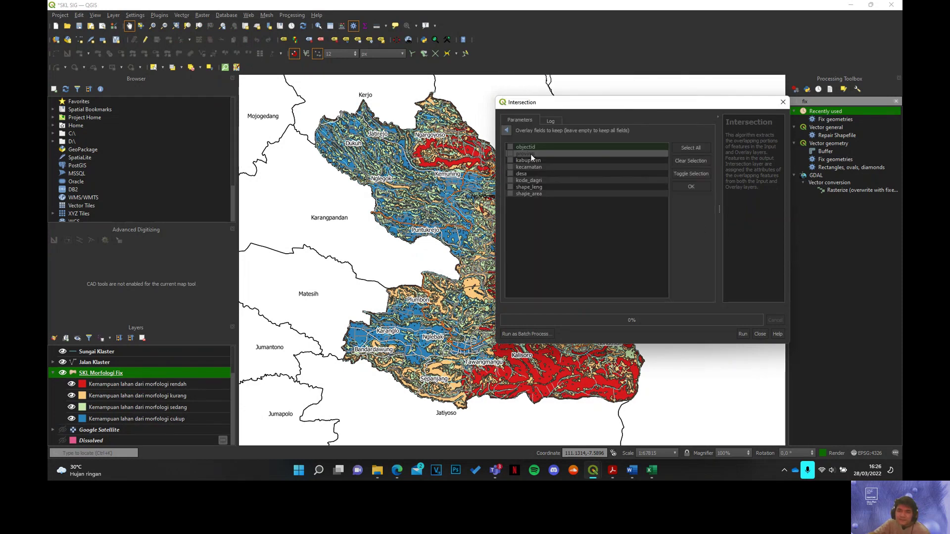
click(511, 173)
click(743, 333)
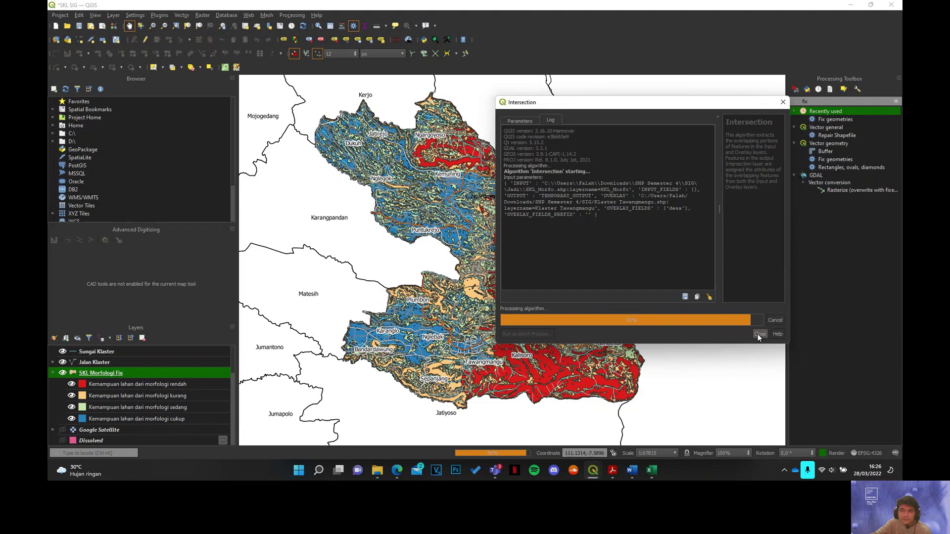
click(759, 334)
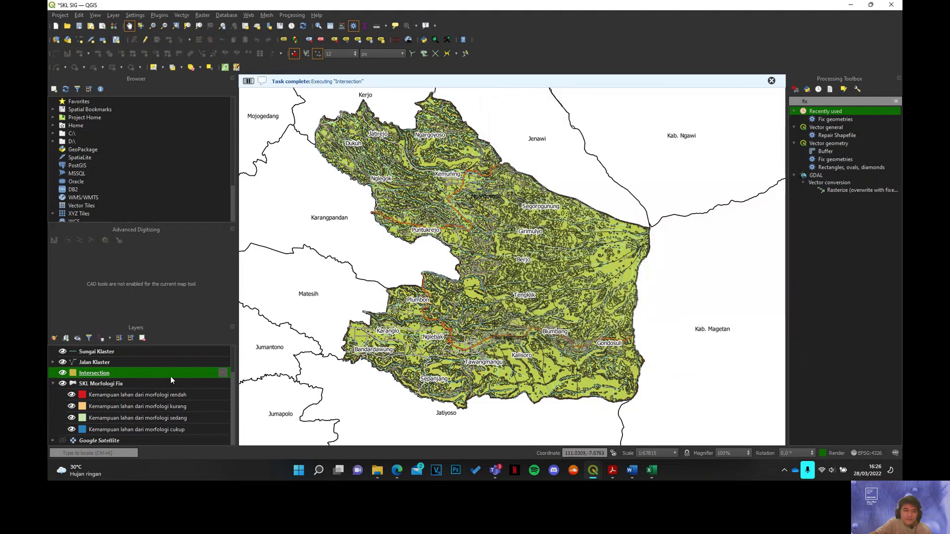
Step: Dissolve the new Intersection layer by the MorfoSKL and desa fields into a temporary layer
click(197, 16)
mouse_move(204, 39)
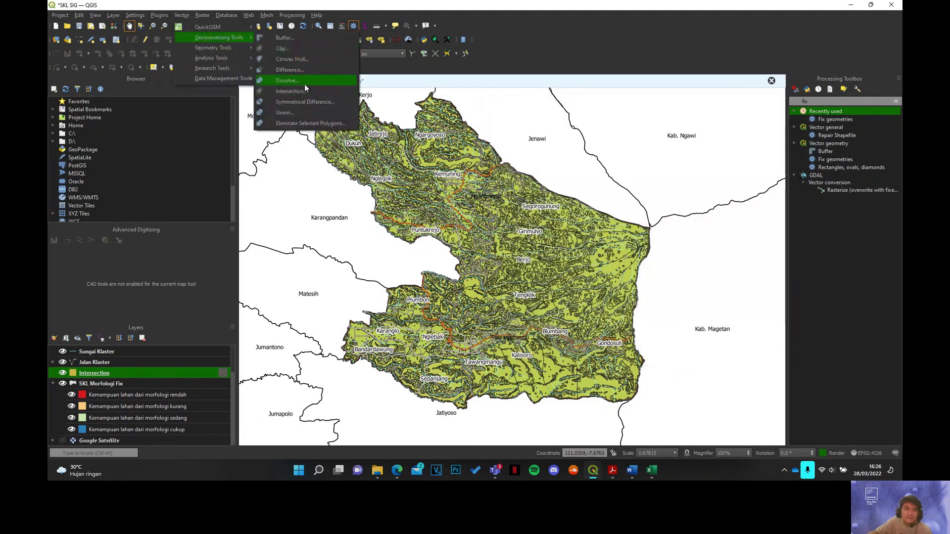
click(306, 87)
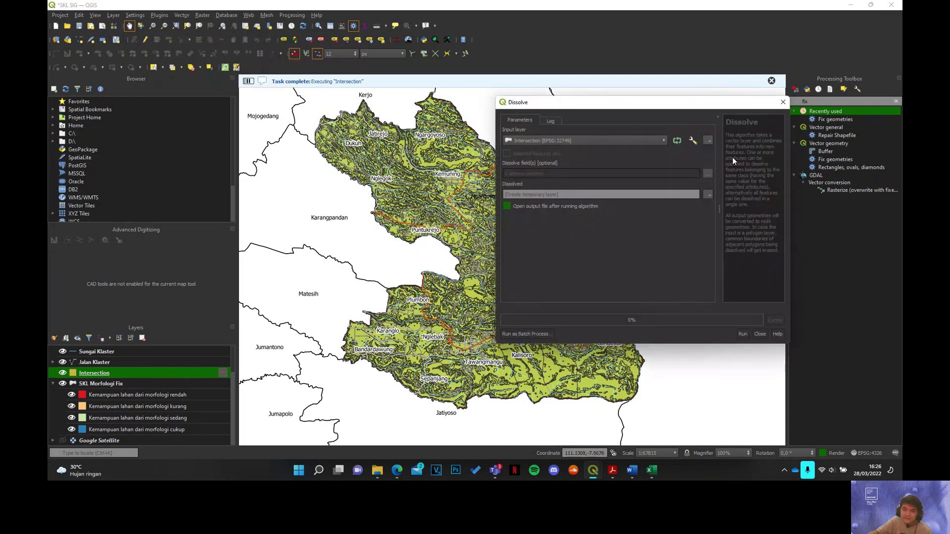
click(708, 173)
click(510, 187)
click(509, 180)
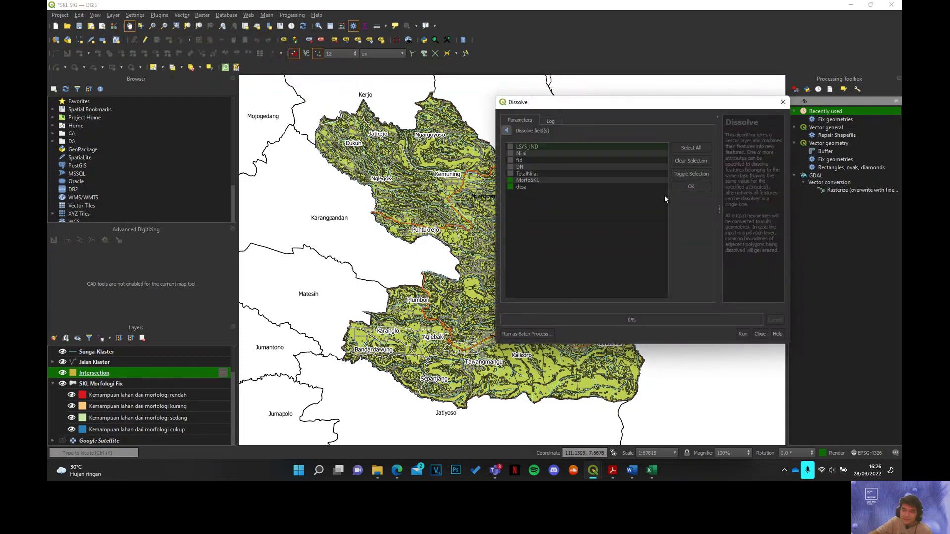
click(691, 187)
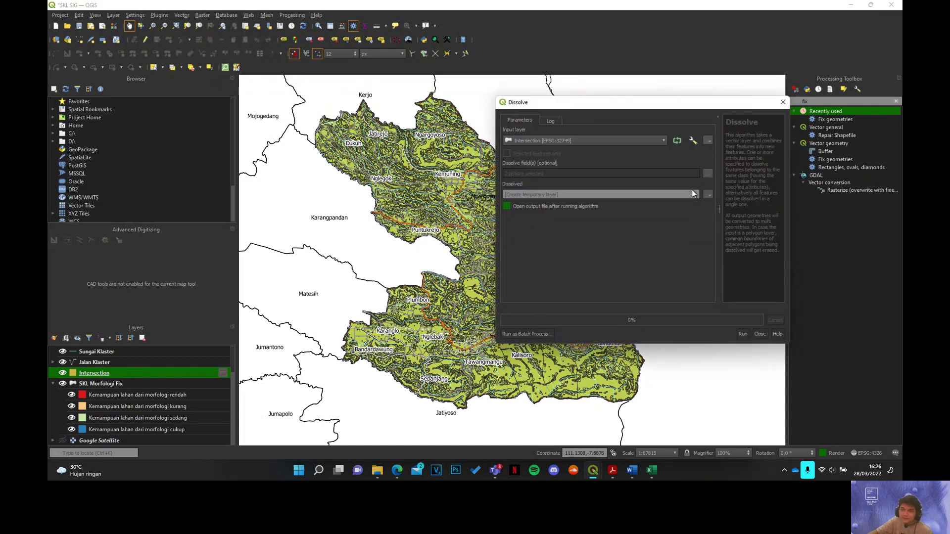
click(744, 334)
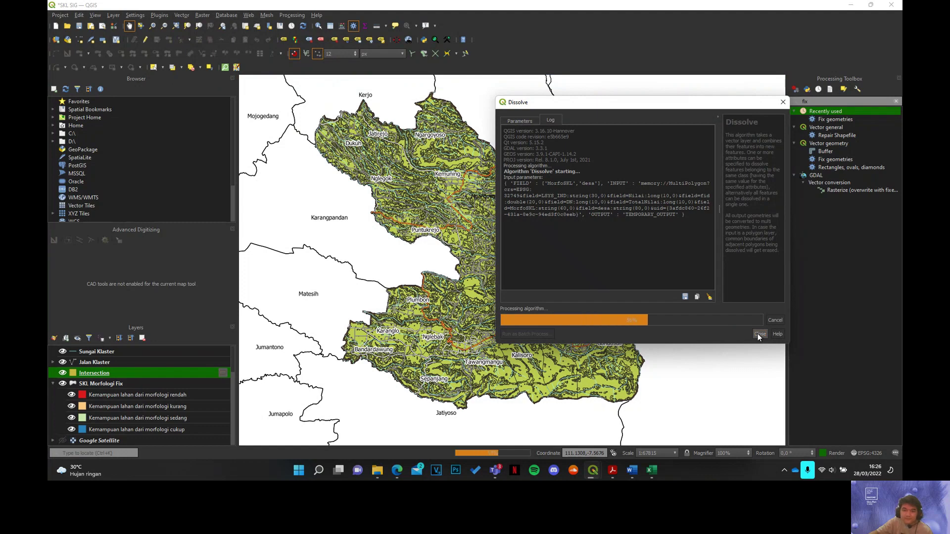
Step: Add a decimal field named Luas to the Dissolved layer's attribute table, calculated with the expression $area/10000
click(759, 334)
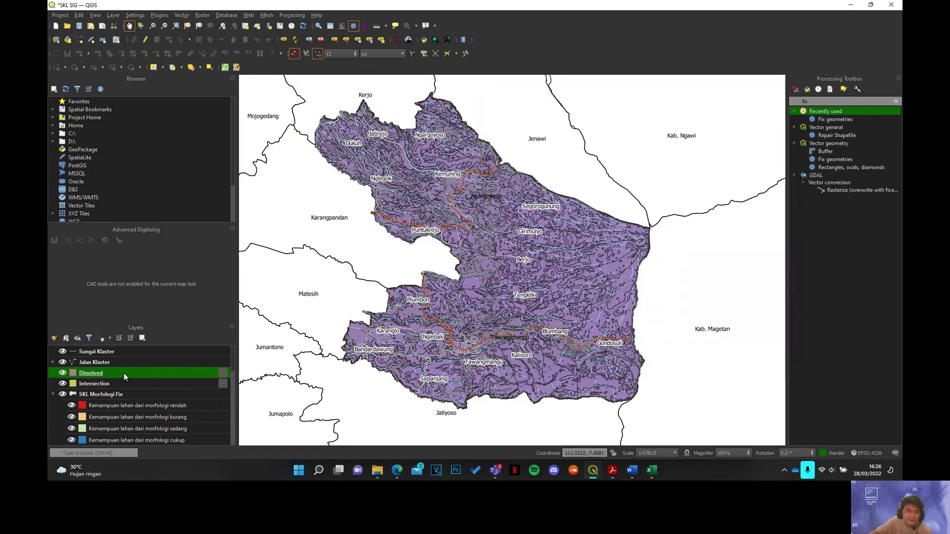
right_click(120, 379)
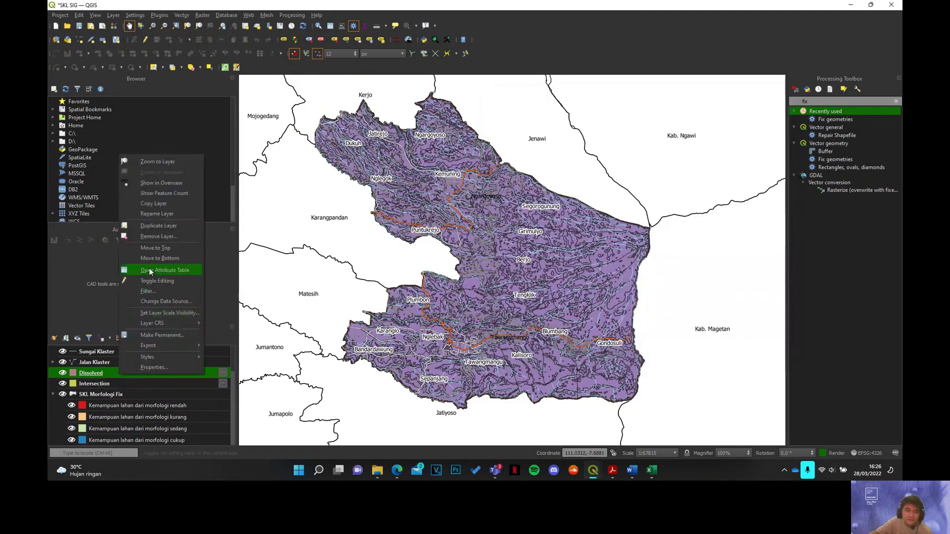
click(173, 268)
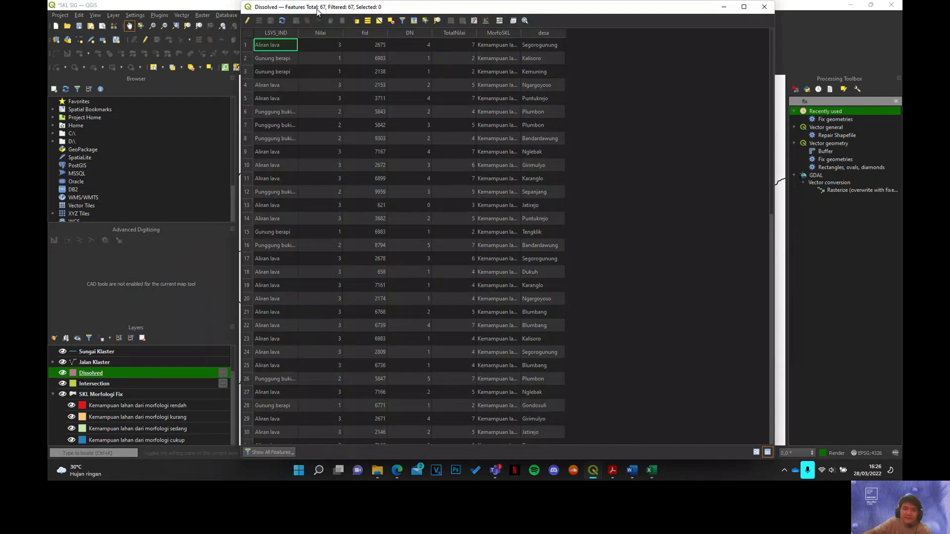
click(487, 21)
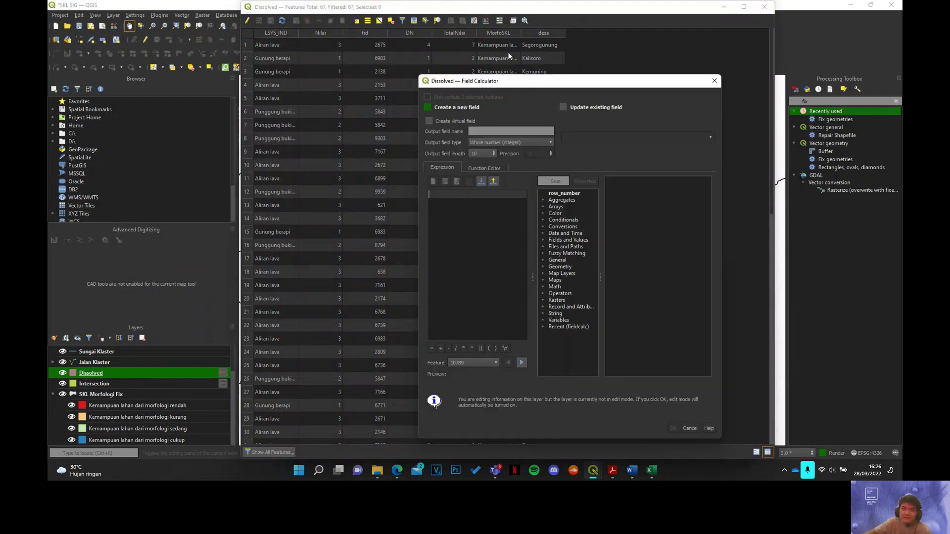
click(485, 132)
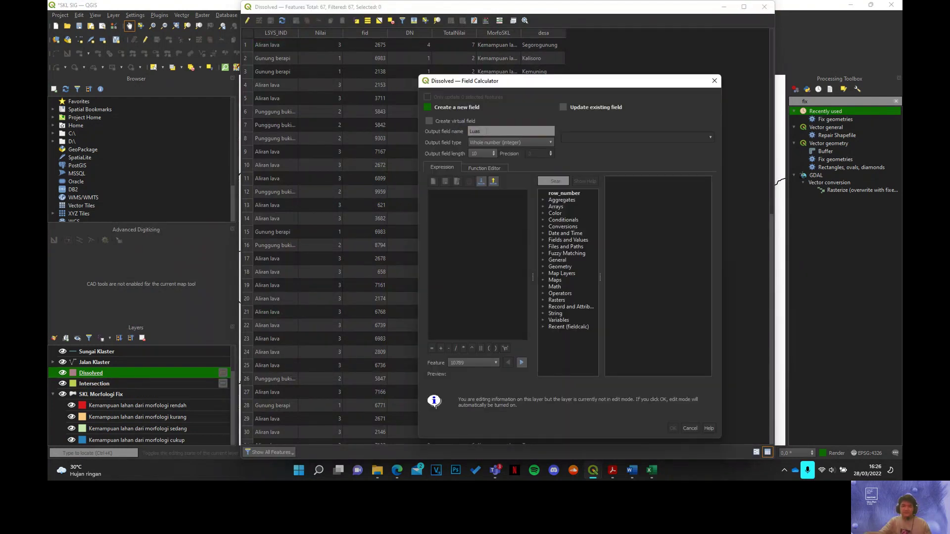
click(492, 143)
click(492, 145)
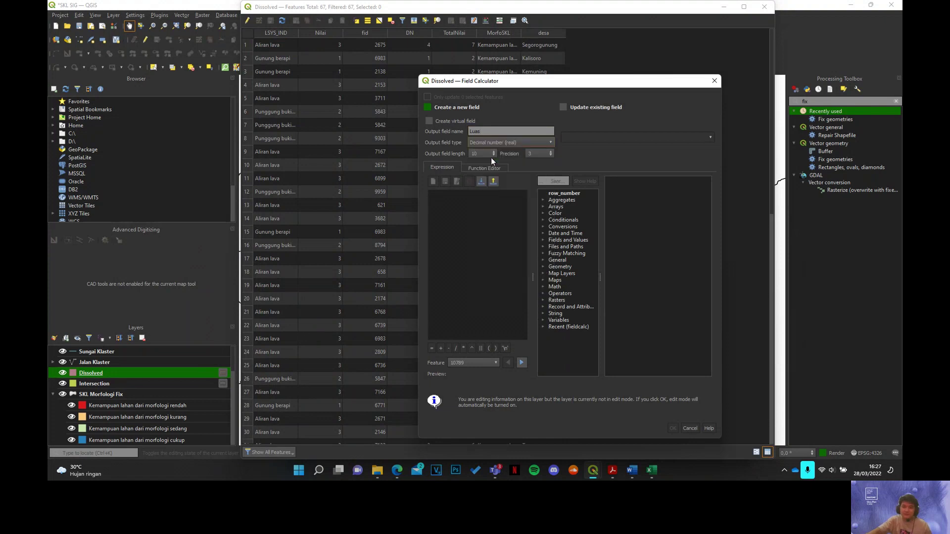
click(525, 217)
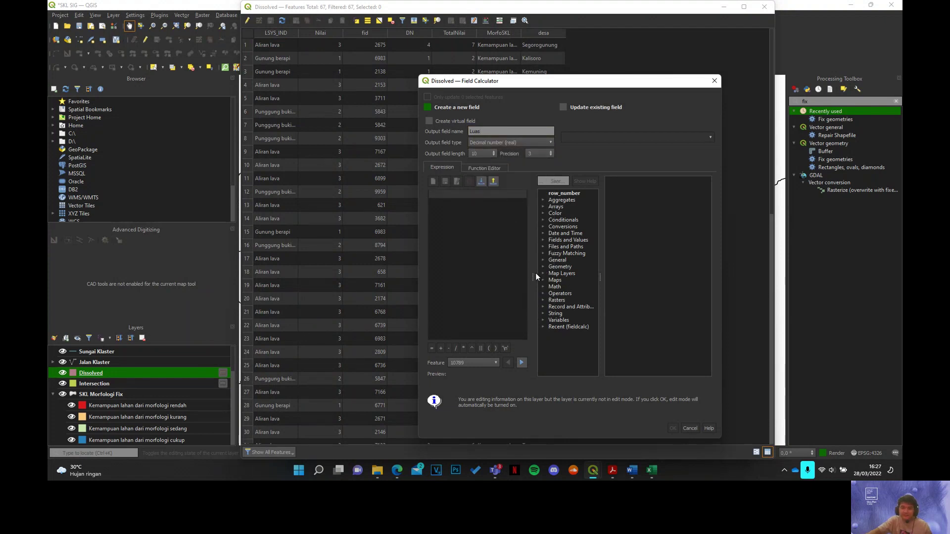
click(543, 267)
double_click(564, 280)
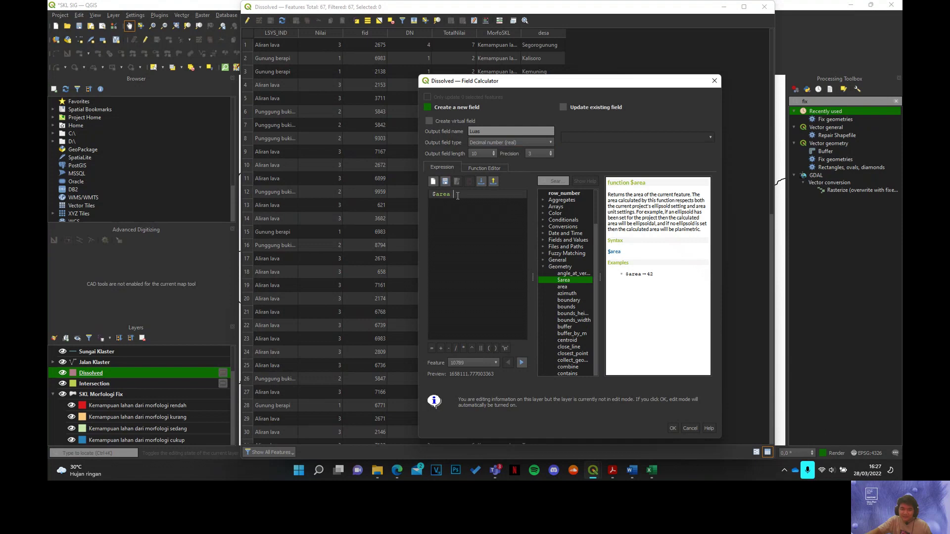
text(/10000)
click(673, 429)
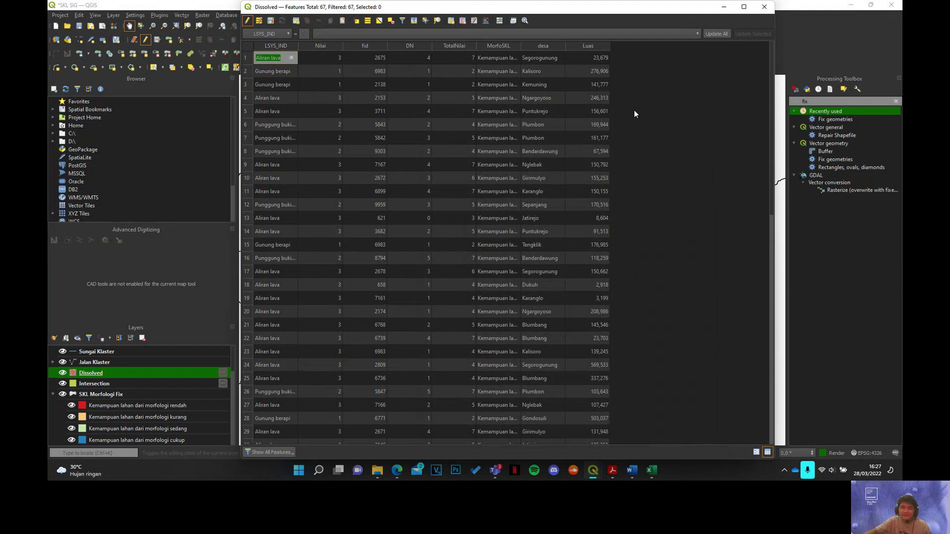
Step: Close the Dissolved attribute table and end the layer's editing session, saving the edits
click(815, 16)
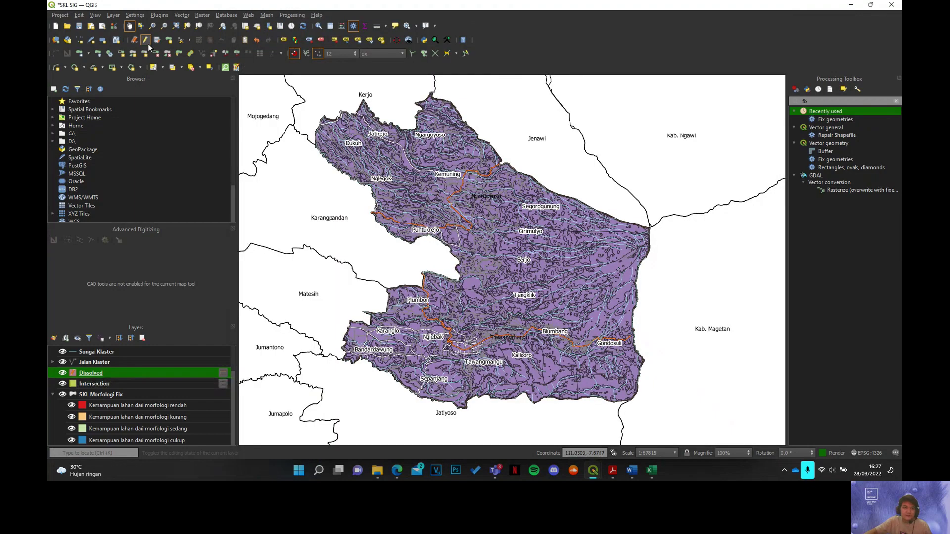
click(145, 40)
click(491, 239)
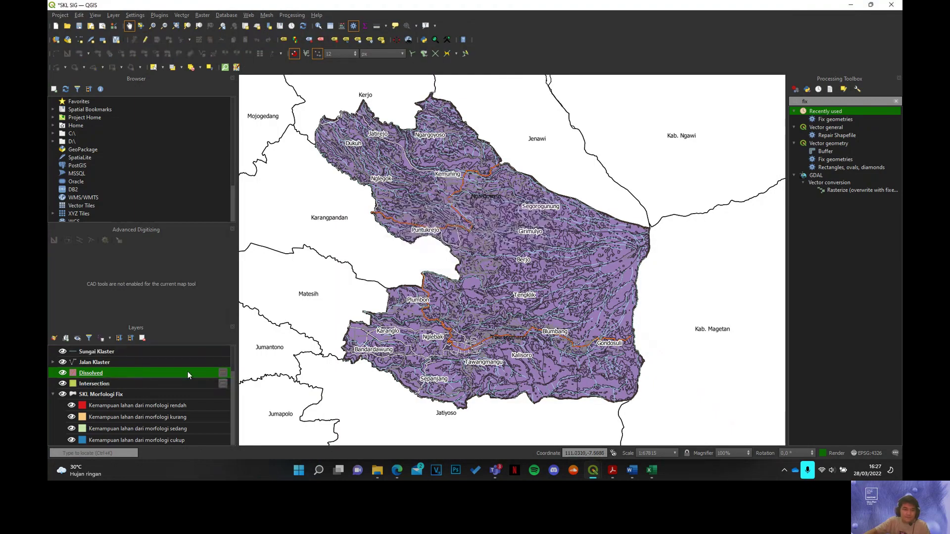
Step: Export the Dissolved layer as an XLSX spreadsheet named SKL Morfo Luas in the Jadi folder, without adding it to the map
right_click(188, 372)
mouse_move(248, 343)
click(298, 343)
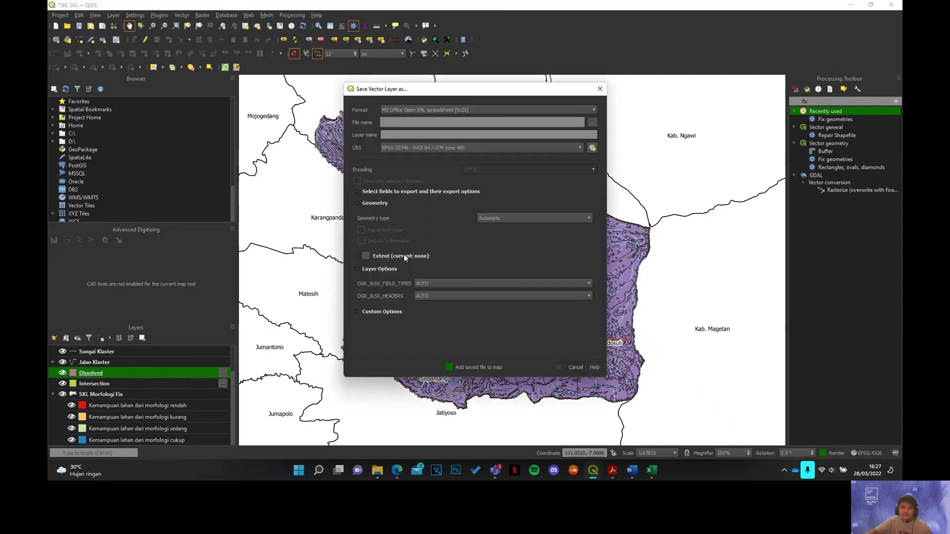
click(592, 122)
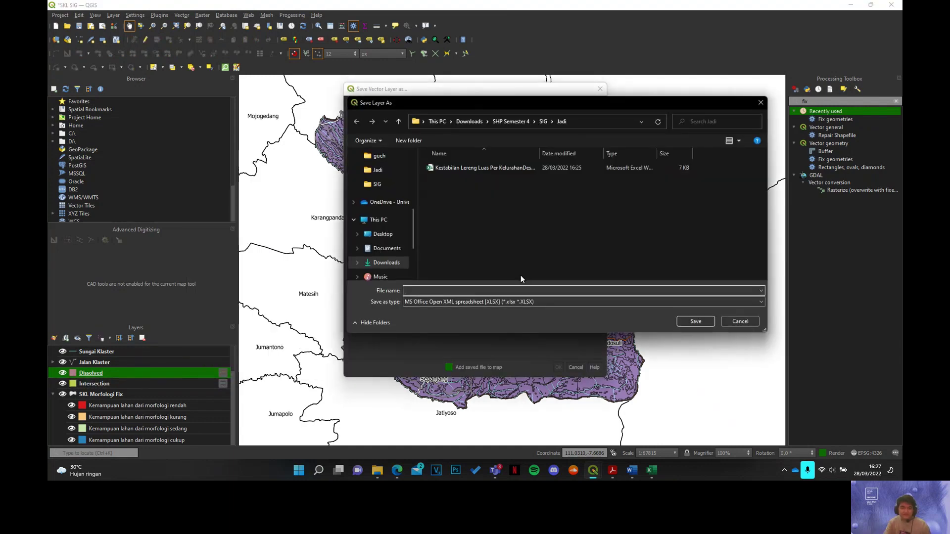
text(SKL Morfo Luas)
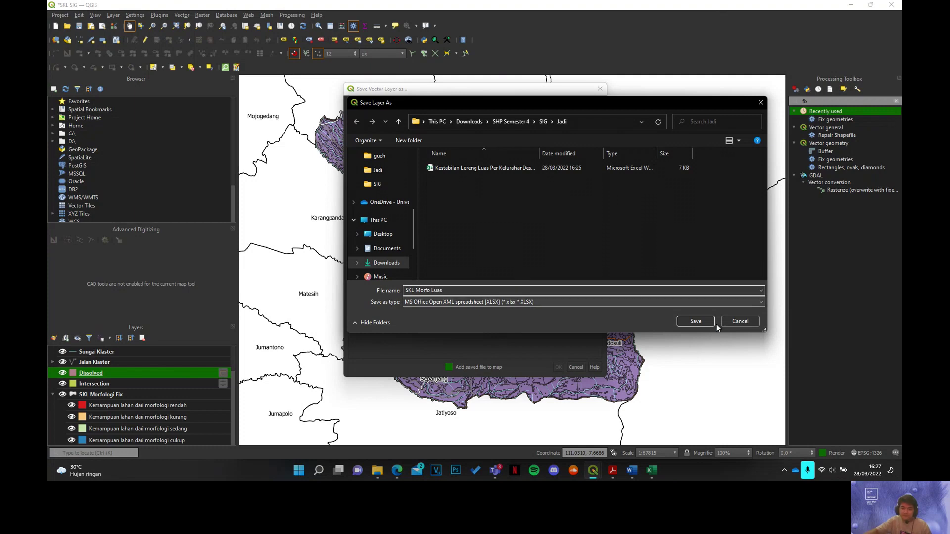
click(698, 321)
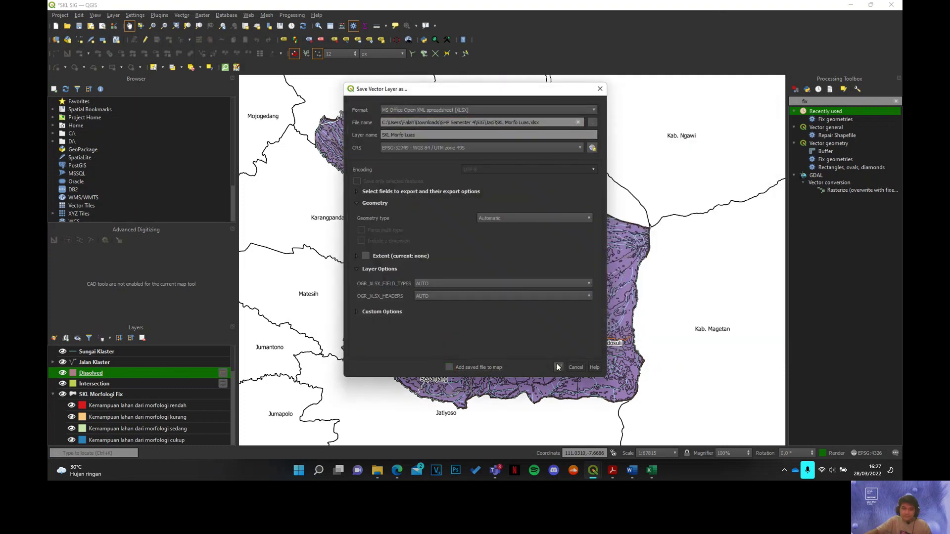
click(557, 366)
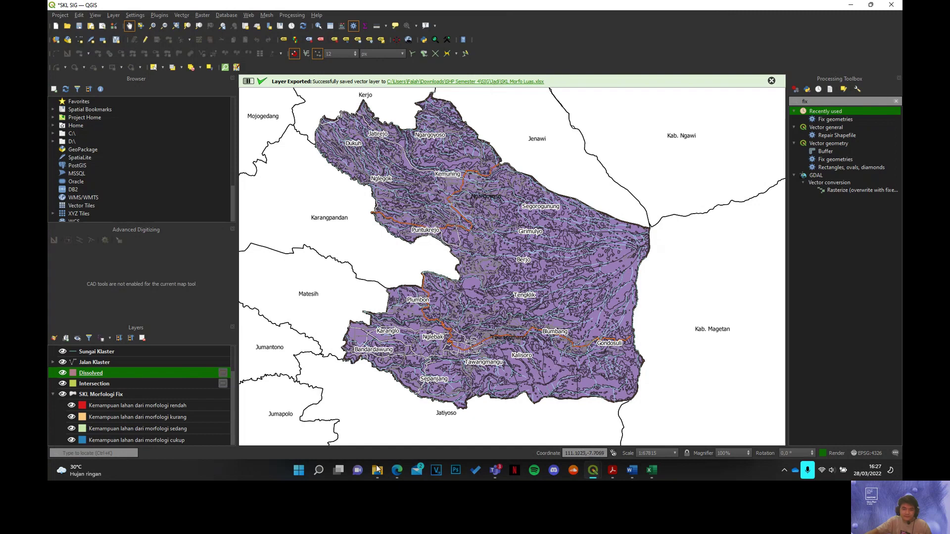
Step: Open SKL Morfo Luas.xlsx from the Jadi folder in Excel, look through its rows and close the workbook
mouse_move(377, 469)
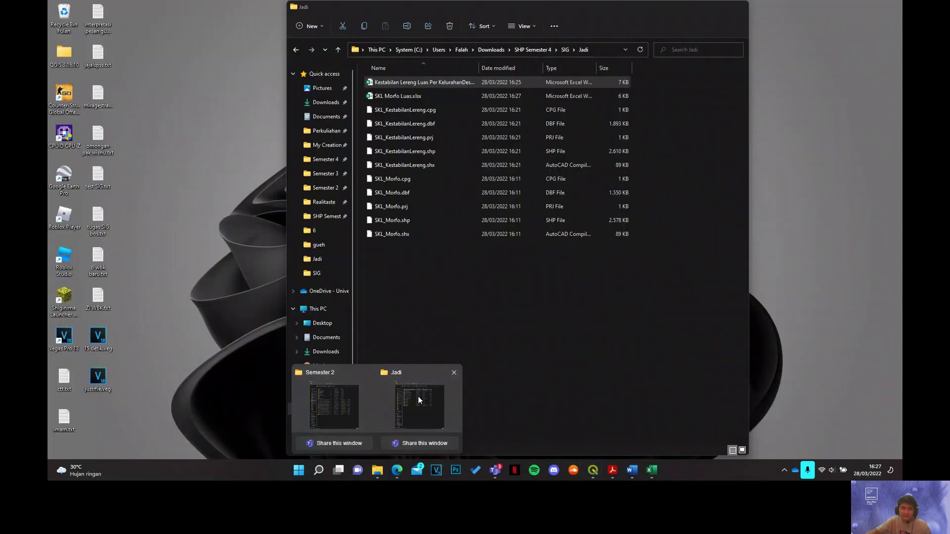
click(418, 391)
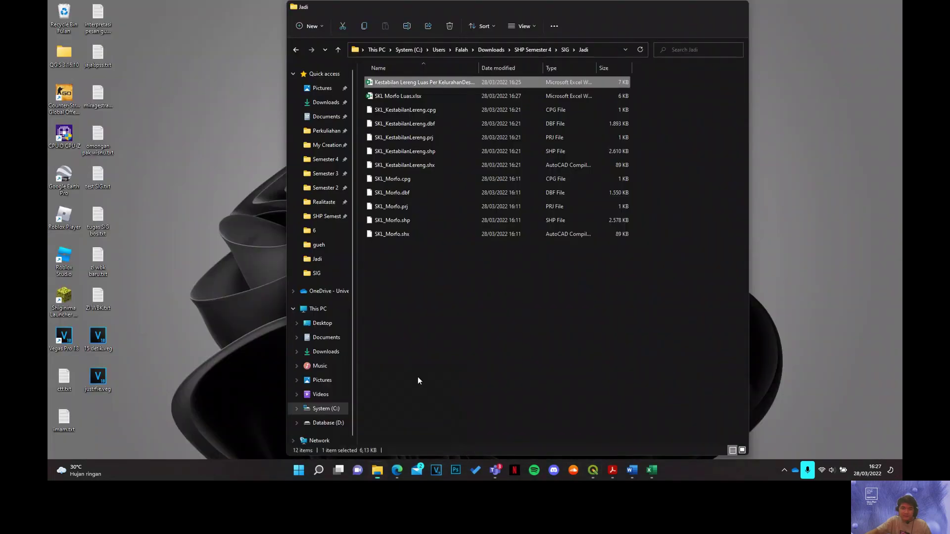
click(433, 98)
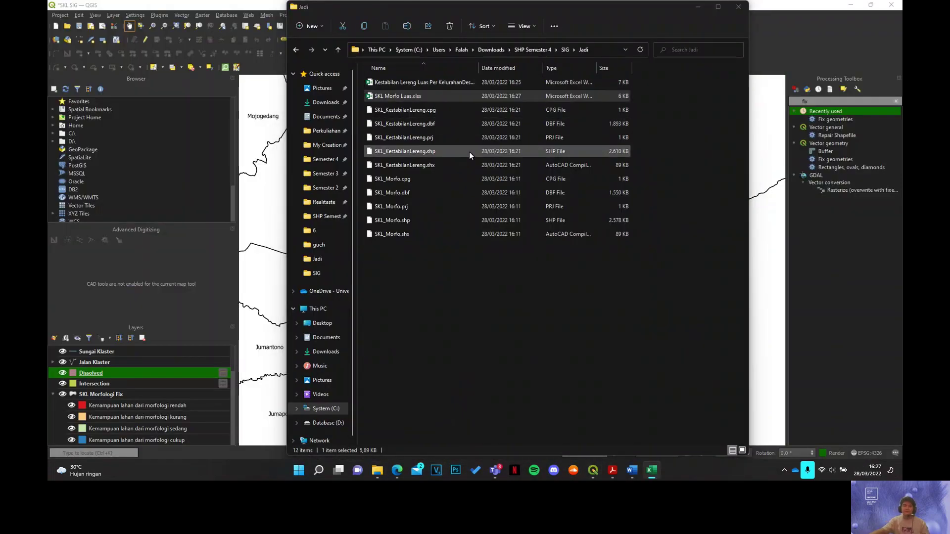
key(Return)
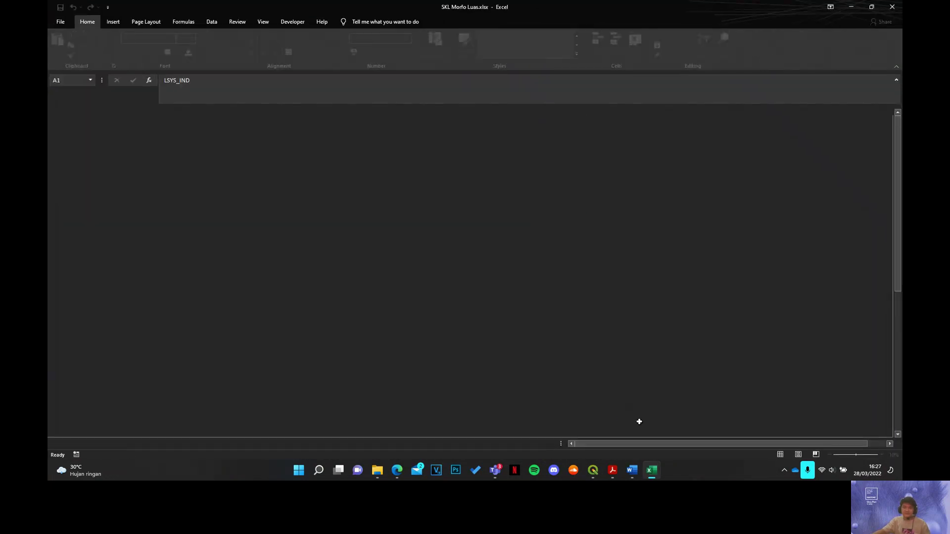
scroll(464, 278, down, 12)
scroll(433, 276, up, 9)
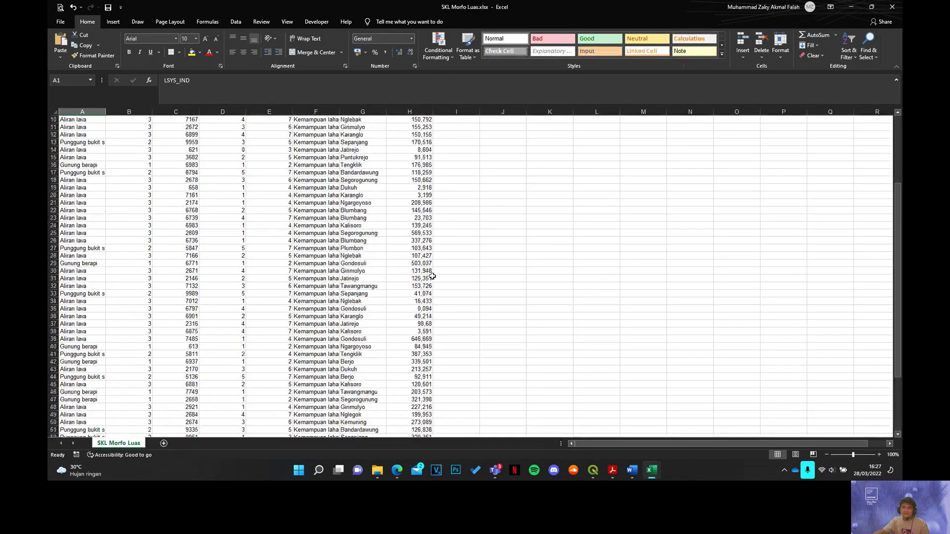
click(893, 7)
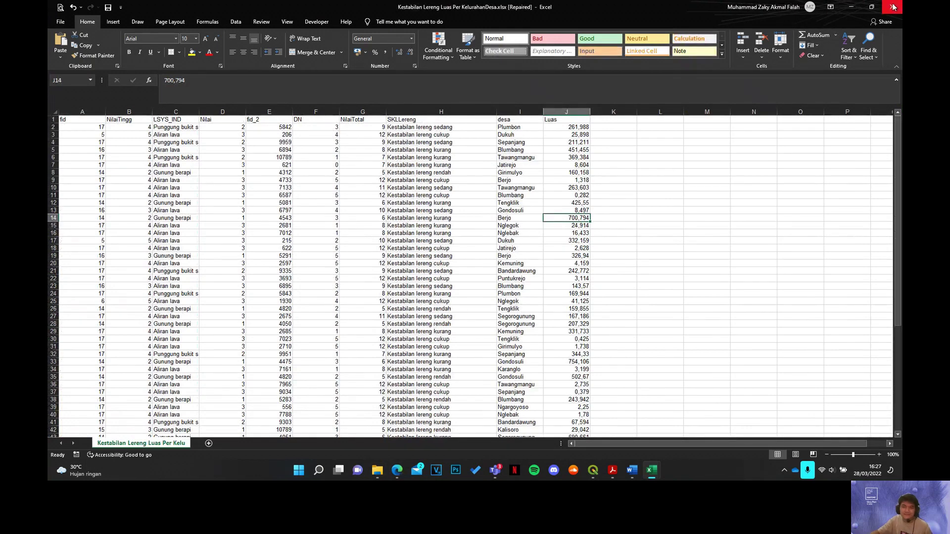
Step: Close the repaired Kestabilan Lereng Luas Per KelurahanDesa workbook, saving its changes as a separate Excel copy in the Jadi folder
click(548, 124)
click(525, 135)
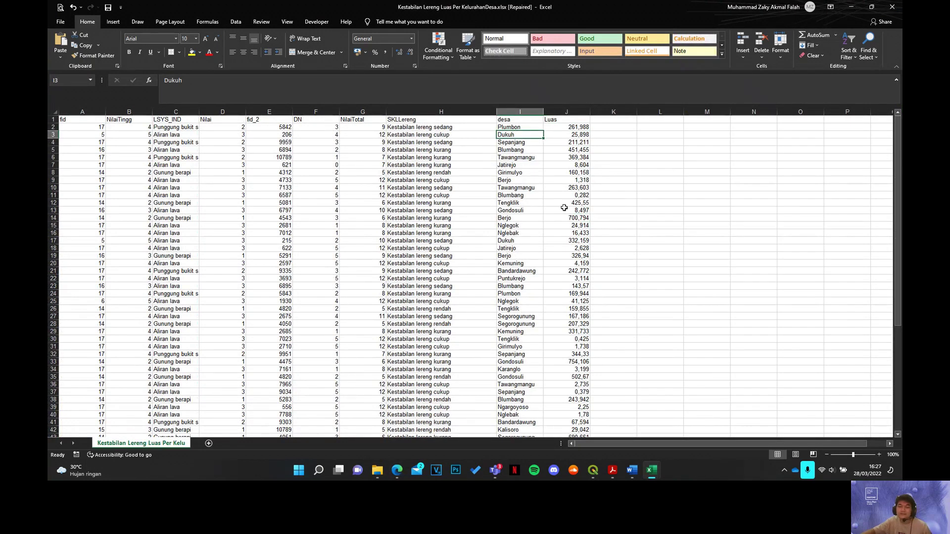
click(894, 10)
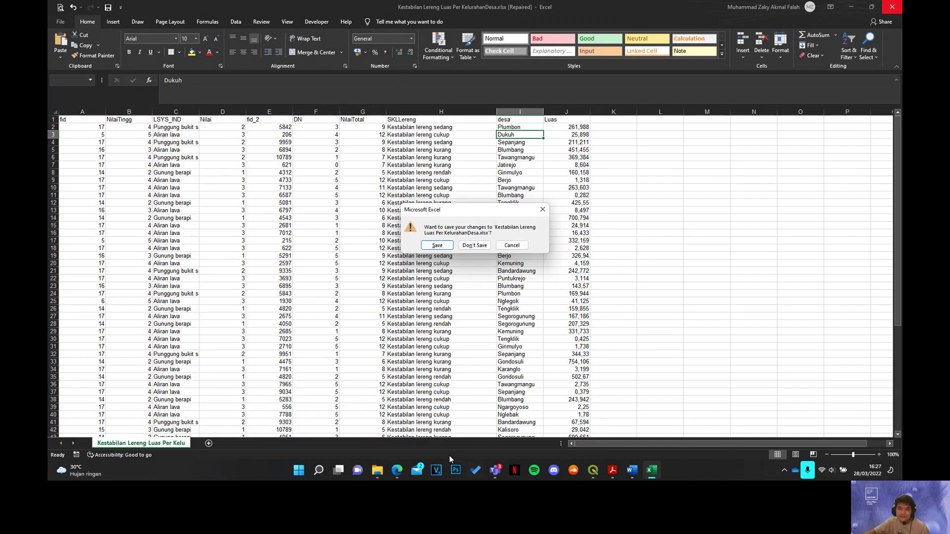
click(436, 245)
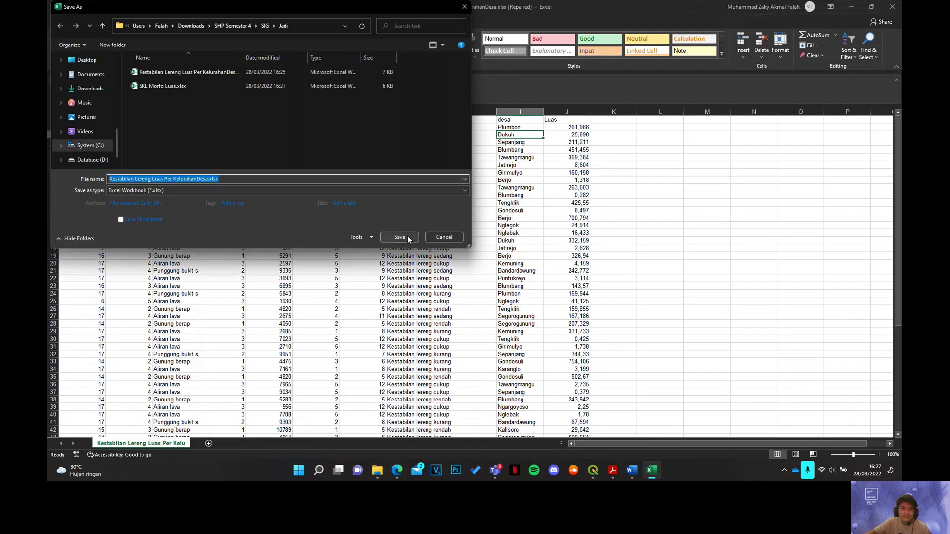
click(402, 237)
key(Return)
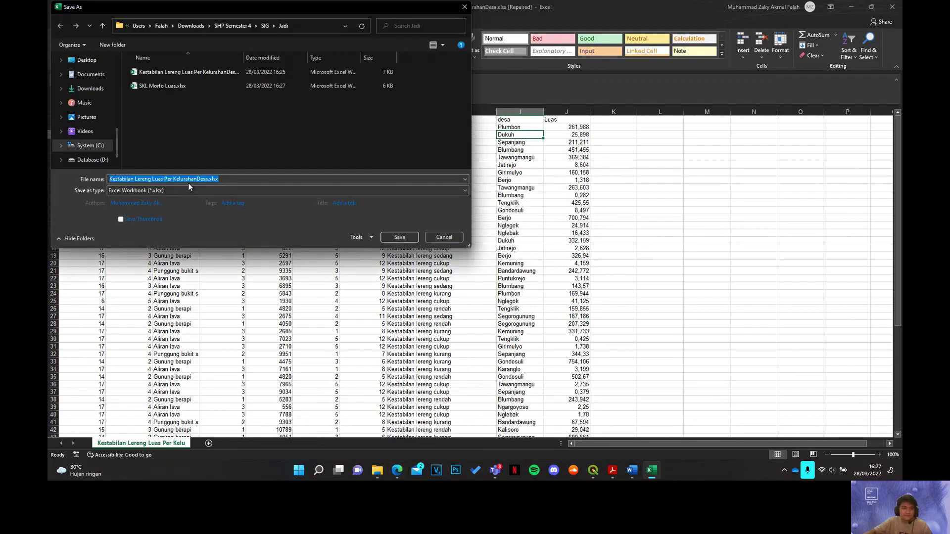
text(s)
key(ctrl+z)
click(147, 180)
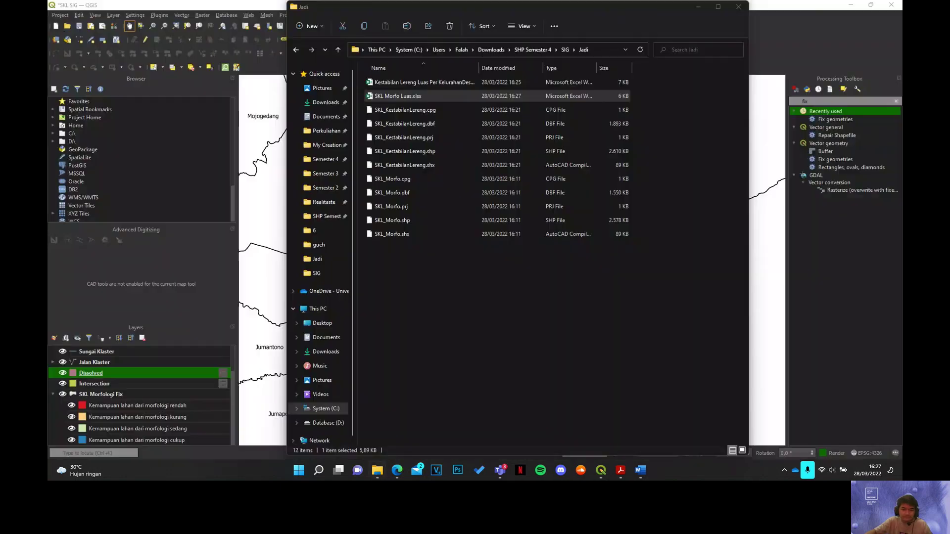
Step: Switch to the Jadi folder in File Explorer, enlarge the file icons and go back to the SIG folder
mouse_move(387, 470)
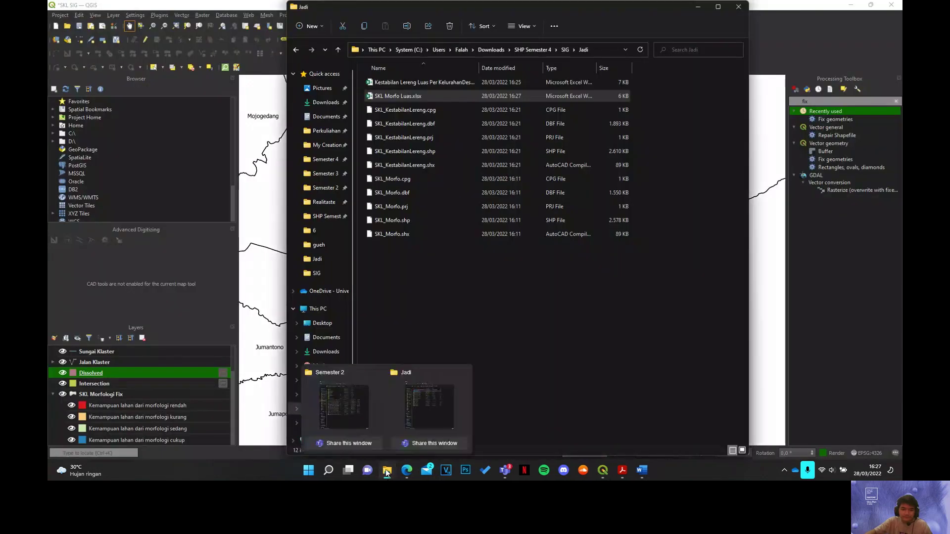
click(369, 410)
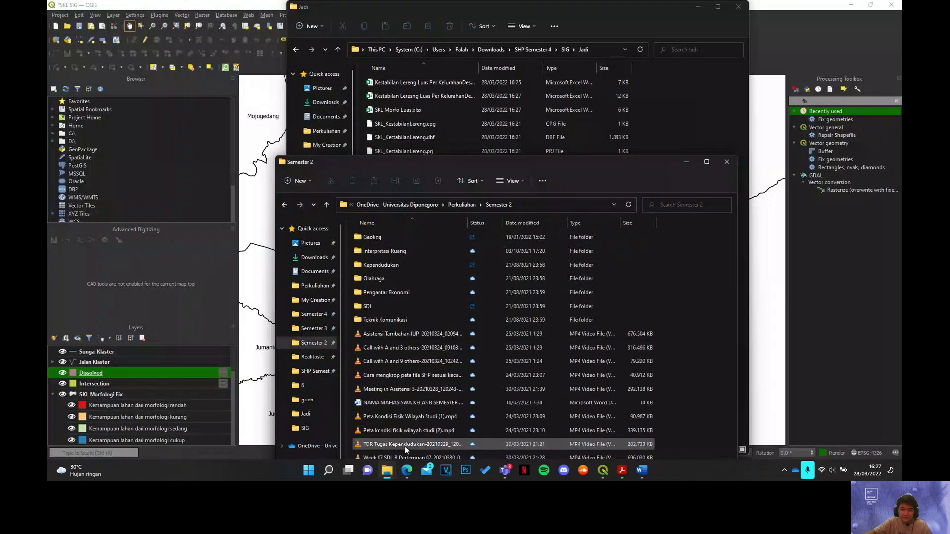
click(678, 98)
ctrl+scroll(631, 220, up, 2)
key(alt+Left)
Step: Open the recent document Laporan SKL.docx in Word and maximize its window
right_click(641, 471)
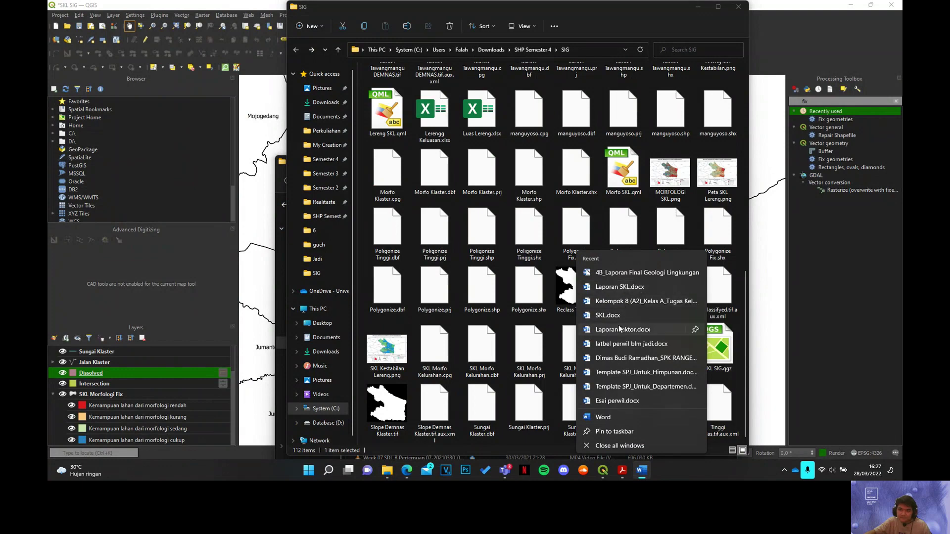
click(613, 288)
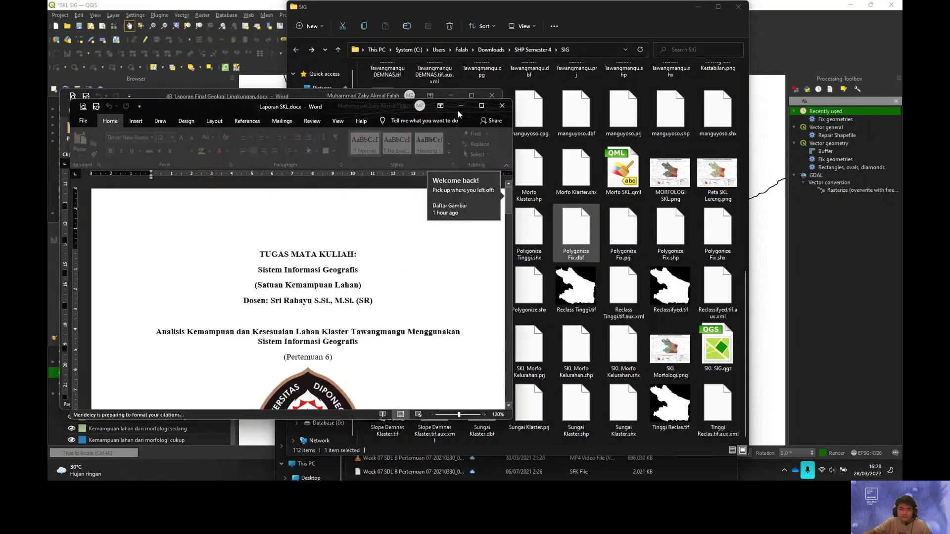
click(477, 108)
Step: Examine the report's SKL Kestabilan Lereng map and text, and the SKL Morfologi area table per village
scroll(477, 247, down, 5)
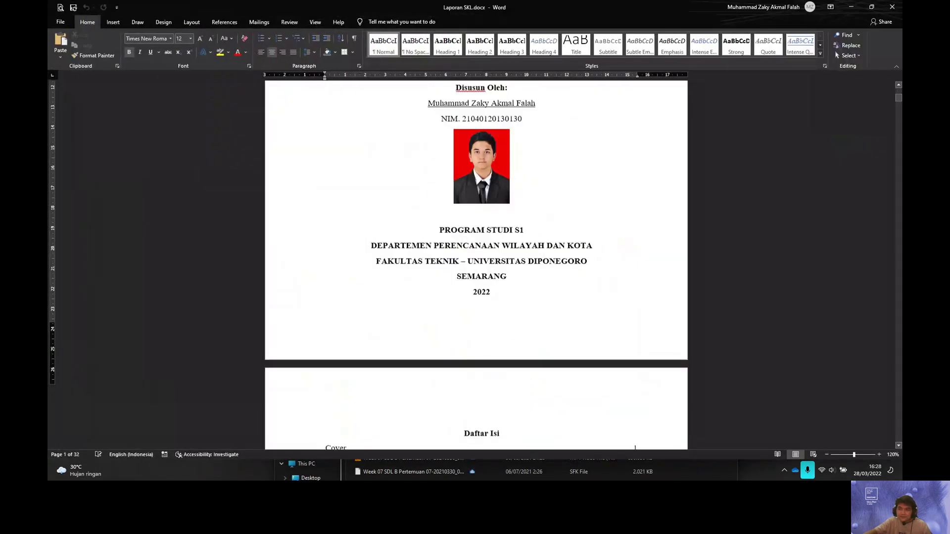
drag(898, 97, 899, 429)
scroll(740, 371, up, 15)
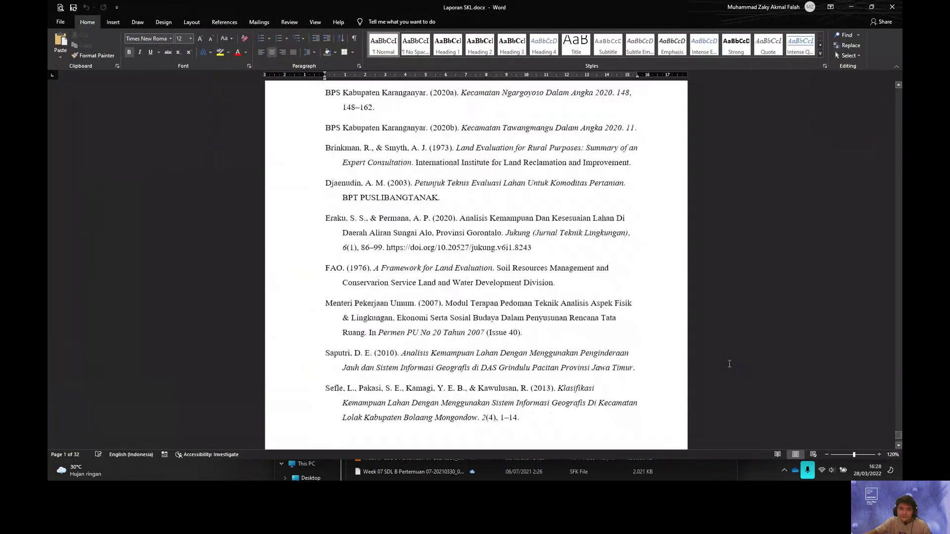
scroll(565, 325, up, 20)
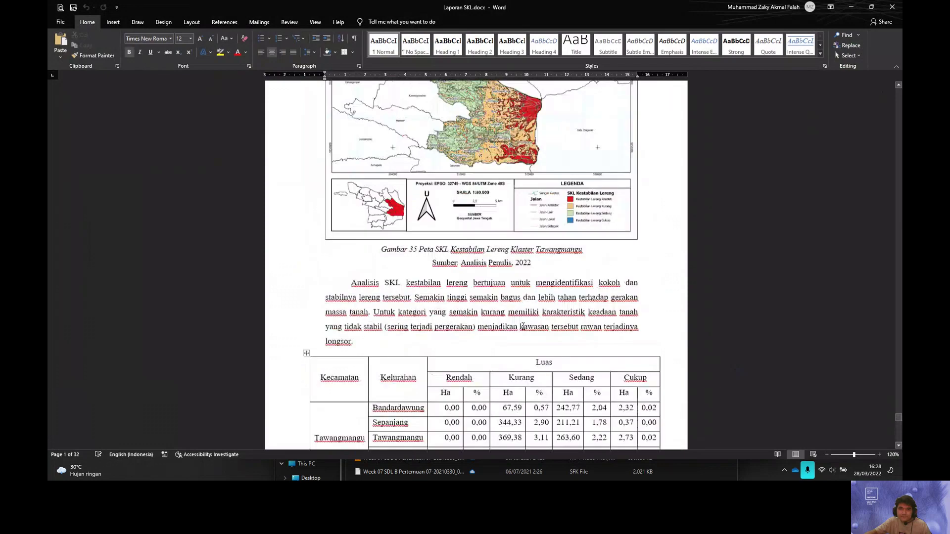
click(482, 303)
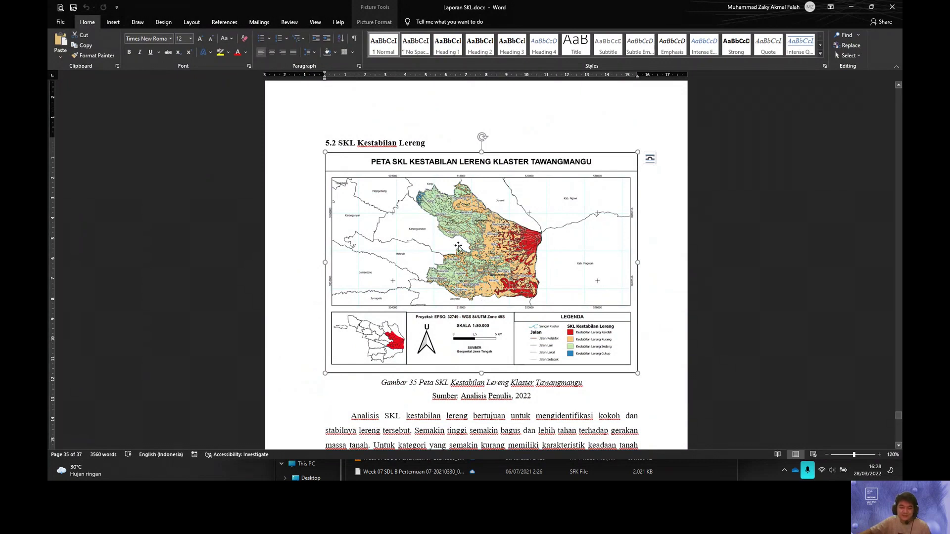
mouse_move(622, 479)
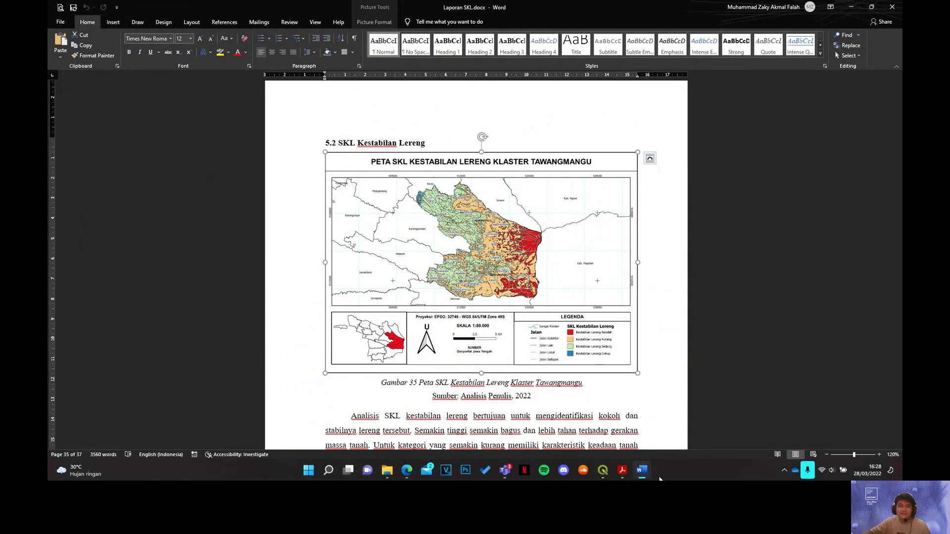
scroll(584, 324, up, 15)
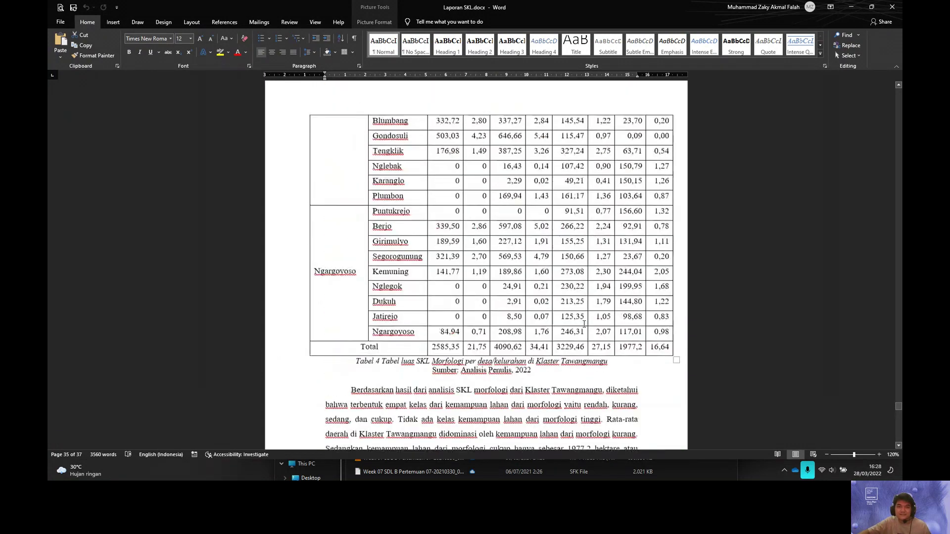
scroll(584, 324, up, 1)
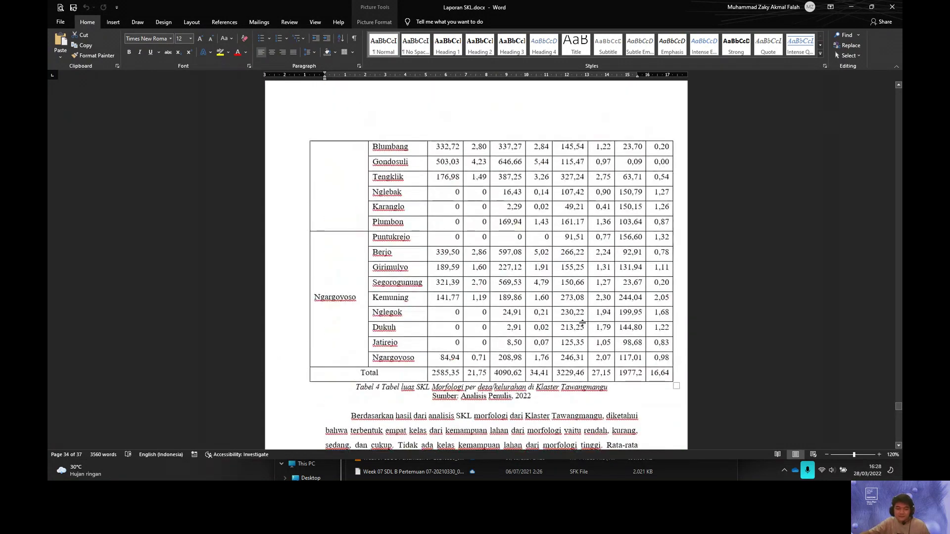